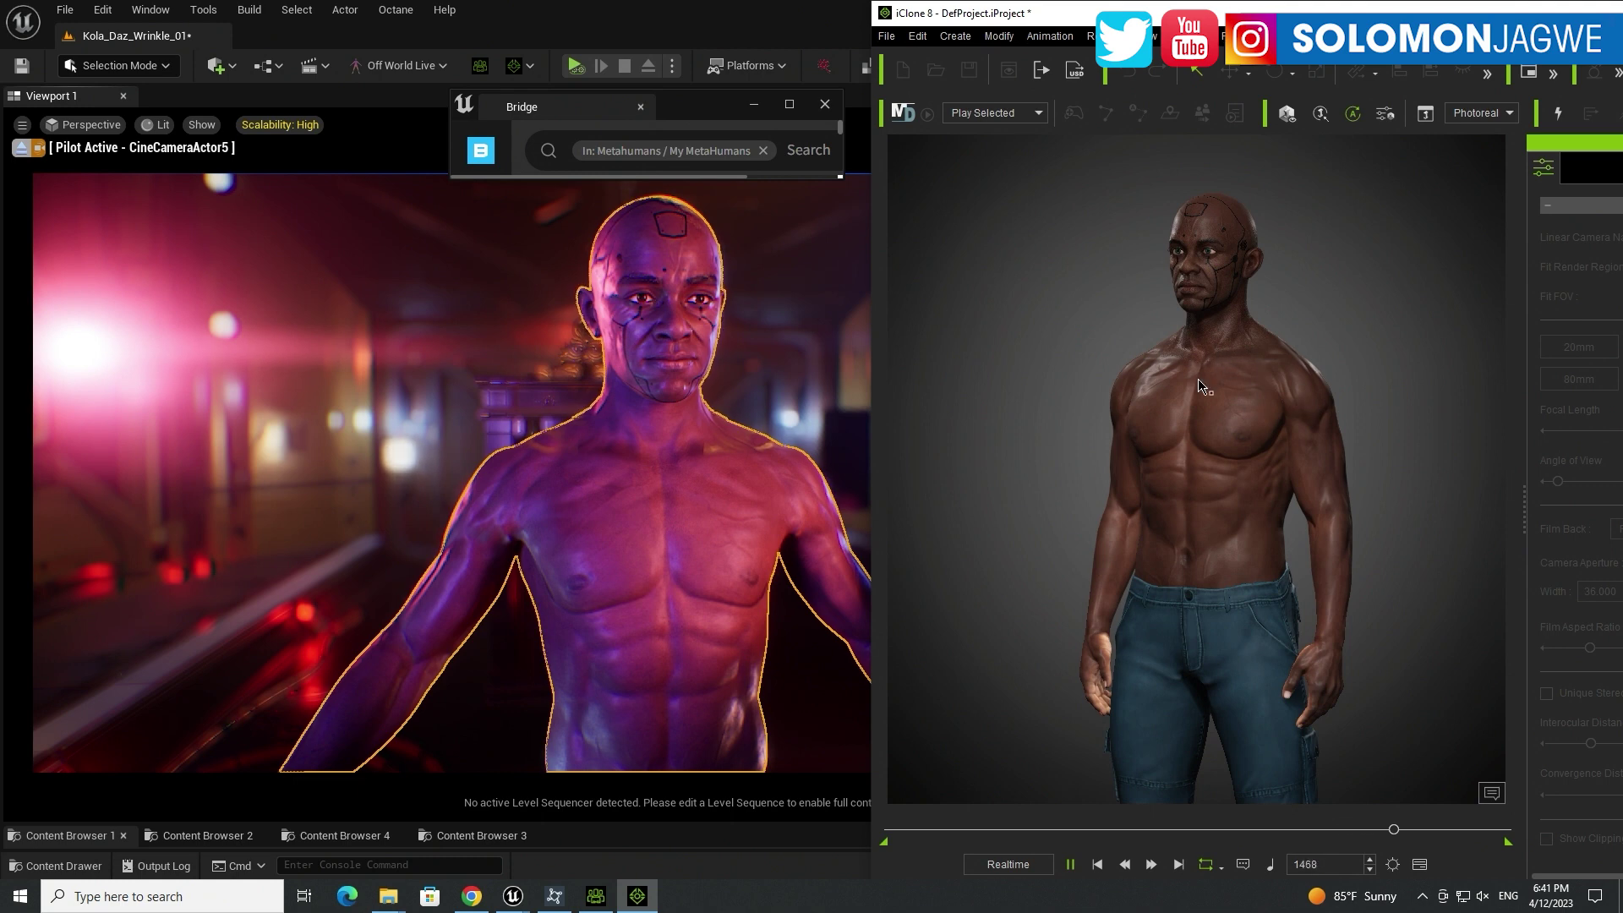
Step: Examine the shirtless character's head and torso in iClone from the front and both sides while the animation plays
{"action": "middle_click_drag", "start_coordinate": [1240, 395], "coordinate": [1434, 332]}
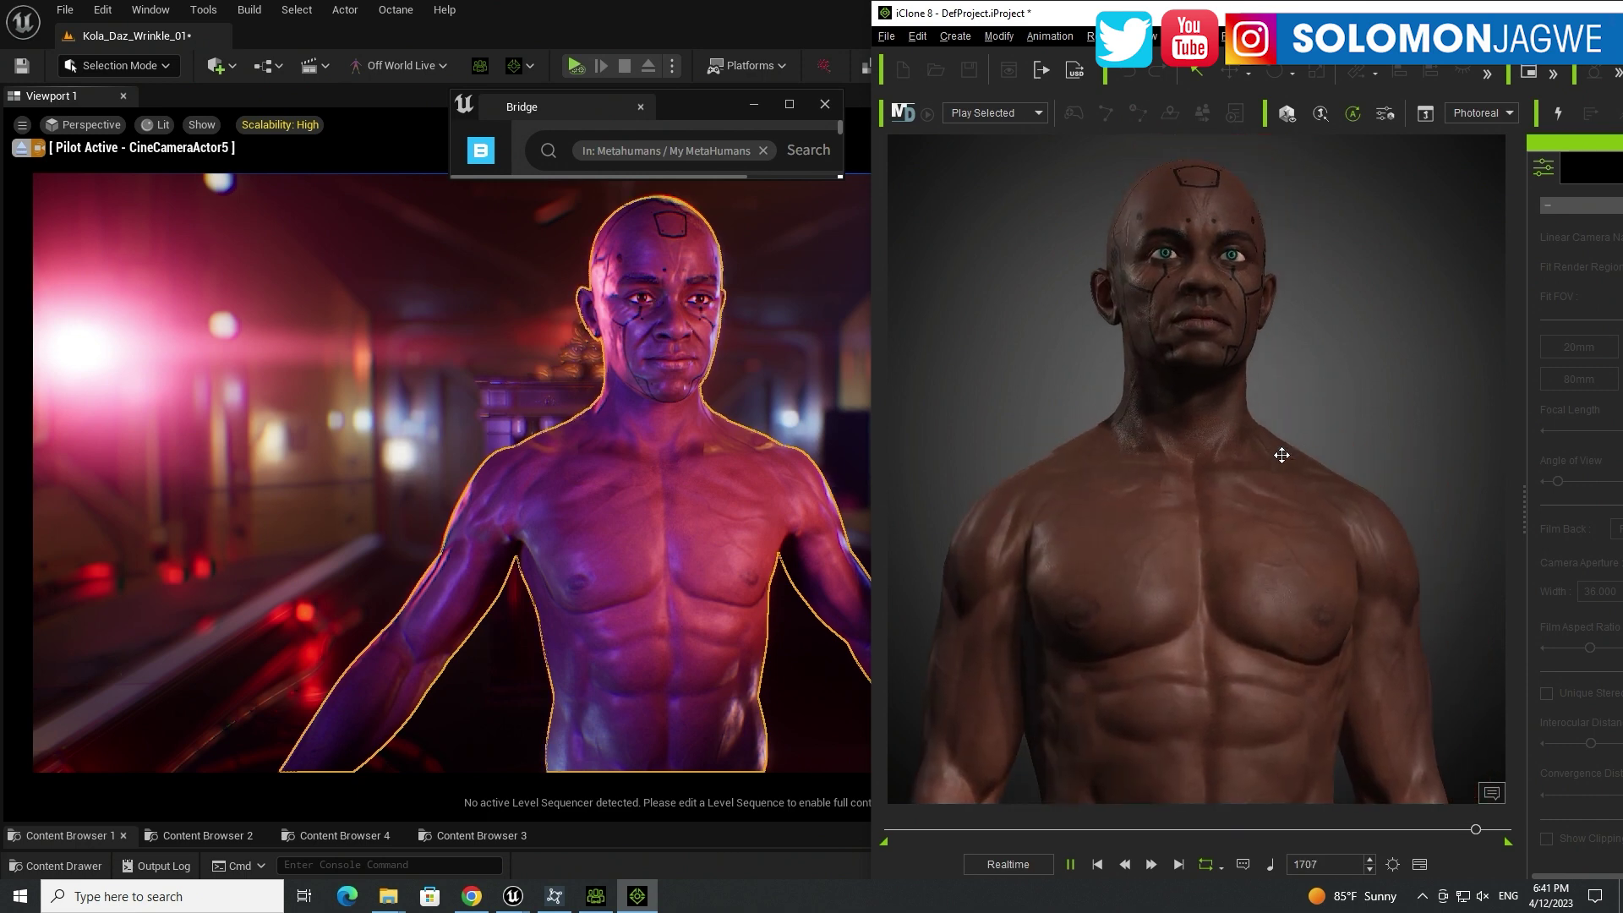
{"action": "middle_click_drag", "start_coordinate": [1281, 455], "coordinate": [1124, 563]}
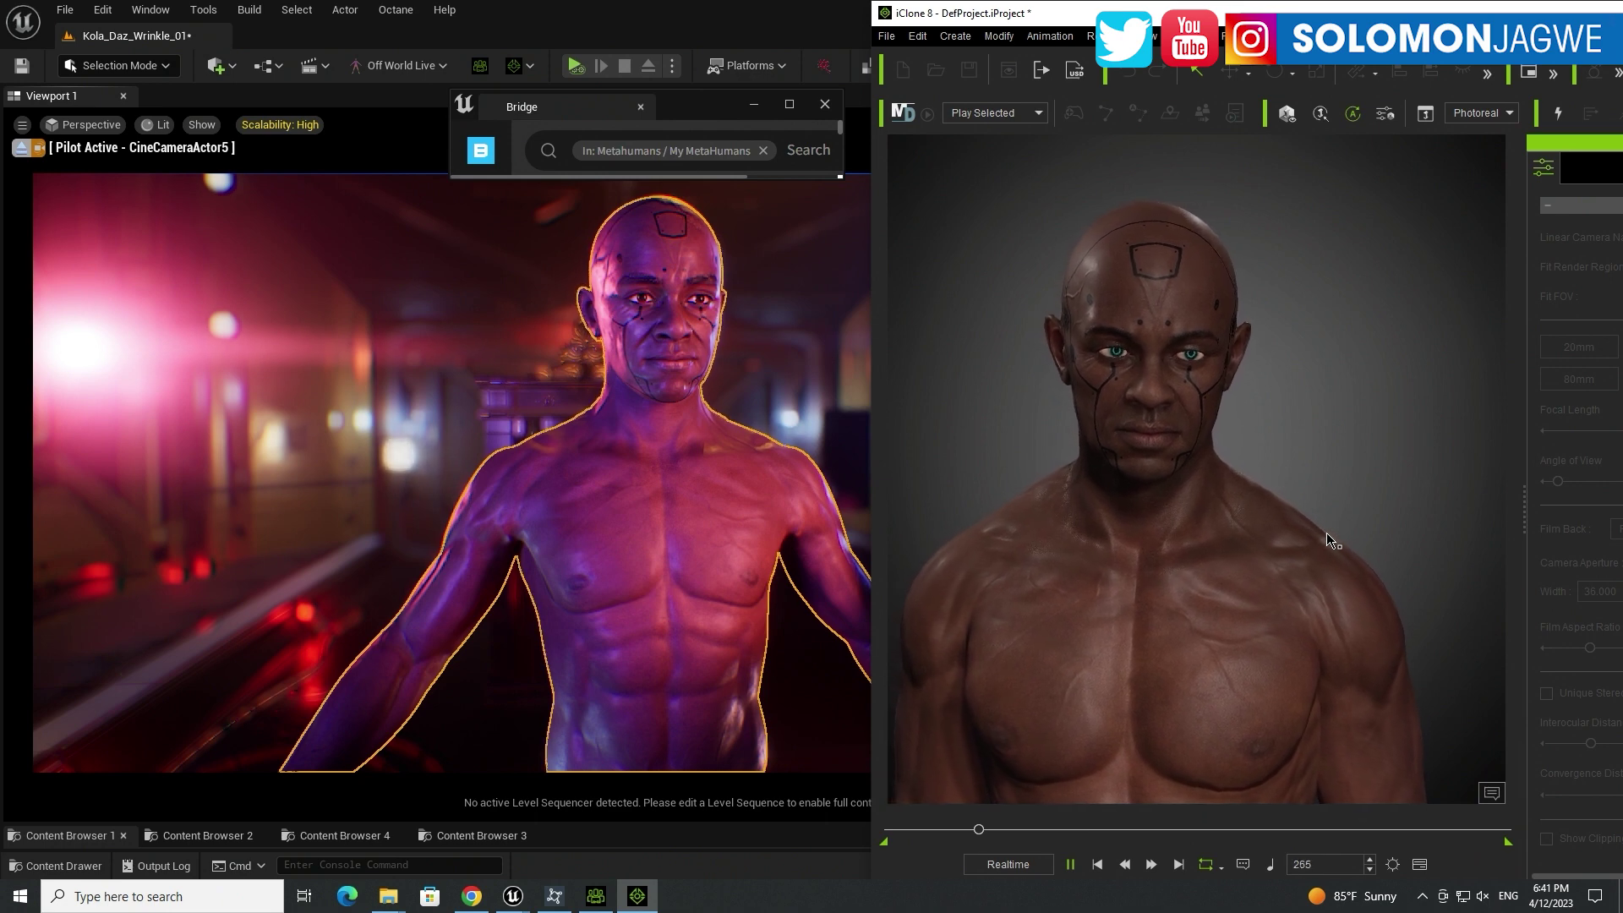
{"action": "left_click_drag", "start_coordinate": [1258, 514], "coordinate": [1043, 497]}
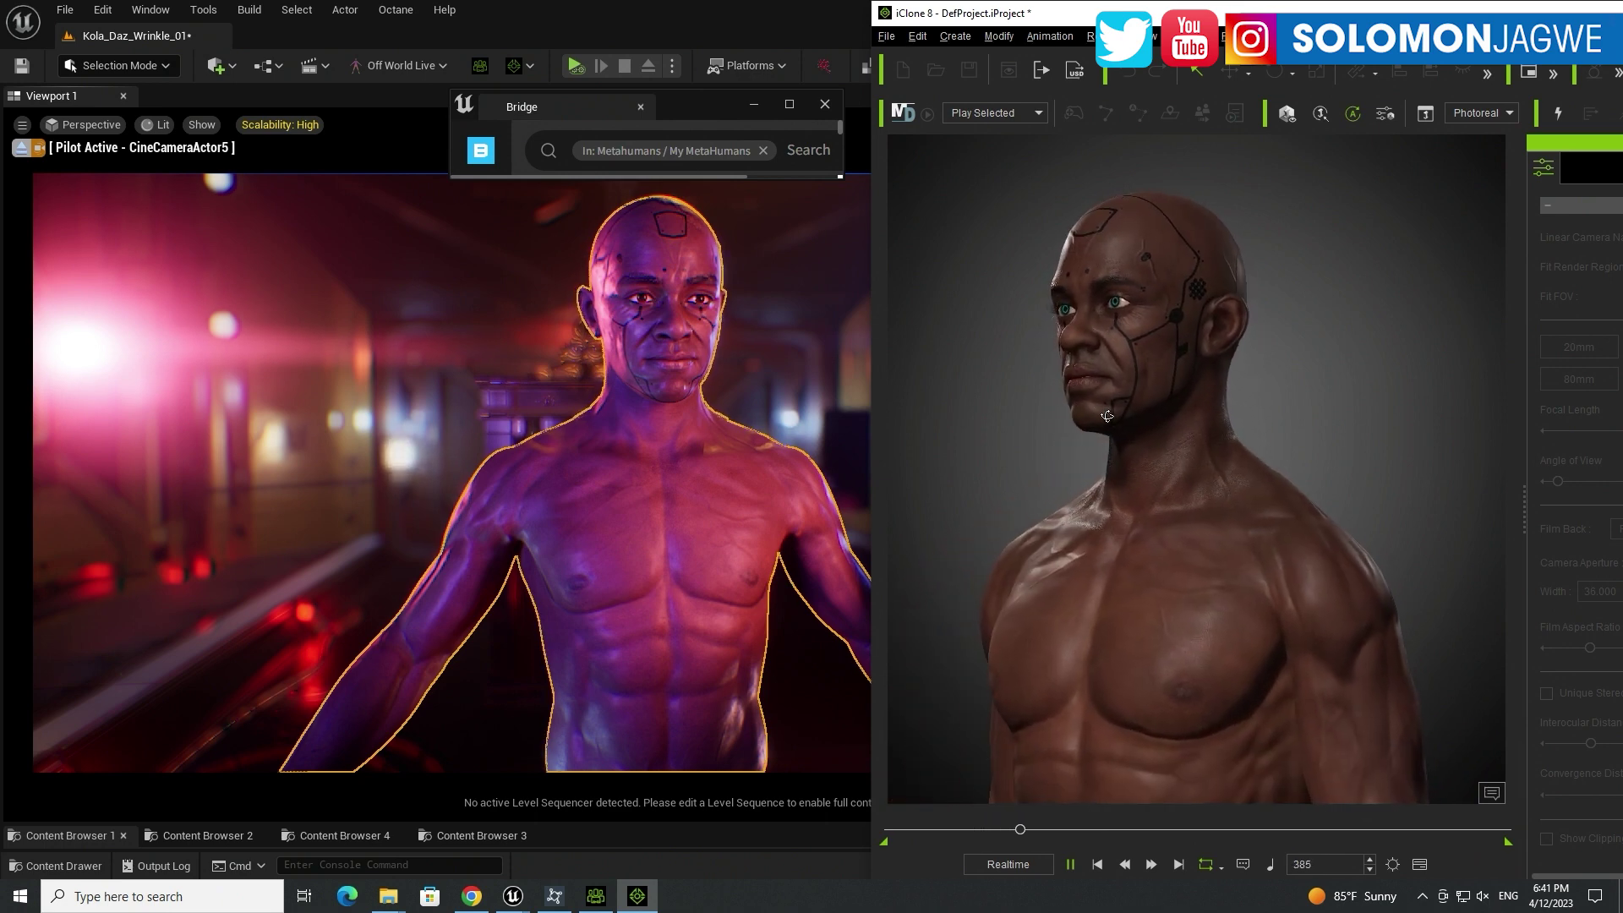
{"action": "left_click_drag", "start_coordinate": [1107, 416], "coordinate": [1269, 433]}
{"action": "left_click_drag", "start_coordinate": [1131, 449], "coordinate": [1287, 465]}
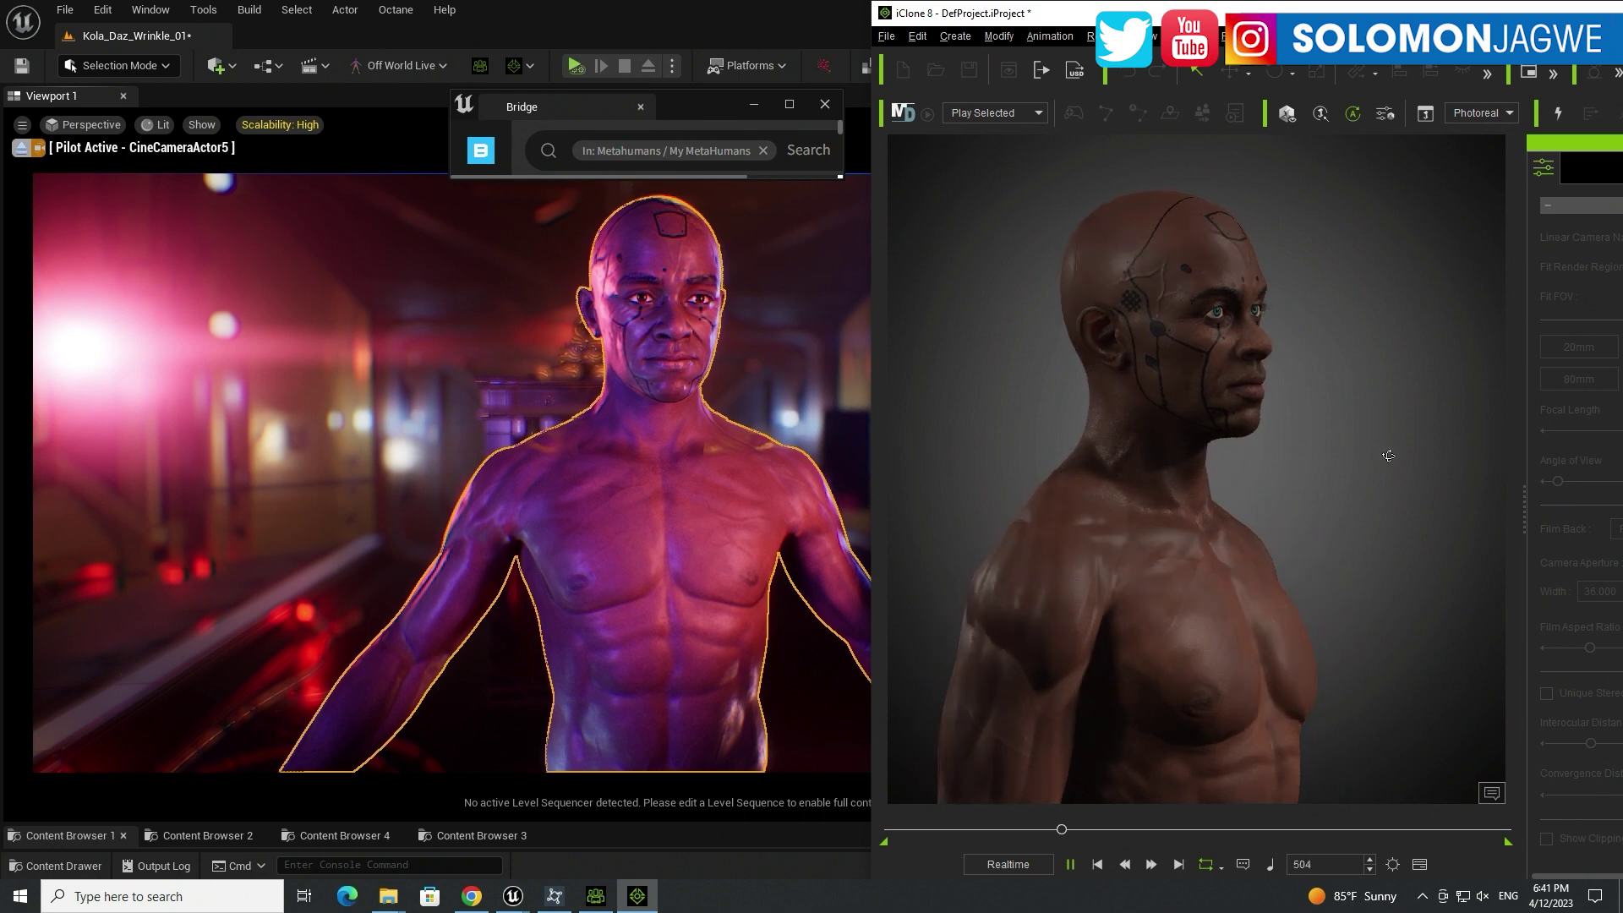
{"action": "left_click_drag", "start_coordinate": [1074, 460], "coordinate": [1038, 494]}
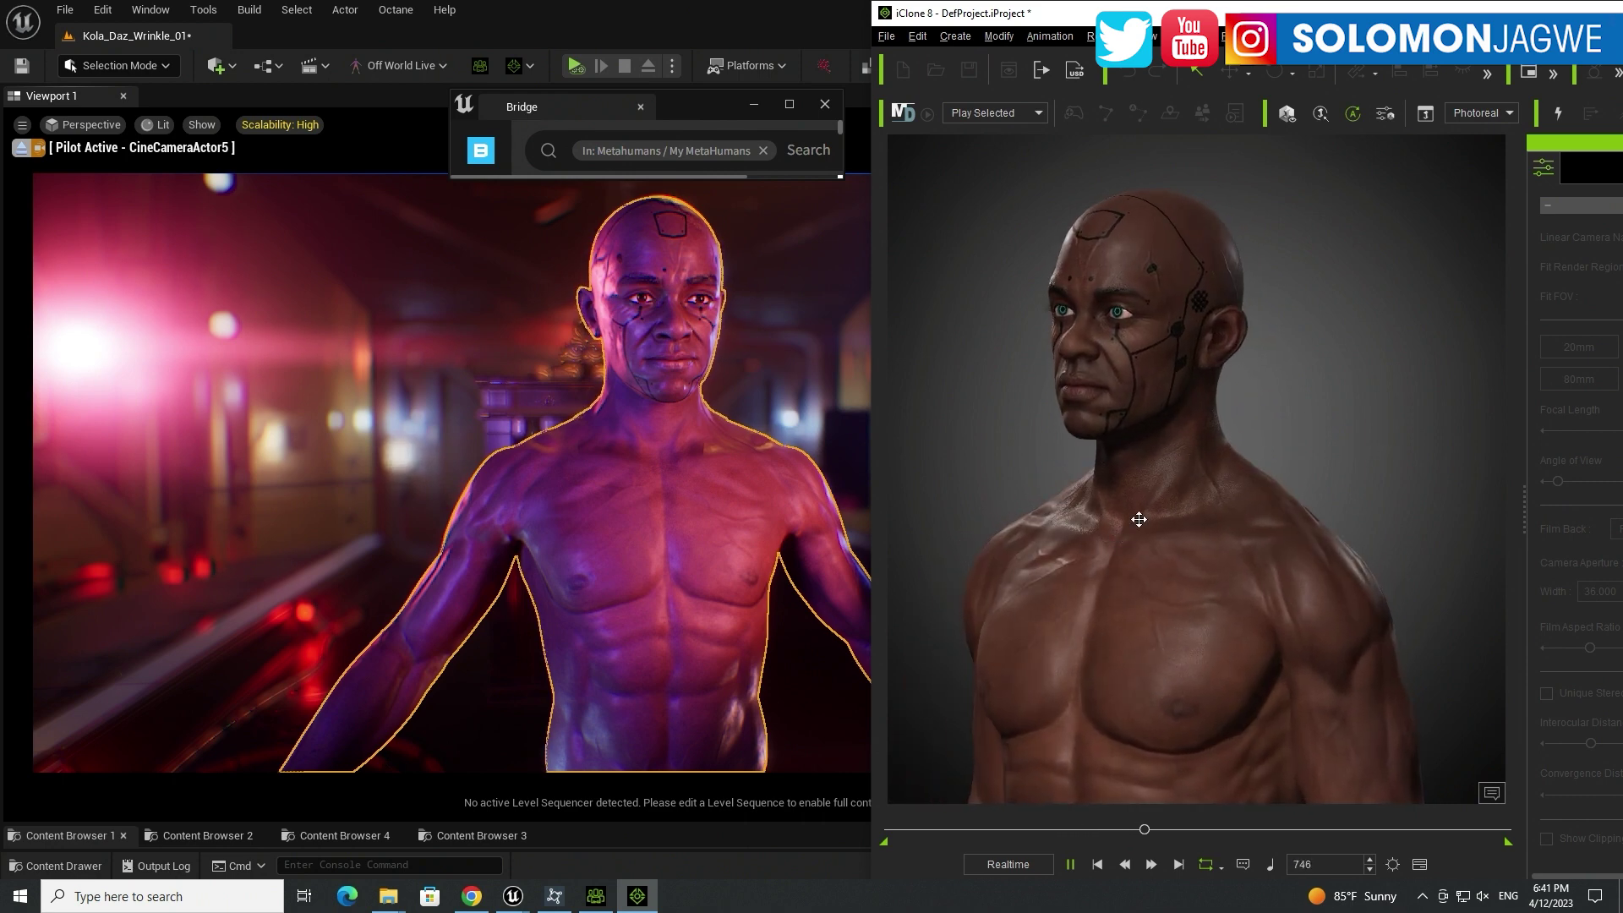
{"action": "middle_click_drag", "start_coordinate": [1138, 519], "coordinate": [1178, 508]}
{"action": "right_click_drag", "start_coordinate": [1177, 507], "coordinate": [1258, 456]}
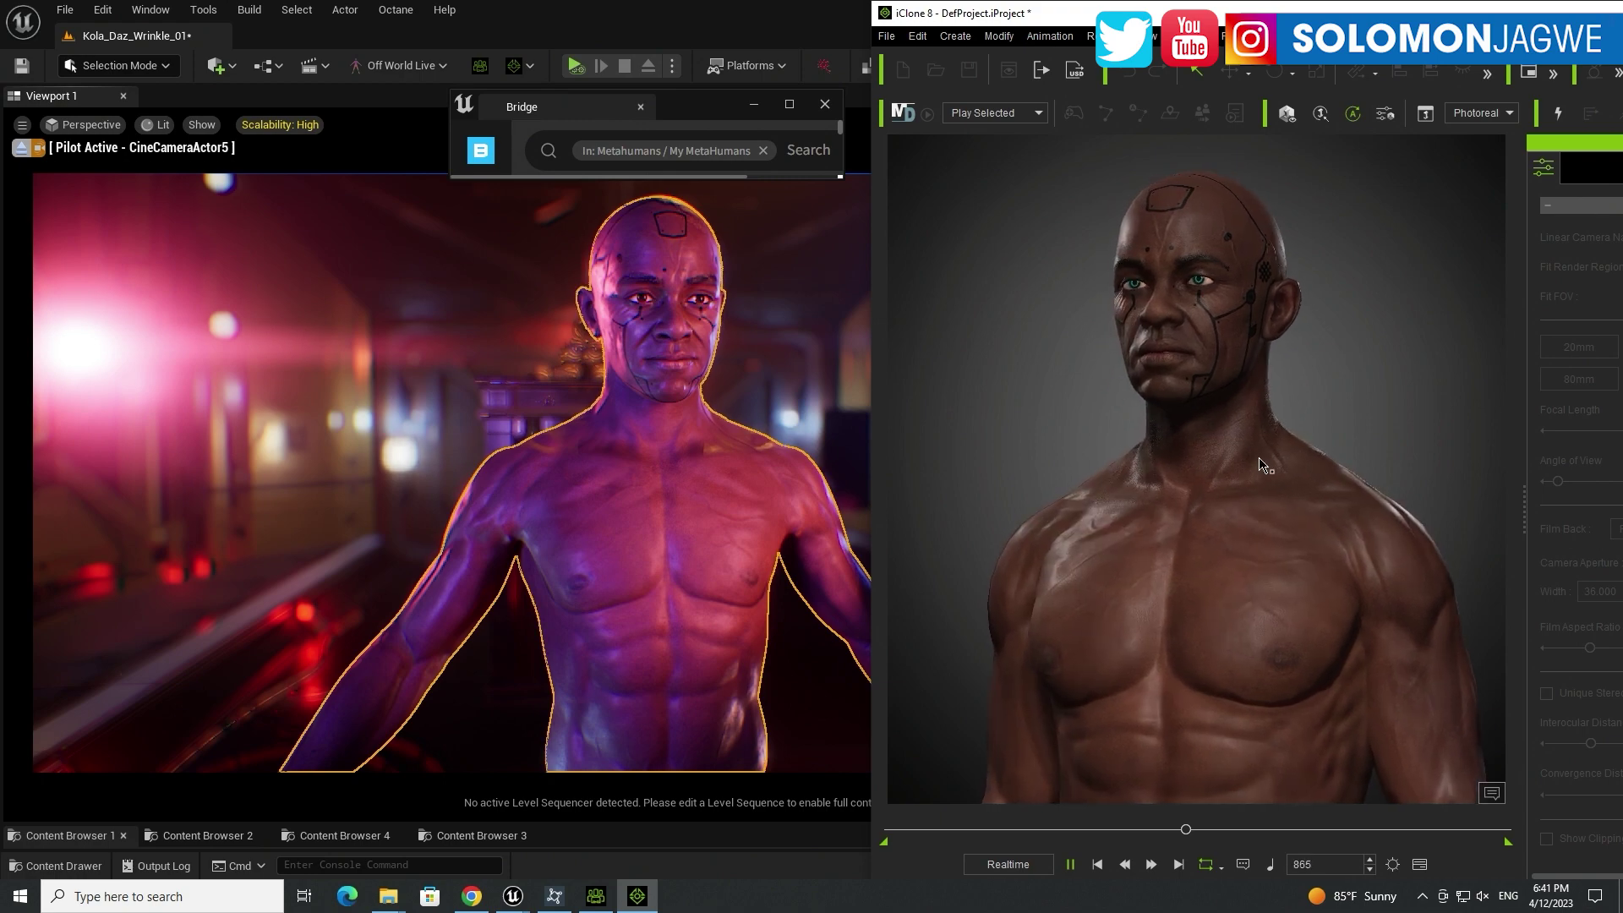
Step: Switch to Character Creator 4 and inspect the tattooed character's upper body
{"action": "left_click", "coordinate": [596, 898]}
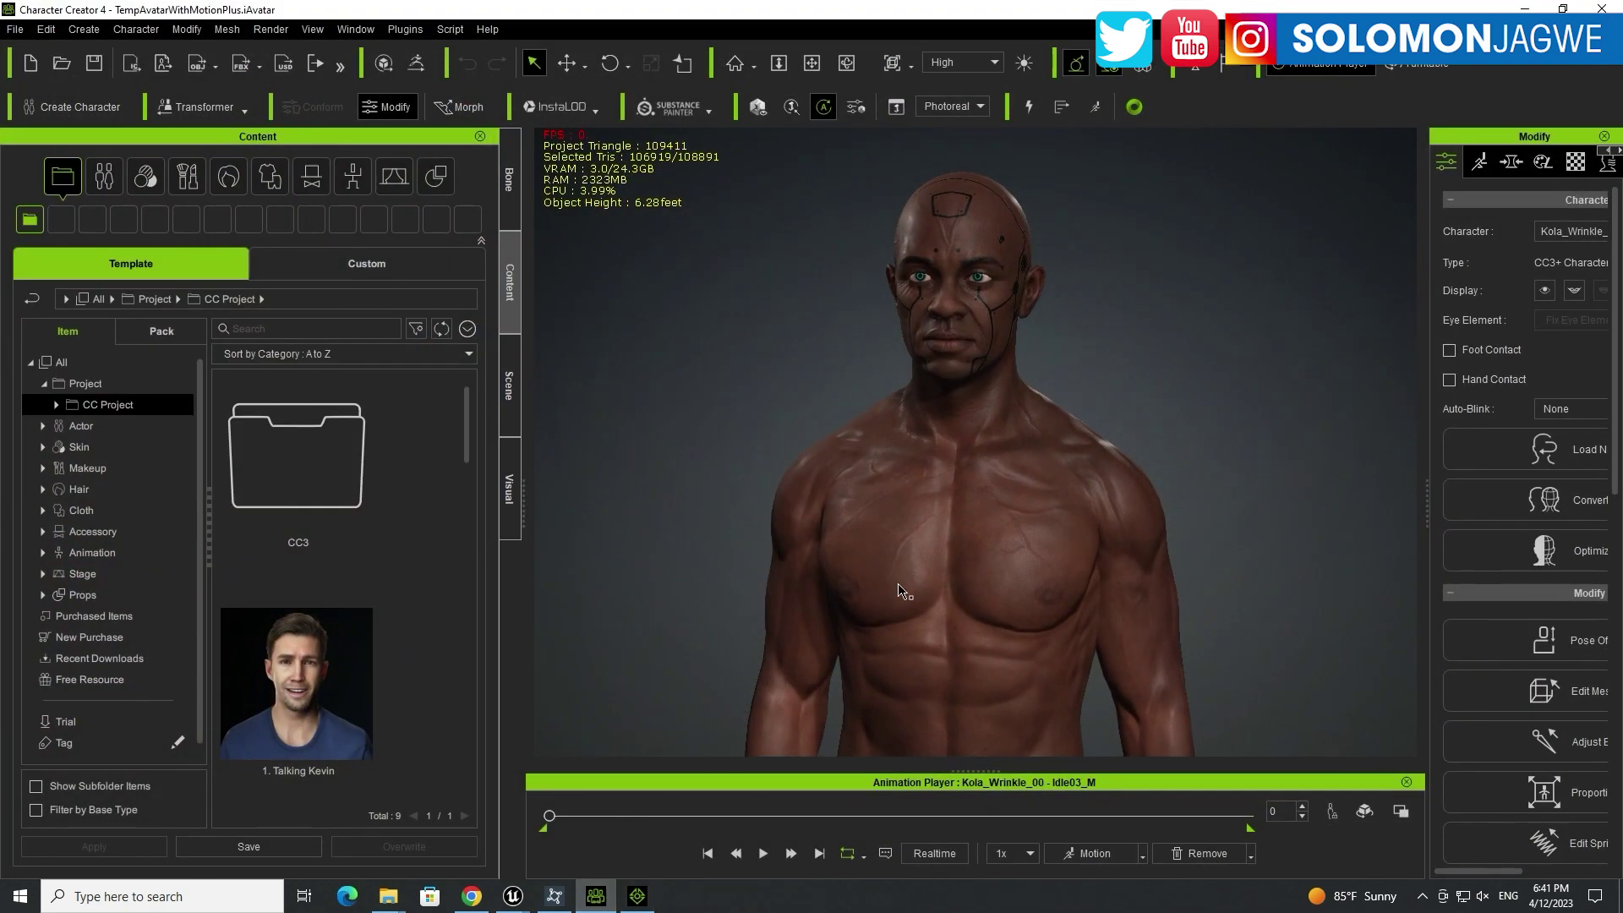
{"action": "right_click_drag", "start_coordinate": [897, 592], "coordinate": [1058, 586]}
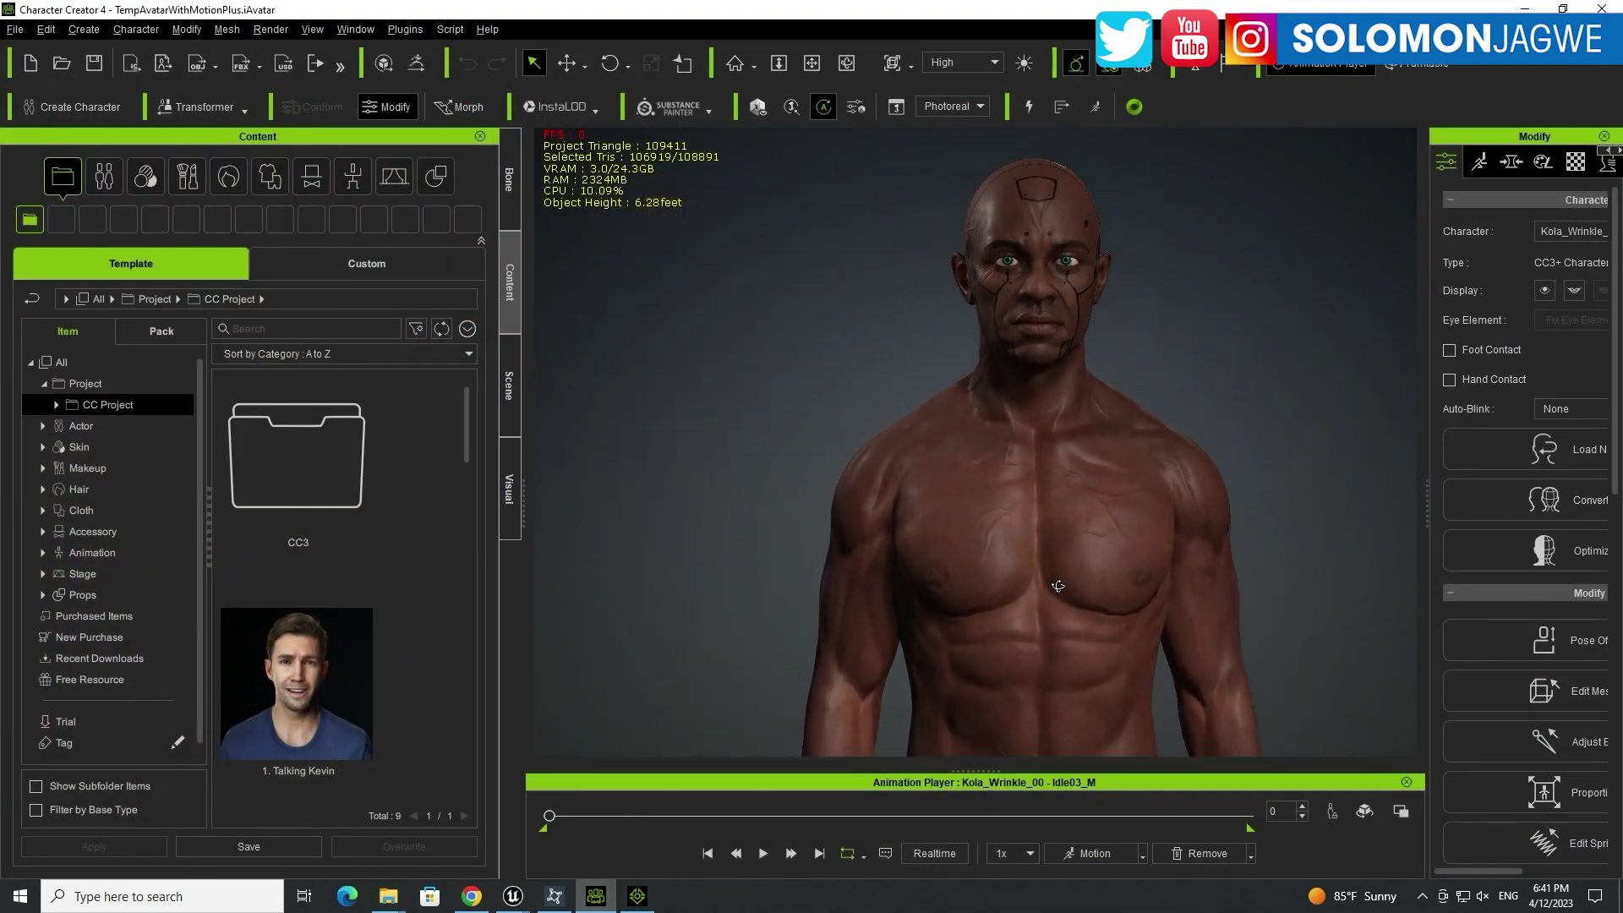
{"action": "left_click_drag", "start_coordinate": [1058, 585], "coordinate": [985, 578]}
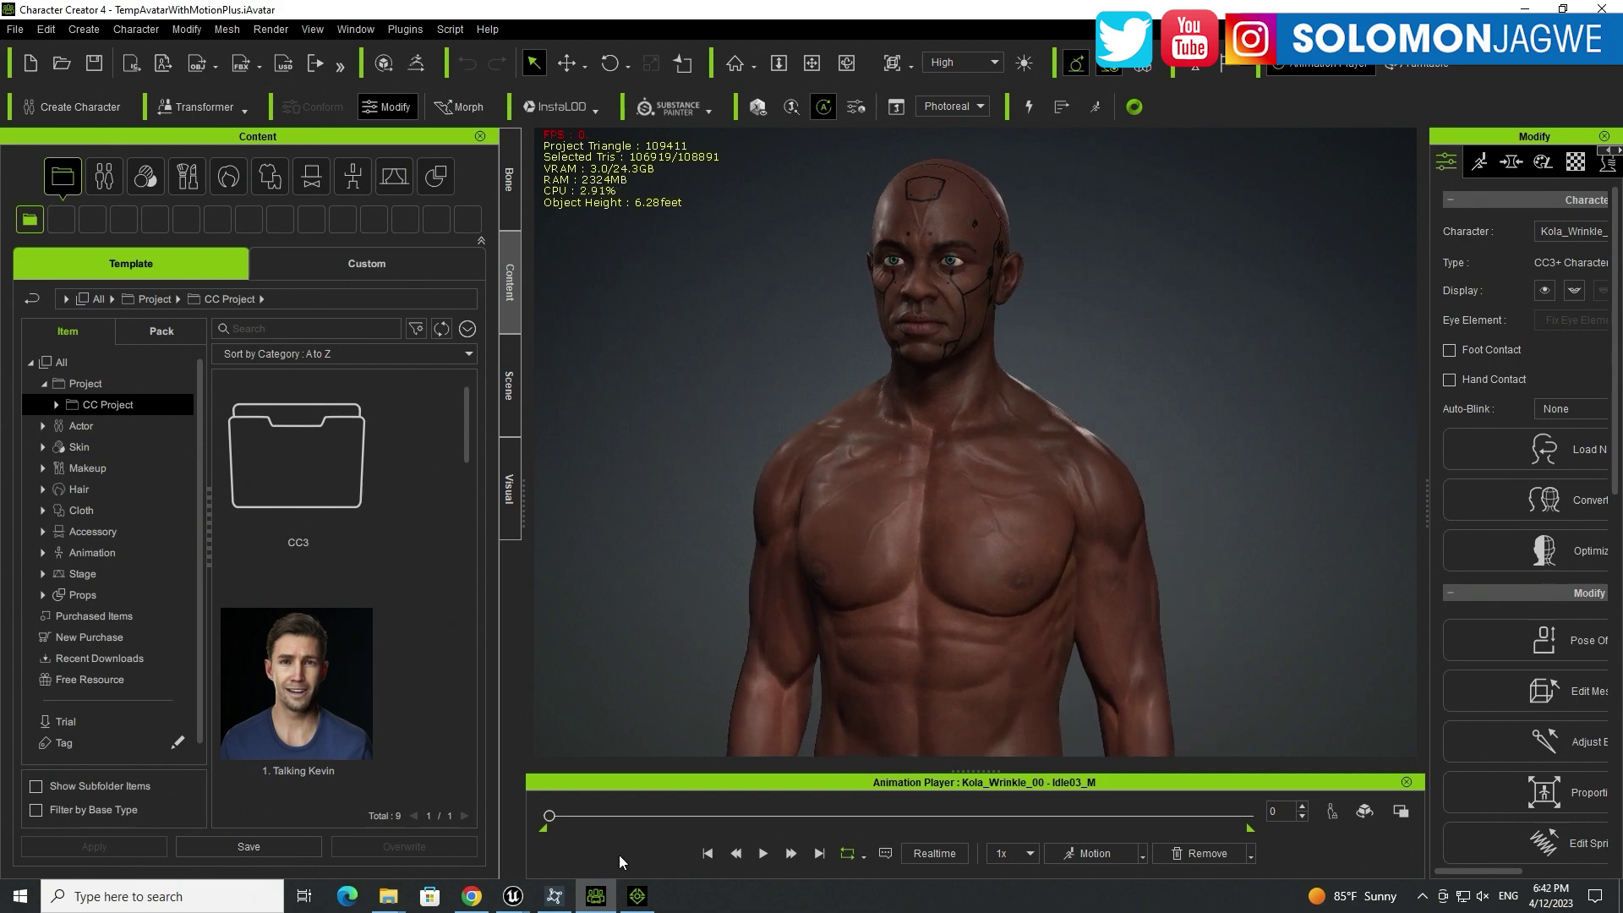
Step: Switch to the UE51_Cinematic project in Unreal Editor and compare its character with the Character Creator 4 version
{"action": "mouse_move", "coordinate": [515, 902]}
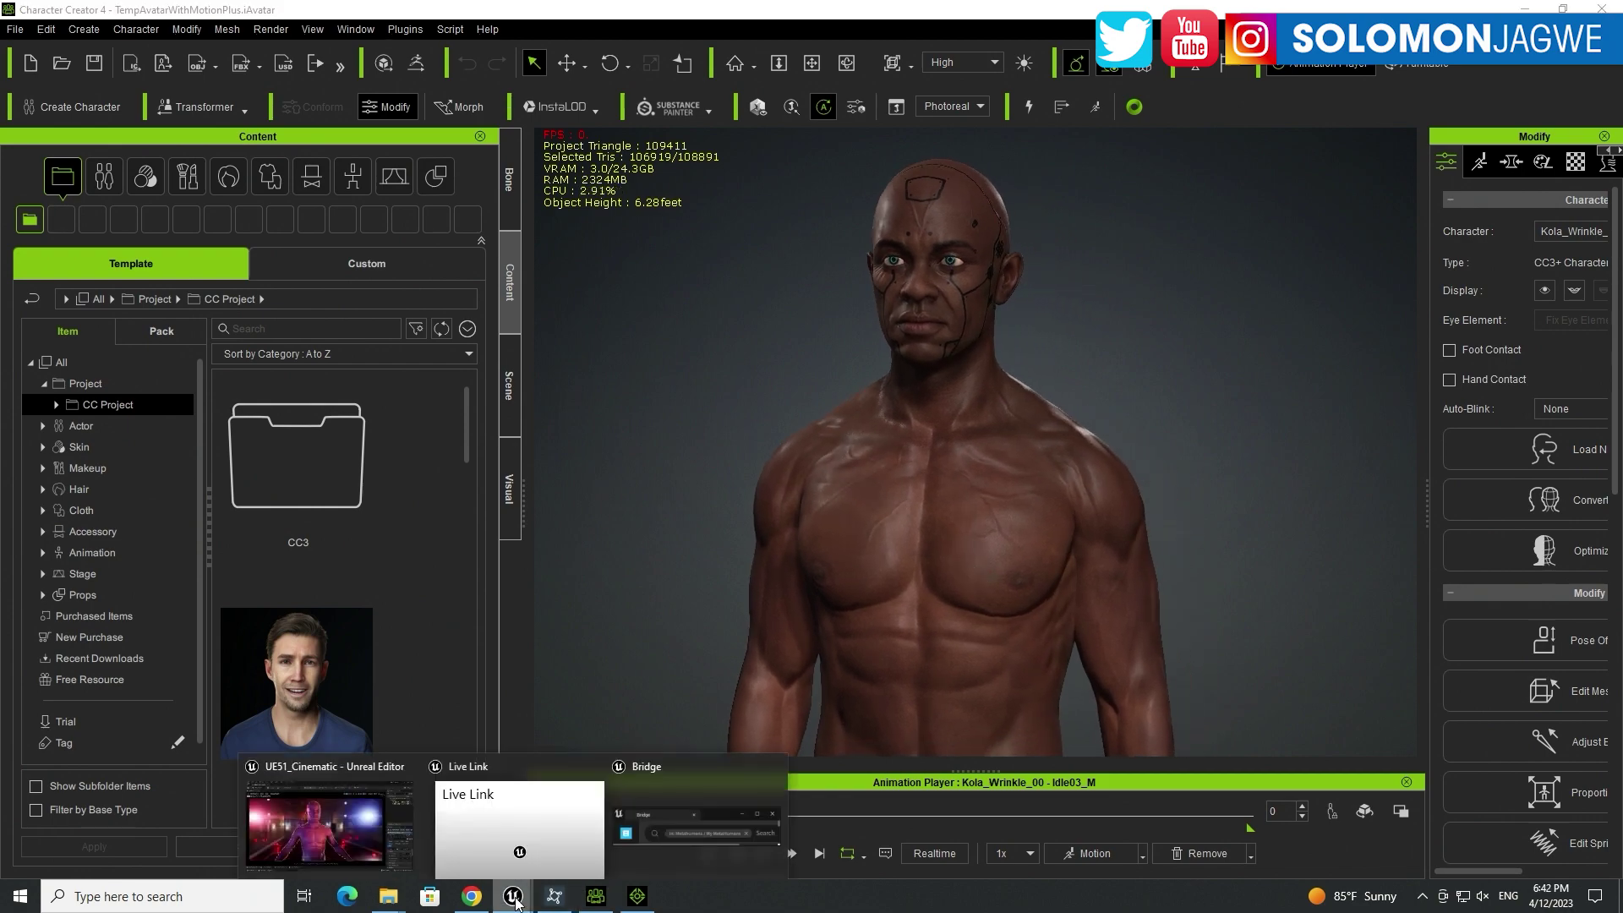
{"action": "left_click", "coordinate": [290, 775]}
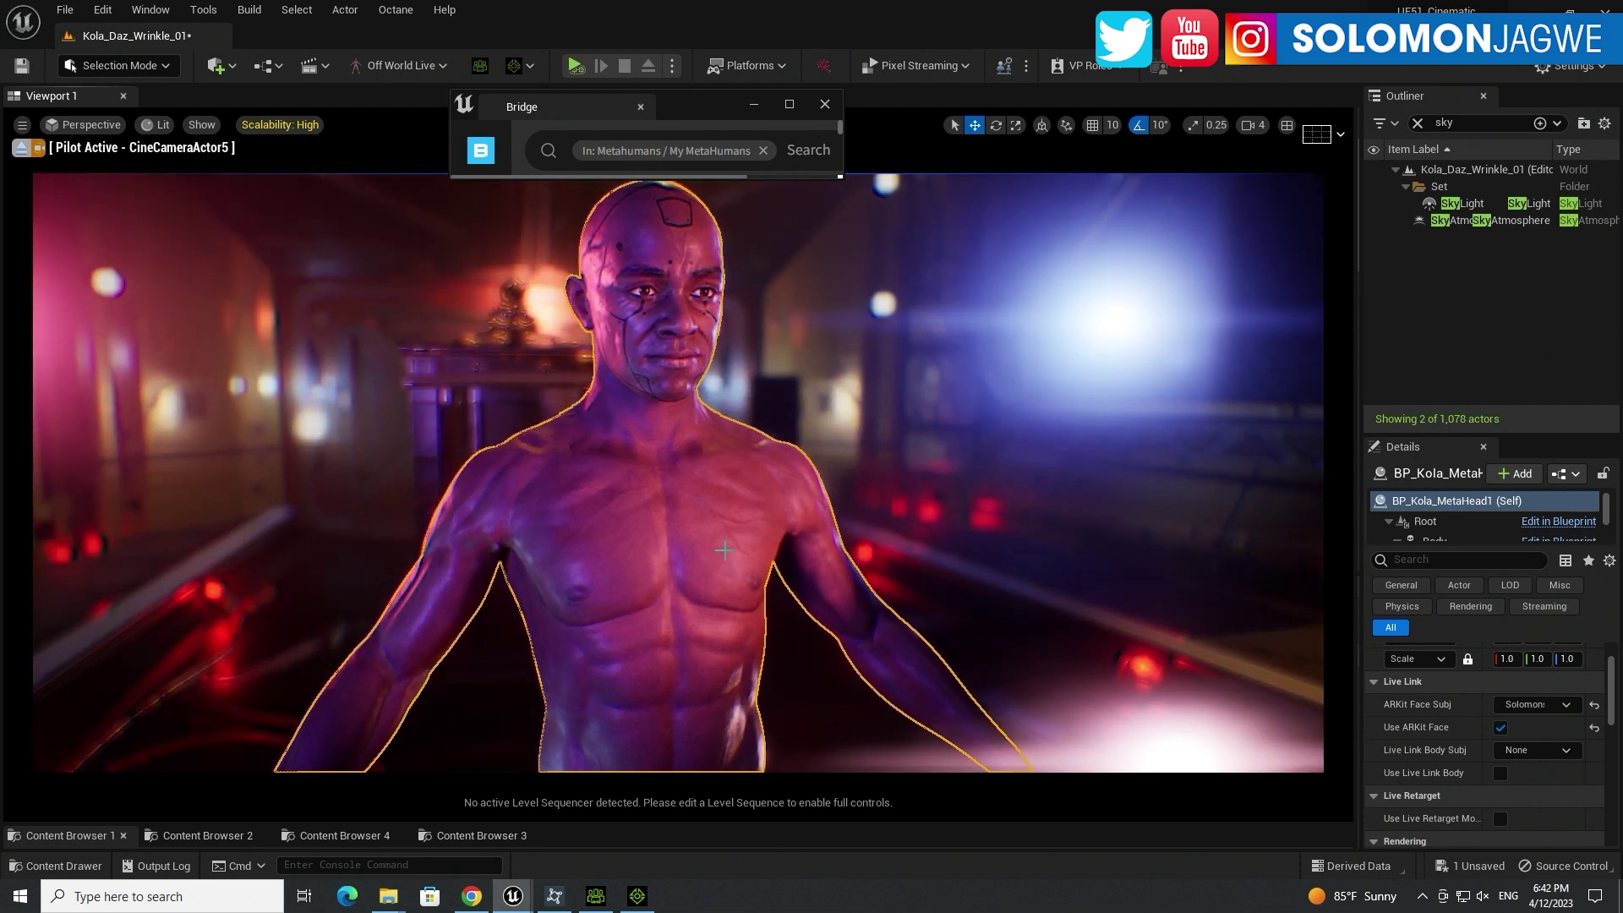
{"action": "left_click", "coordinate": [599, 898]}
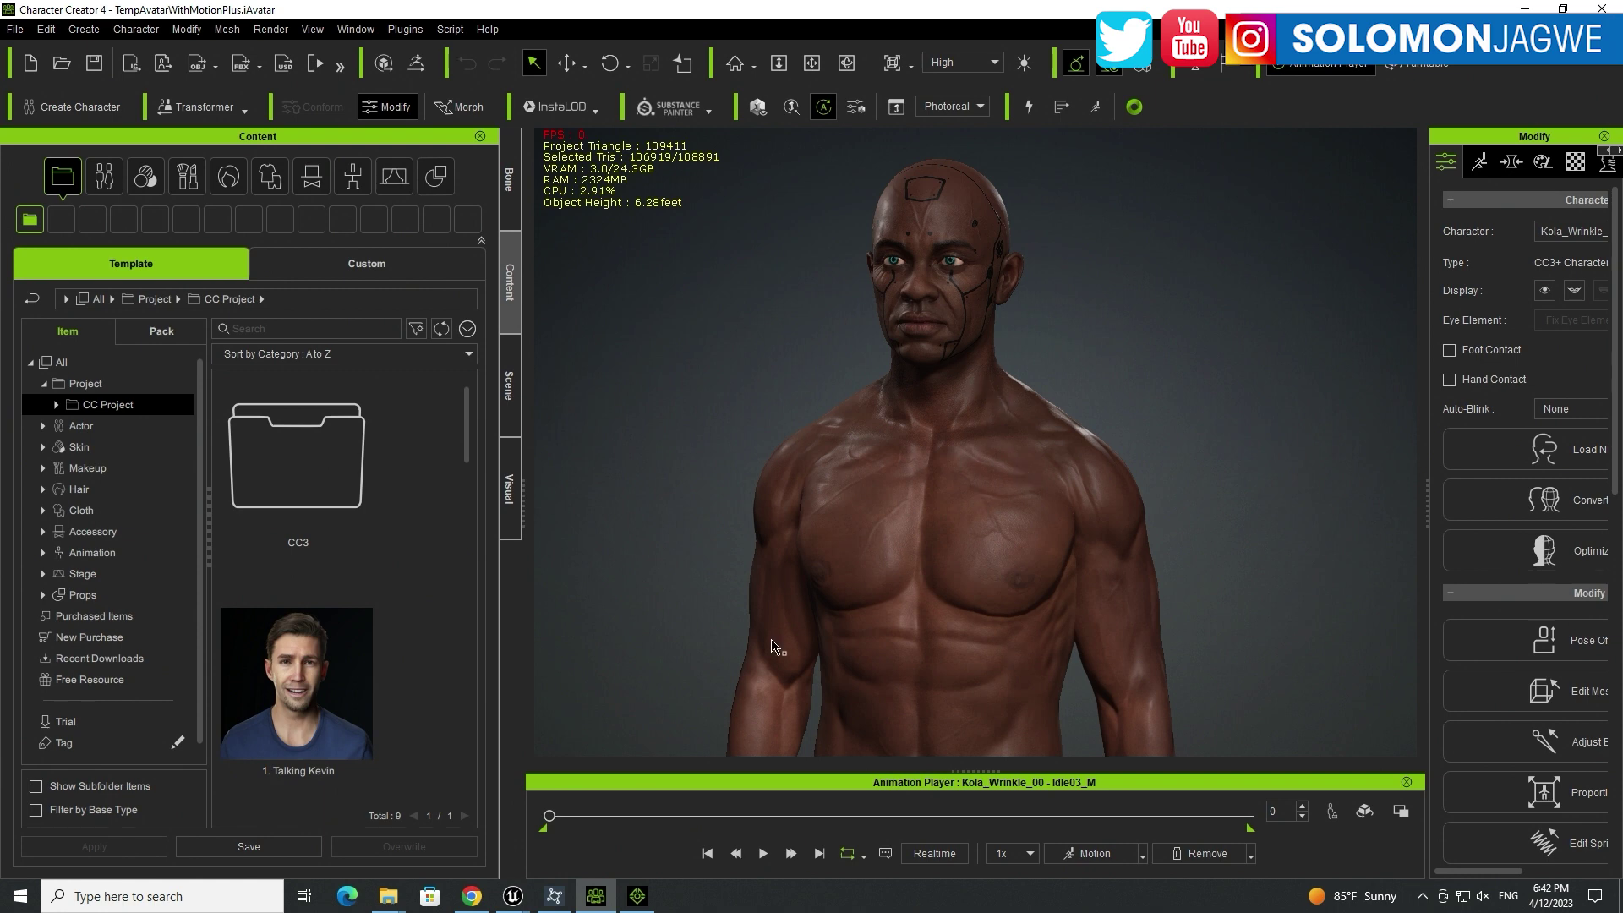
{"action": "left_click", "coordinate": [511, 898]}
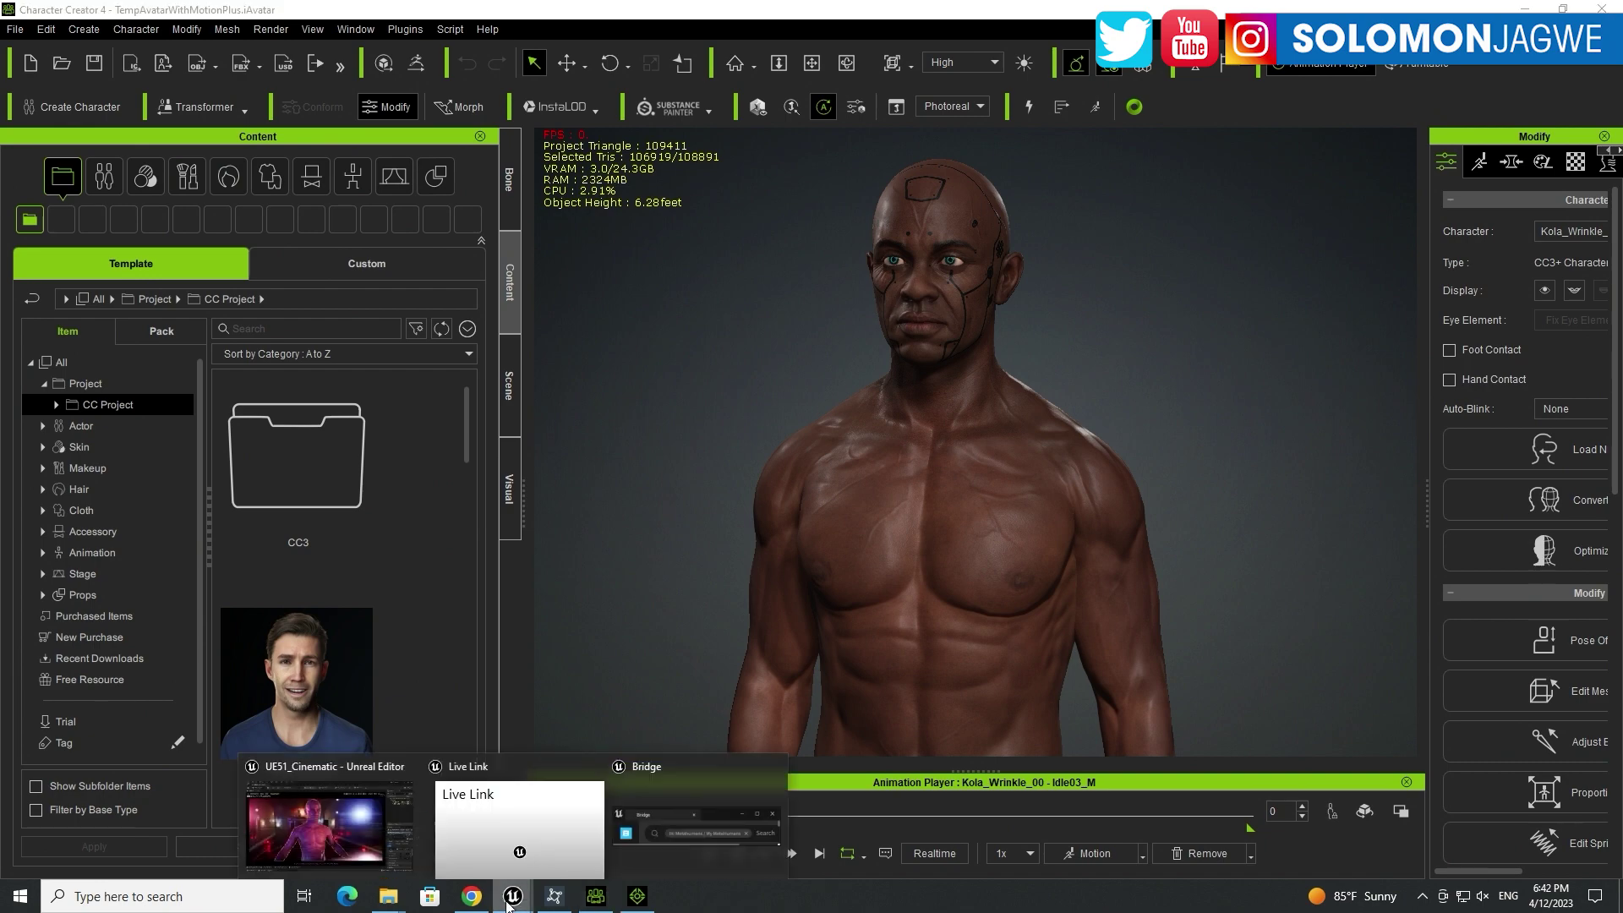
{"action": "left_click", "coordinate": [302, 812]}
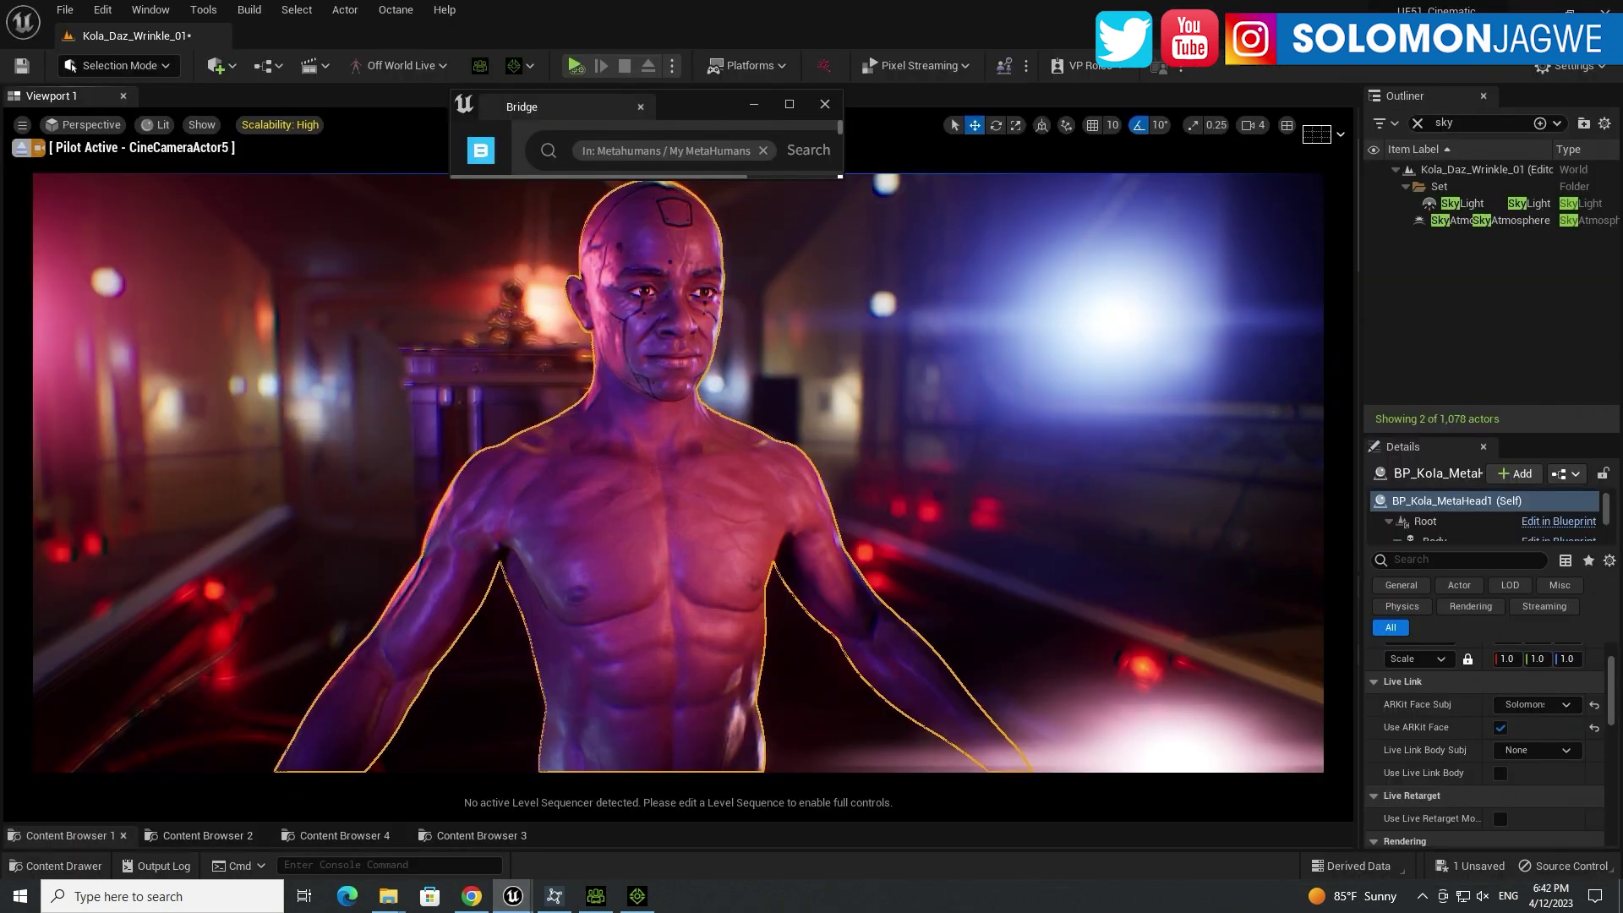
Step: Switch to MetaHuman Creator in Chrome and examine the face and chest of Kola_MetaHead1 up close
{"action": "left_click", "coordinate": [470, 898]}
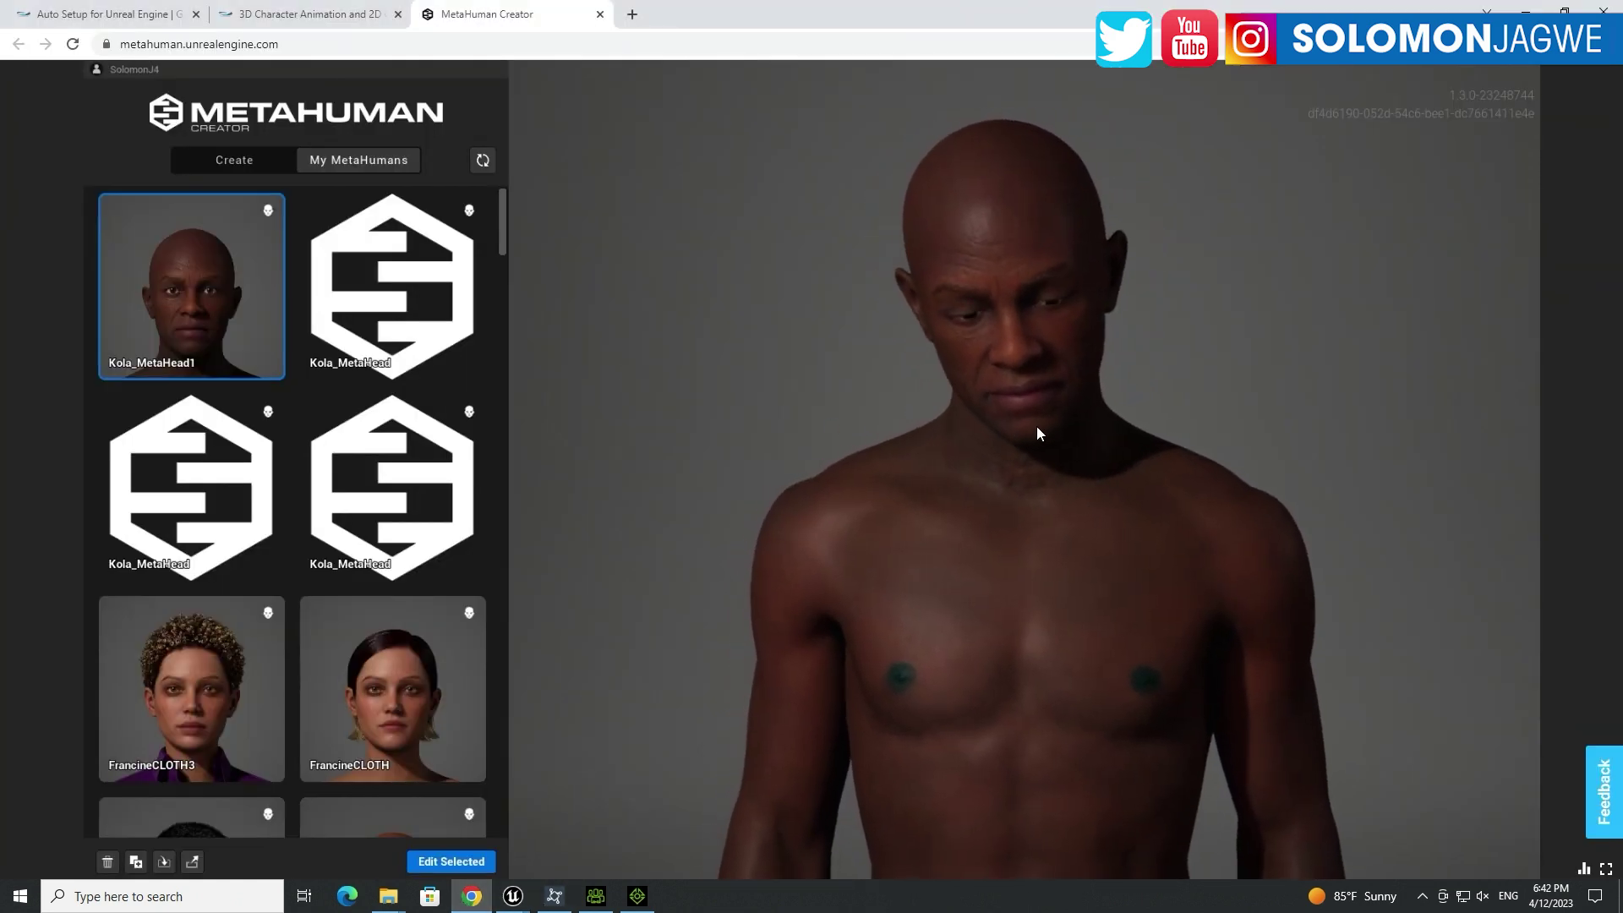
{"action": "scroll", "coordinate": [955, 425], "scroll_direction": "down", "scroll_amount": 2}
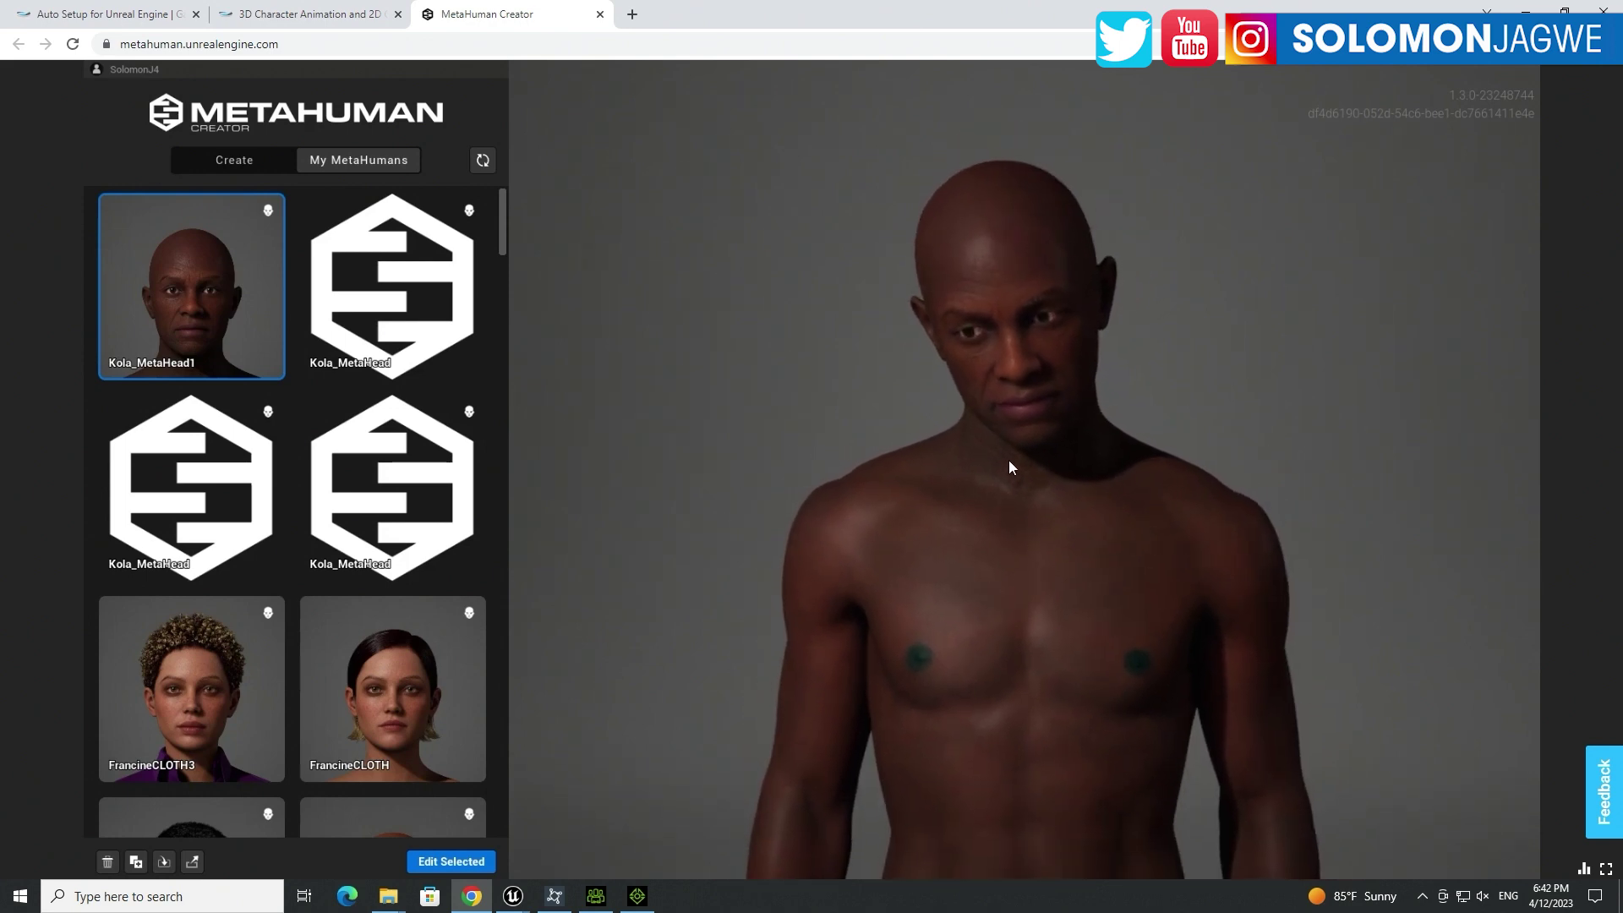
{"action": "scroll", "coordinate": [1027, 487], "scroll_direction": "up", "scroll_amount": 4}
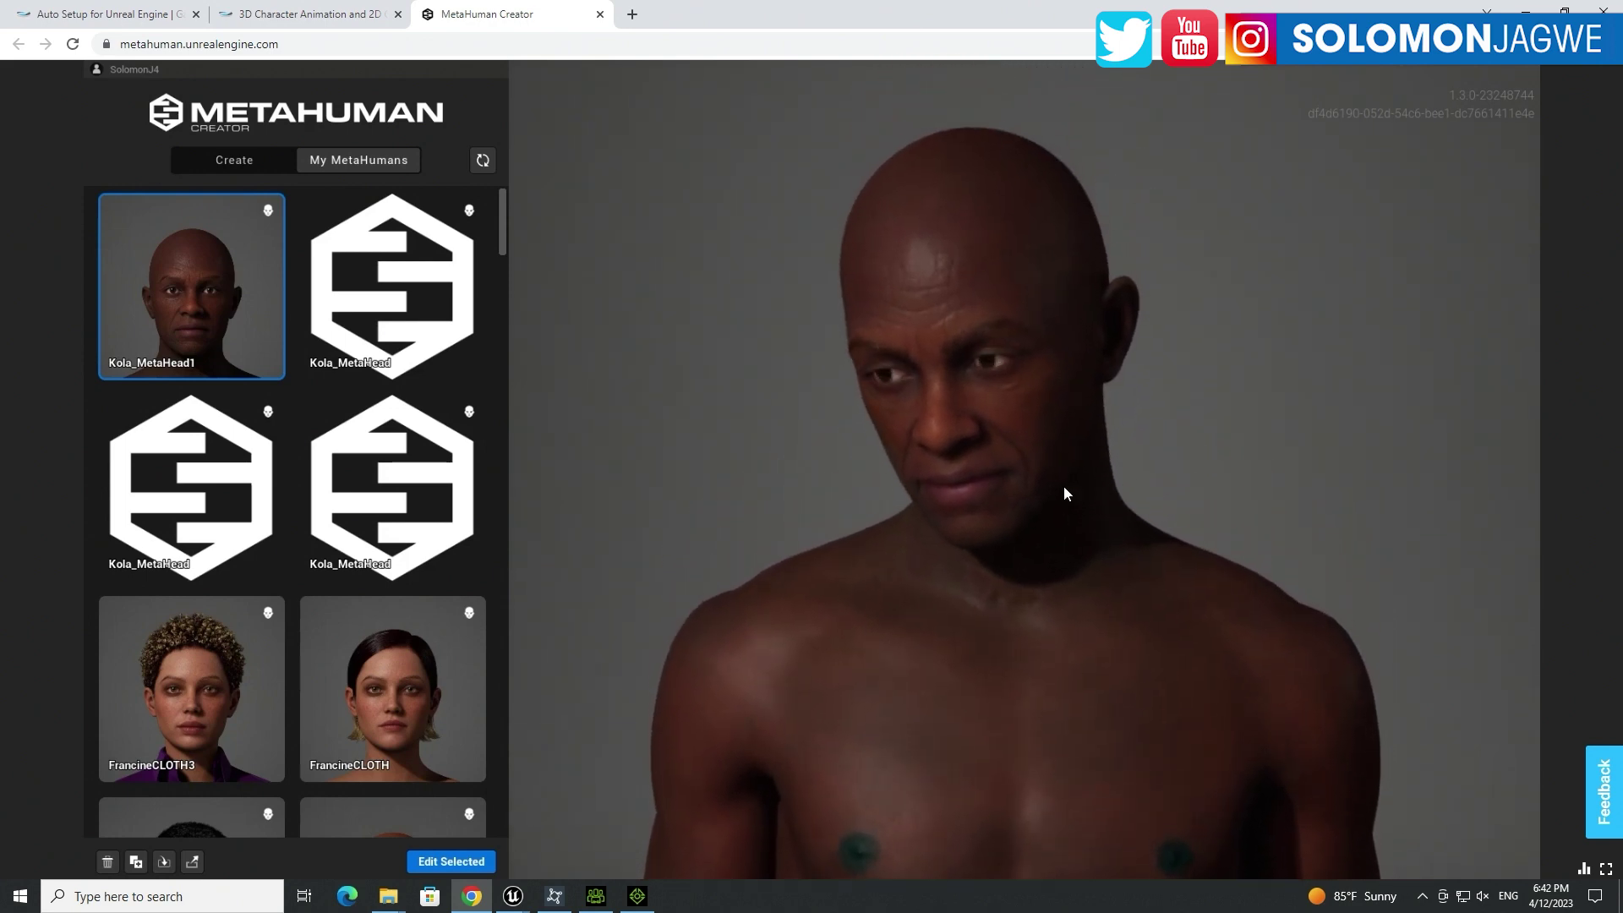
{"action": "scroll", "coordinate": [1045, 438], "scroll_direction": "up", "scroll_amount": 4}
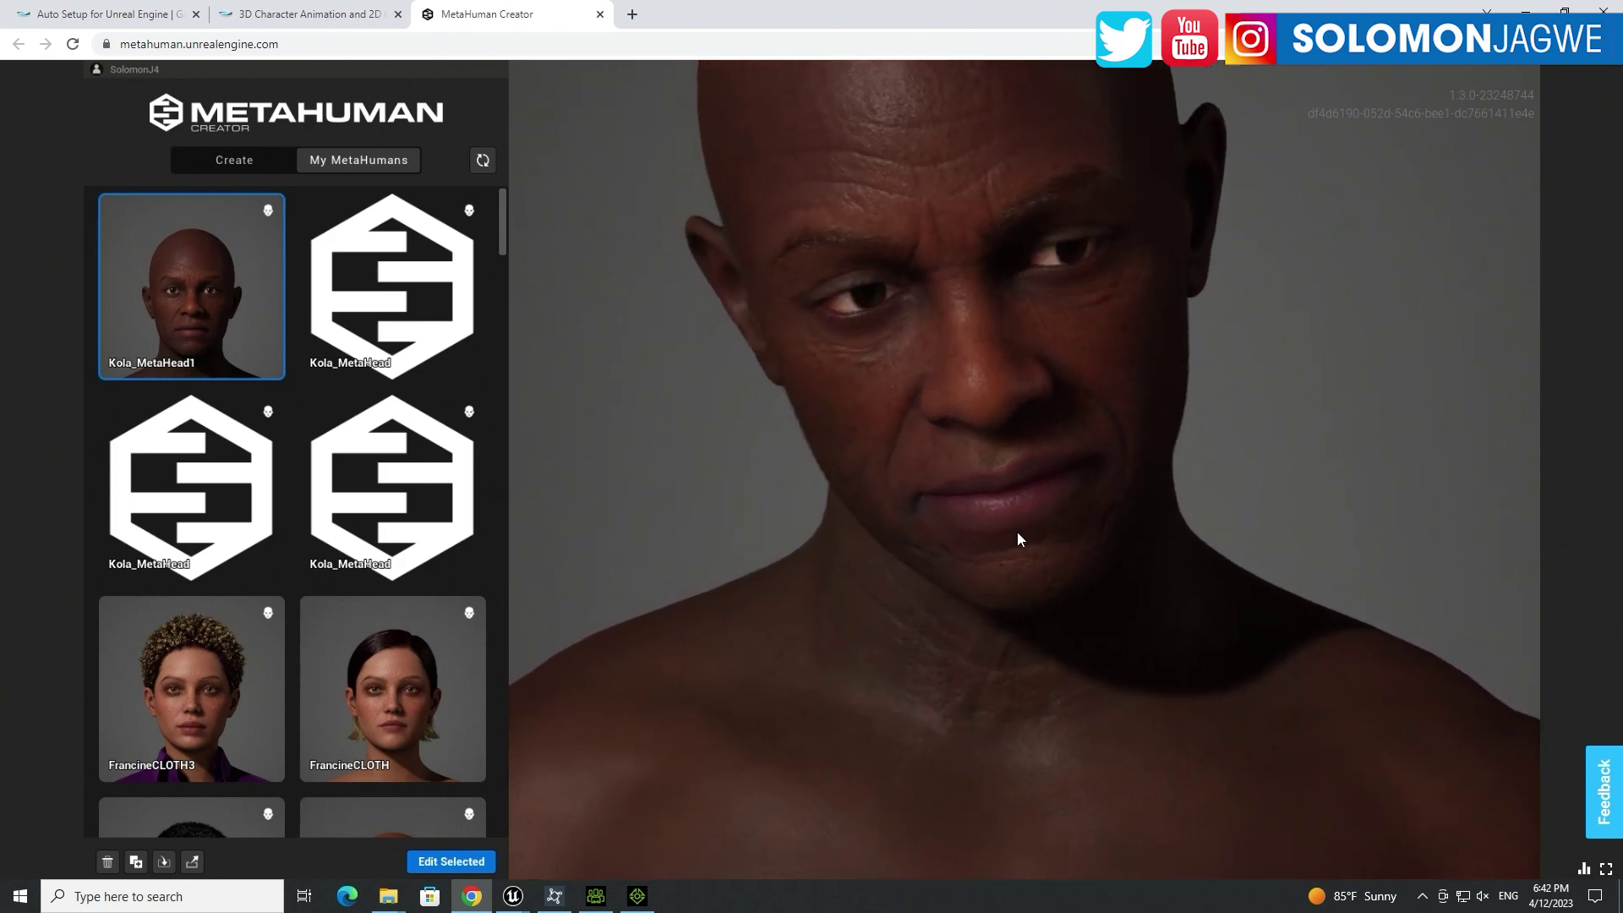
{"action": "middle_click_drag", "start_coordinate": [993, 292], "coordinate": [1005, 173]}
{"action": "middle_click_drag", "start_coordinate": [1007, 420], "coordinate": [1048, 173]}
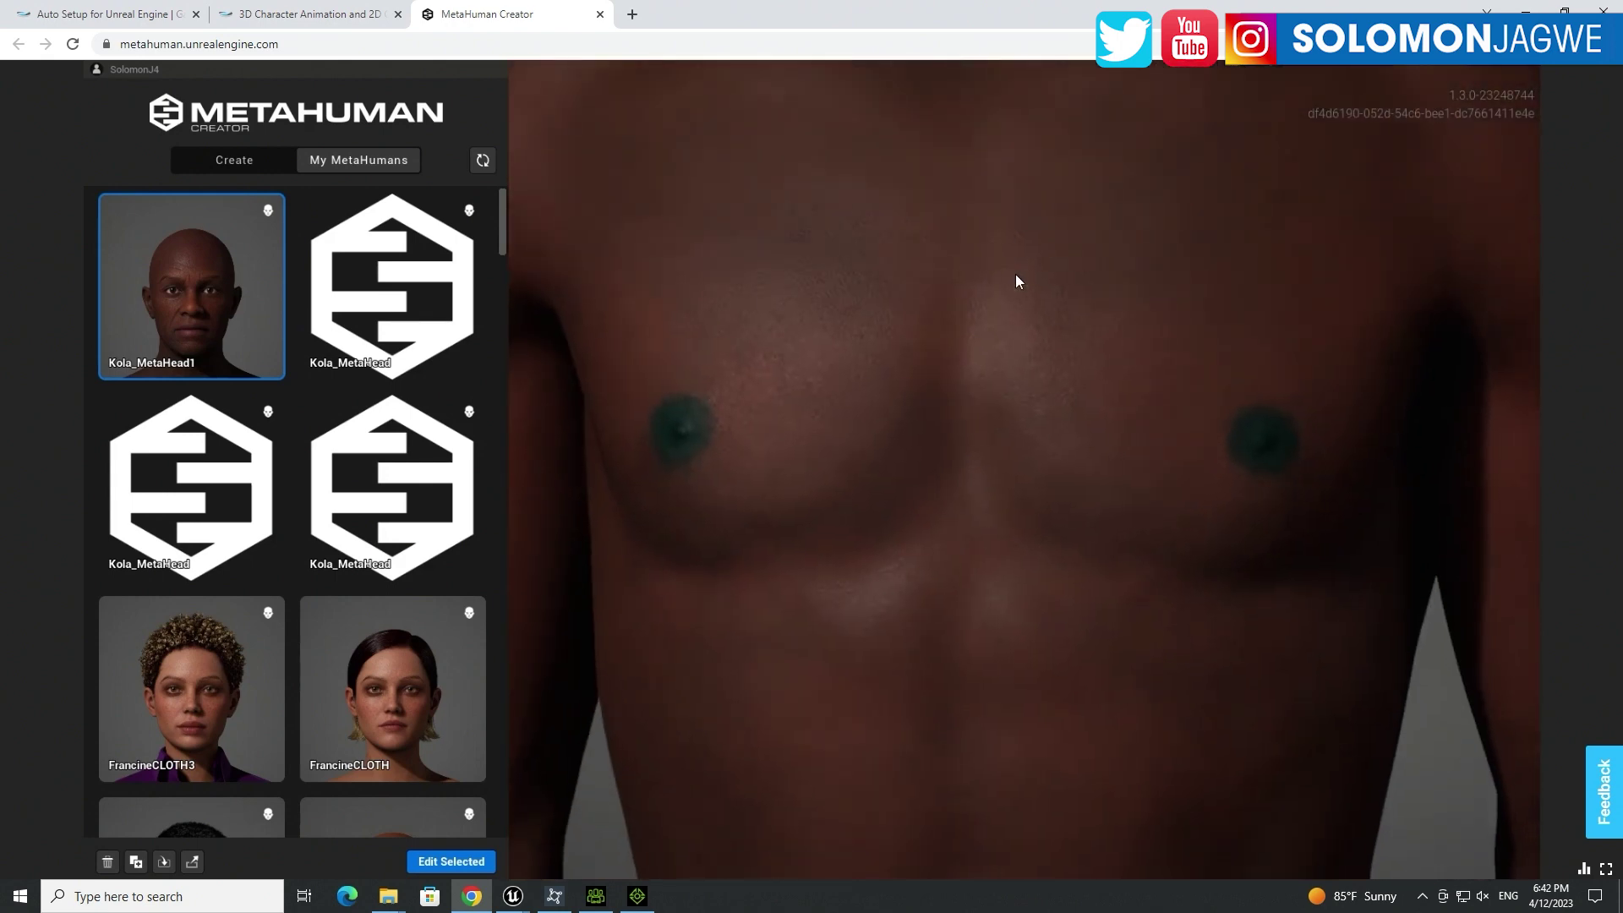
Step: Examine the default MetaHuman body of Kola_MetaHead1 from several angles, both up close and at a distance
{"action": "scroll", "coordinate": [1016, 280], "scroll_direction": "down", "scroll_amount": 5}
{"action": "scroll", "coordinate": [1015, 290], "scroll_direction": "down", "scroll_amount": 3}
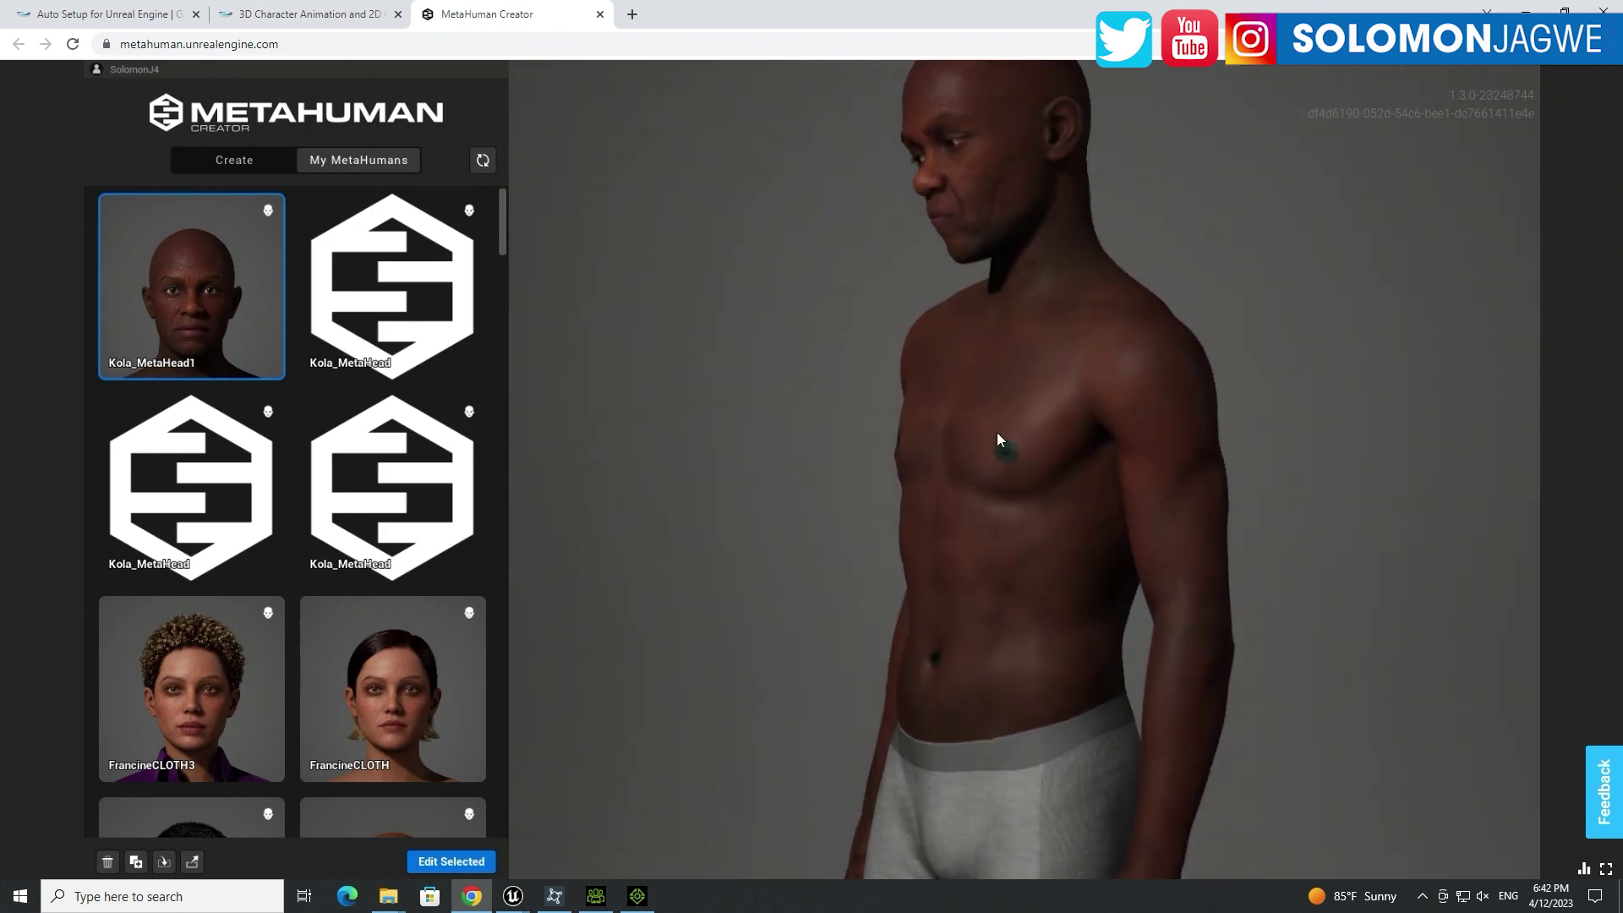
{"action": "scroll", "coordinate": [1075, 419], "scroll_direction": "up", "scroll_amount": 3}
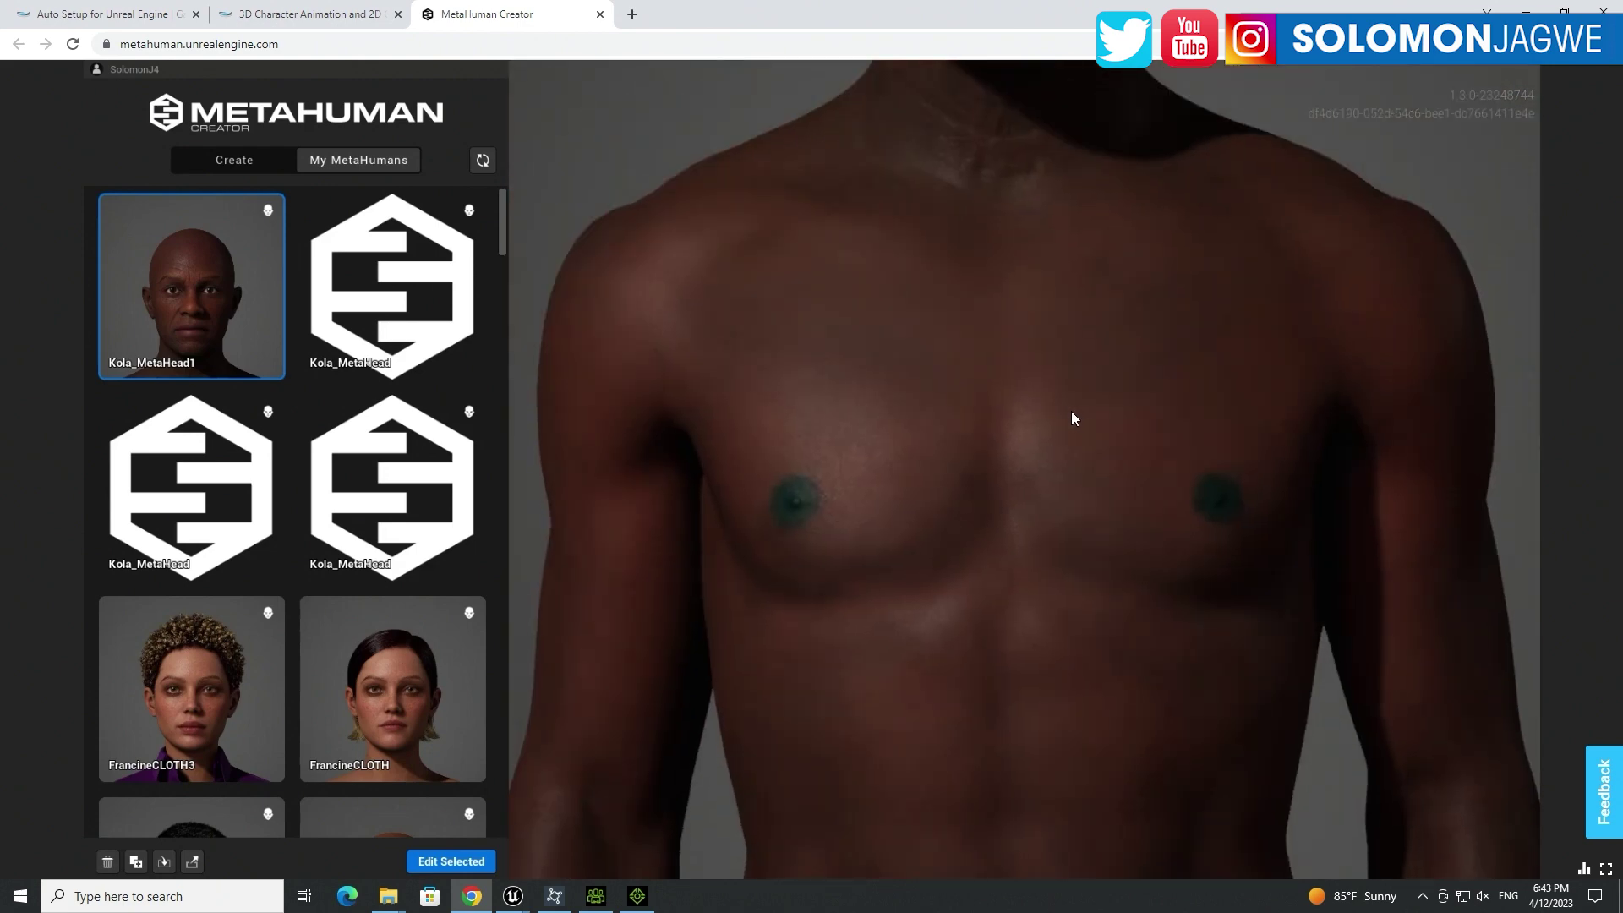
{"action": "scroll", "coordinate": [1072, 411], "scroll_direction": "down", "scroll_amount": 3}
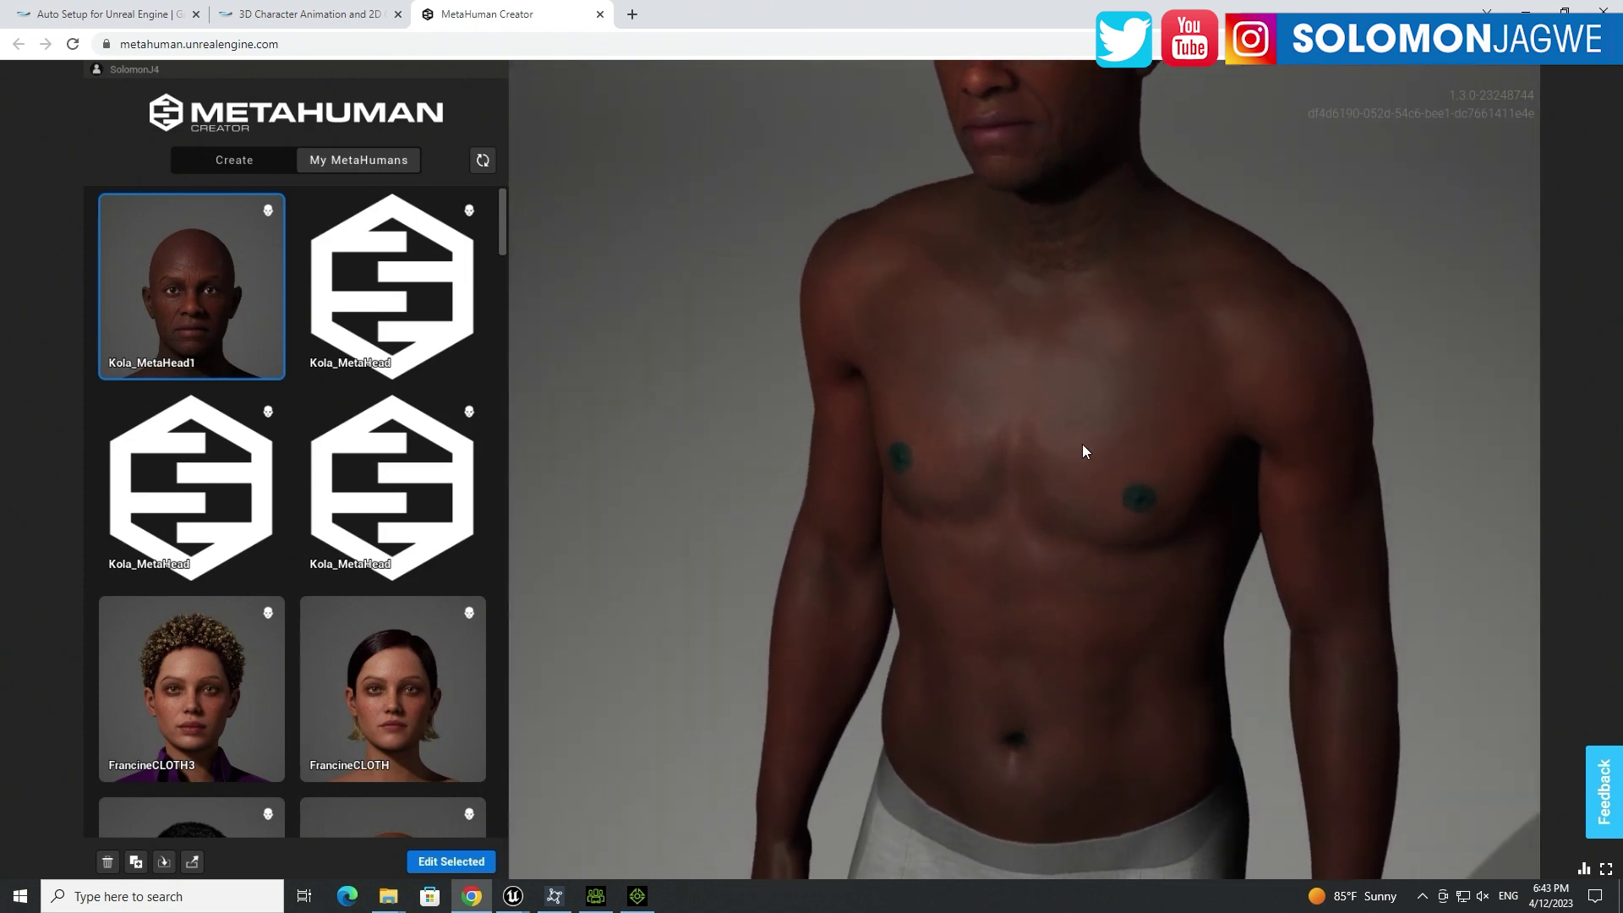
{"action": "scroll", "coordinate": [1084, 451], "scroll_direction": "down", "scroll_amount": 5}
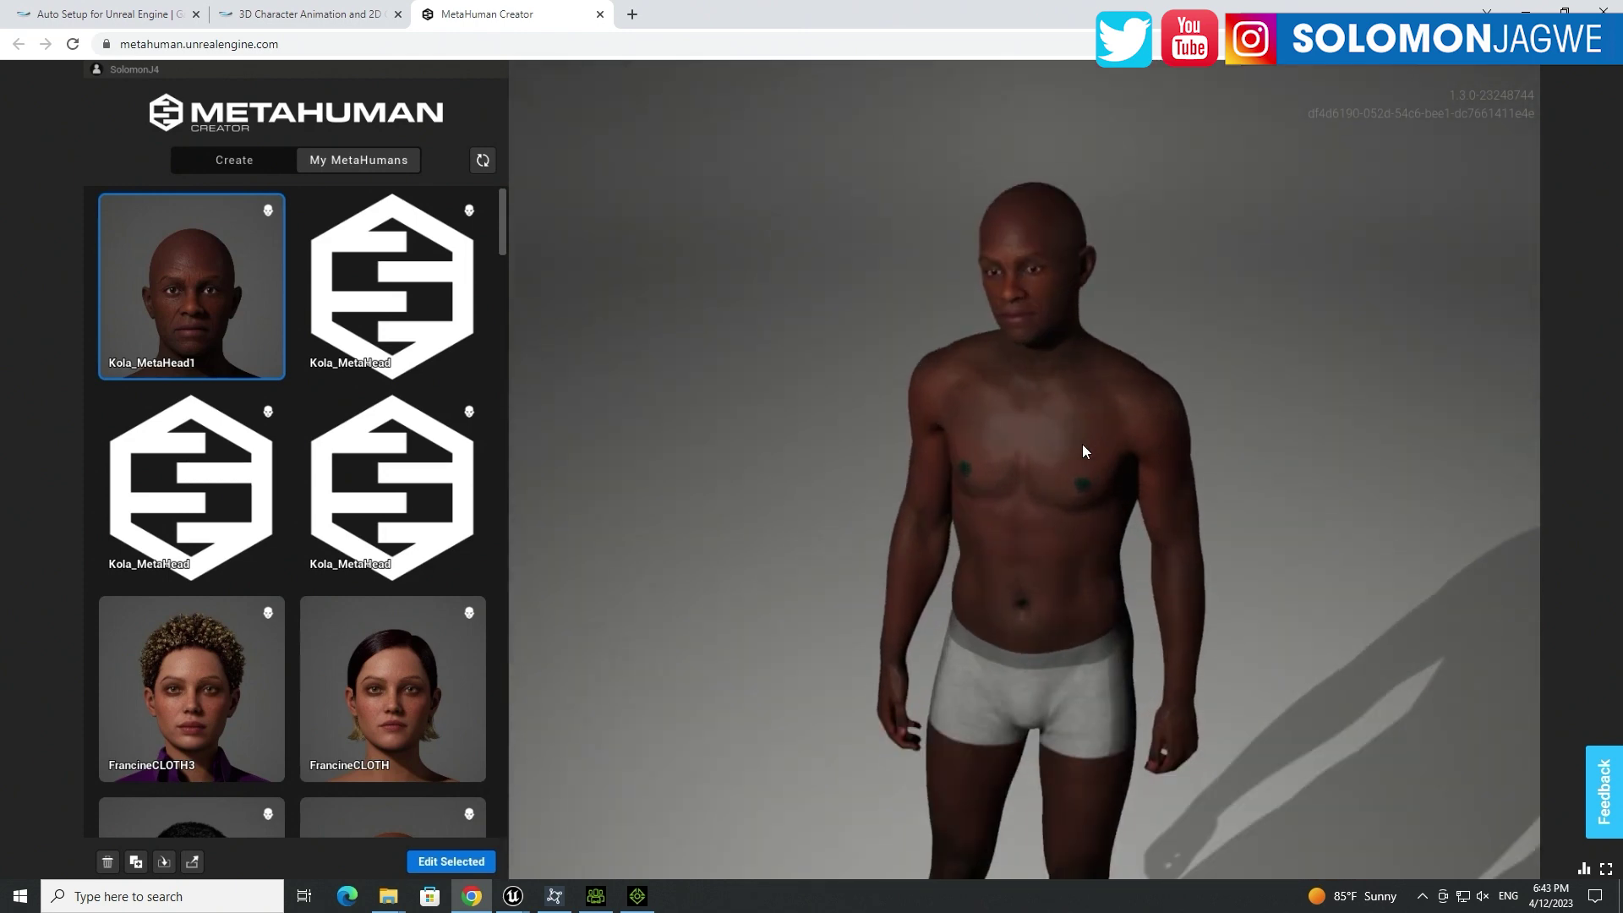
{"action": "scroll", "coordinate": [1082, 444], "scroll_direction": "up", "scroll_amount": 5}
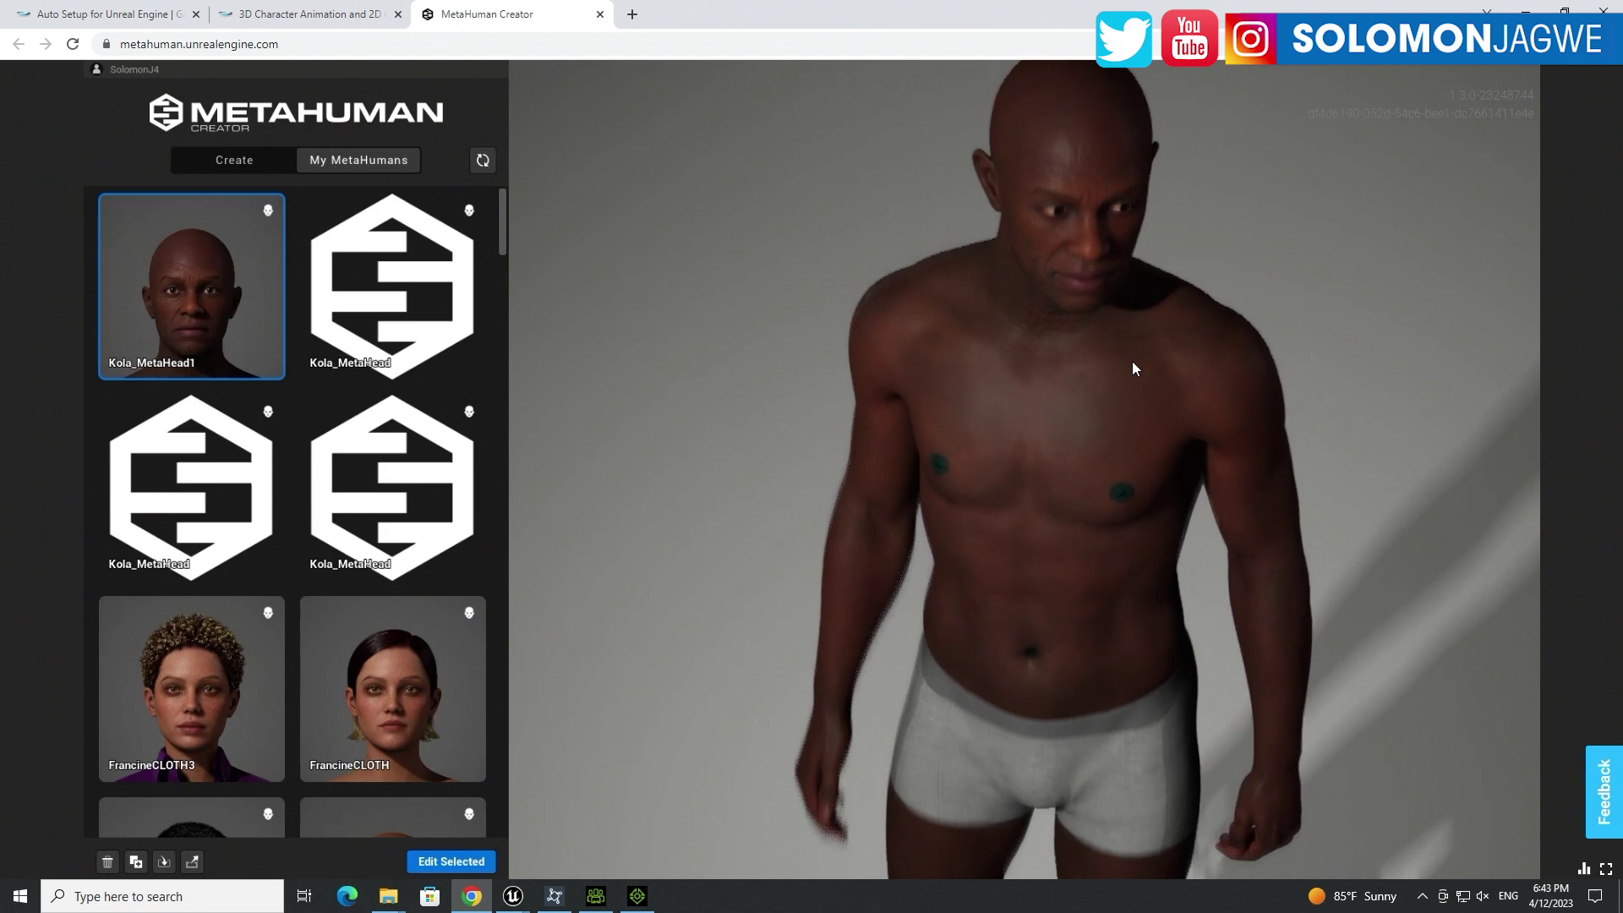
{"action": "left_click_drag", "start_coordinate": [1132, 362], "coordinate": [1256, 140]}
{"action": "middle_click_drag", "start_coordinate": [1122, 263], "coordinate": [1076, 382]}
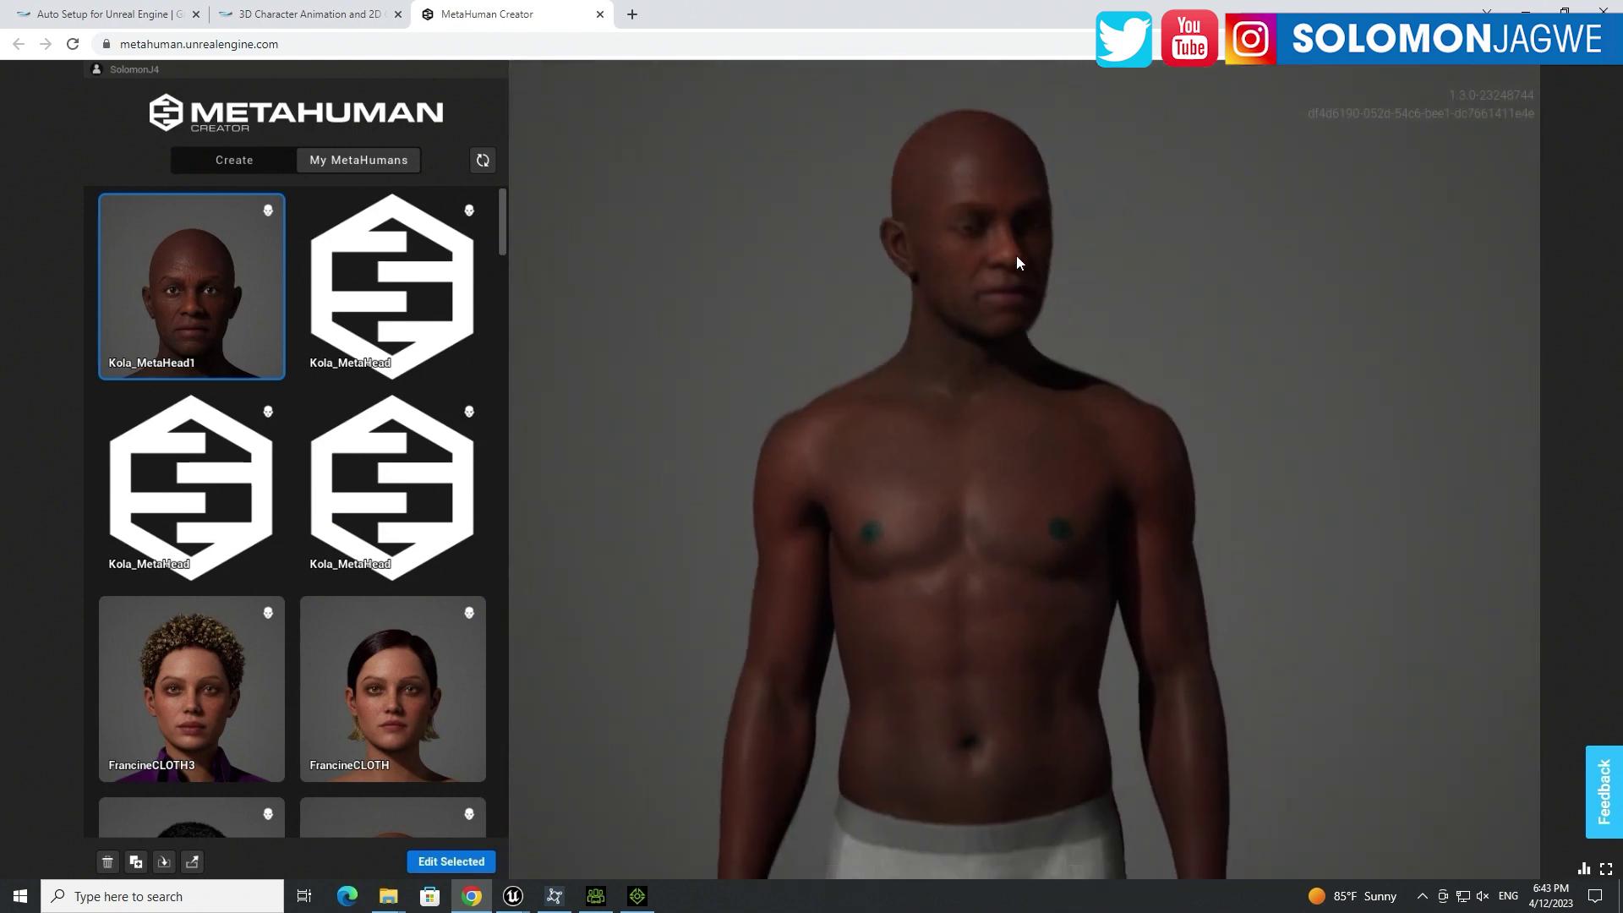
{"action": "scroll", "coordinate": [997, 440], "scroll_direction": "up", "scroll_amount": 5}
{"action": "scroll", "coordinate": [997, 433], "scroll_direction": "down", "scroll_amount": 3}
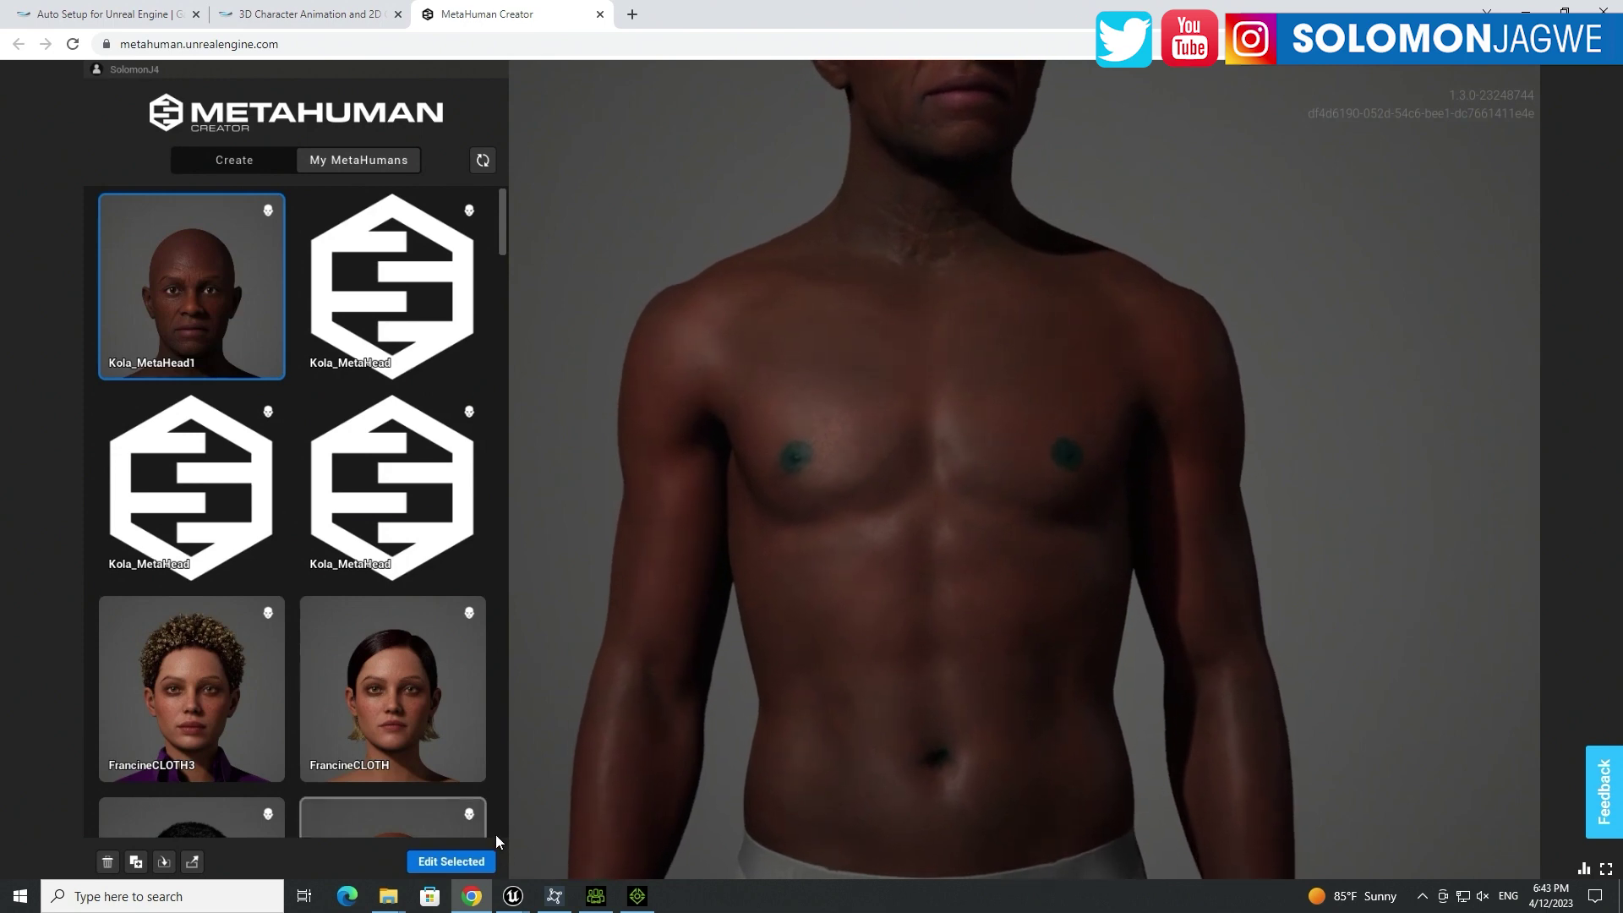
Step: Switch to the UE51_Cinematic project in Unreal Editor and inspect the character's muscular torso from another angle
{"action": "mouse_move", "coordinate": [514, 901]}
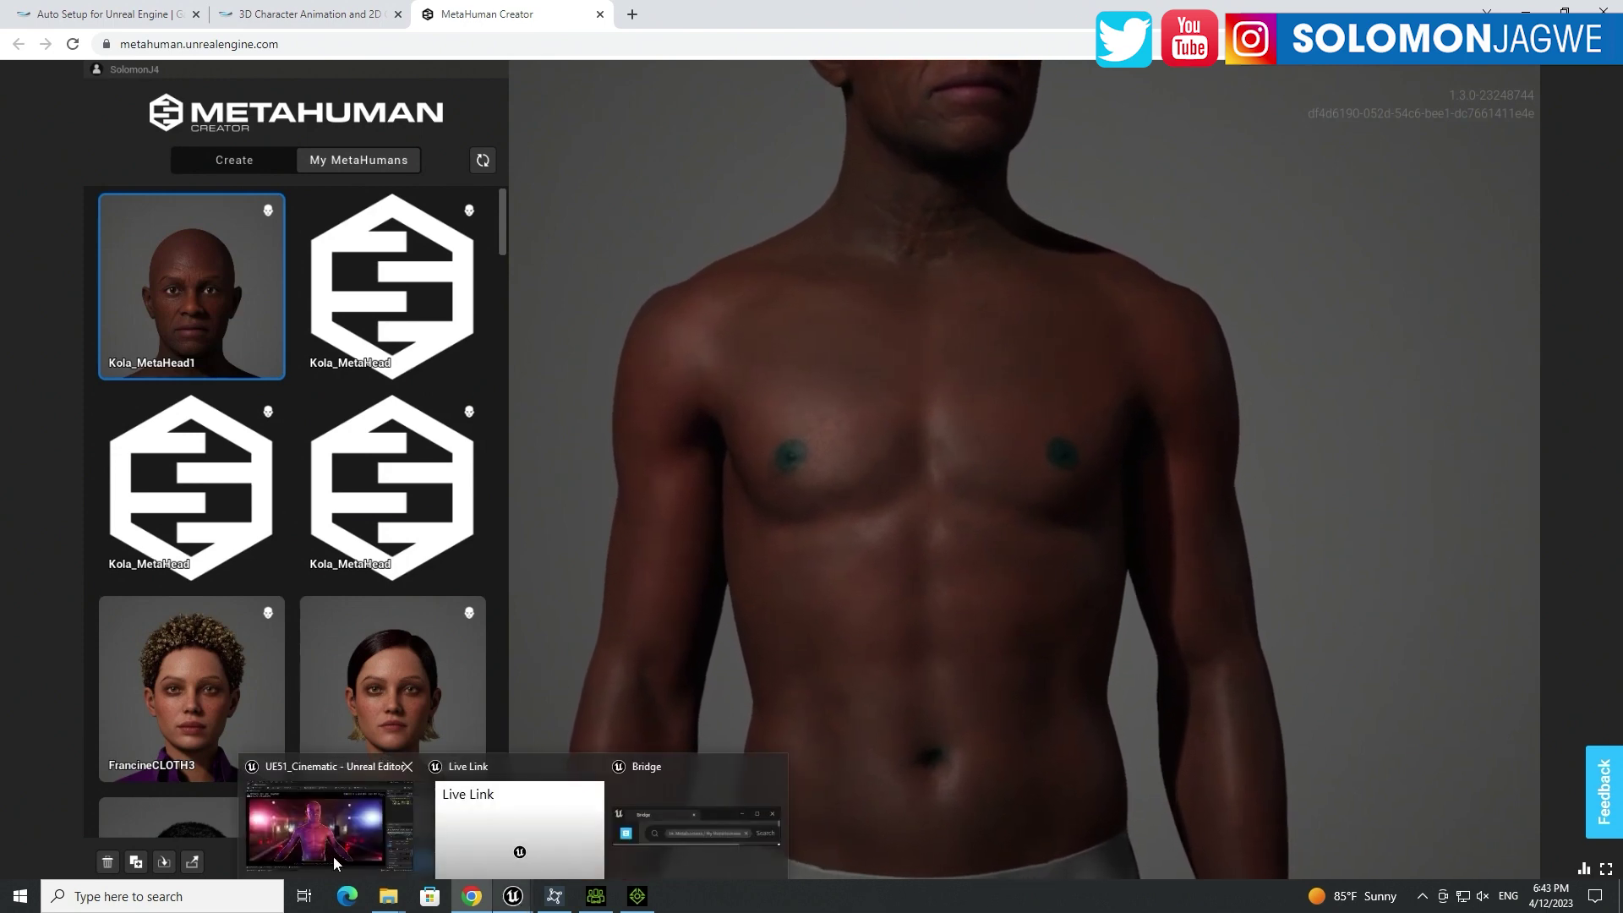
{"action": "left_click", "coordinate": [299, 773]}
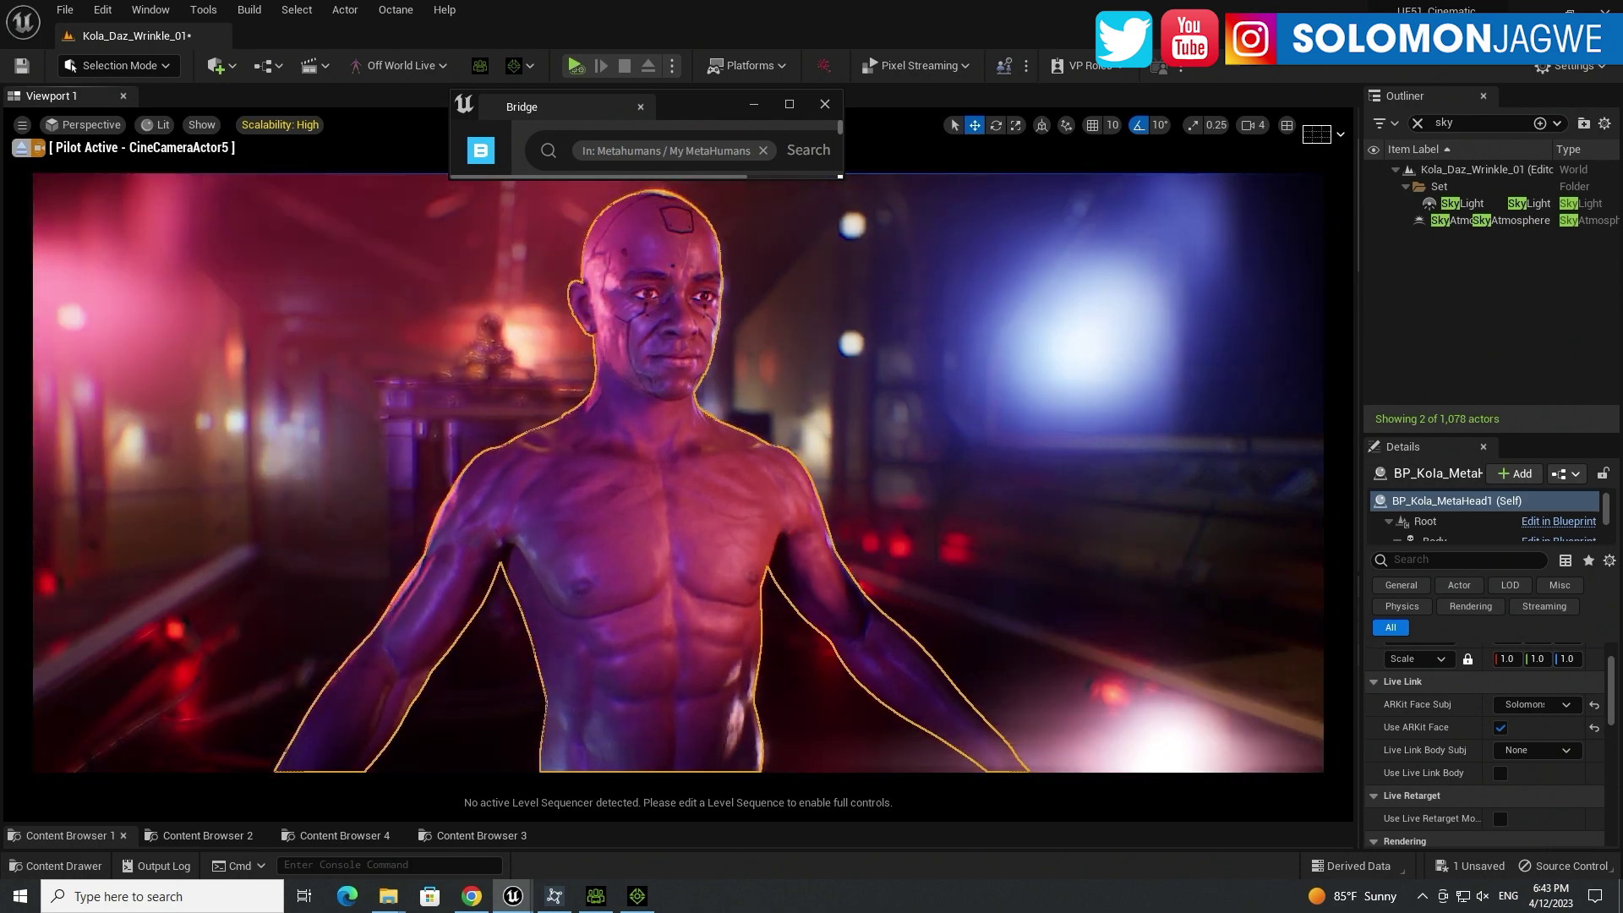
{"action": "left_click_drag", "start_coordinate": [642, 768], "coordinate": [431, 768], "text": "alt"}
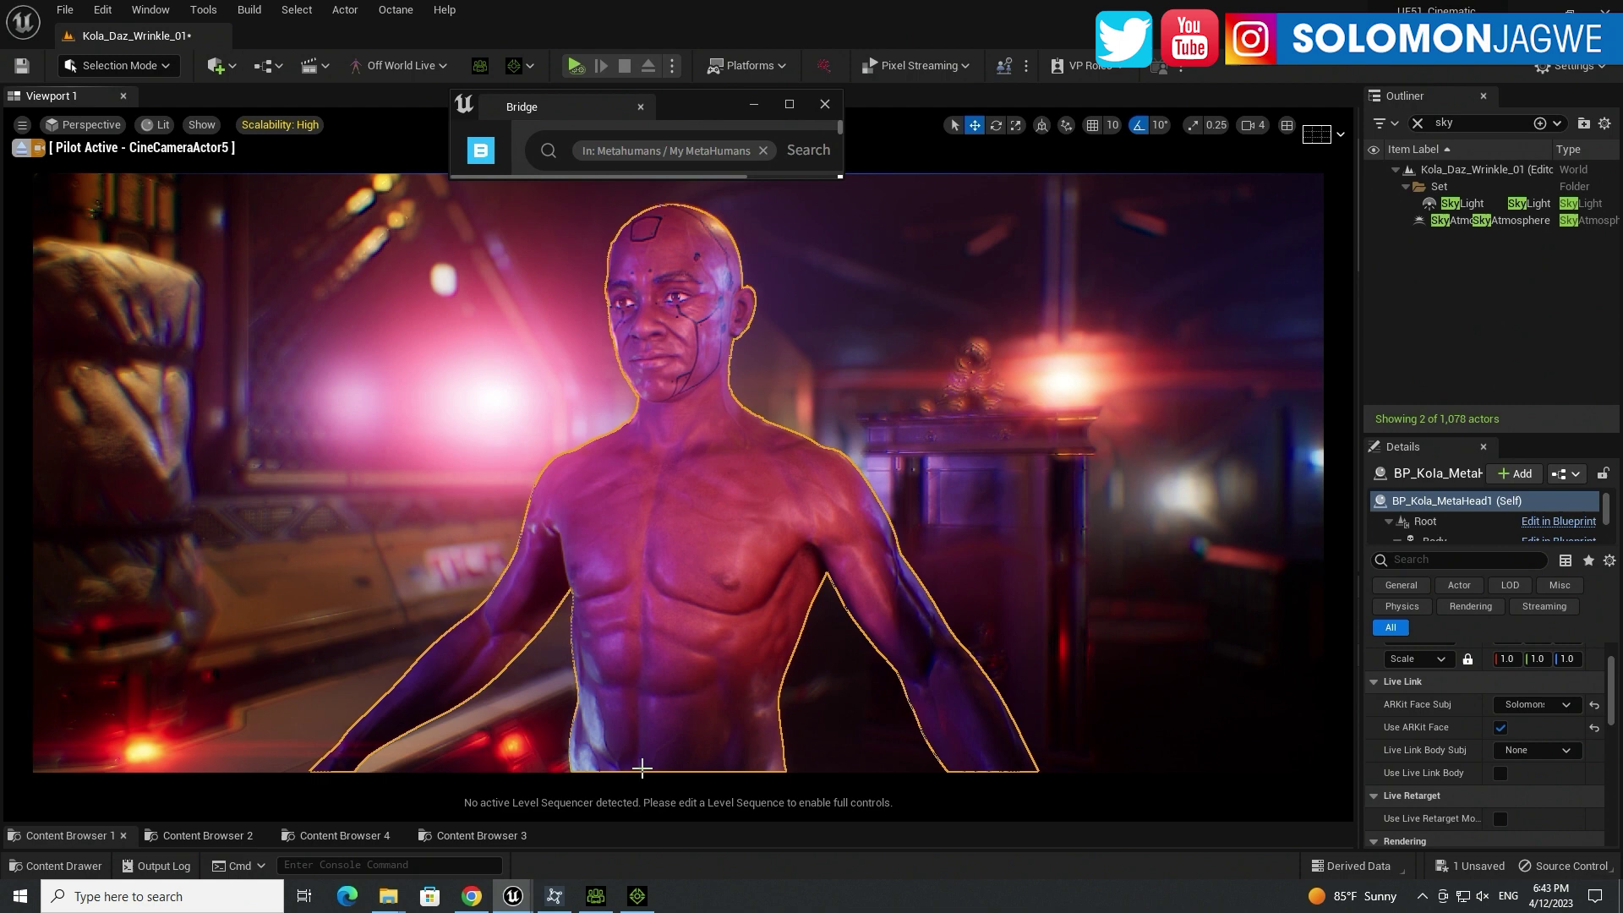
Step: Switch to Character Creator 4 and examine the character's full figure, shoulder and chest muscle detail
{"action": "left_click", "coordinate": [594, 898]}
{"action": "right_click_drag", "start_coordinate": [937, 520], "coordinate": [980, 589], "text": "alt"}
{"action": "middle_click_drag", "start_coordinate": [953, 522], "coordinate": [925, 416], "text": "alt"}
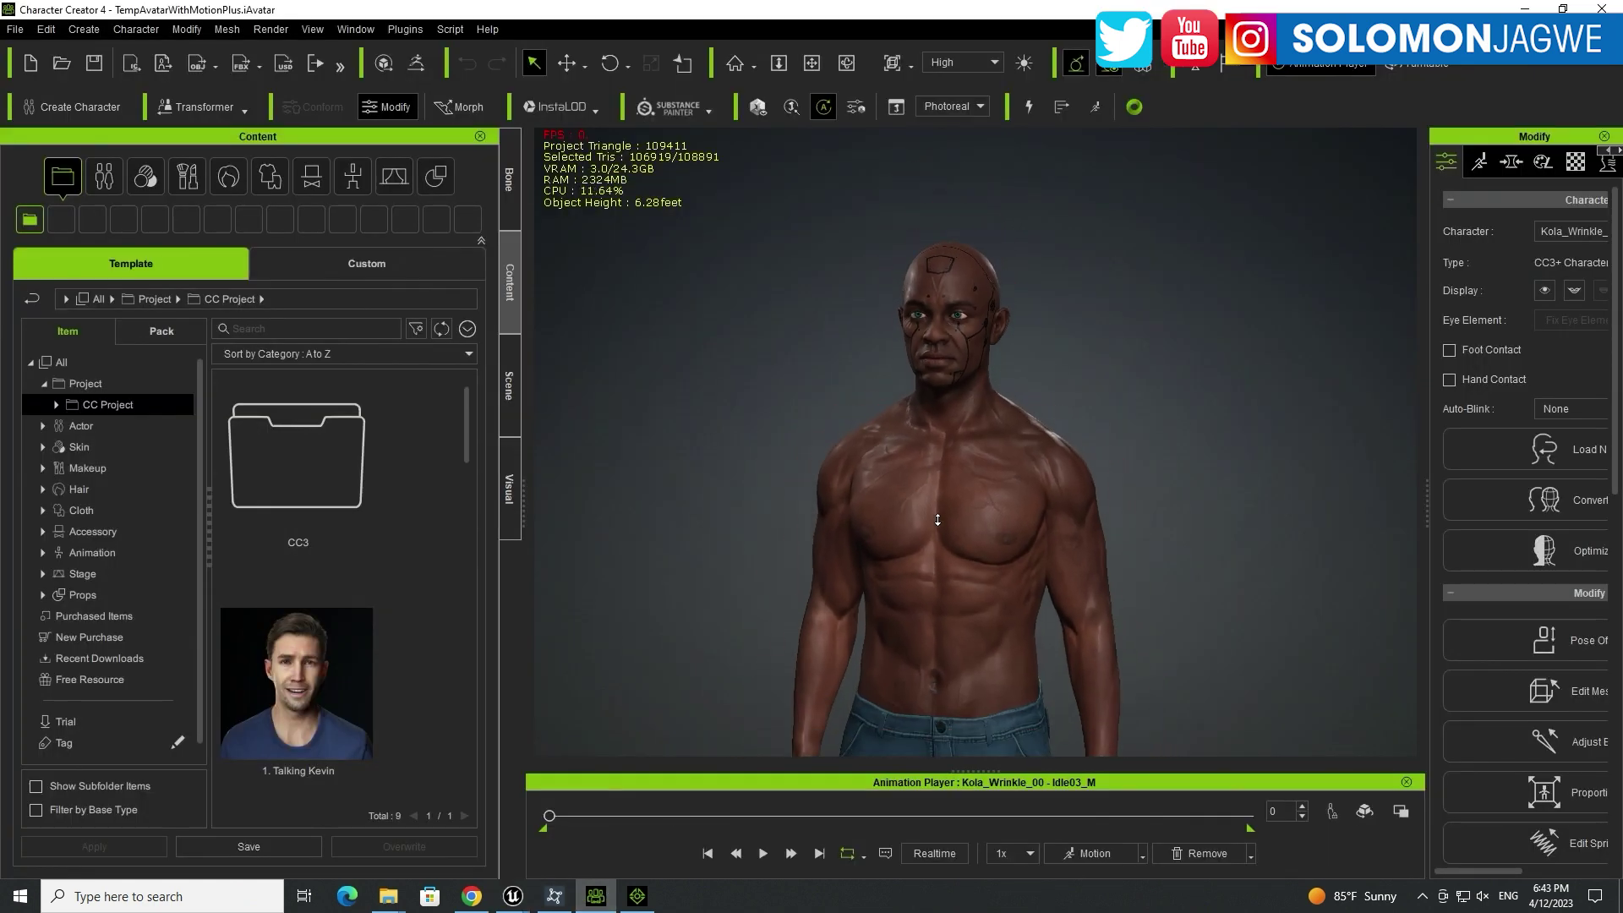
{"action": "left_click_drag", "start_coordinate": [841, 475], "coordinate": [865, 534], "text": "alt"}
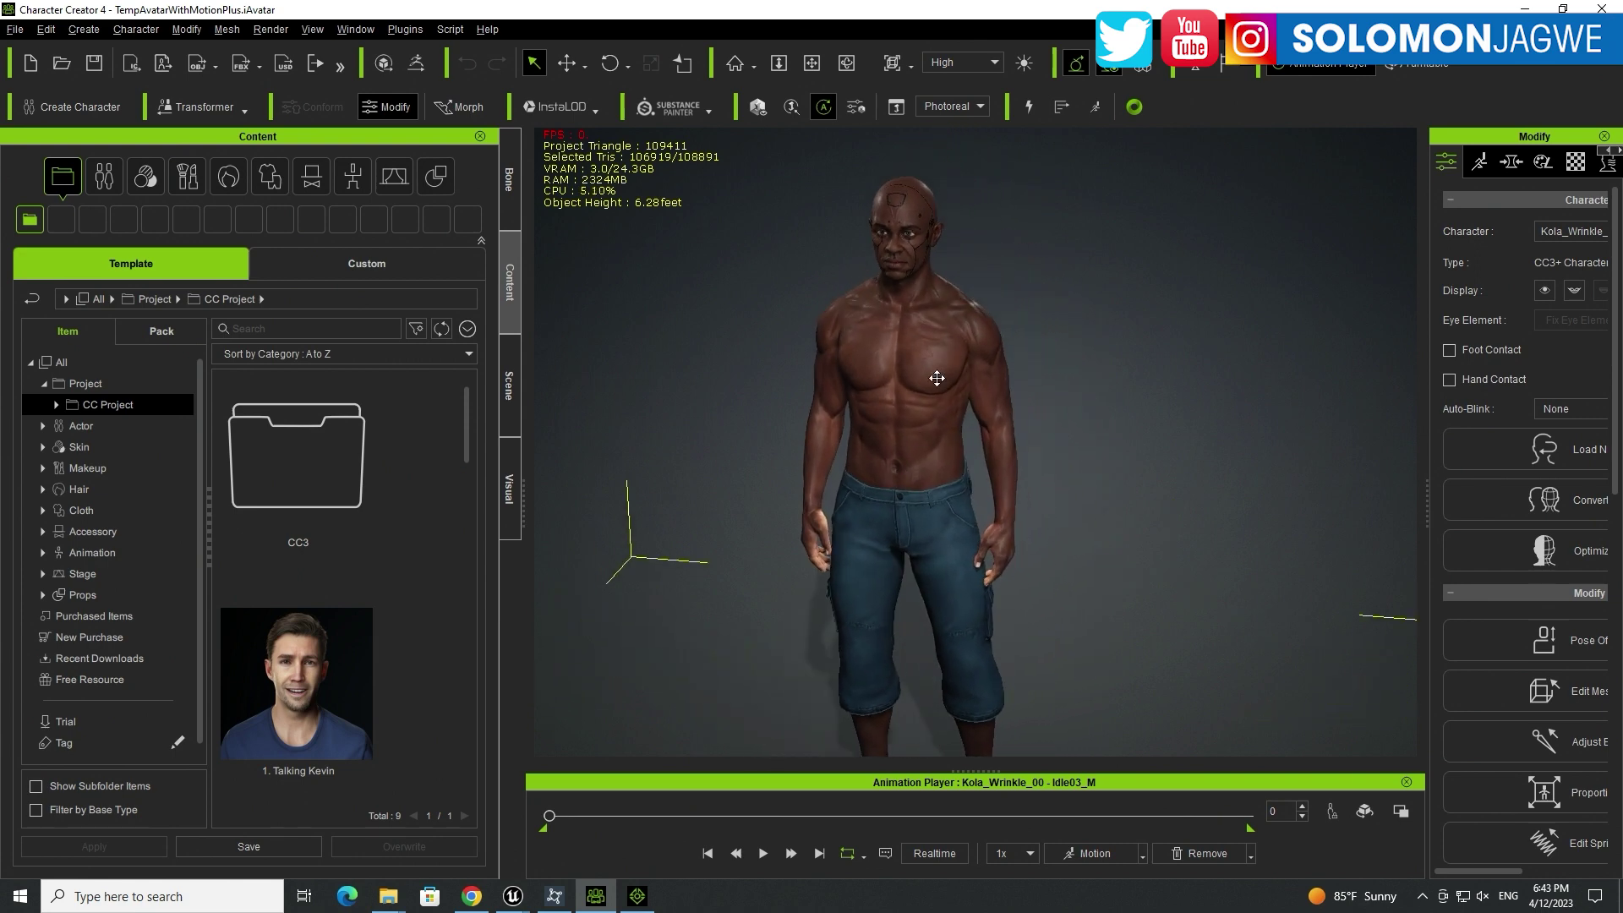
{"action": "middle_click_drag", "start_coordinate": [938, 377], "coordinate": [905, 548], "text": "alt"}
{"action": "right_click_drag", "start_coordinate": [905, 431], "coordinate": [809, 465], "text": "alt"}
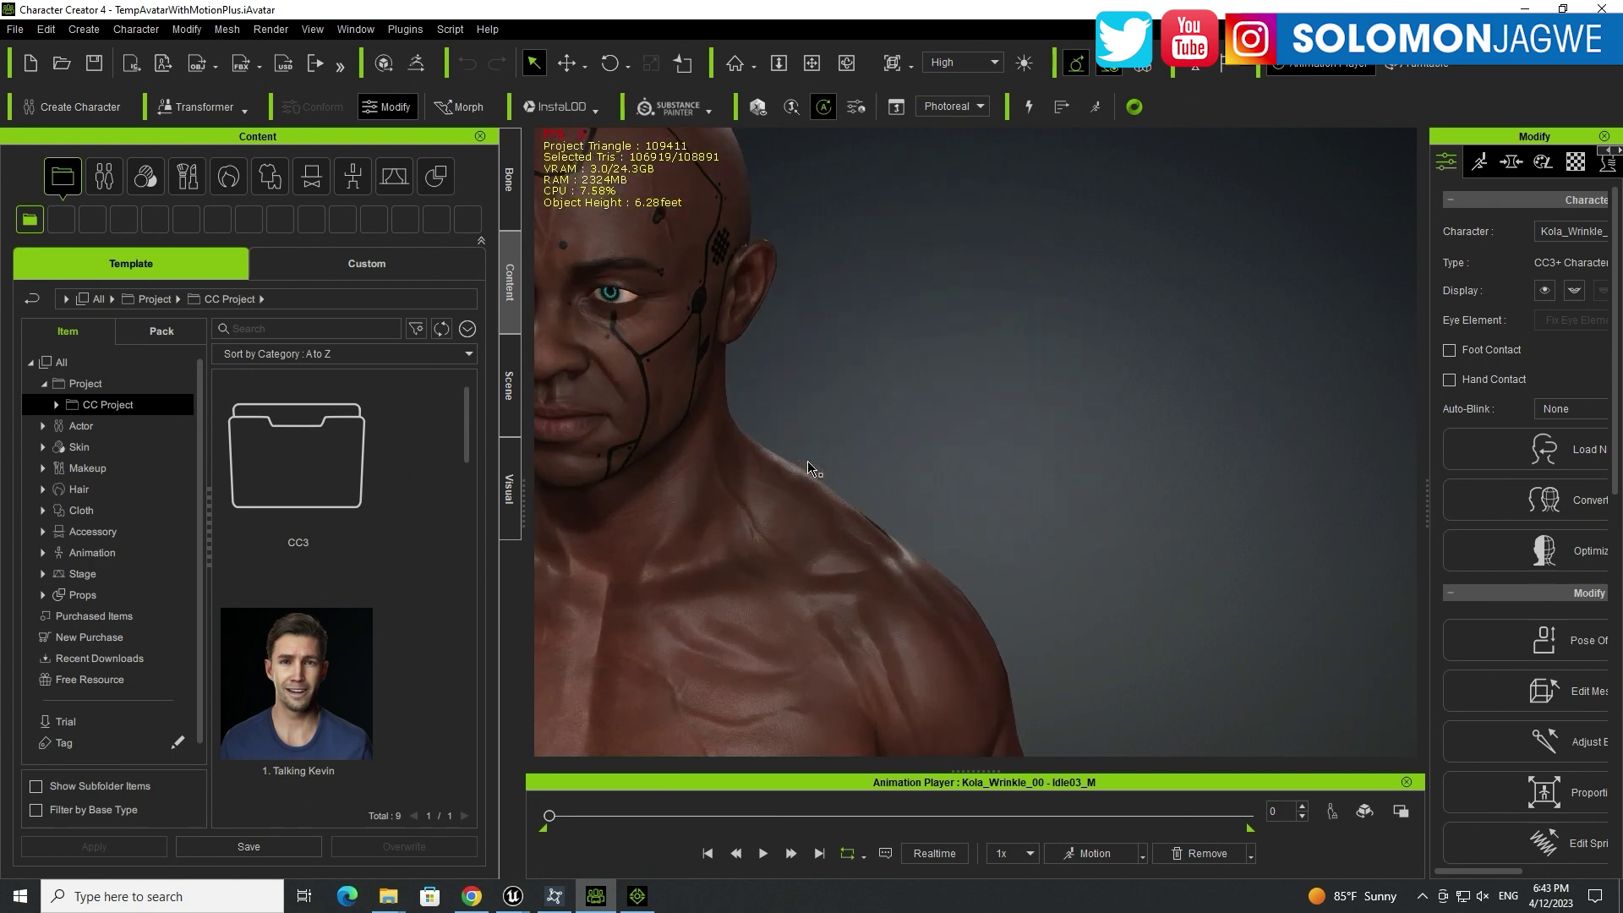
{"action": "middle_click_drag", "start_coordinate": [759, 512], "coordinate": [975, 423], "text": "alt"}
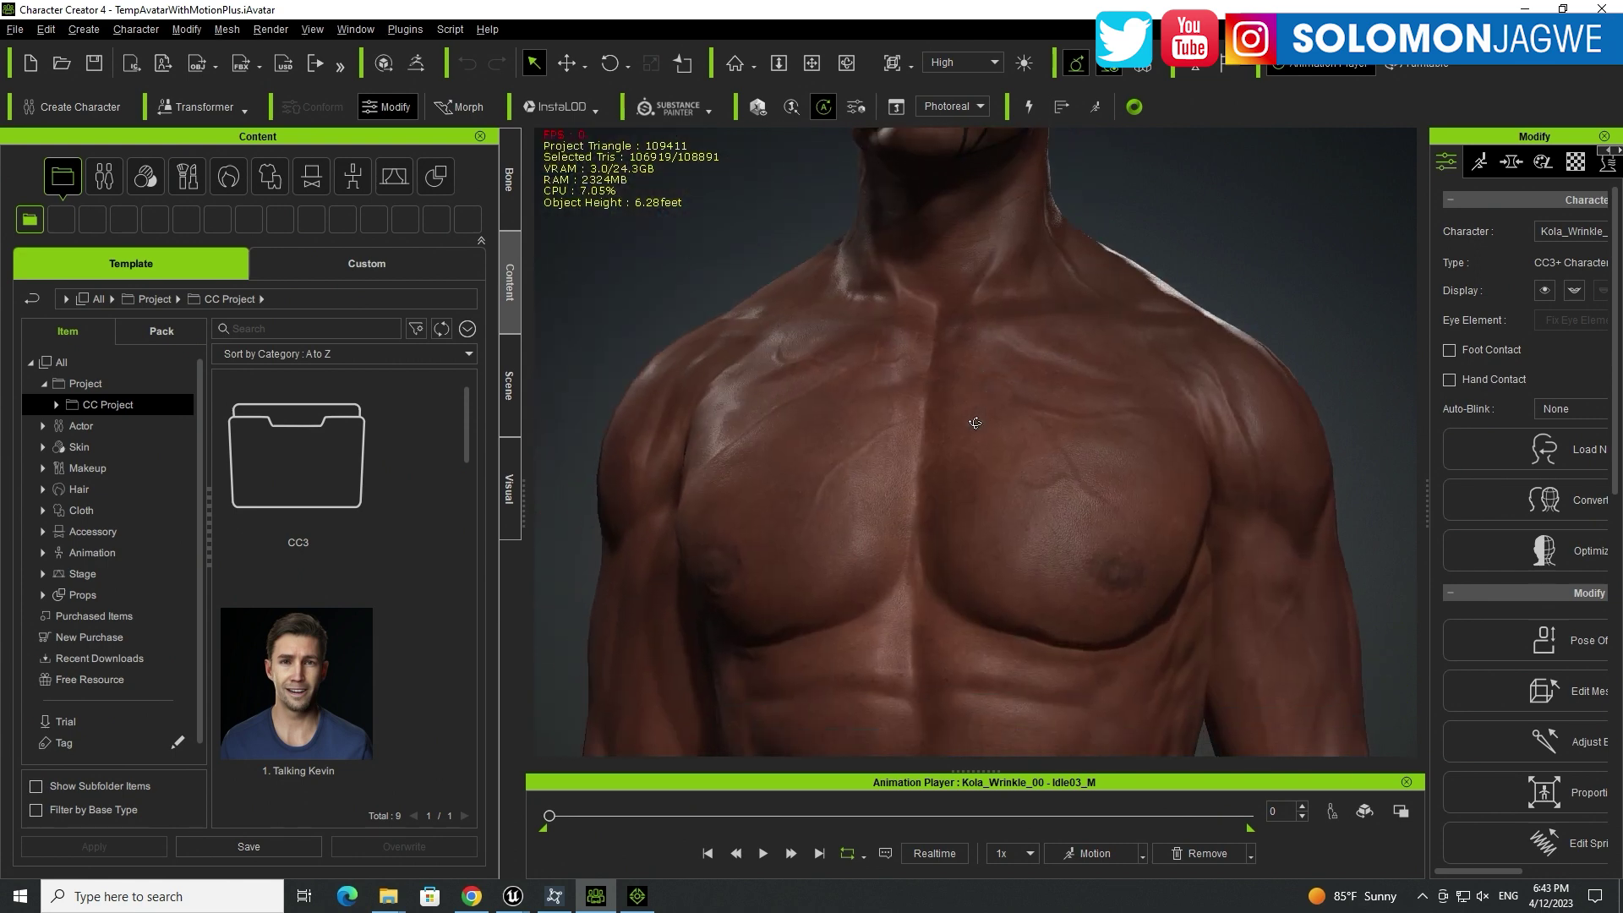
{"action": "right_click_drag", "start_coordinate": [1050, 543], "coordinate": [1107, 427]}
Step: Switch to MetaHuman Creator in Chrome and examine the torso and overall proportions of Kola_MetaHead1
{"action": "left_click", "coordinate": [471, 898]}
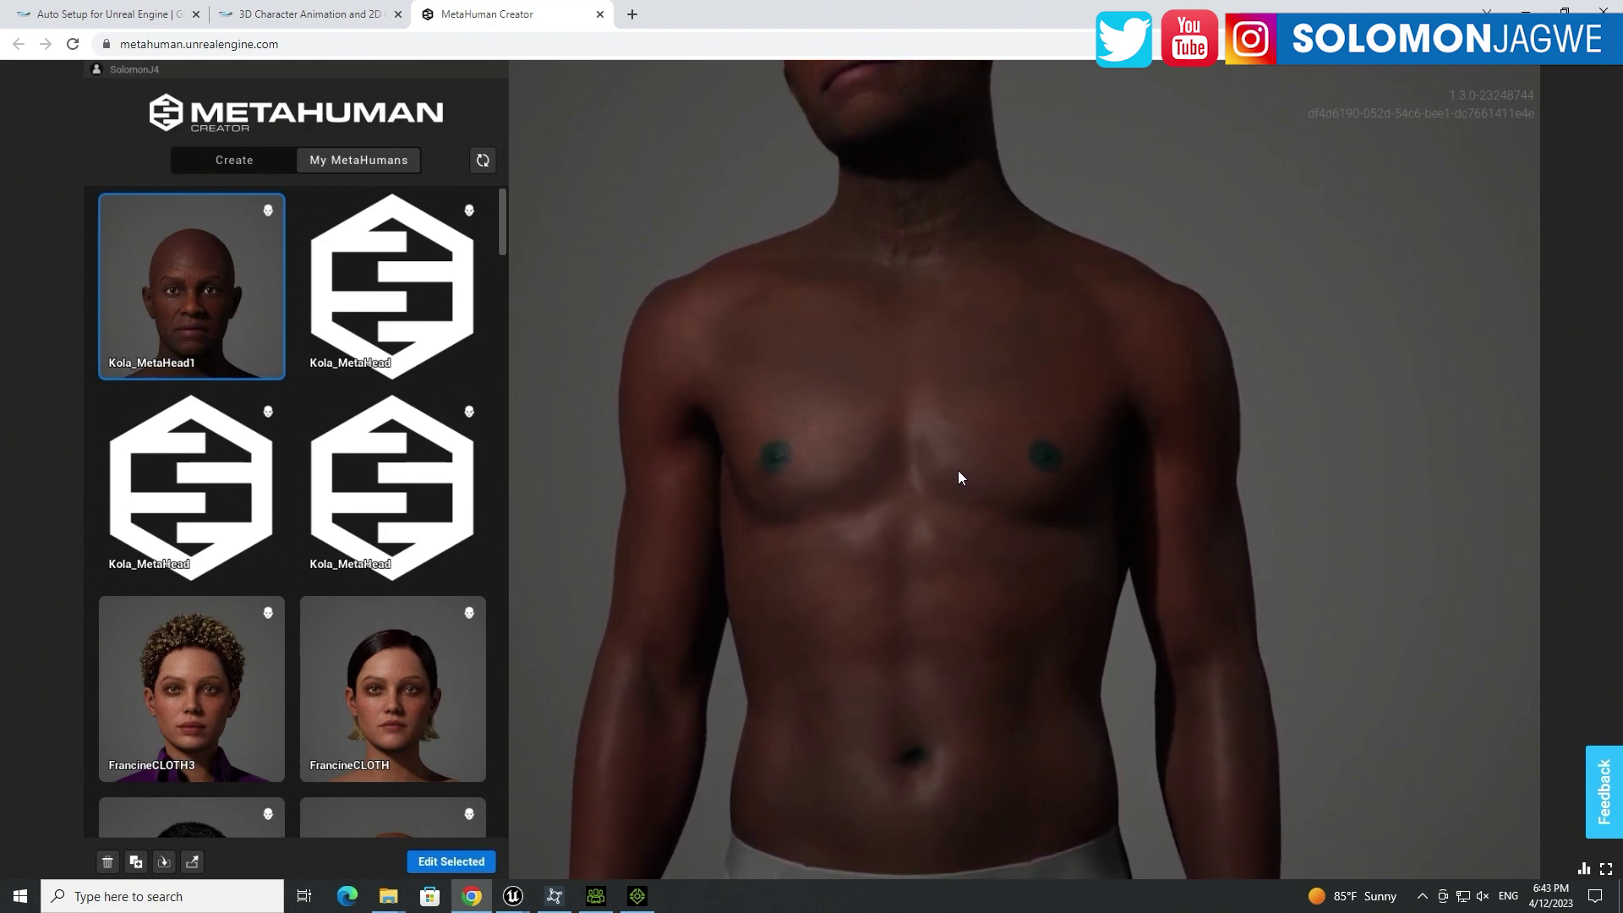
{"action": "scroll", "coordinate": [957, 469], "scroll_direction": "down", "scroll_amount": 5}
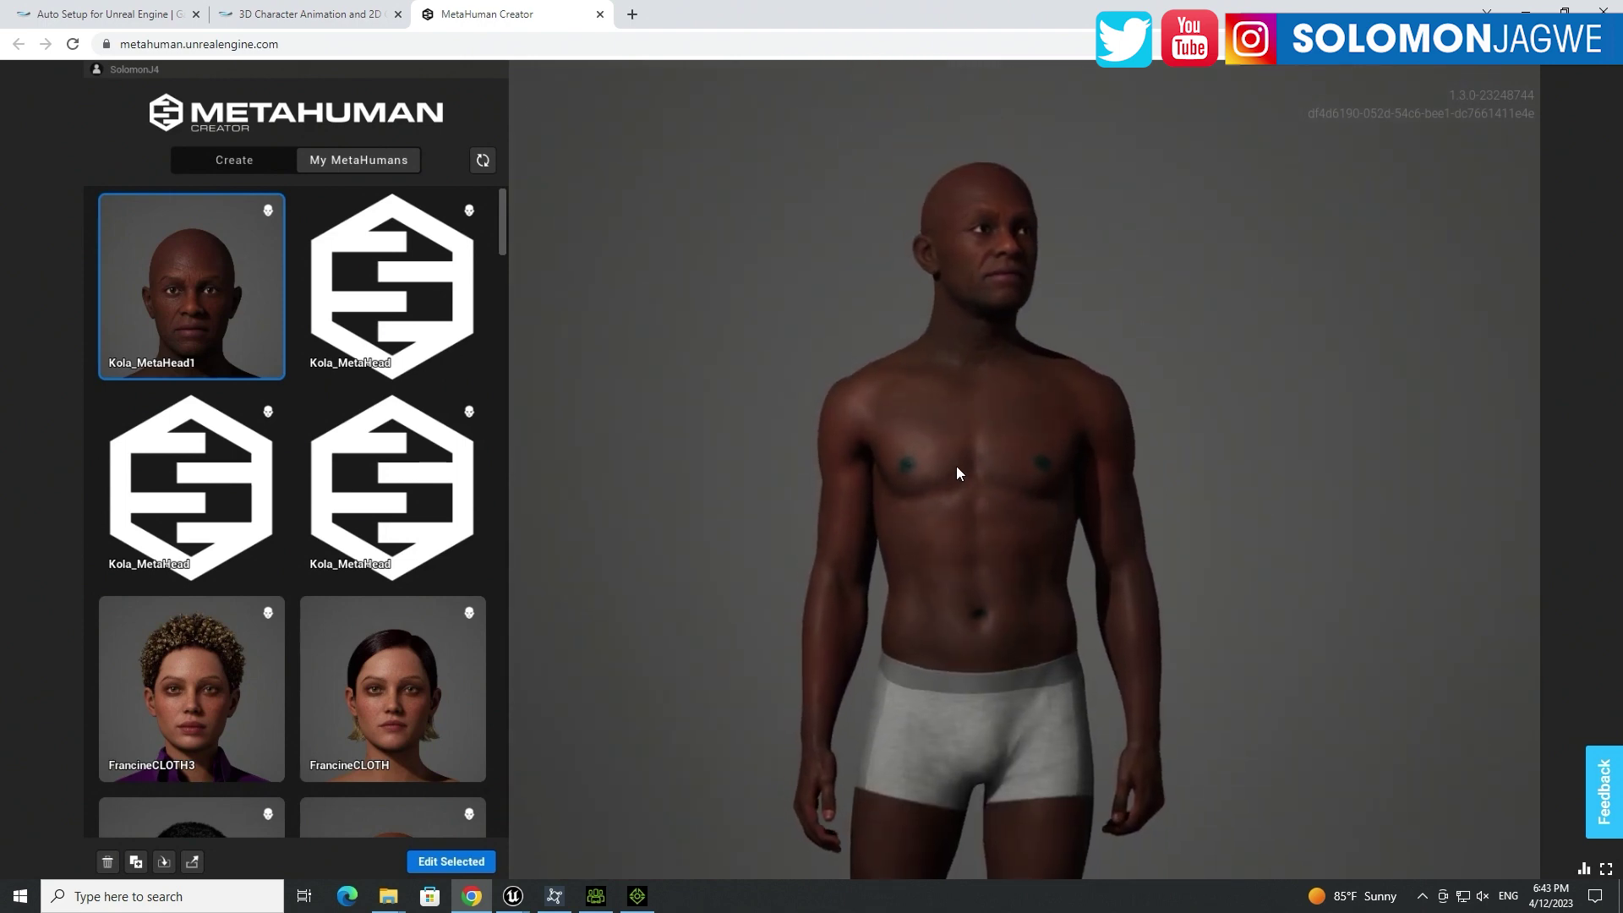
{"action": "scroll", "coordinate": [956, 465], "scroll_direction": "up", "scroll_amount": 3}
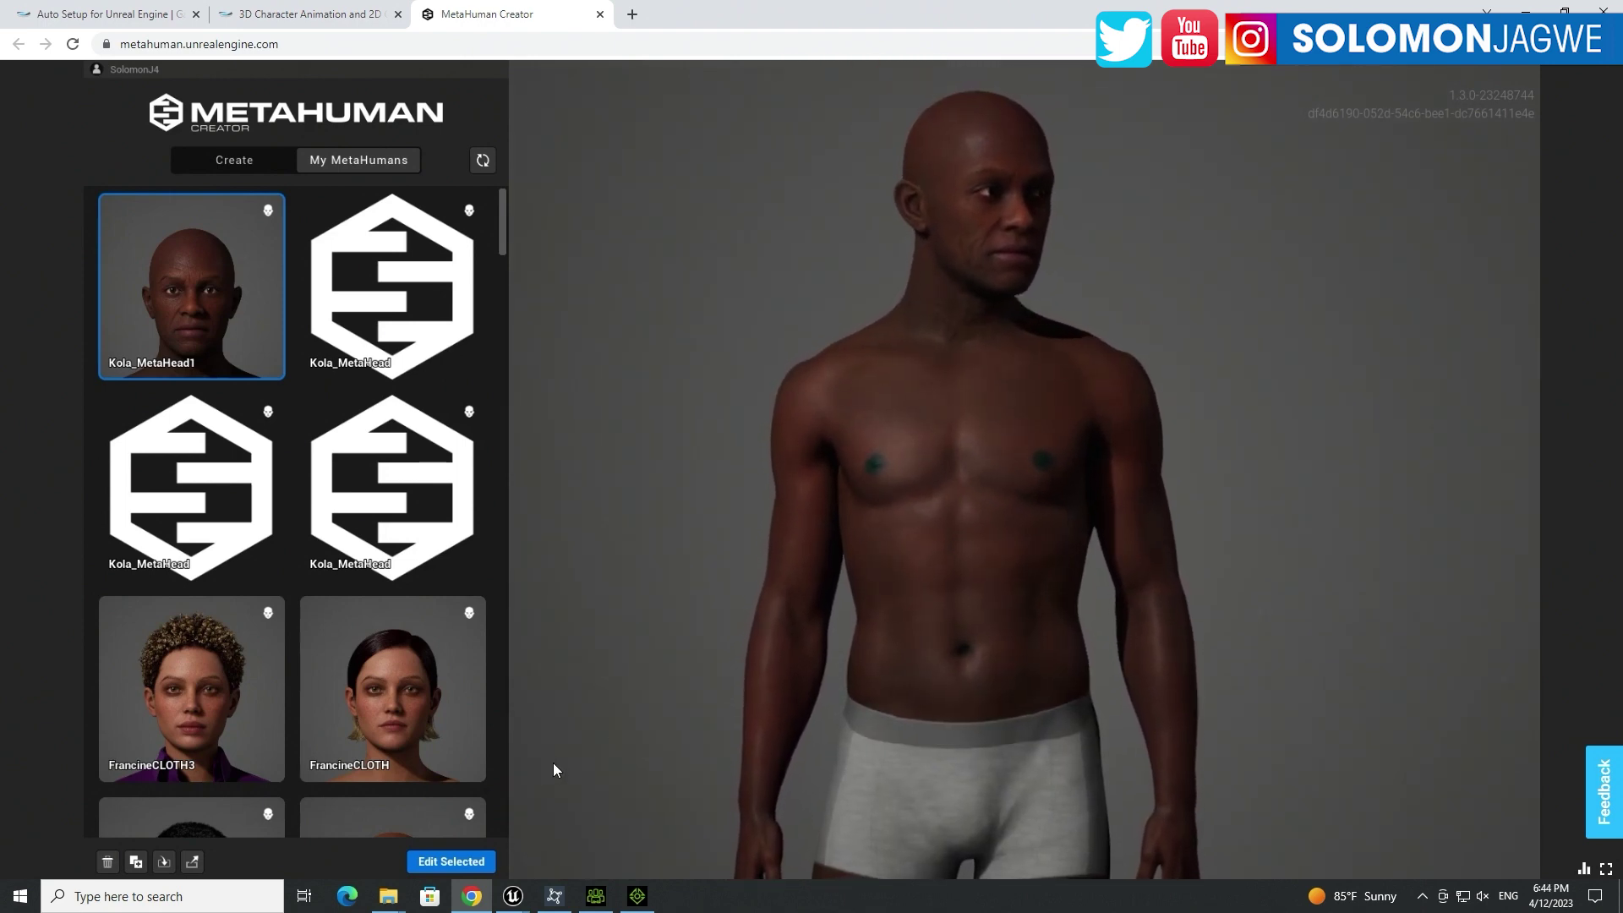
Step: Switch to Character Creator 4 and examine the character's torso from the side and the head and shoulders up close
{"action": "left_click", "coordinate": [596, 897]}
{"action": "scroll", "coordinate": [925, 476], "scroll_direction": "down", "scroll_amount": 4}
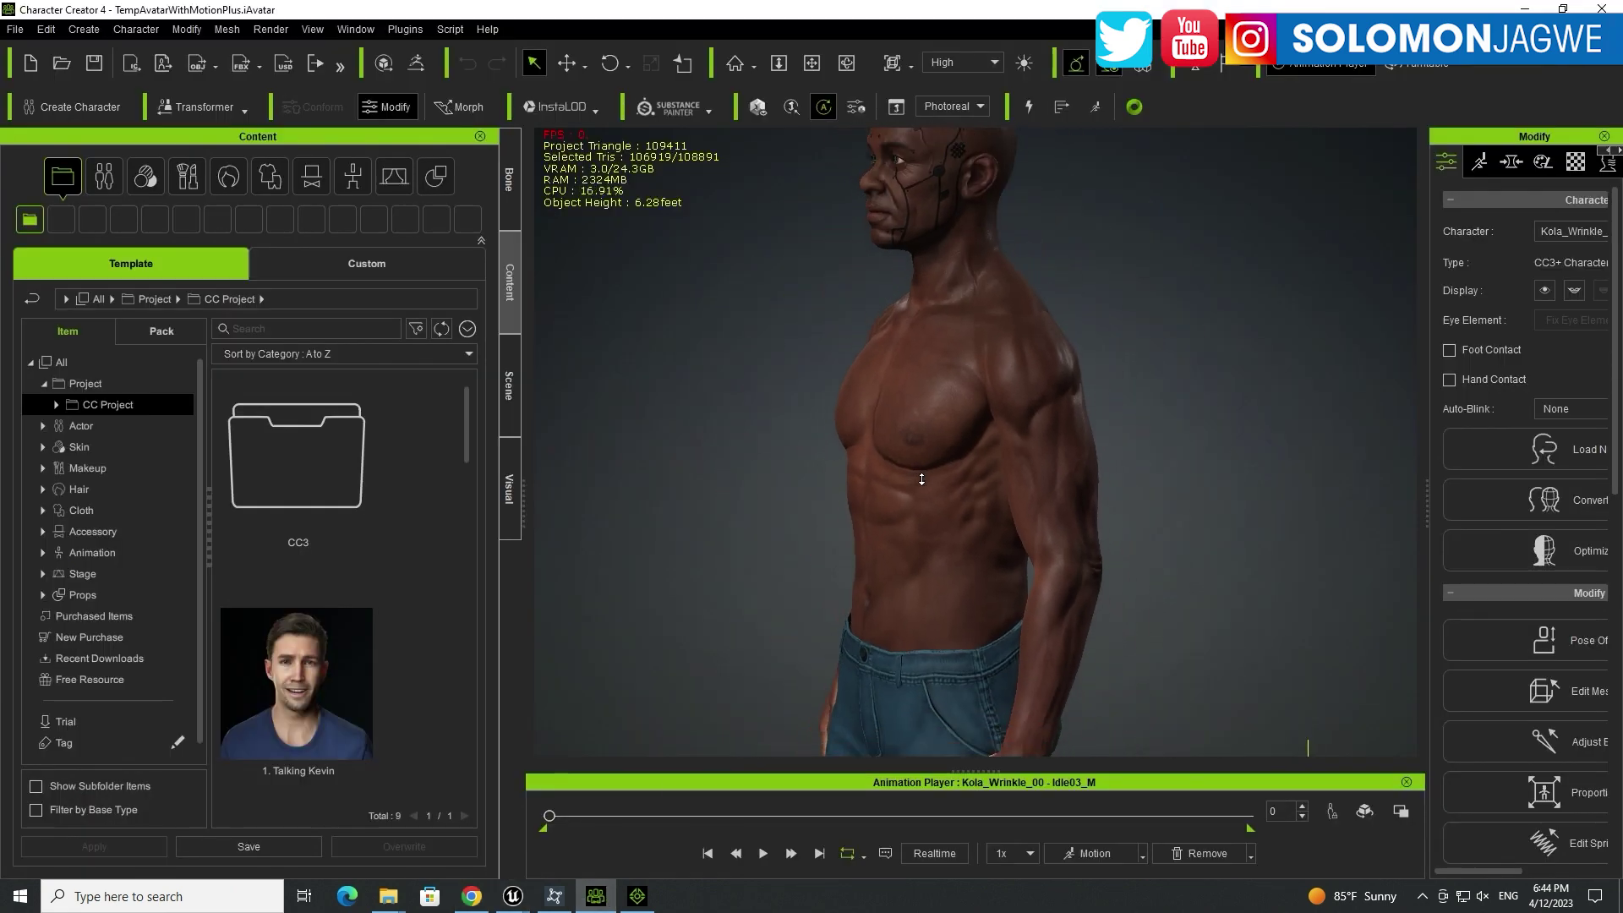
{"action": "right_click_drag", "start_coordinate": [913, 474], "coordinate": [787, 438]}
{"action": "middle_click_drag", "start_coordinate": [787, 438], "coordinate": [878, 475]}
{"action": "scroll", "coordinate": [845, 444], "scroll_direction": "up", "scroll_amount": 5}
{"action": "right_click_drag", "start_coordinate": [878, 476], "coordinate": [966, 489]}
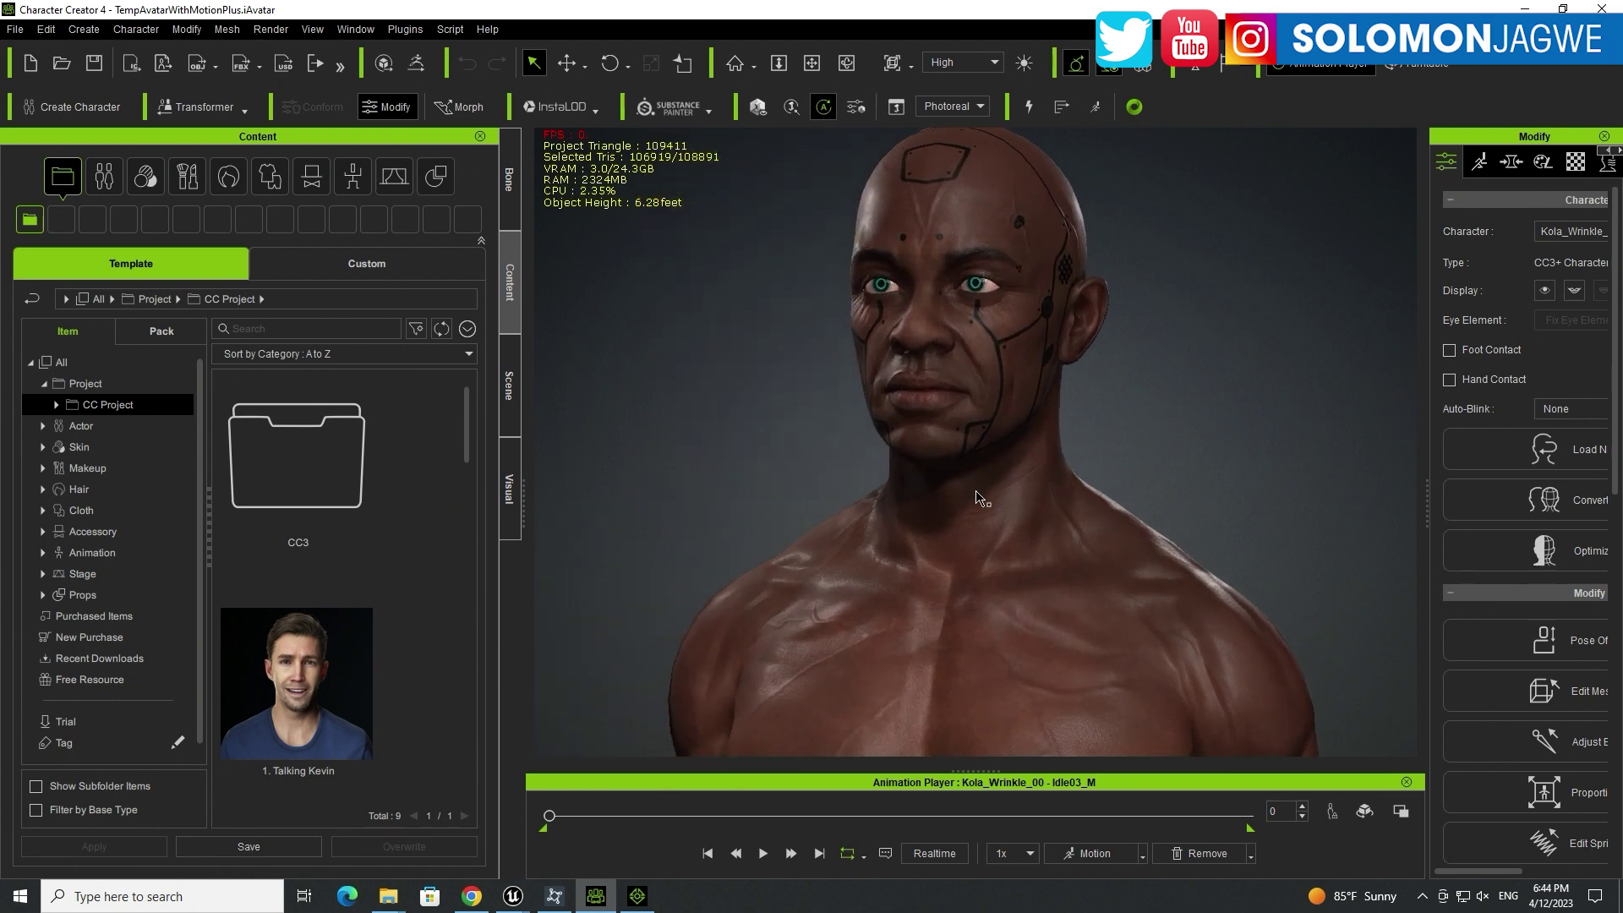
Step: Examine the character's face markings, chest and abdominal muscles, ending on a frontal upper-body view
{"action": "scroll", "coordinate": [998, 488], "scroll_direction": "down", "scroll_amount": 5}
{"action": "middle_click_drag", "start_coordinate": [1029, 549], "coordinate": [998, 596]}
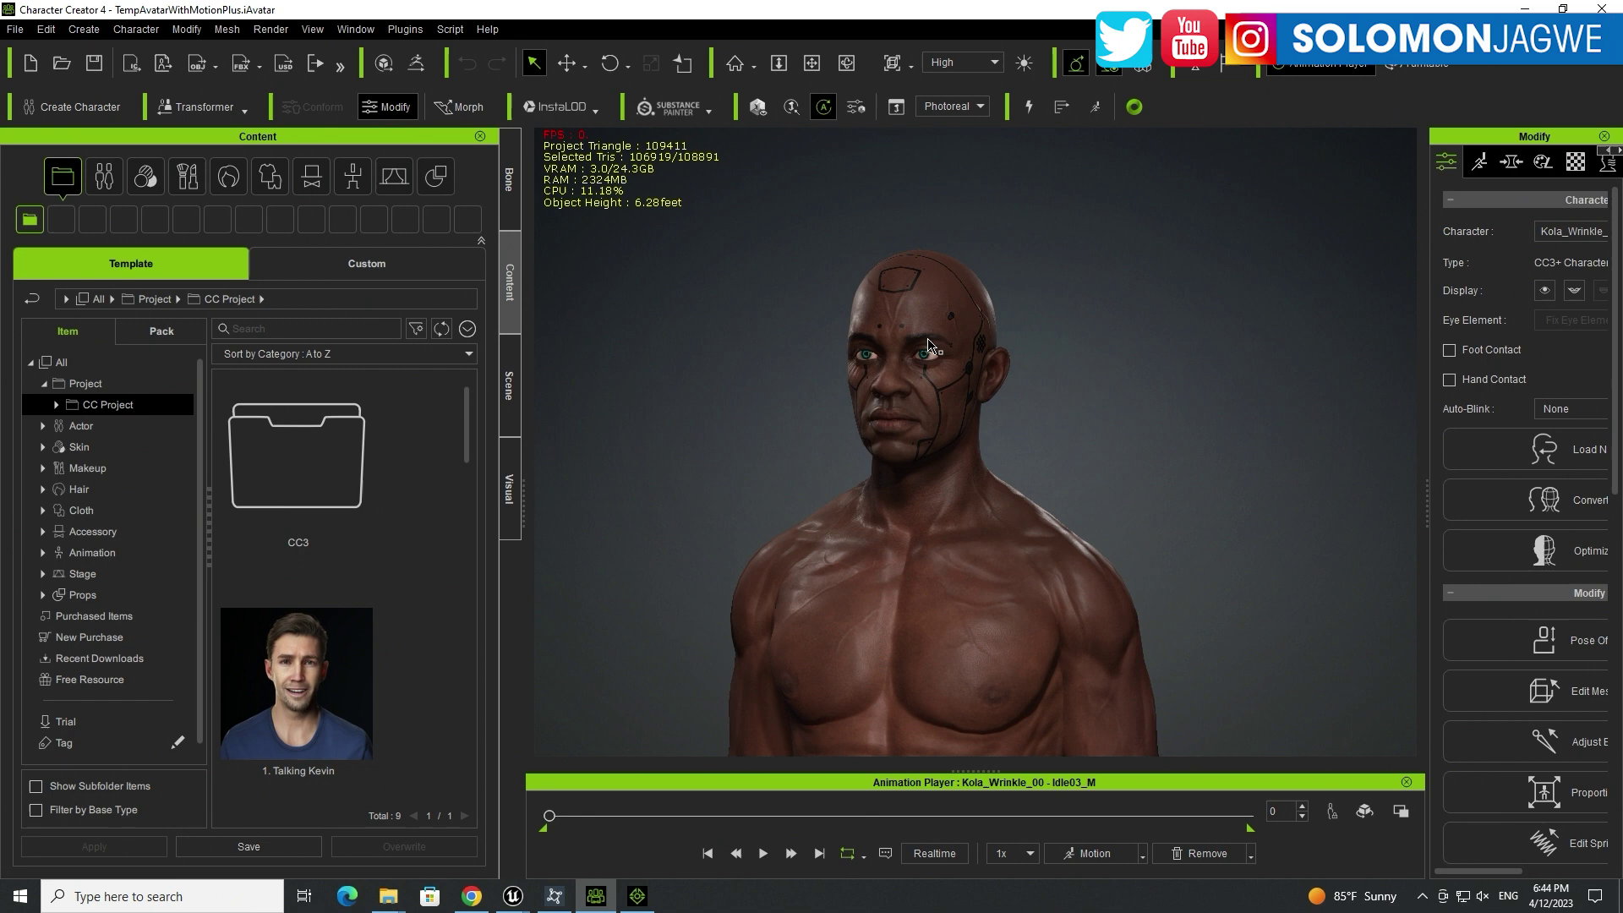
{"action": "scroll", "coordinate": [935, 363], "scroll_direction": "up", "scroll_amount": 5}
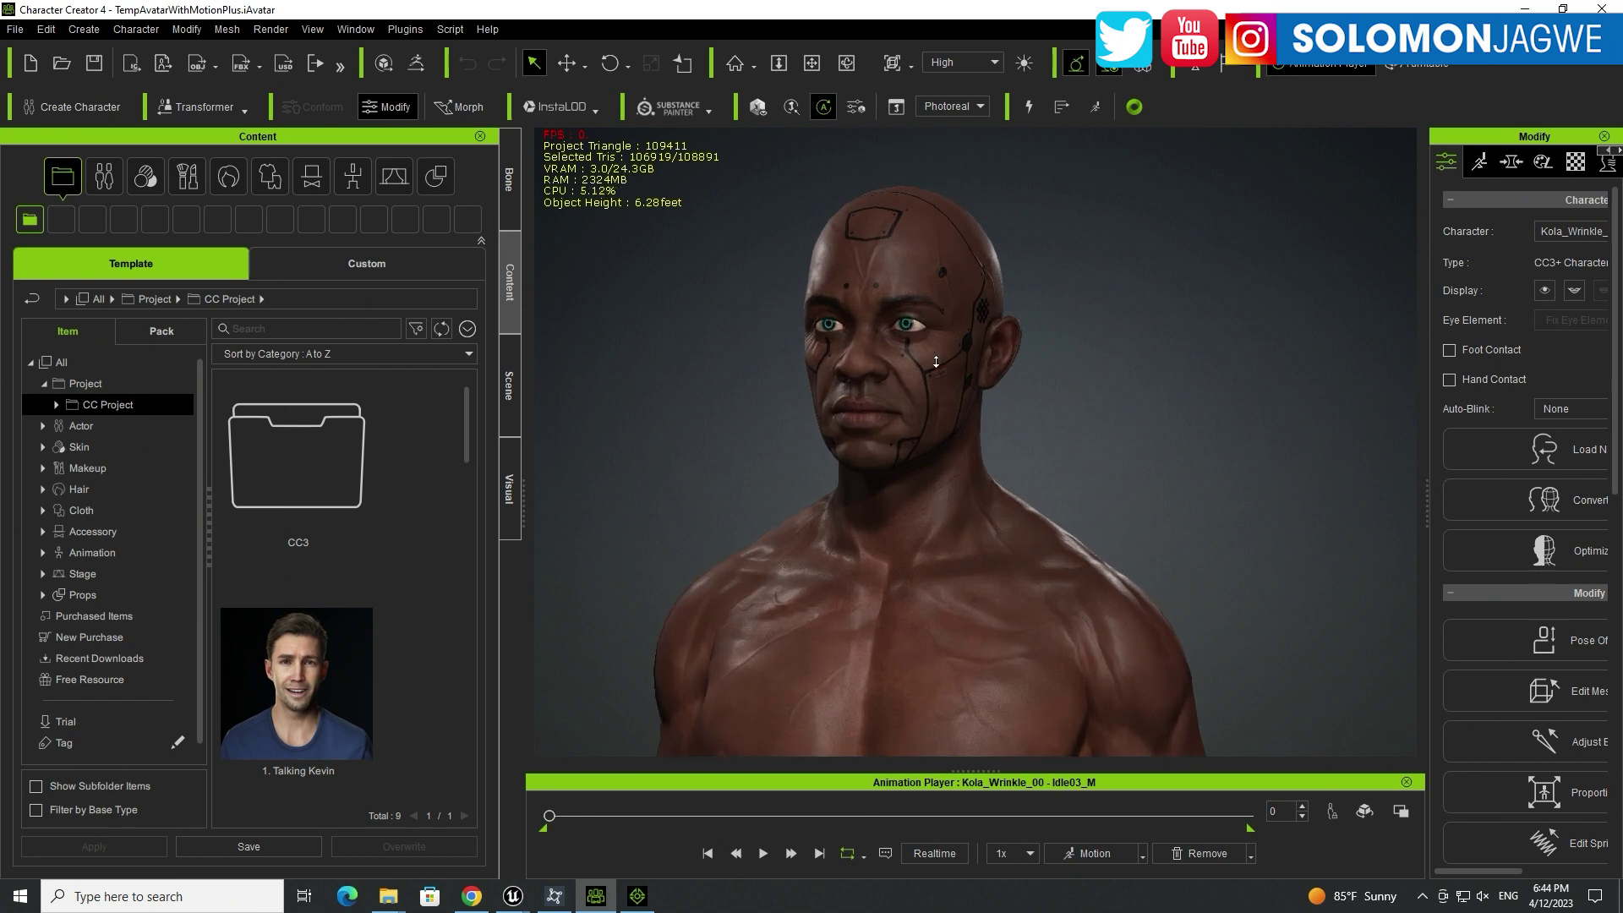
{"action": "scroll", "coordinate": [936, 363], "scroll_direction": "down", "scroll_amount": 6}
{"action": "middle_click_drag", "start_coordinate": [950, 401], "coordinate": [959, 369]}
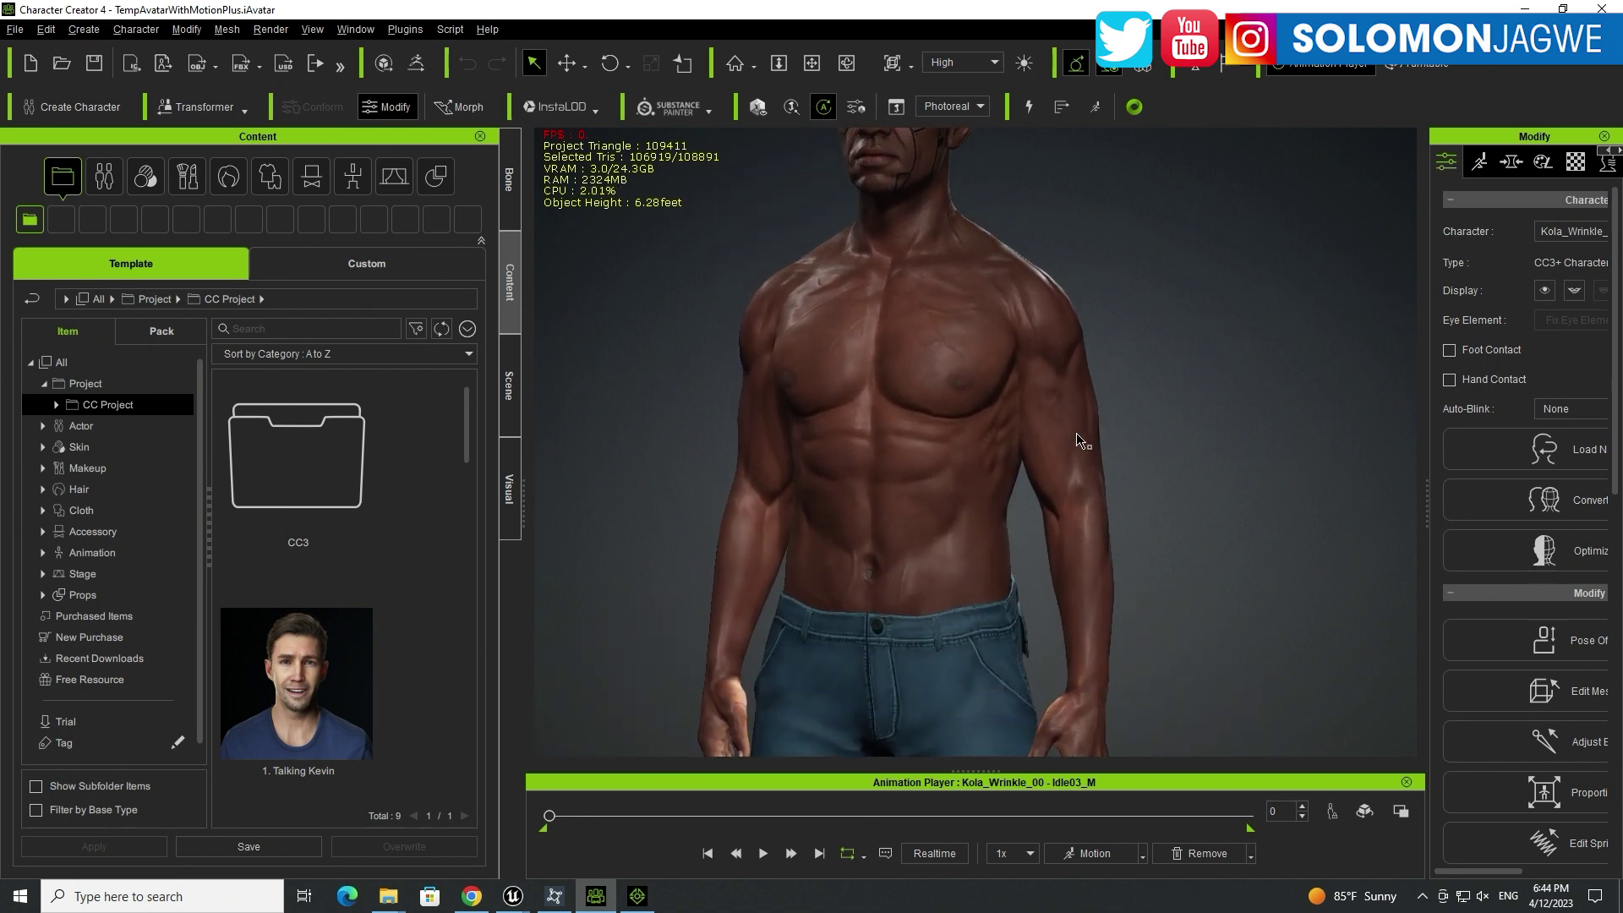
{"action": "right_click_drag", "start_coordinate": [1077, 434], "coordinate": [1100, 457]}
{"action": "scroll", "coordinate": [1100, 458], "scroll_direction": "down", "scroll_amount": 3}
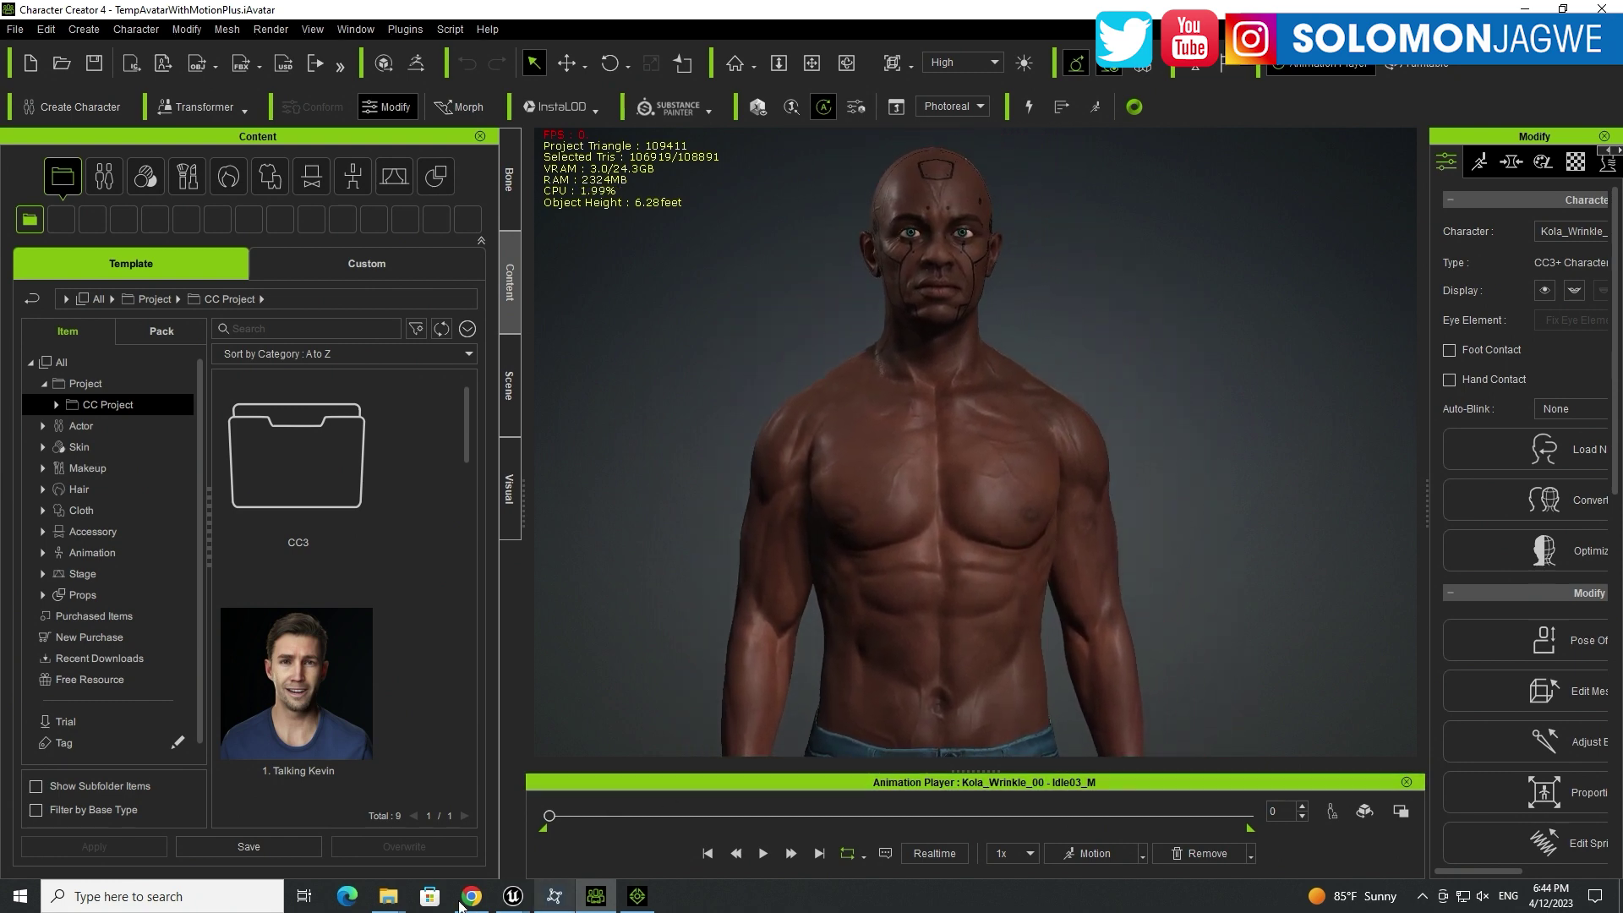
Step: Switch to MetaHuman Creator in Chrome and examine the chest skin, neck and face of Kola_MetaHead1 up close
{"action": "left_click", "coordinate": [463, 899]}
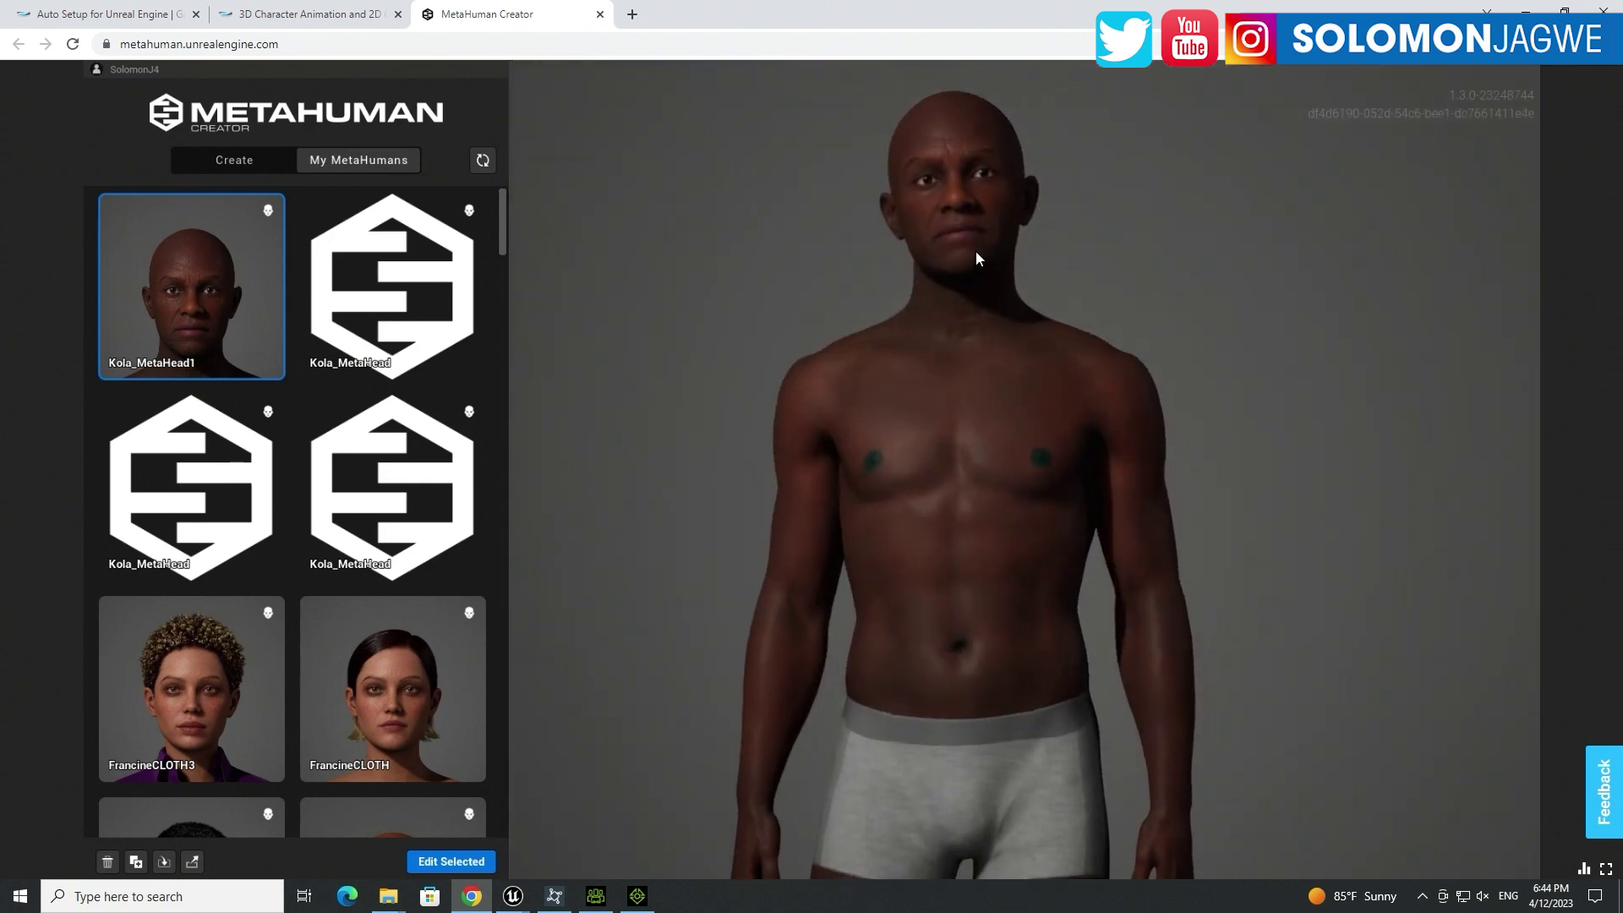
{"action": "scroll", "coordinate": [975, 254], "scroll_direction": "up", "scroll_amount": 5}
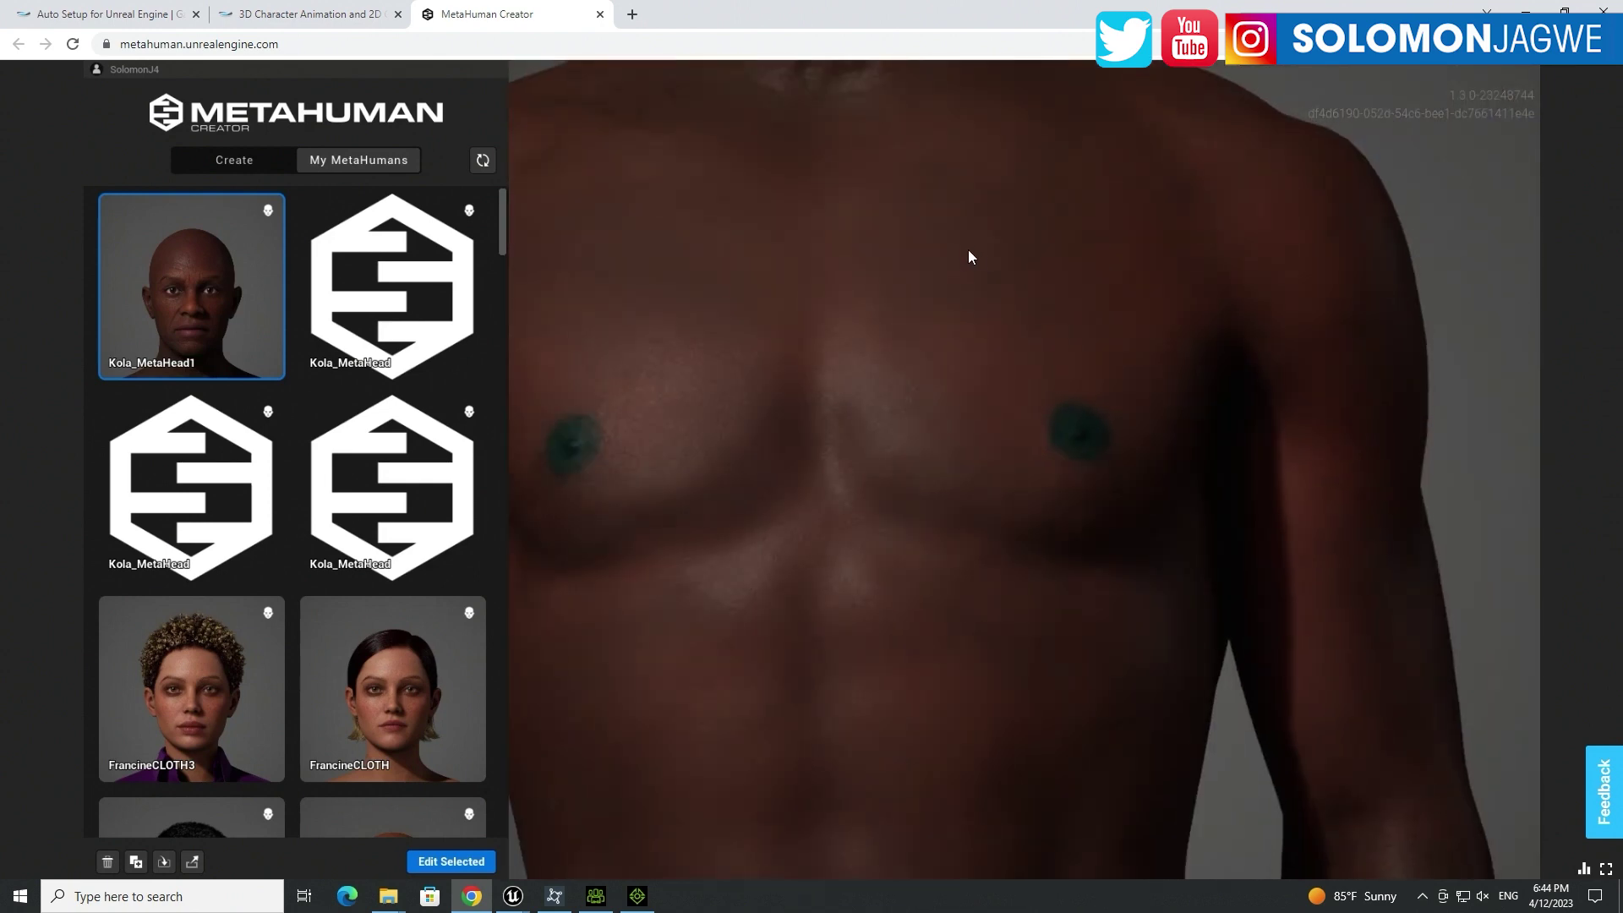
{"action": "left_click_drag", "start_coordinate": [967, 251], "coordinate": [975, 478]}
{"action": "scroll", "coordinate": [956, 404], "scroll_direction": "up", "scroll_amount": 3}
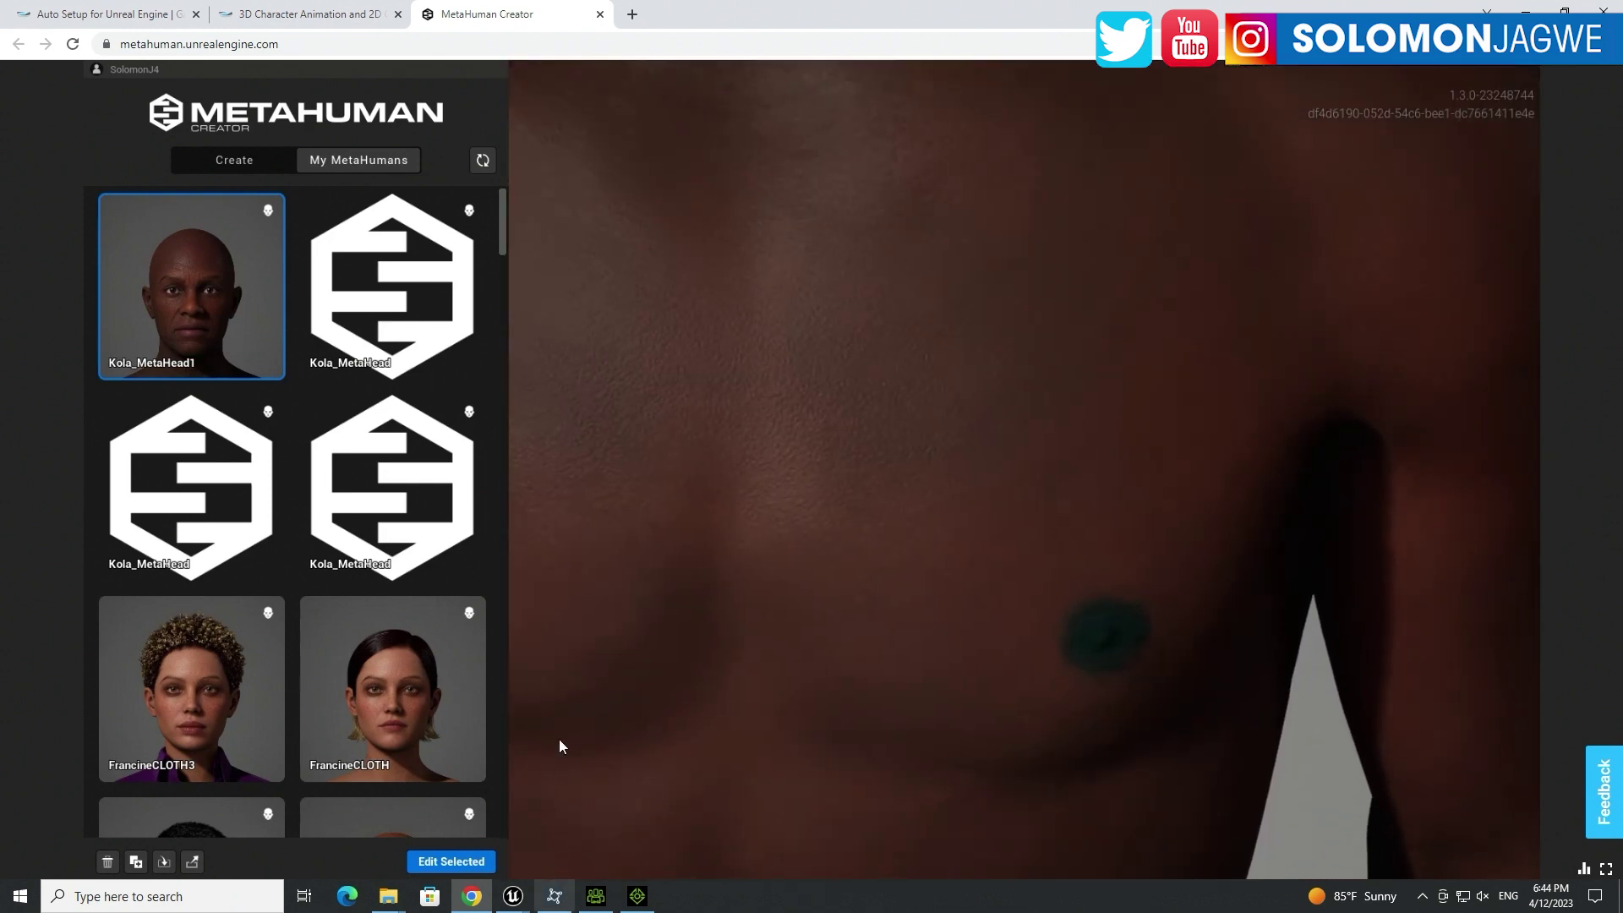
{"action": "left_click_drag", "start_coordinate": [723, 592], "coordinate": [906, 747]}
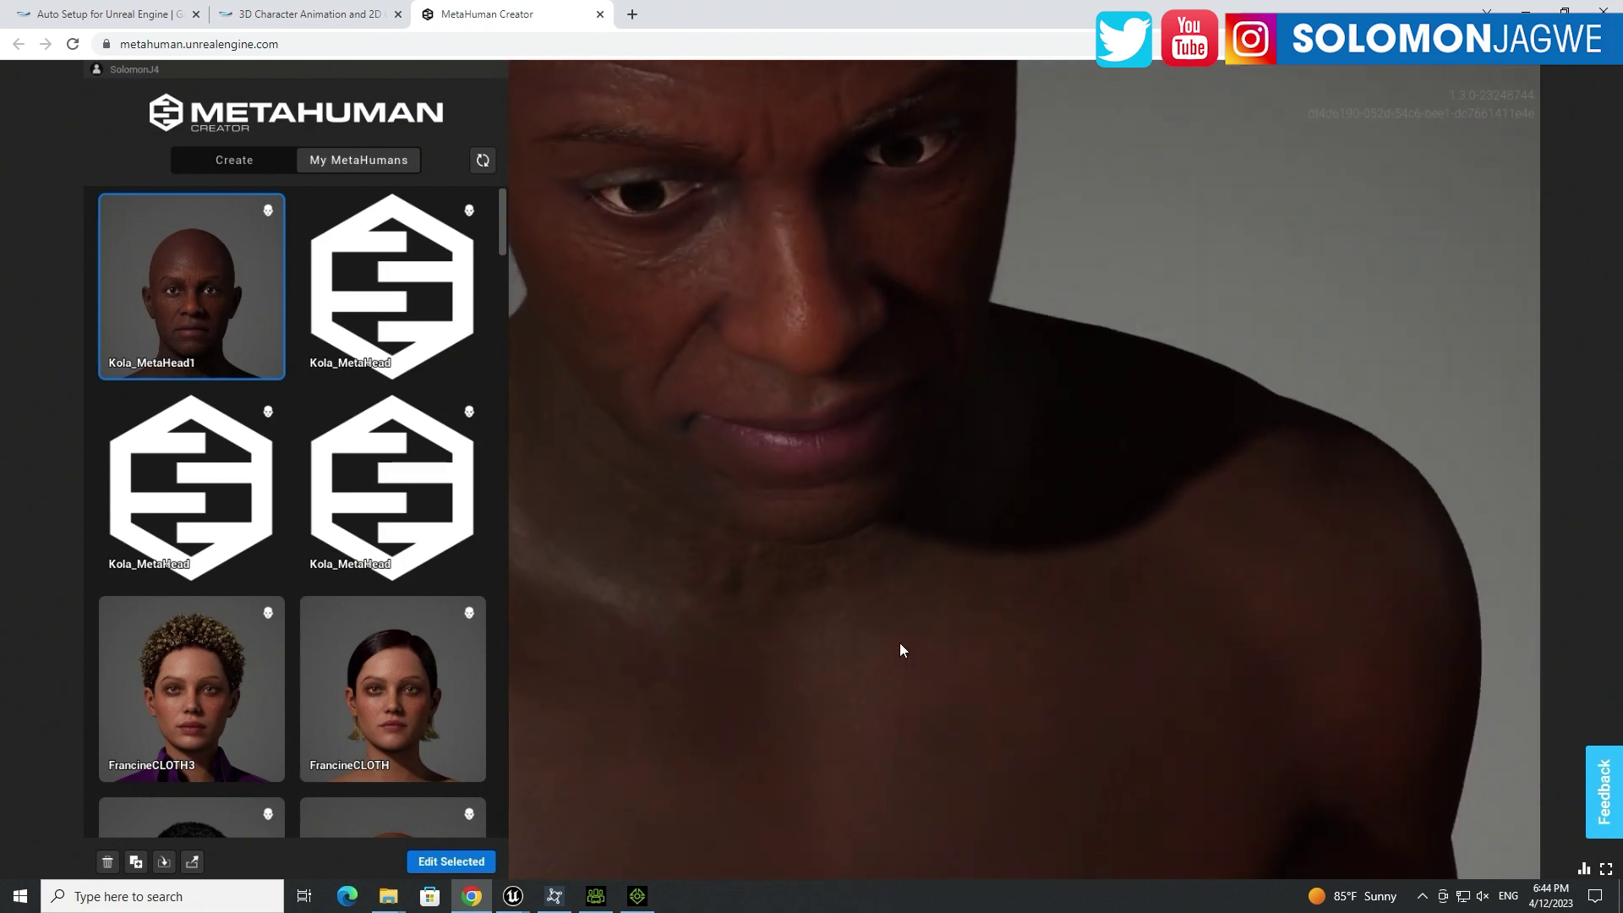
{"action": "left_click_drag", "start_coordinate": [899, 643], "coordinate": [1048, 773]}
{"action": "scroll", "coordinate": [915, 671], "scroll_direction": "down", "scroll_amount": 3}
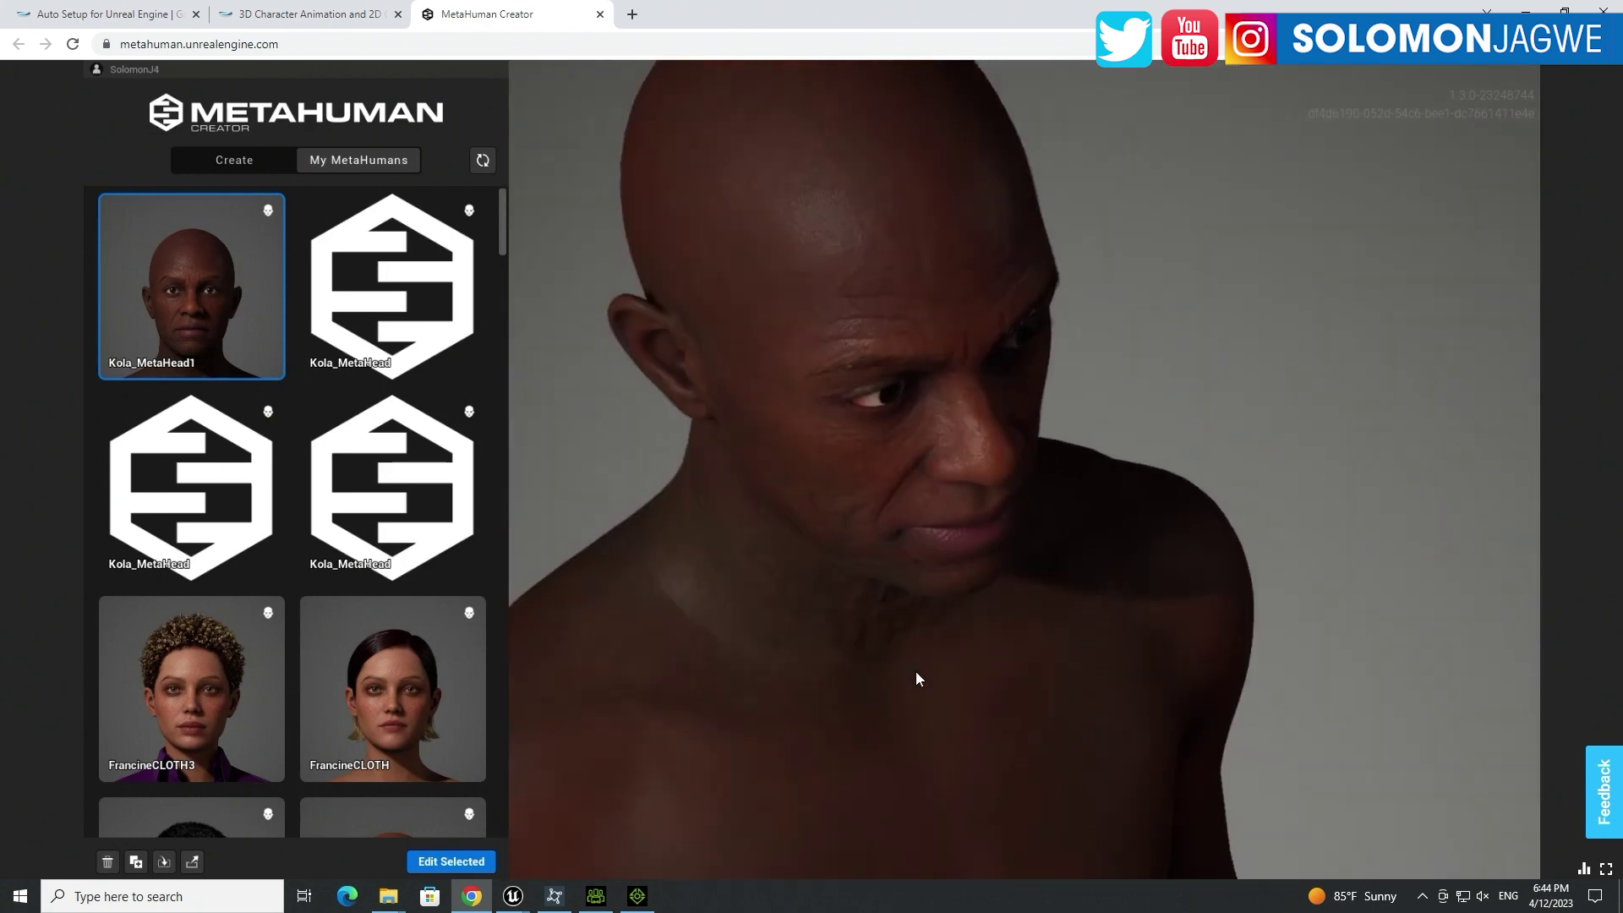
{"action": "left_click_drag", "start_coordinate": [915, 671], "coordinate": [708, 564]}
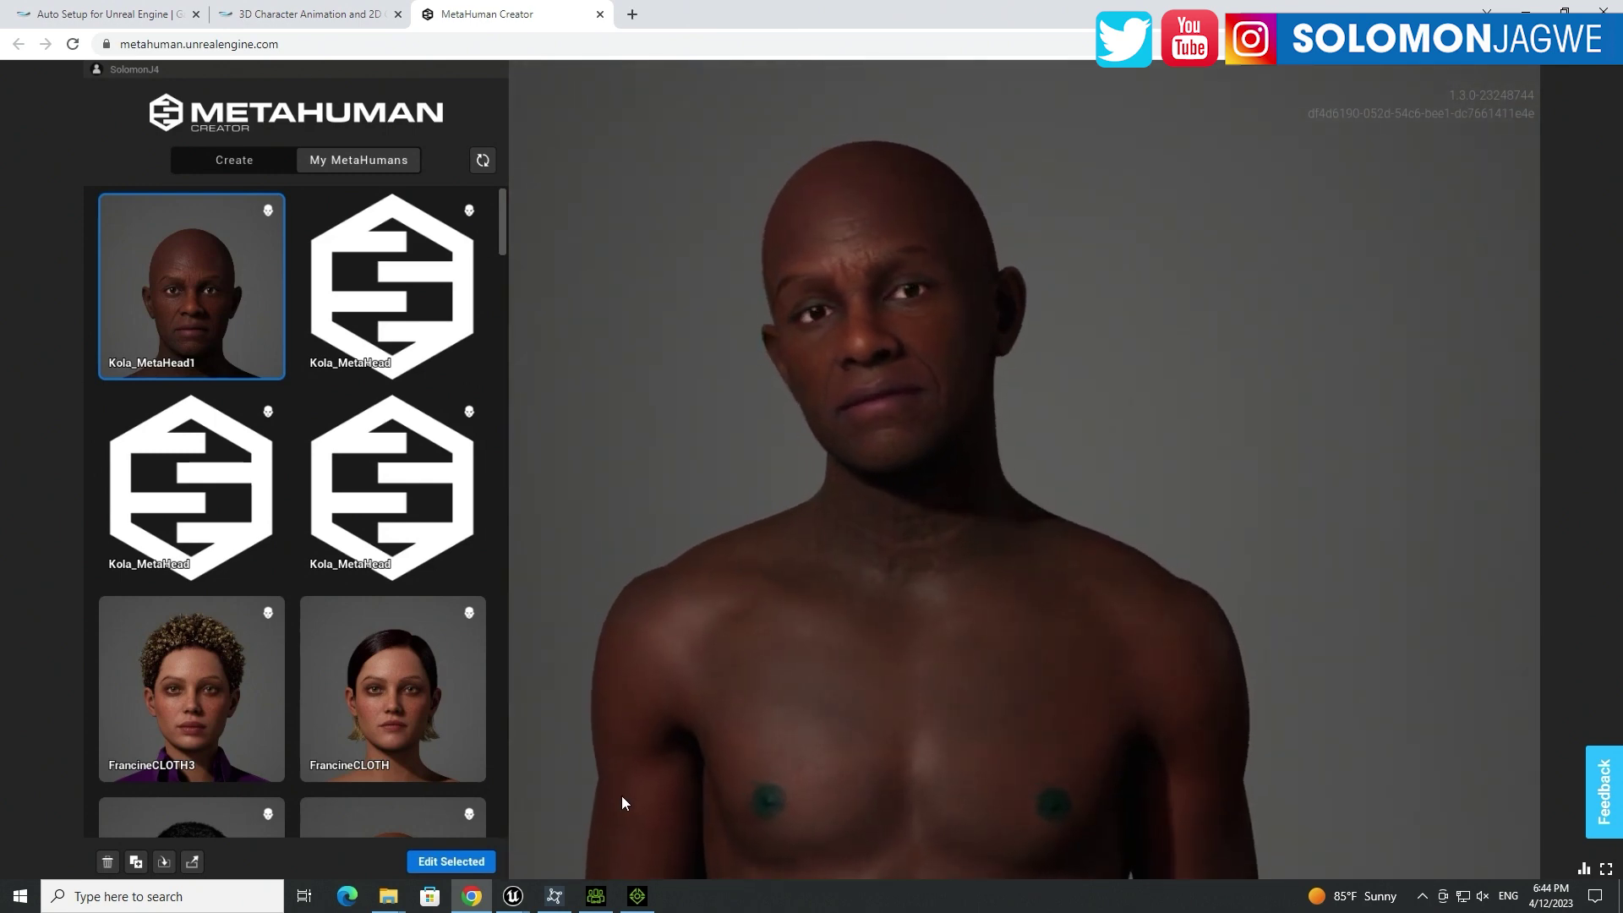
Step: In Character Creator 4, review the Export Head settings for the Mesh to MetaHuman_Male target, and close them without exporting
{"action": "left_click", "coordinate": [600, 894]}
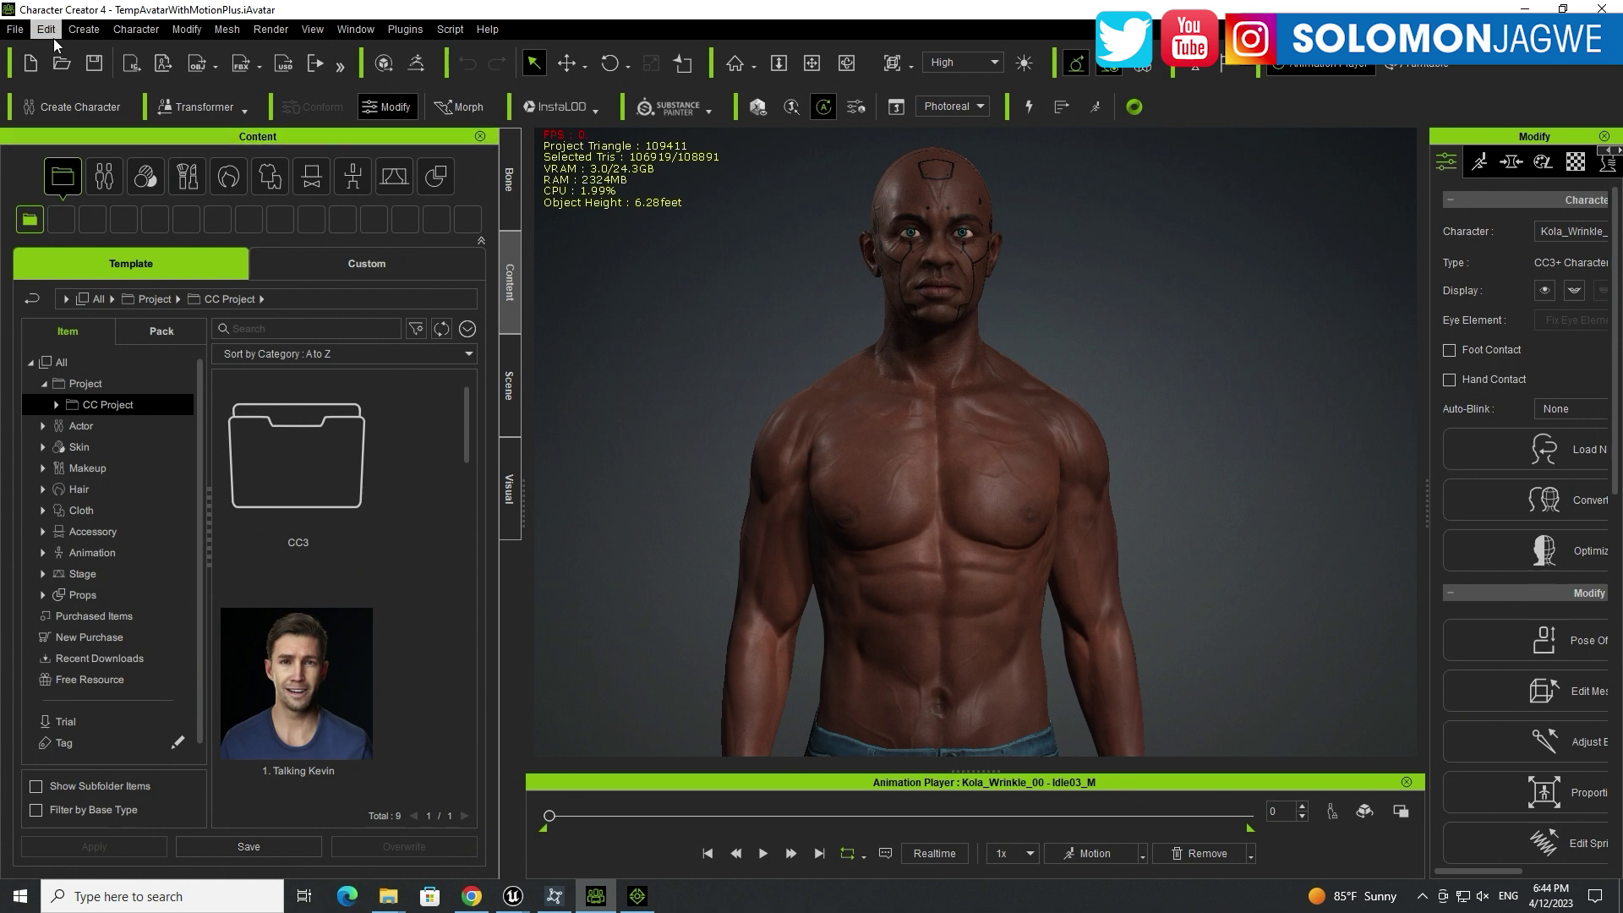
{"action": "left_click", "coordinate": [16, 29]}
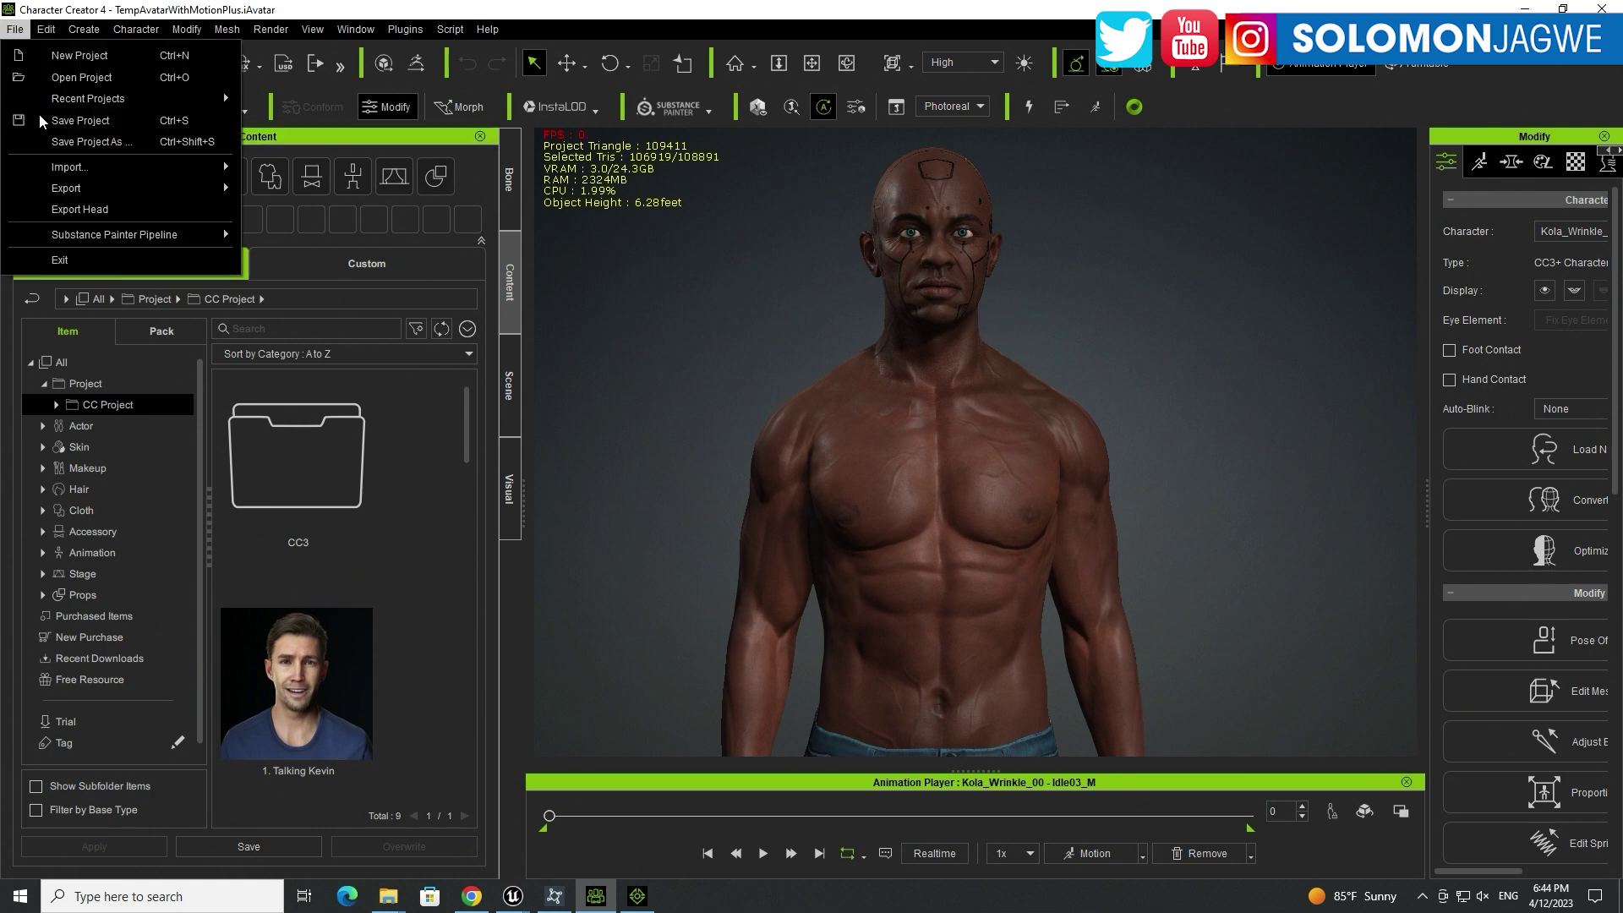
{"action": "left_click", "coordinate": [85, 210]}
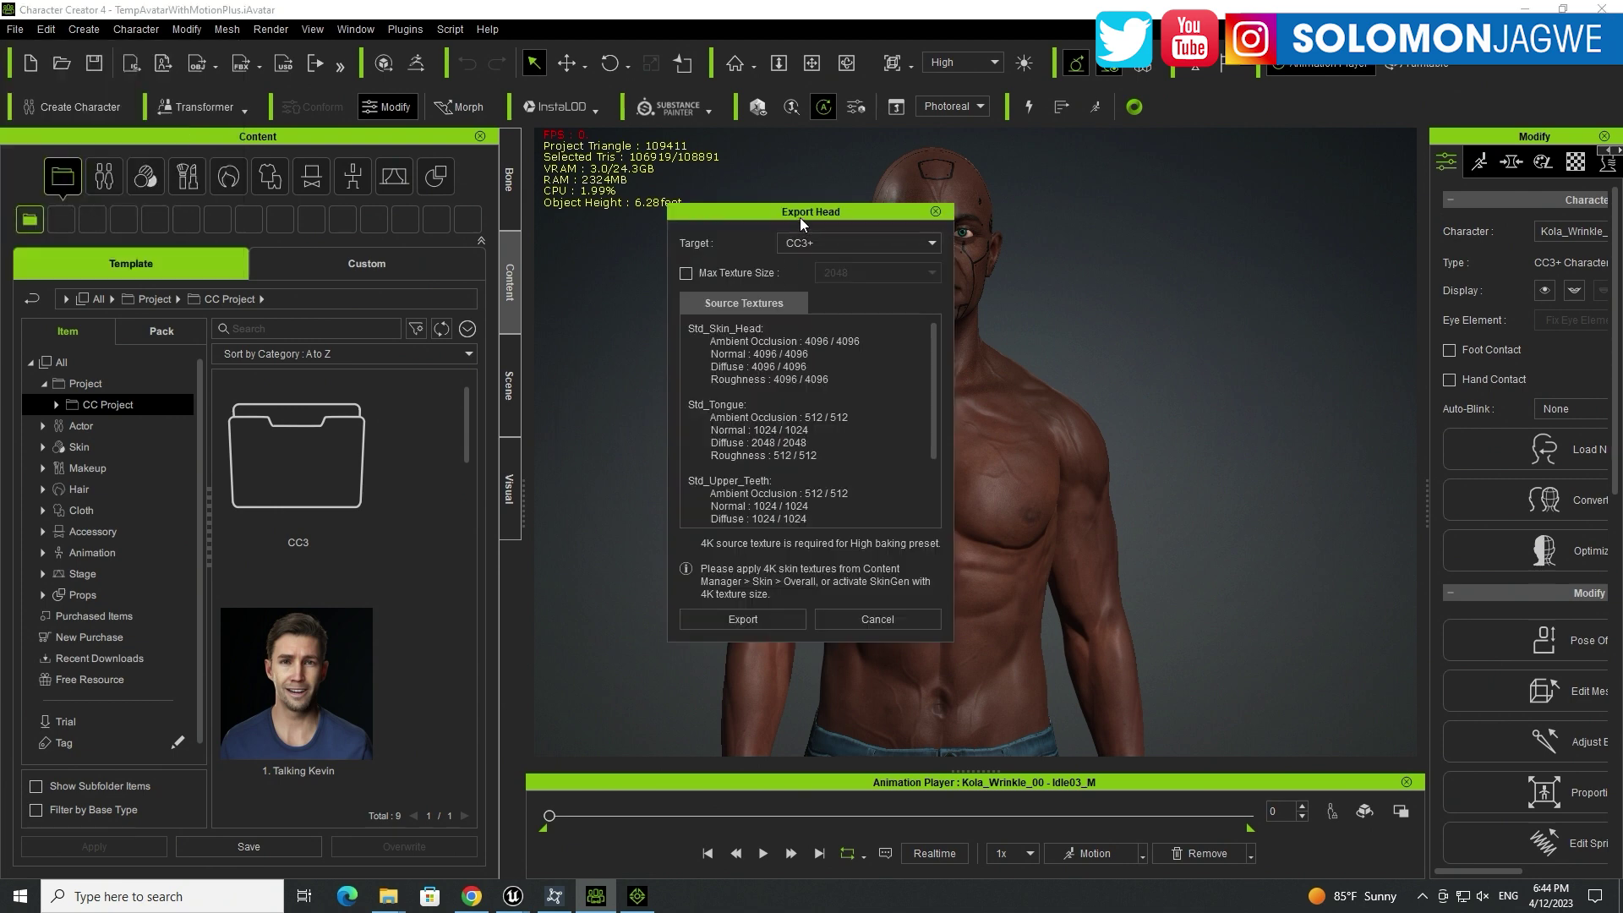
{"action": "left_click_drag", "start_coordinate": [800, 216], "coordinate": [729, 208]}
{"action": "left_click", "coordinate": [860, 236]}
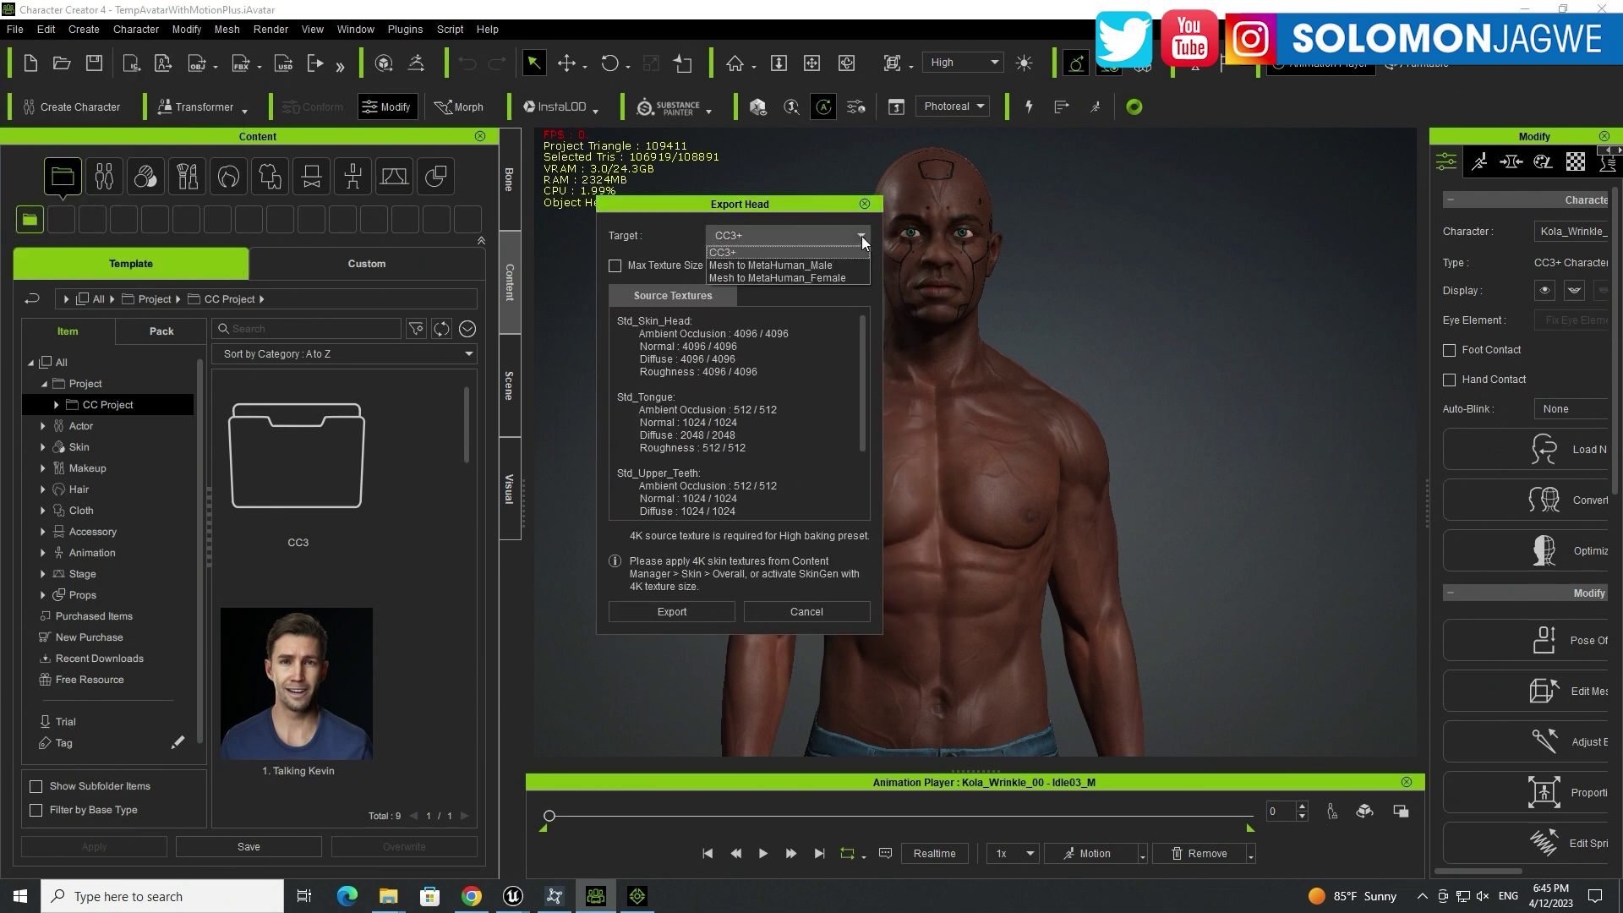
{"action": "left_click", "coordinate": [778, 266]}
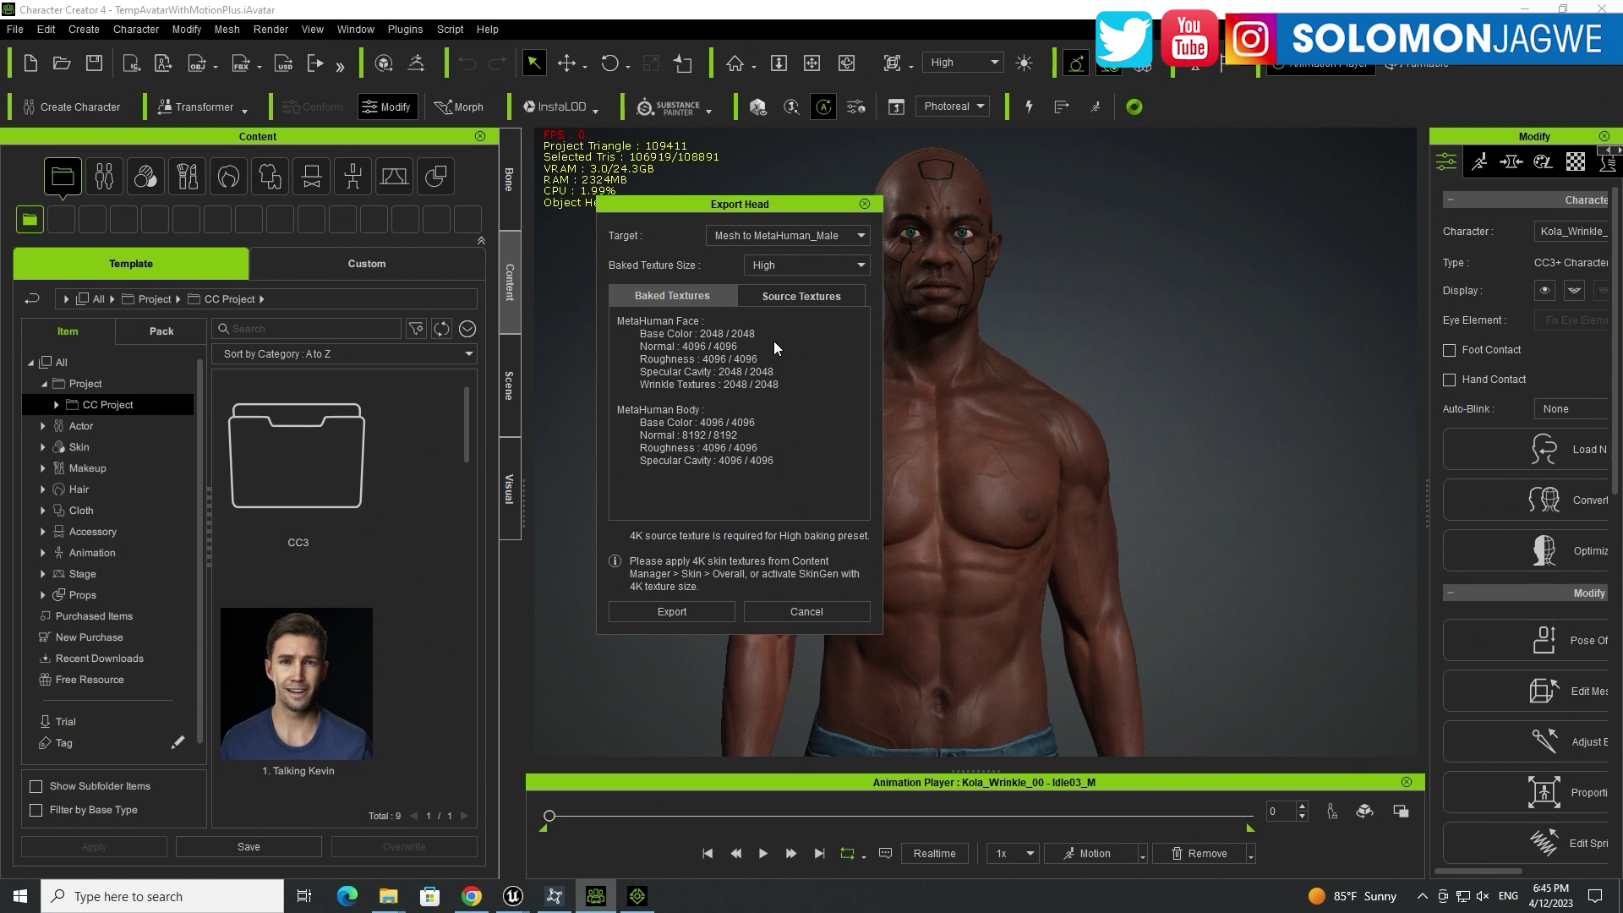
{"action": "left_click", "coordinate": [863, 204]}
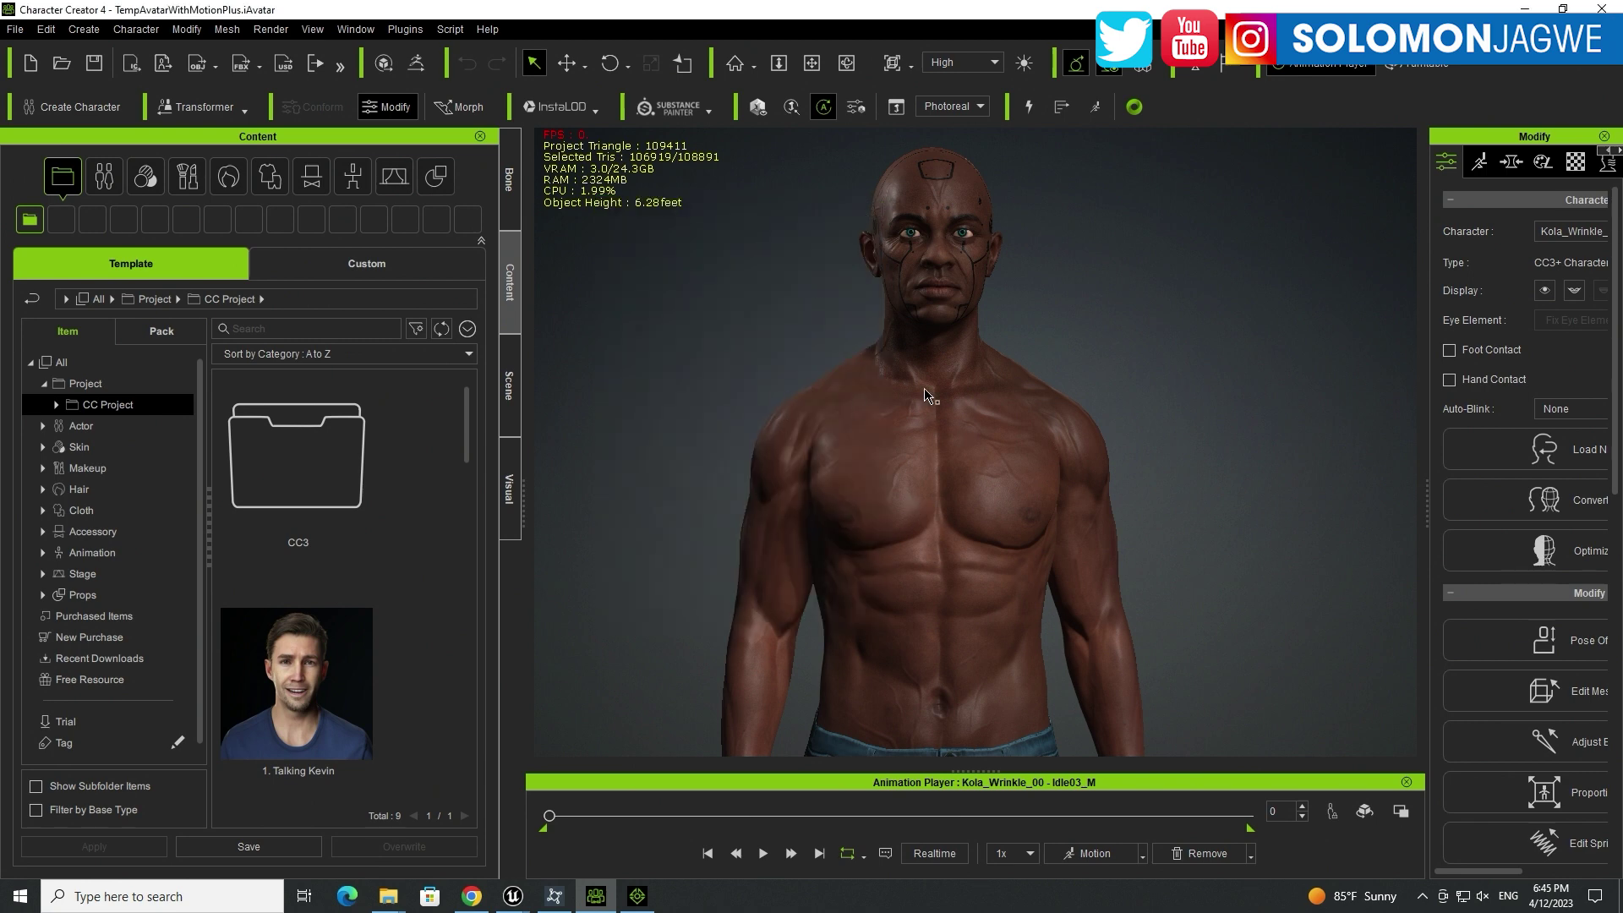
Step: From Reallusion Hub, open the Unreal Auto Setup product page, look it over in Chrome, and minimize the Hub
{"action": "left_click", "coordinate": [554, 898]}
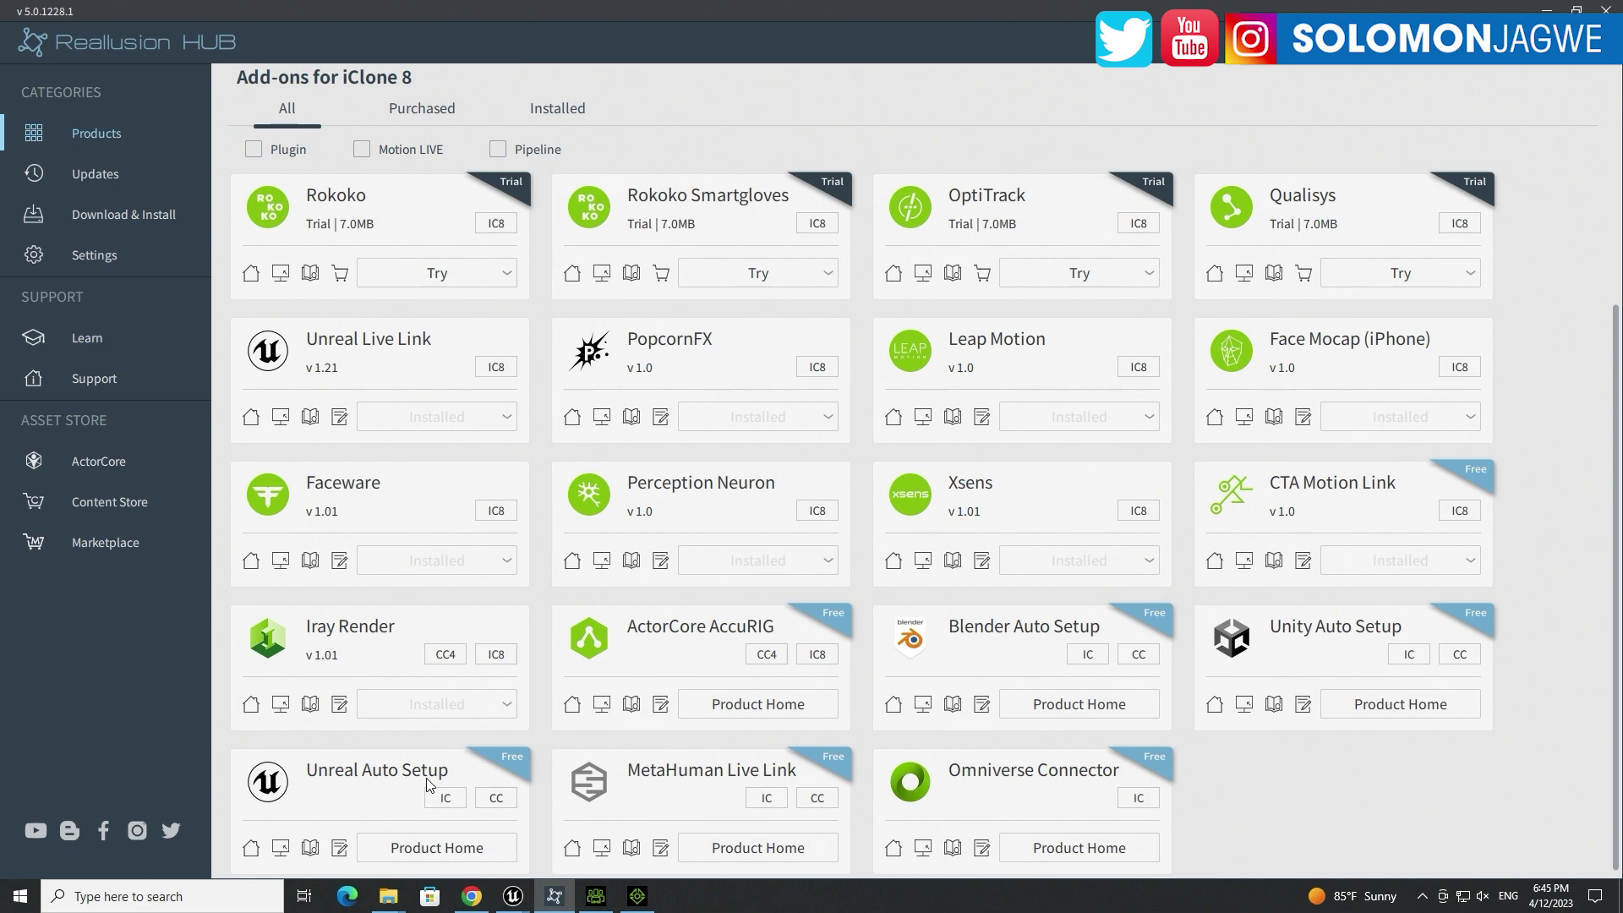
{"action": "left_click", "coordinate": [437, 848]}
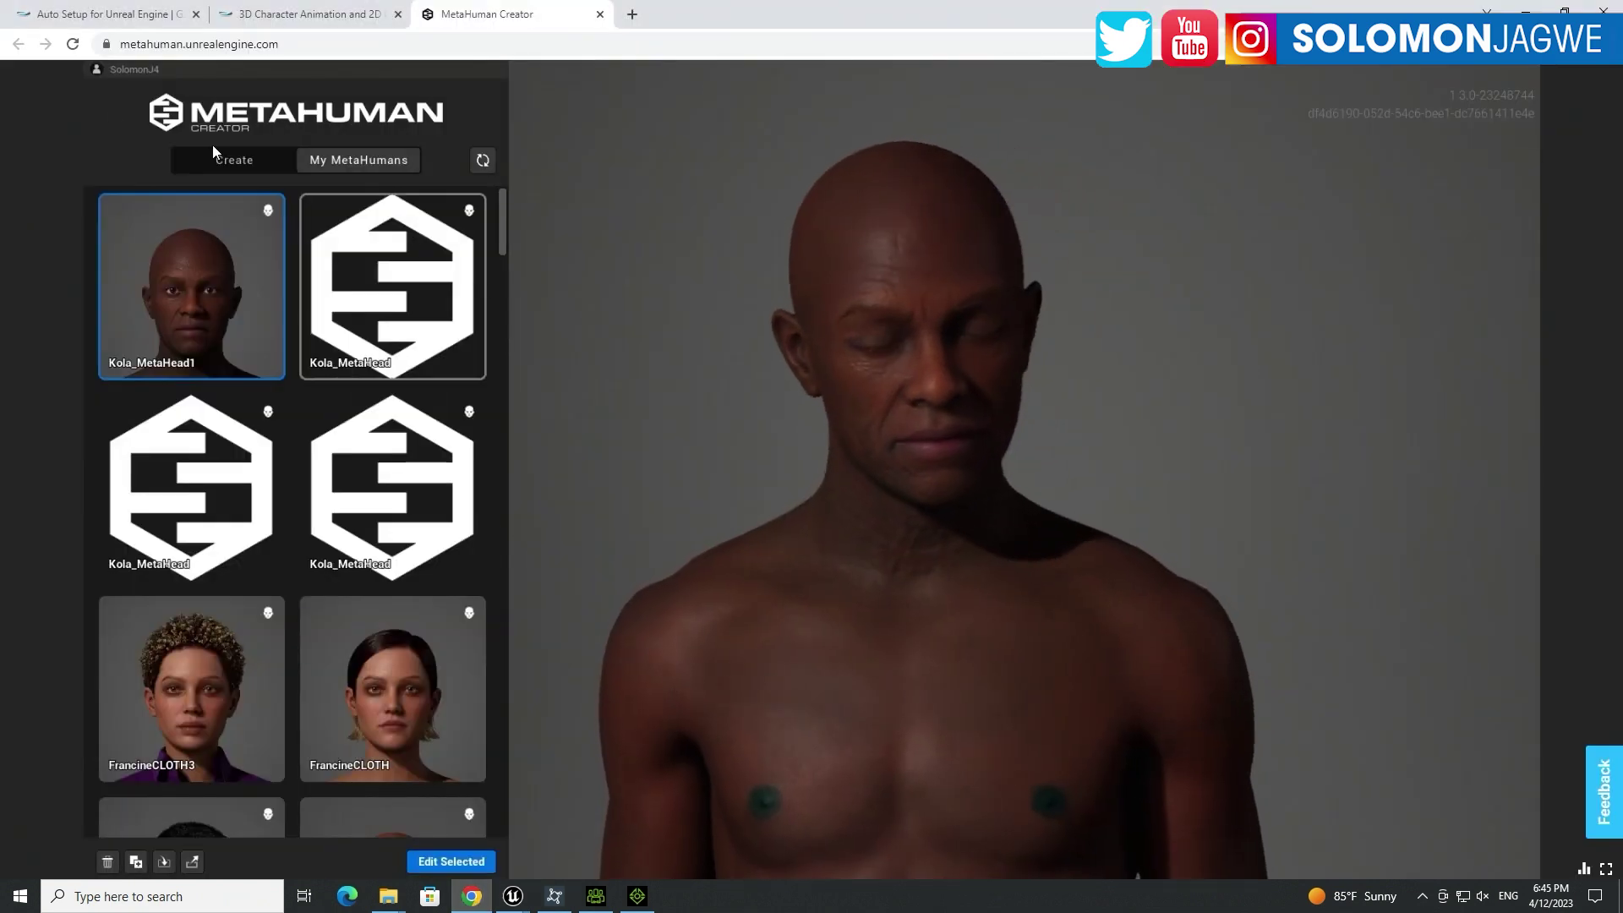
{"action": "left_click", "coordinate": [86, 20]}
{"action": "scroll", "coordinate": [664, 340], "scroll_direction": "down", "scroll_amount": 1}
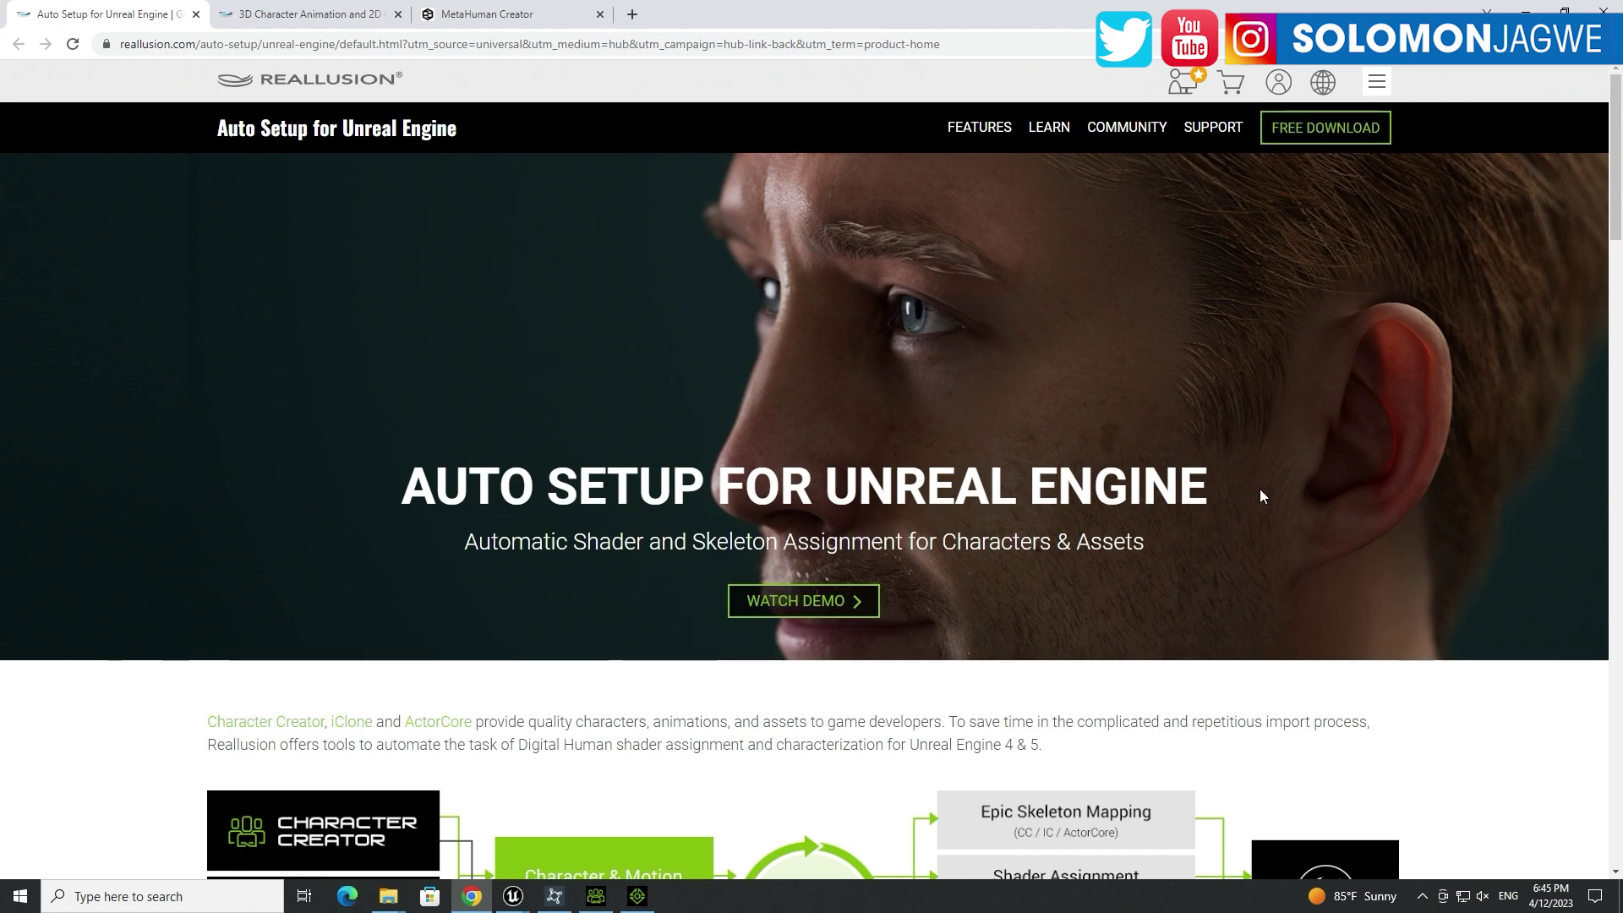
{"action": "scroll", "coordinate": [1259, 490], "scroll_direction": "down", "scroll_amount": 2}
{"action": "scroll", "coordinate": [1254, 436], "scroll_direction": "up", "scroll_amount": 2}
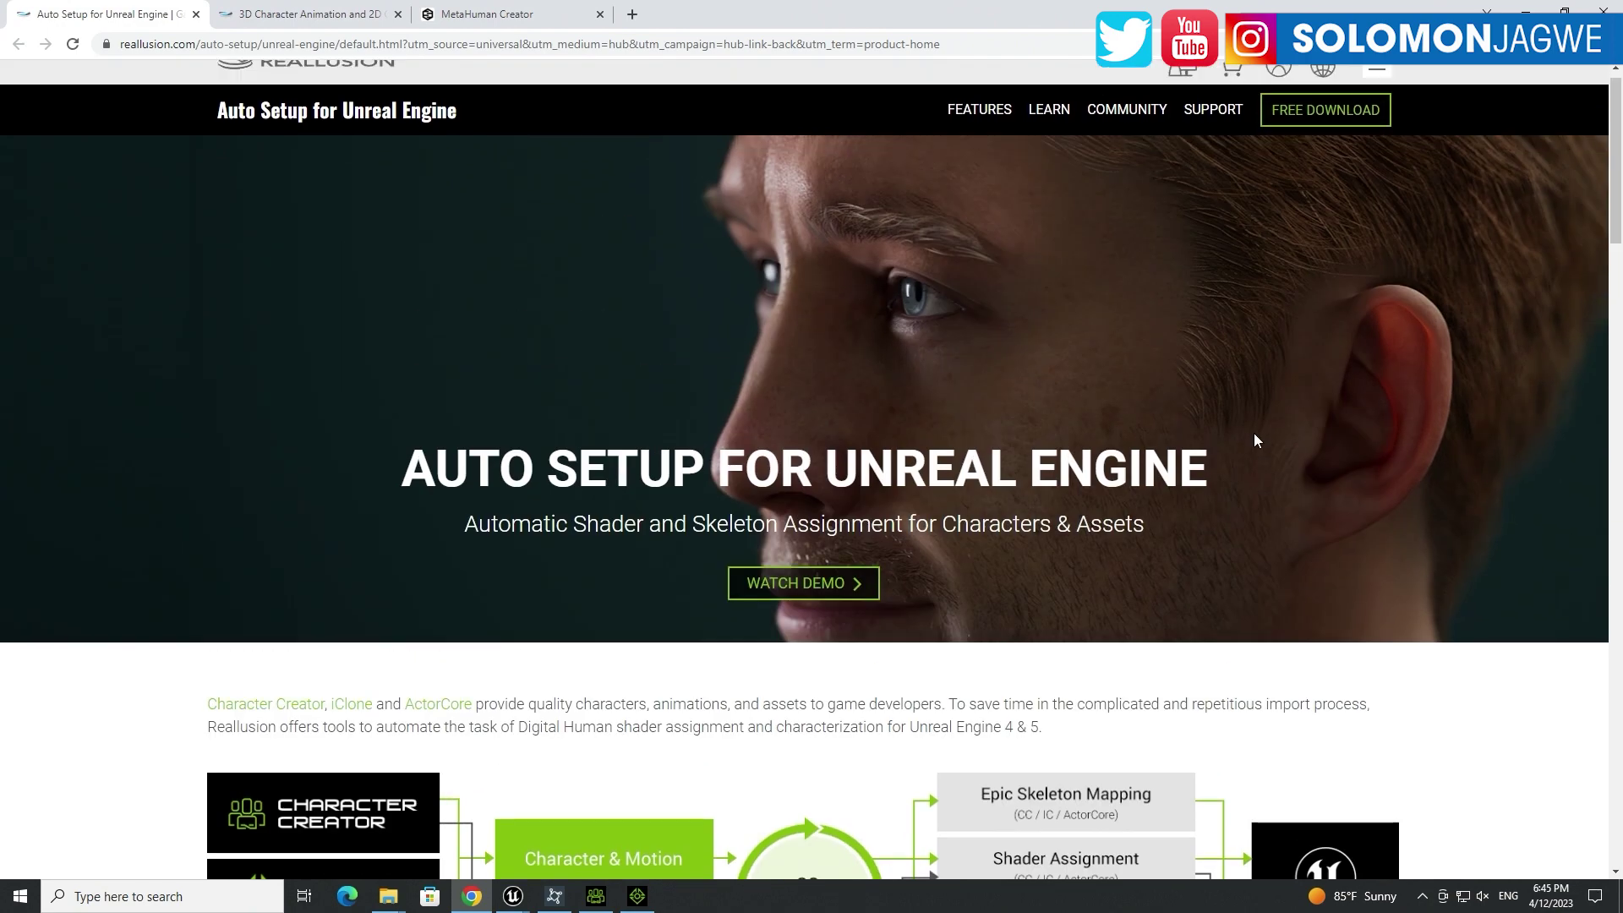
{"action": "key", "text": "alt+Tab"}
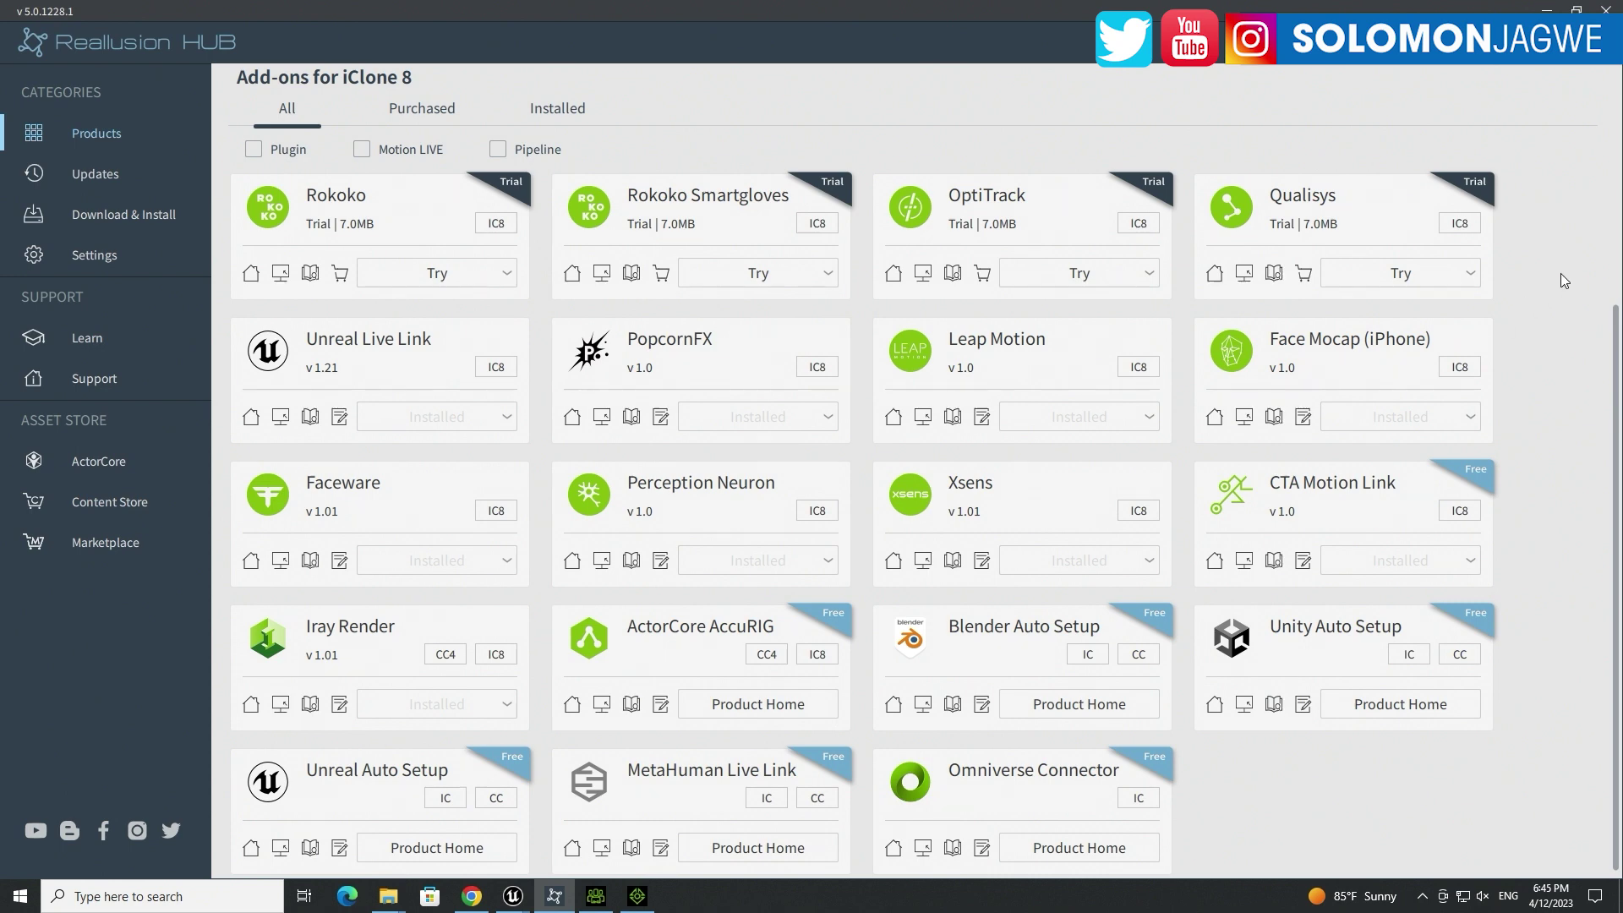
{"action": "left_click", "coordinate": [1546, 11]}
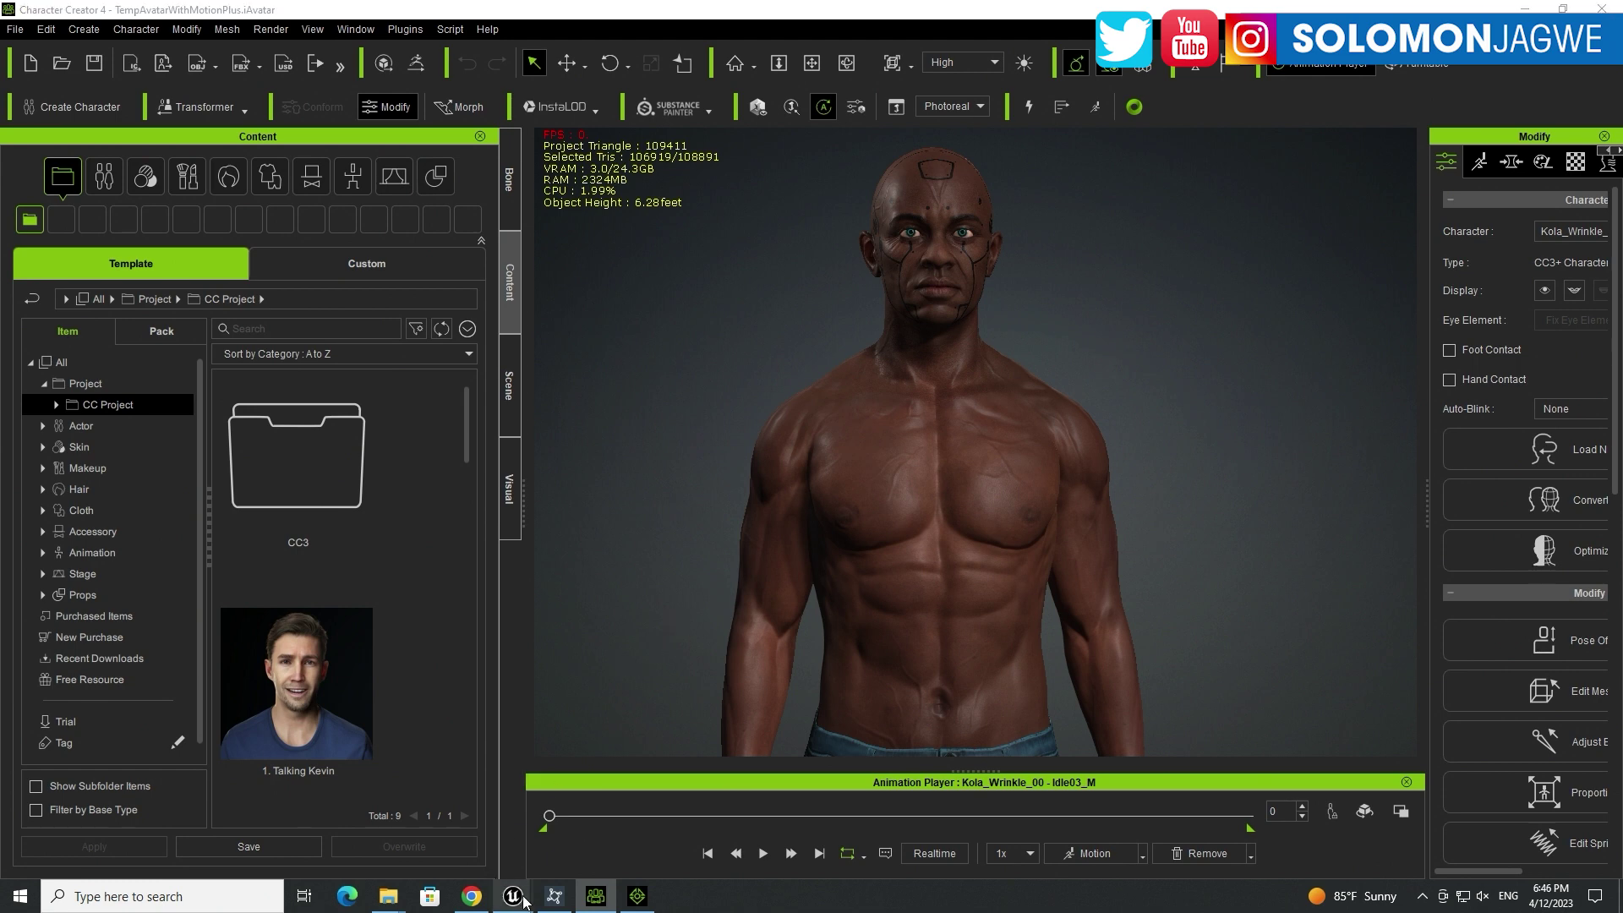
Step: Switch to the UE51_Cinematic project in Unreal Editor, review its installed plugins, and minimize the plugin list
{"action": "mouse_move", "coordinate": [513, 896]}
{"action": "left_click", "coordinate": [319, 774]}
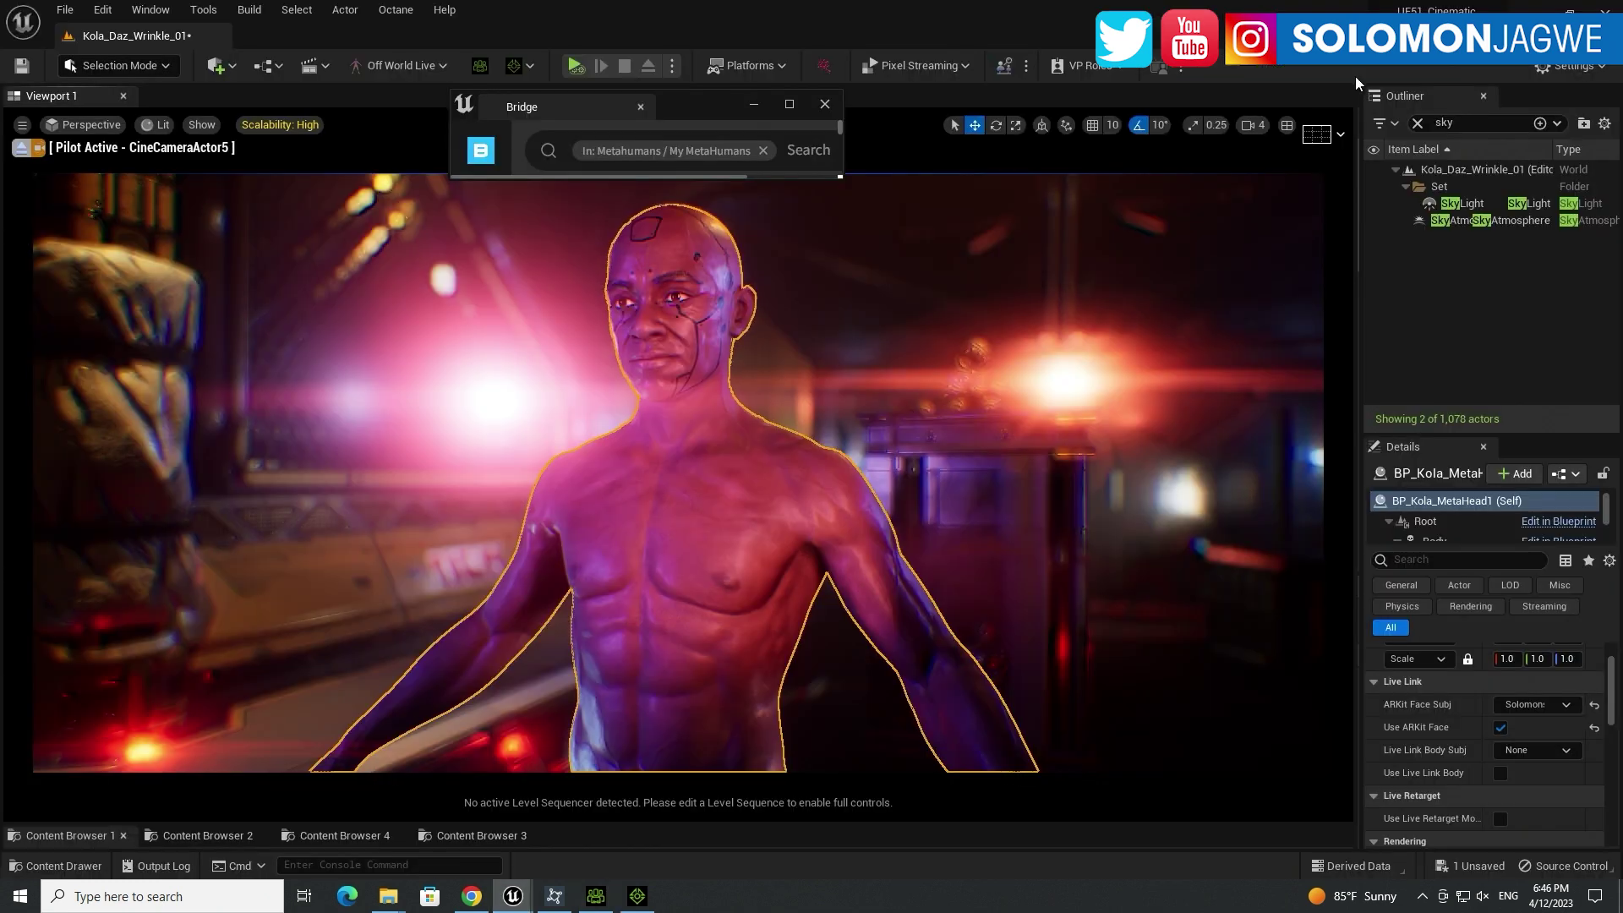
{"action": "left_click", "coordinate": [1572, 67]}
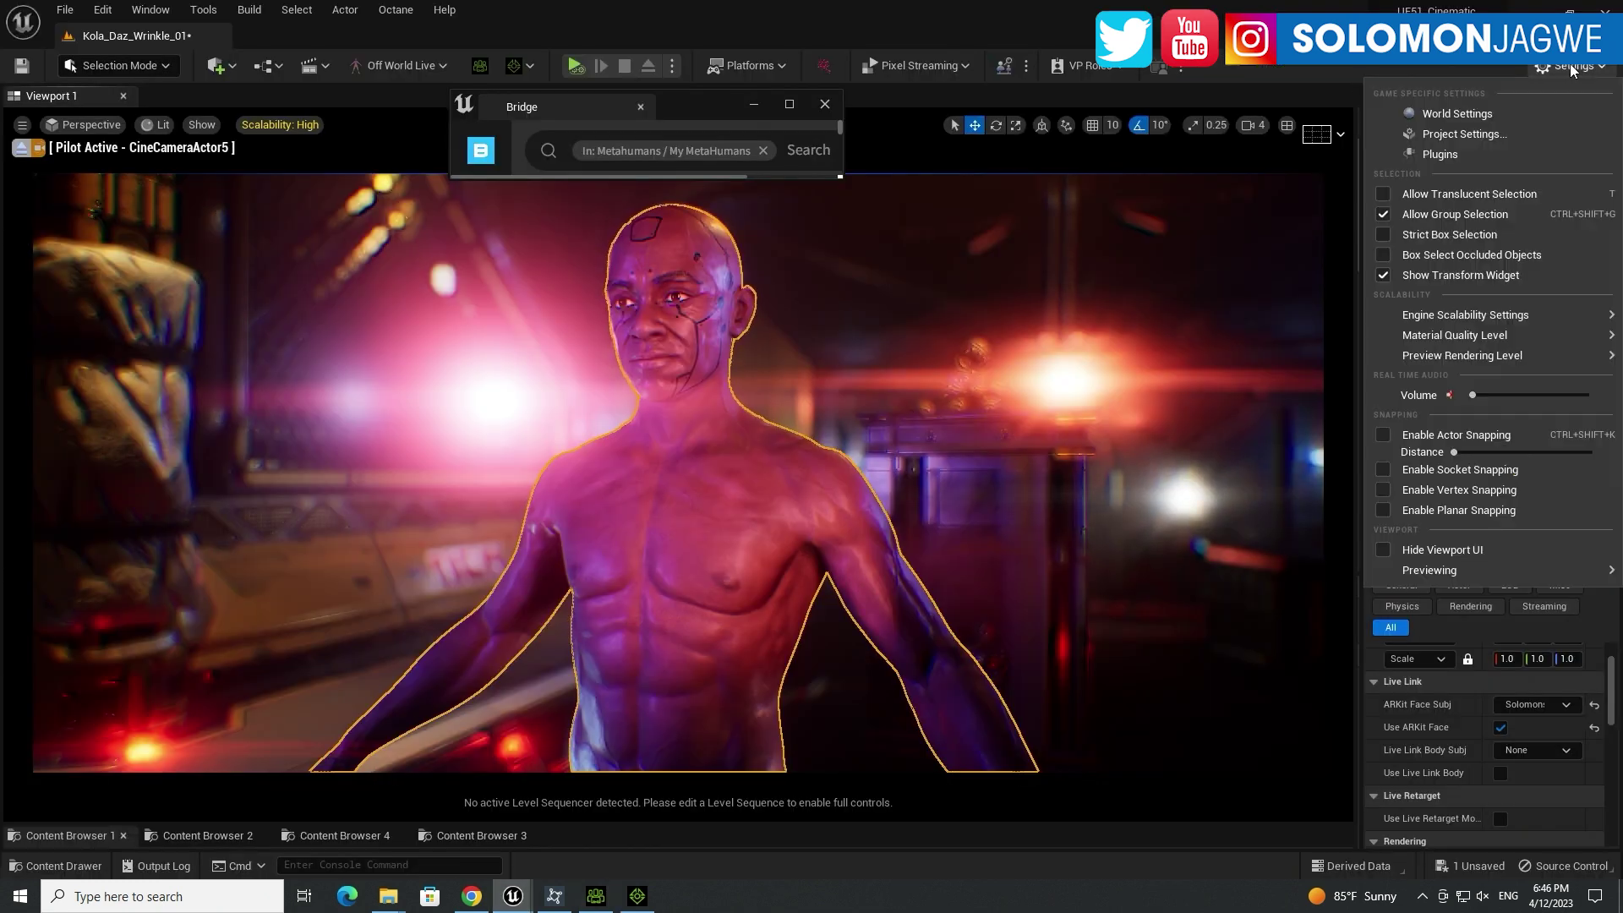
{"action": "left_click", "coordinate": [1442, 155]}
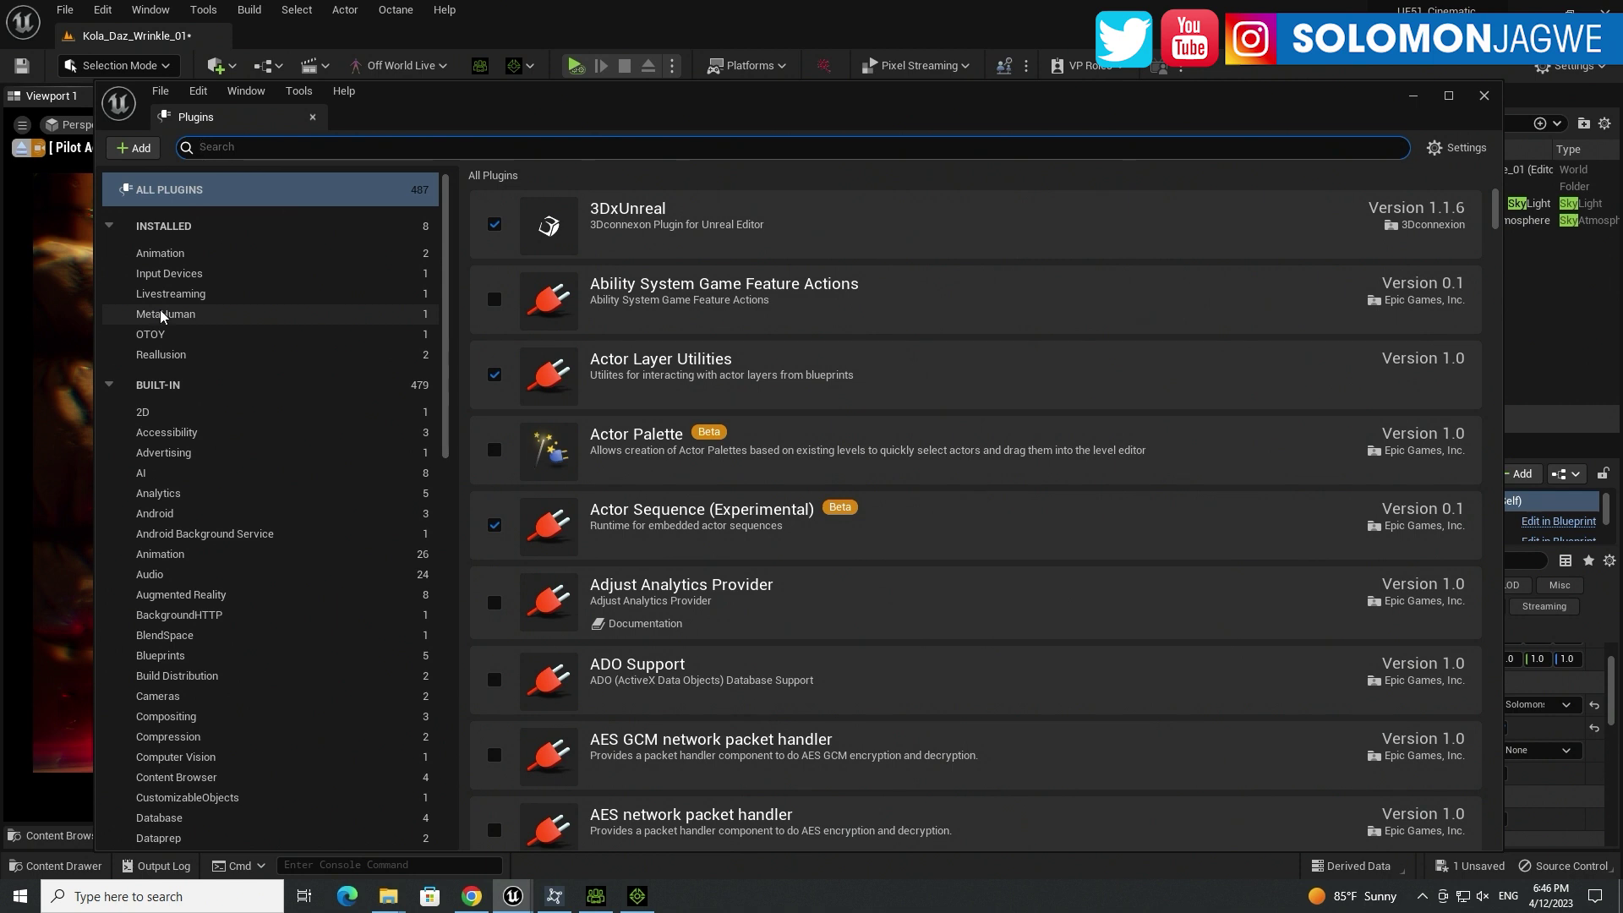
{"action": "left_click", "coordinate": [164, 229]}
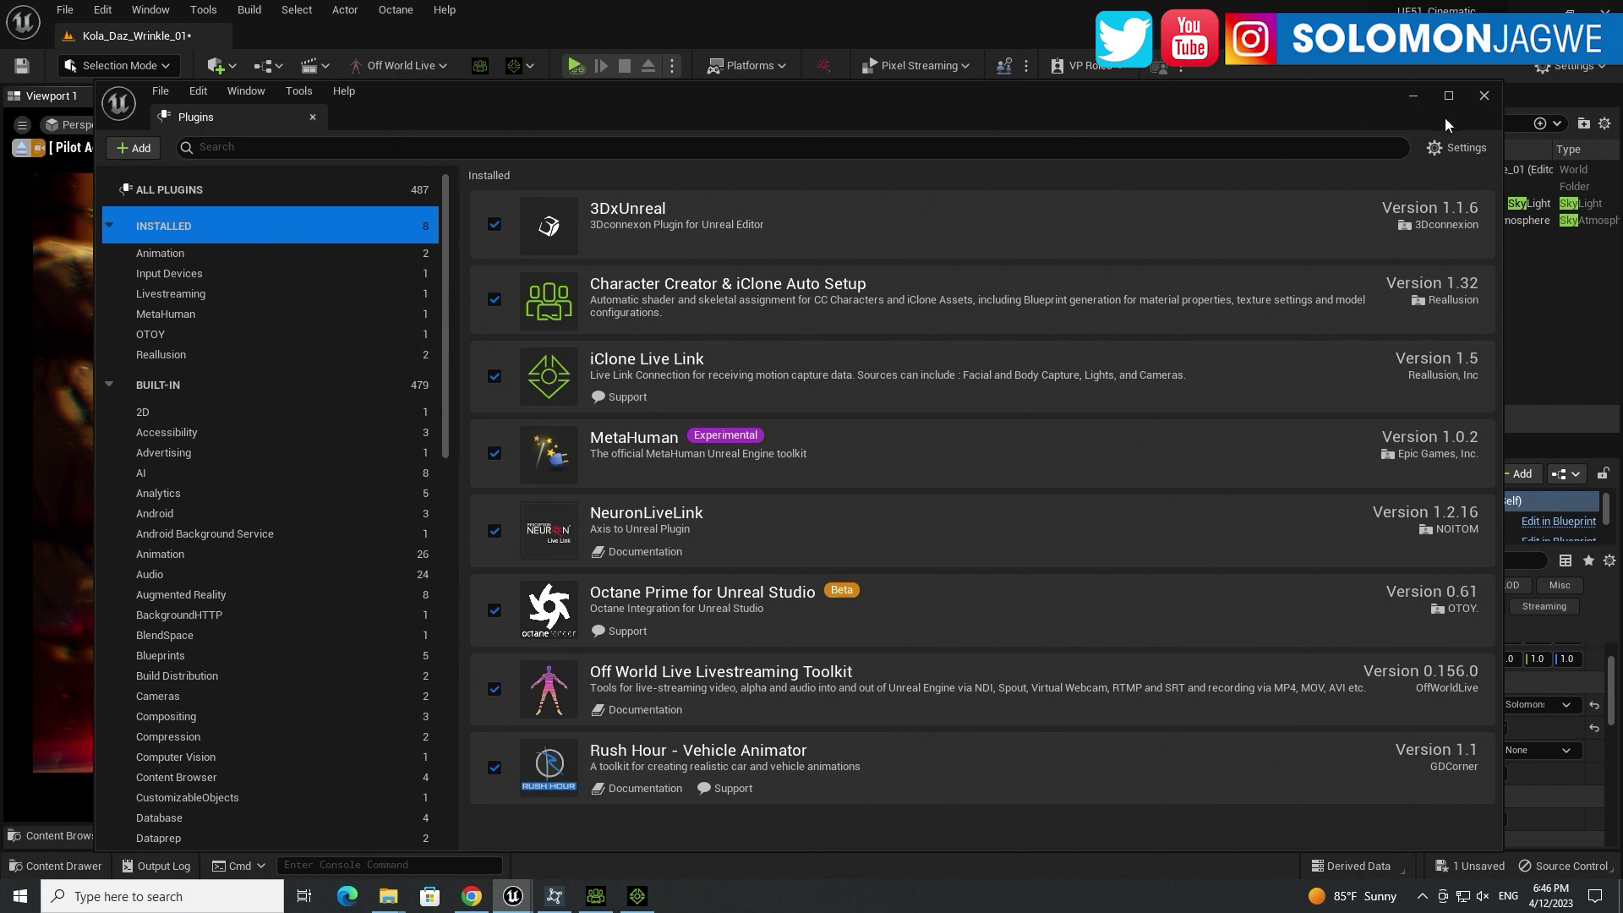
{"action": "left_click", "coordinate": [1413, 98]}
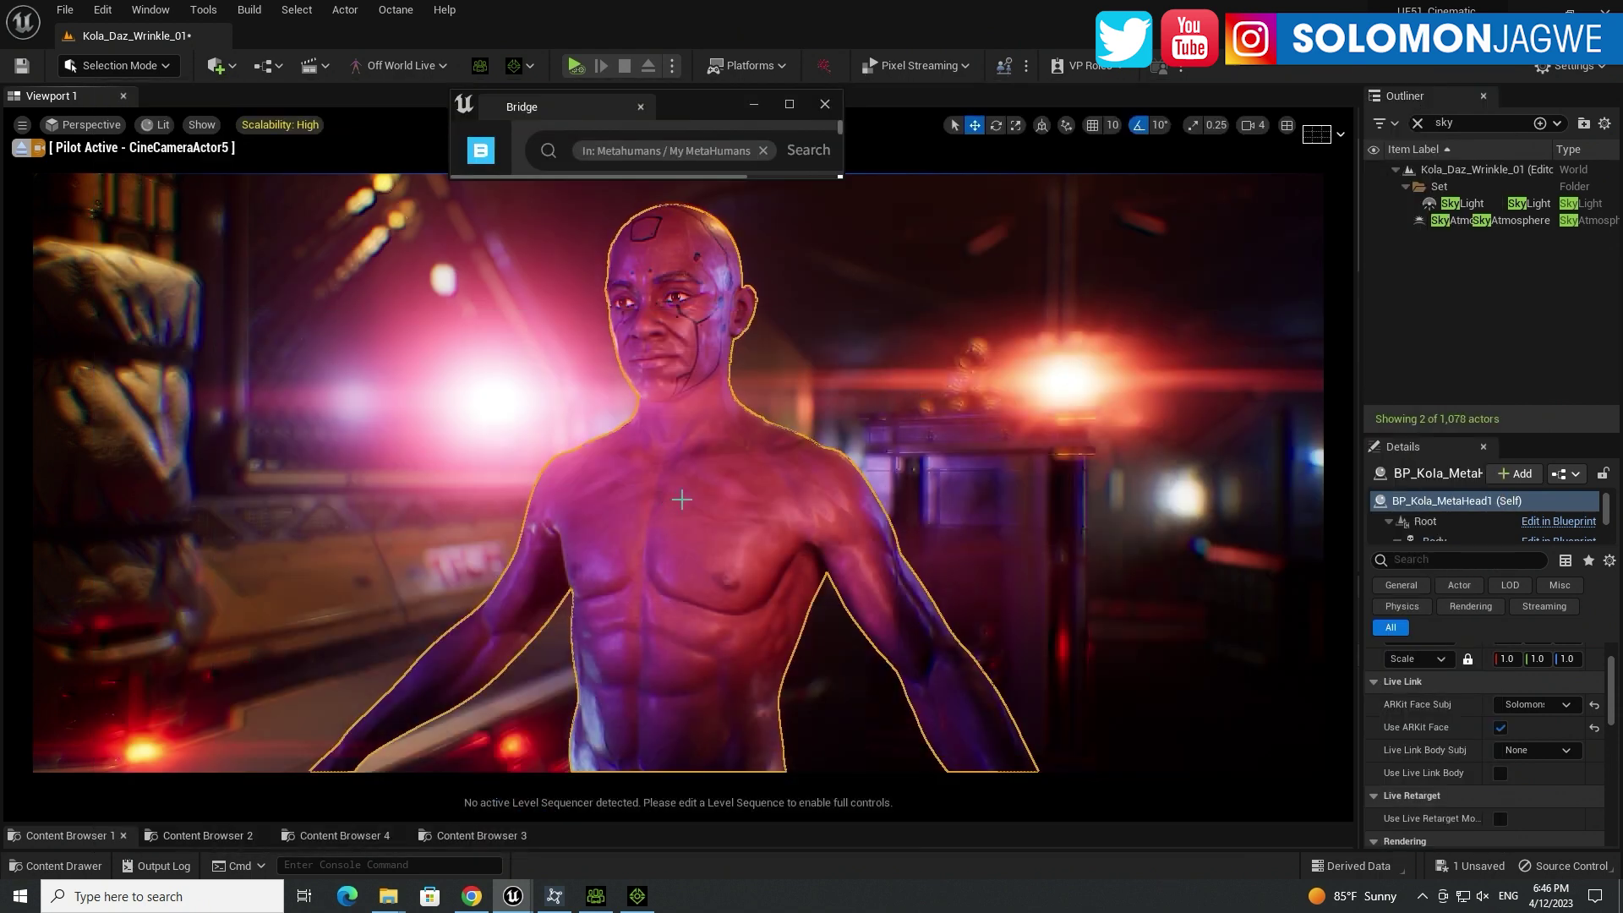
Step: Examine the chest and shoulder muscle detail of BP_Kola_MetaHead1 up close through CineCameraActor5, ending on a frontal view
{"action": "mouse_move", "coordinate": [676, 504]}
{"action": "right_mouse_down", "text": "alt"}
{"action": "mouse_move", "coordinate": [769, 504]}
{"action": "mouse_move", "coordinate": [693, 507]}
{"action": "right_mouse_up", "text": "alt"}
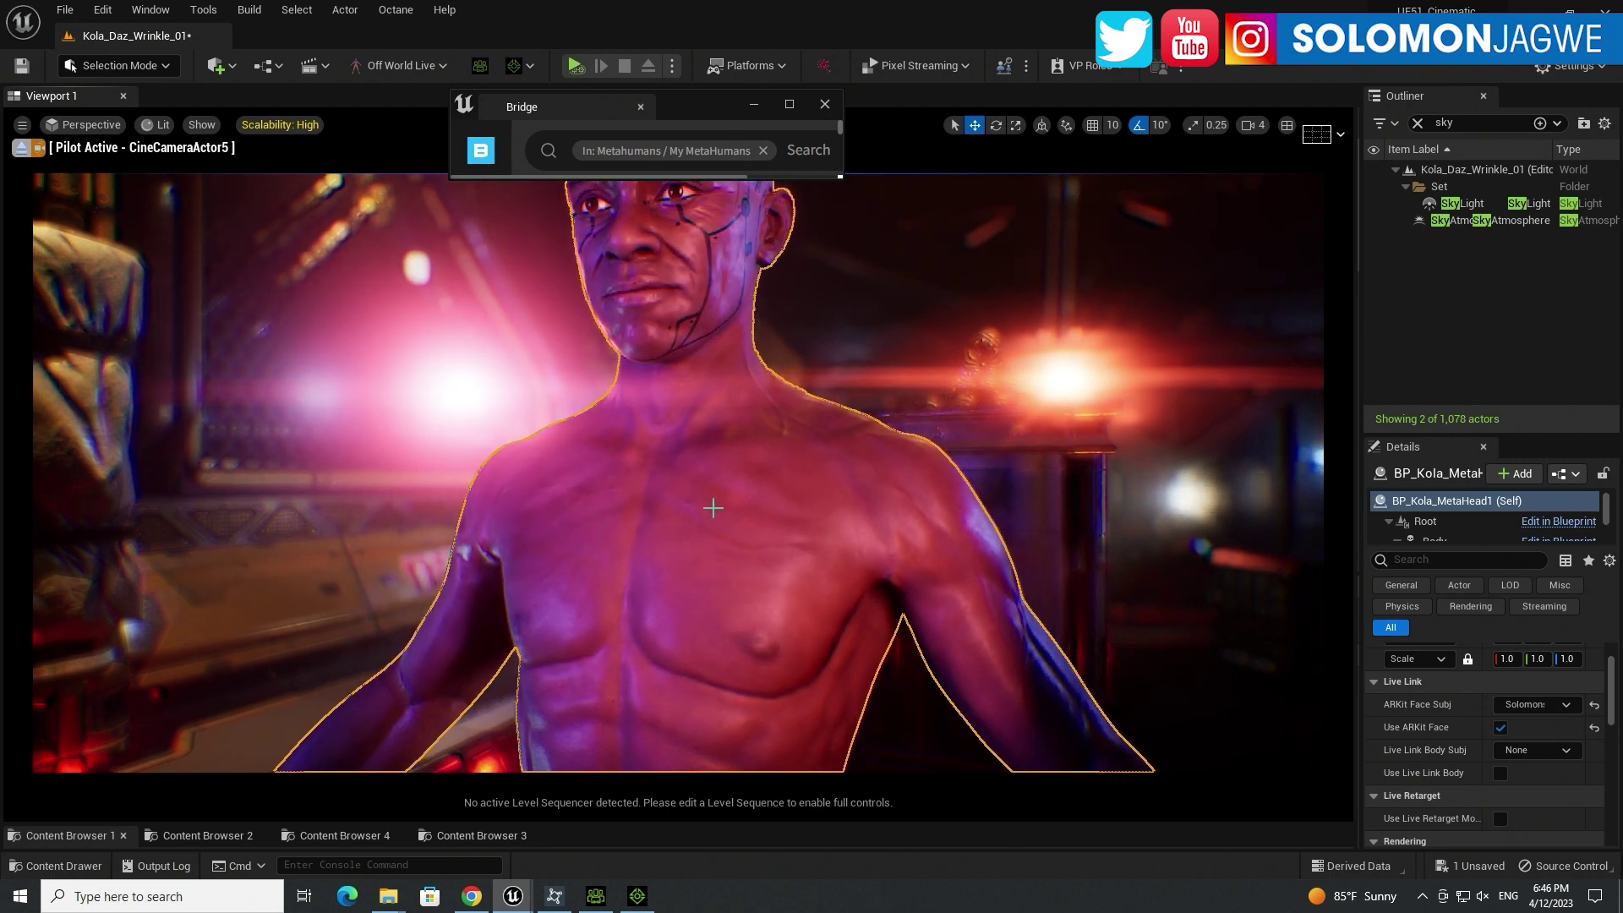
{"action": "left_click_drag", "start_coordinate": [674, 500], "coordinate": [727, 537], "text": "alt"}
{"action": "right_click_drag", "start_coordinate": [681, 478], "coordinate": [656, 515]}
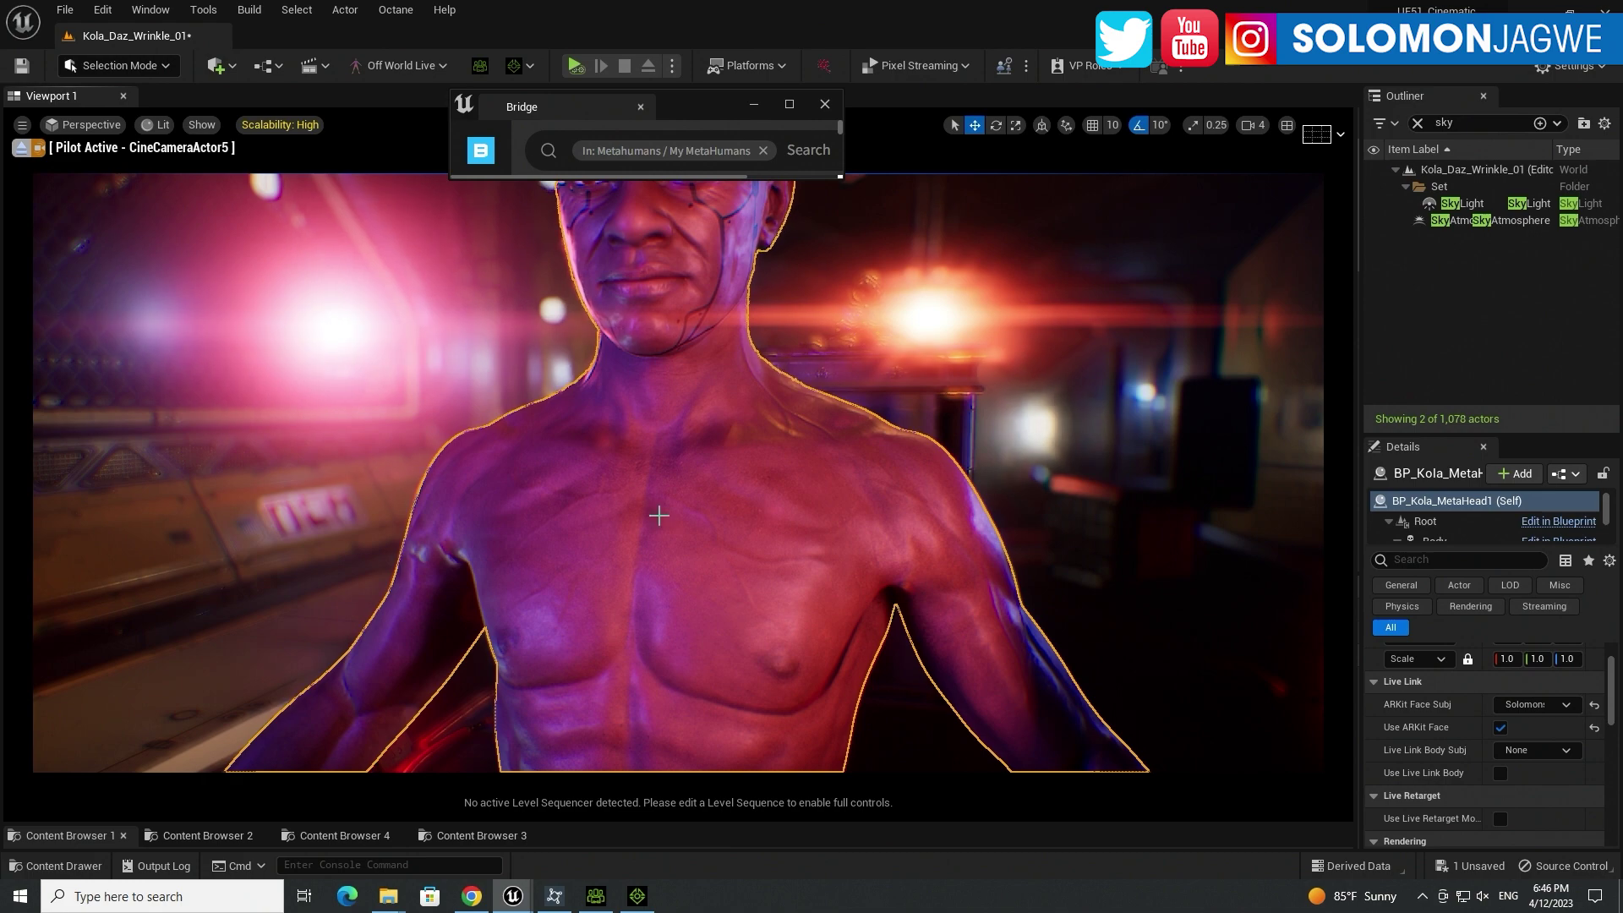
{"action": "mouse_move", "coordinate": [659, 509]}
{"action": "left_mouse_down", "text": "alt"}
{"action": "mouse_move", "coordinate": [832, 507]}
{"action": "mouse_move", "coordinate": [663, 477]}
{"action": "left_mouse_up", "text": "alt"}
{"action": "right_click_drag", "start_coordinate": [653, 513], "coordinate": [690, 524]}
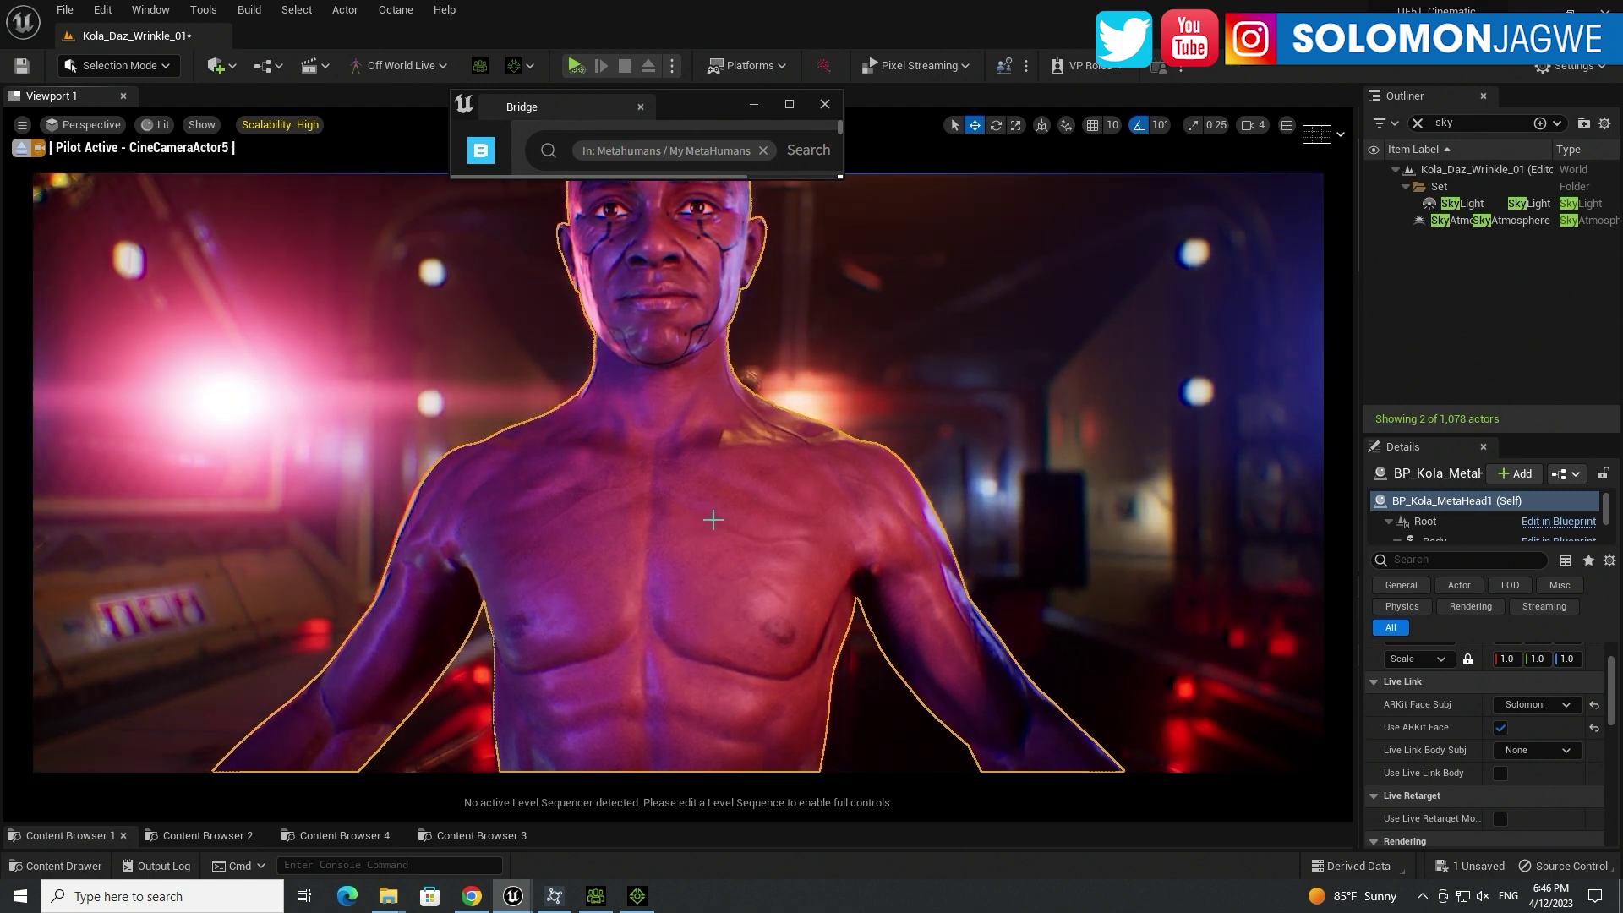
Step: Examine BP_Kola_MetaHead1's chest and shoulders through CineCameraActor5, ending on a frontal framing that includes the whole head
{"action": "left_click_drag", "start_coordinate": [626, 529], "coordinate": [687, 526], "text": "alt"}
{"action": "left_click_drag", "start_coordinate": [797, 513], "coordinate": [1256, 555], "text": "alt"}
{"action": "left_click_drag", "start_coordinate": [803, 456], "coordinate": [857, 460], "text": "alt"}
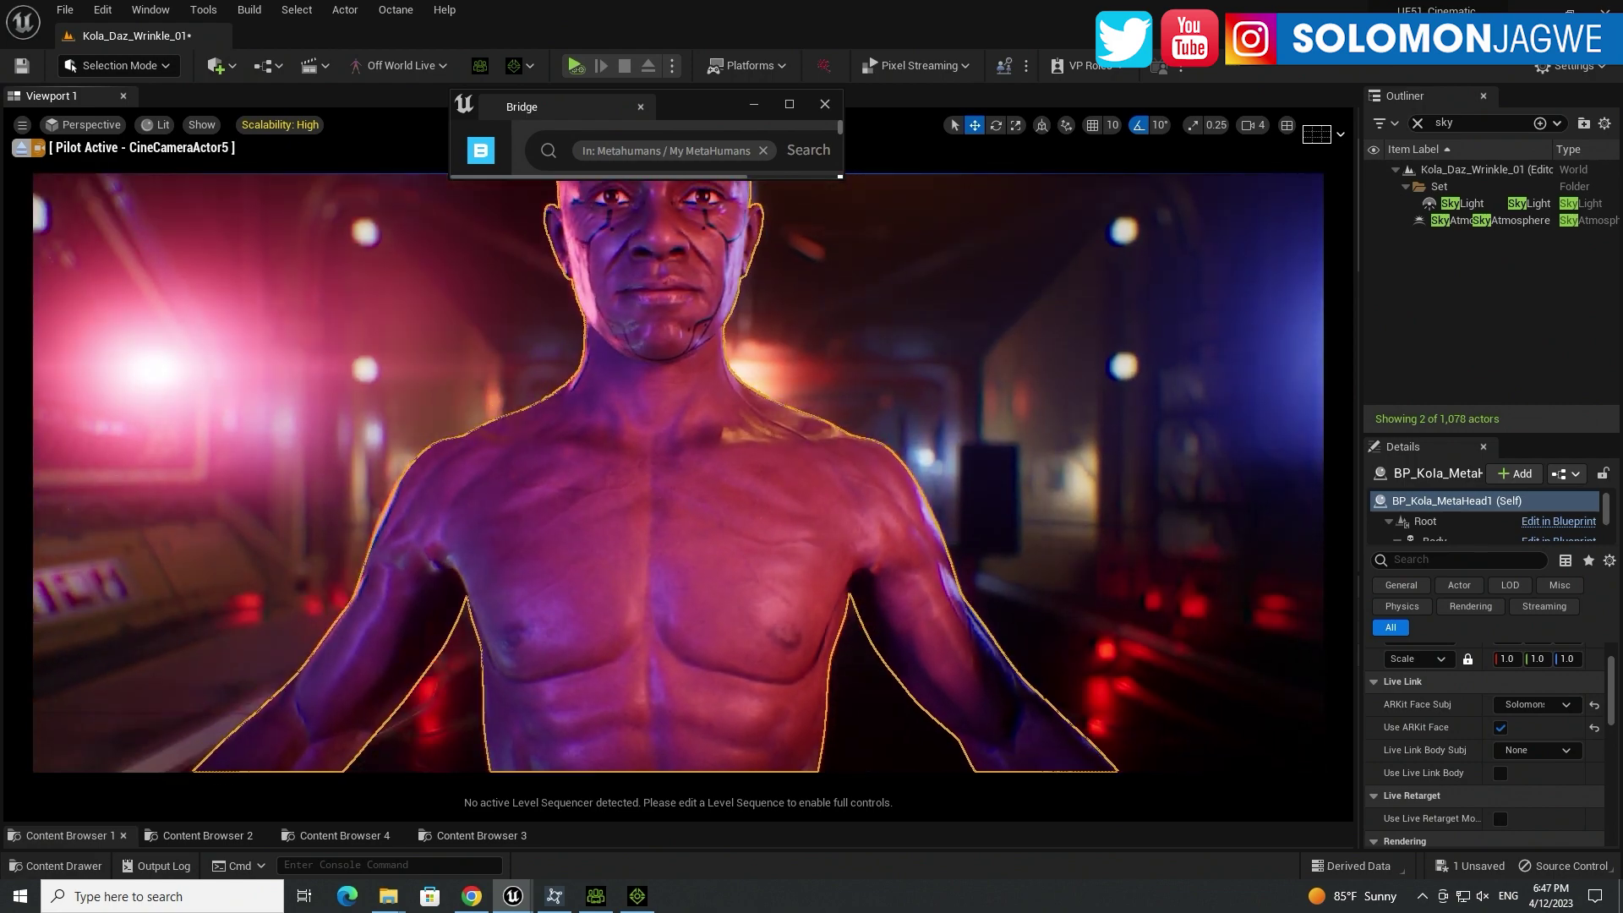
{"action": "middle_click_drag", "start_coordinate": [761, 418], "coordinate": [832, 551], "text": "alt"}
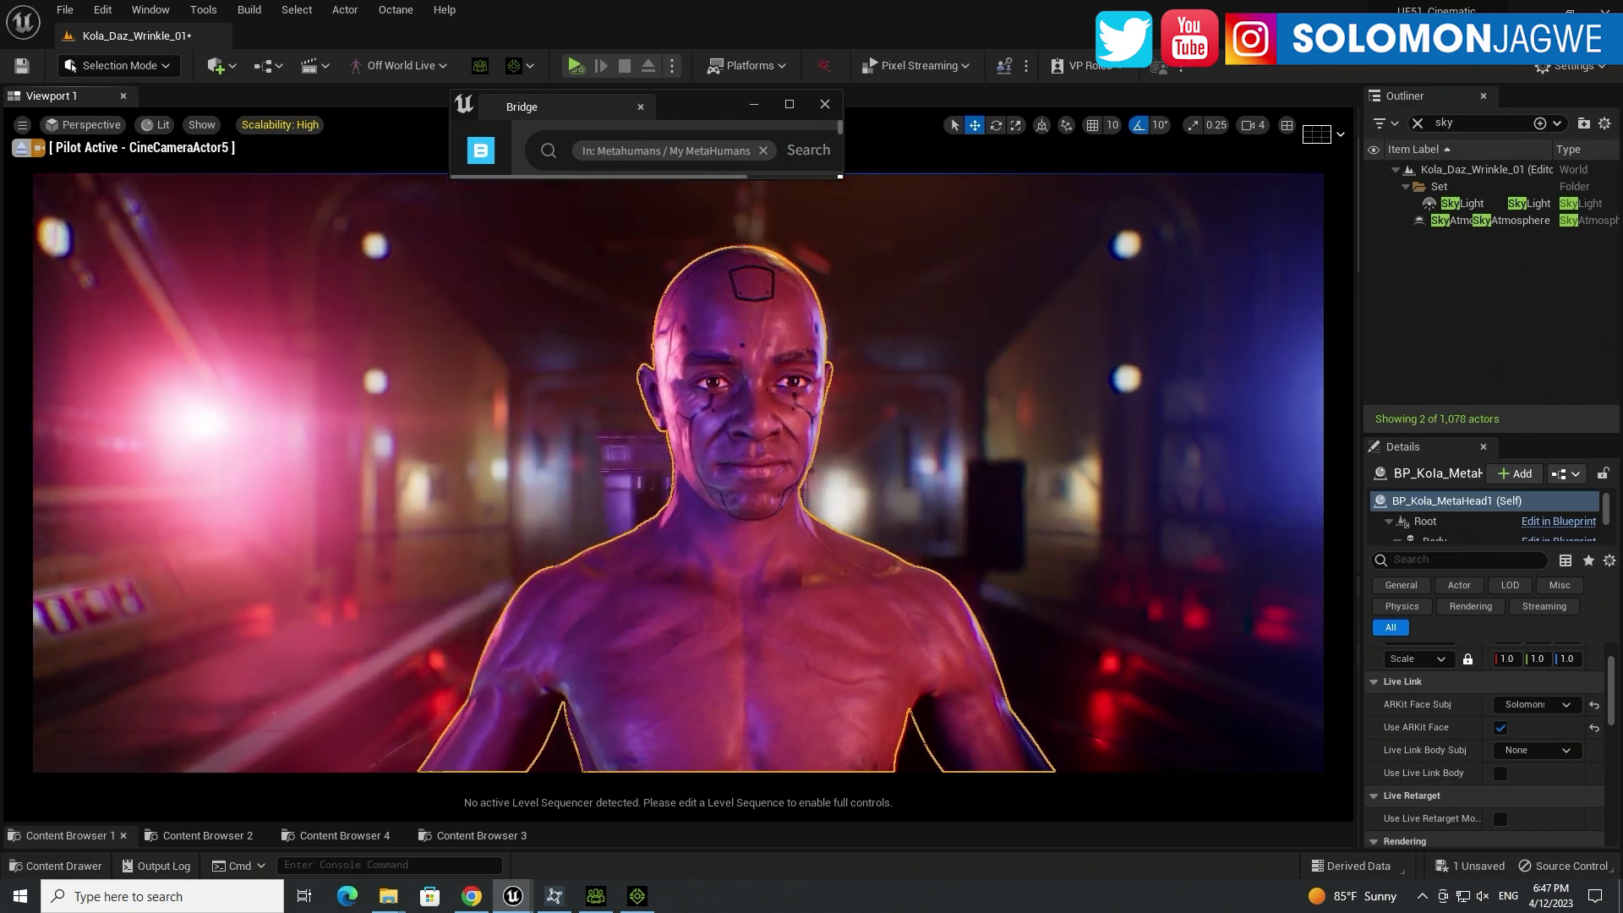
{"action": "middle_click_drag", "start_coordinate": [794, 461], "coordinate": [762, 428], "text": "alt"}
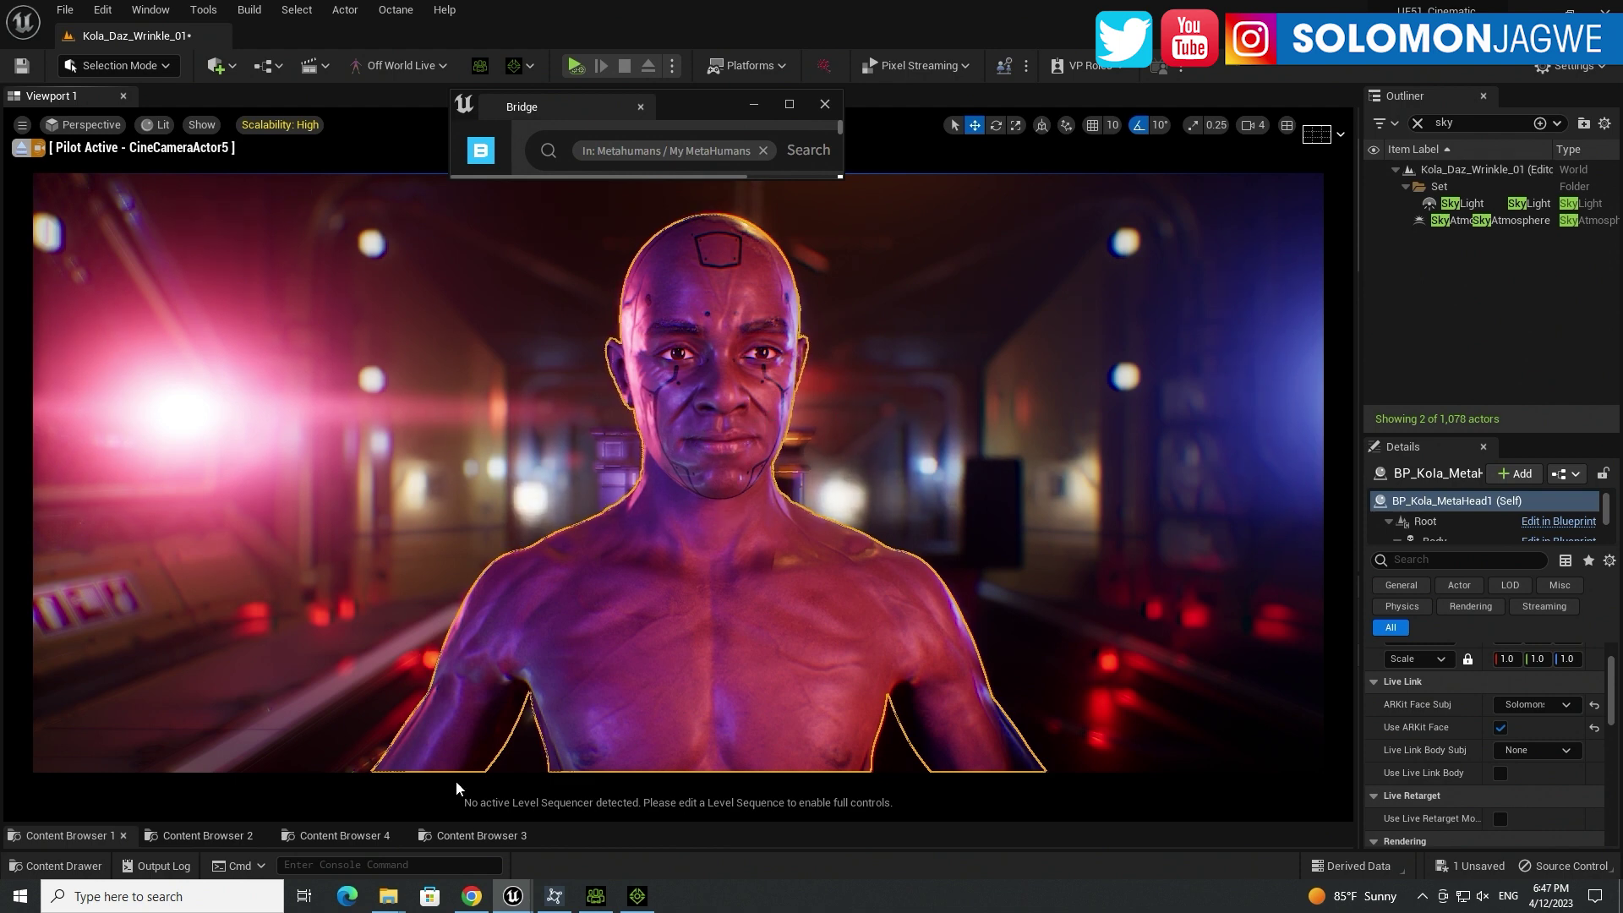
Step: In Character Creator 4, review the Export Head baked texture sizes for Mesh to MetaHuman_Male, close the settings without exporting, and return to Unreal Editor
{"action": "left_click", "coordinate": [596, 896]}
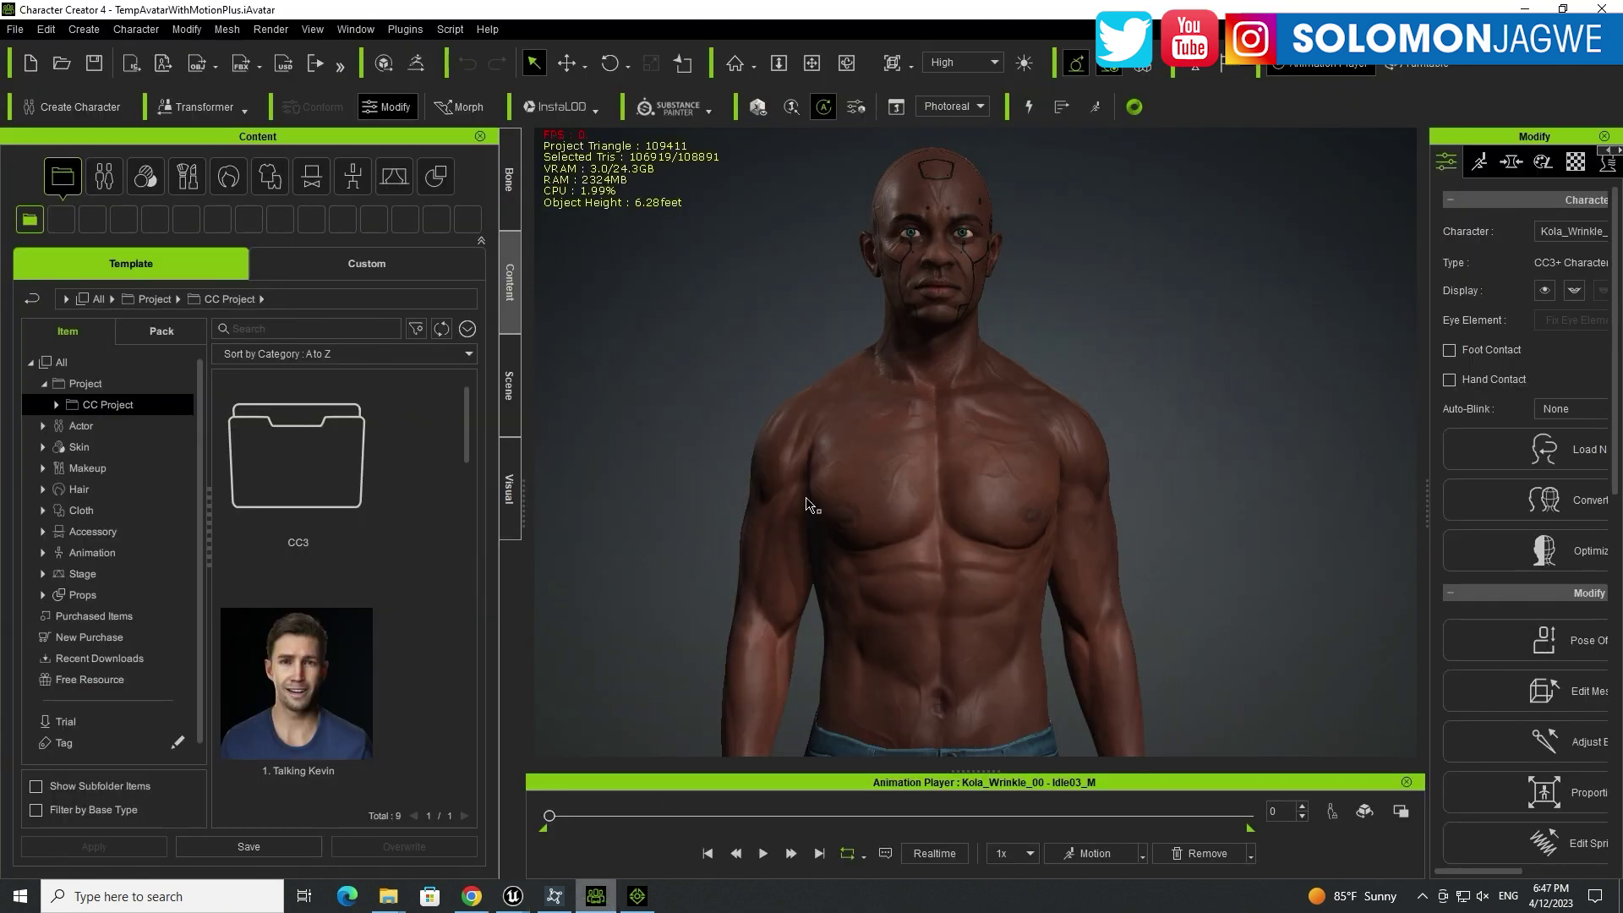
{"action": "left_click", "coordinate": [16, 34]}
{"action": "left_click", "coordinate": [69, 208]}
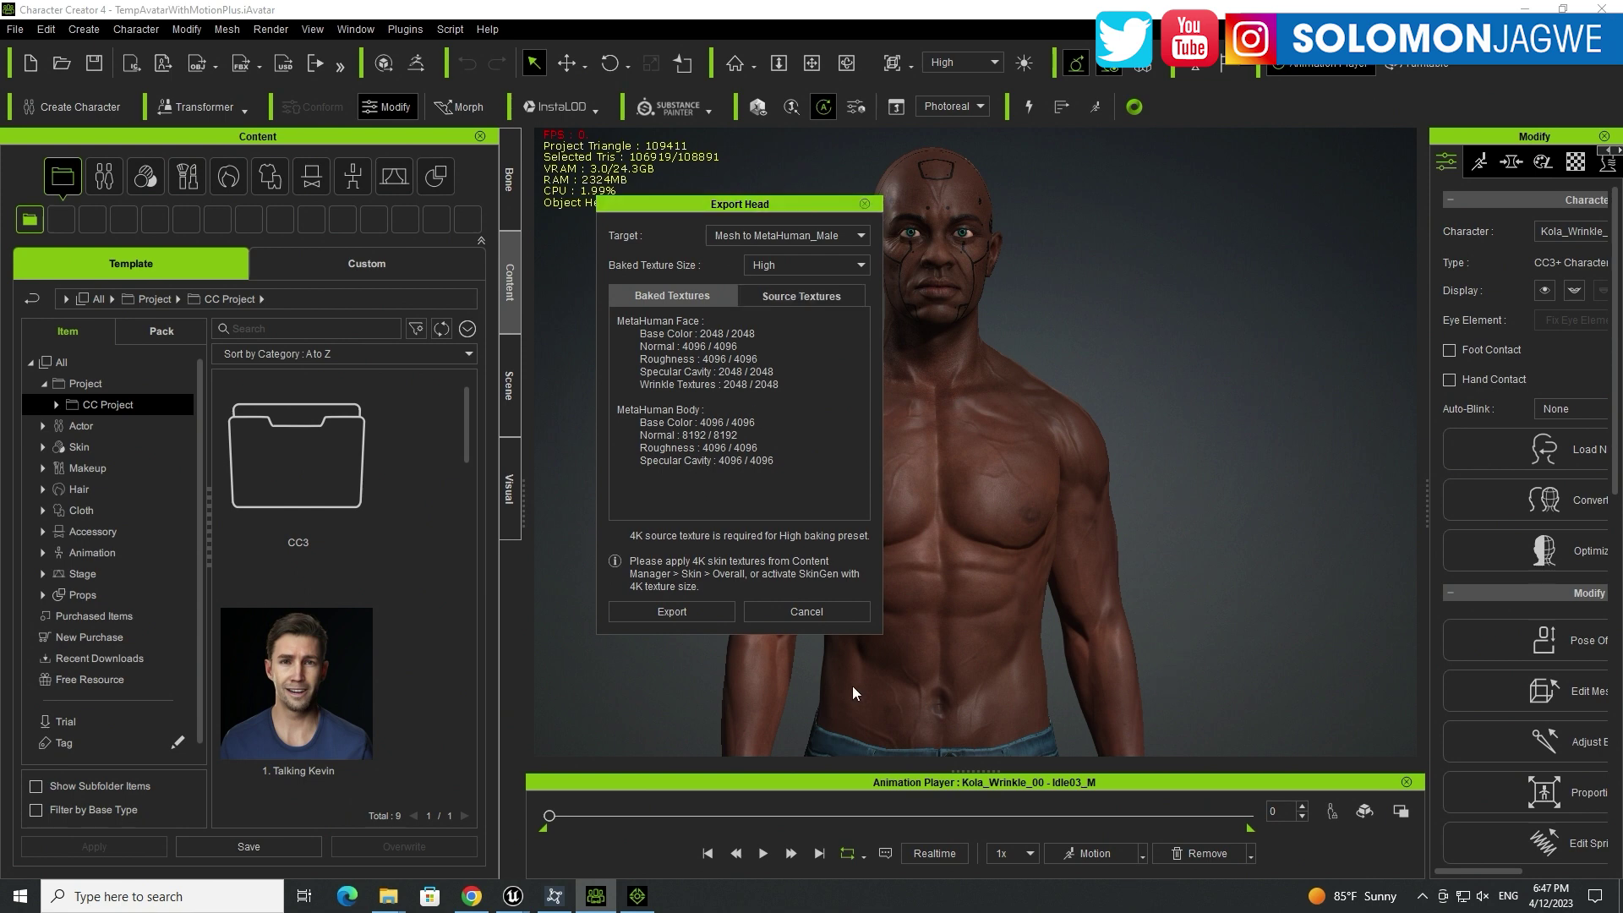
{"action": "left_click", "coordinate": [865, 205]}
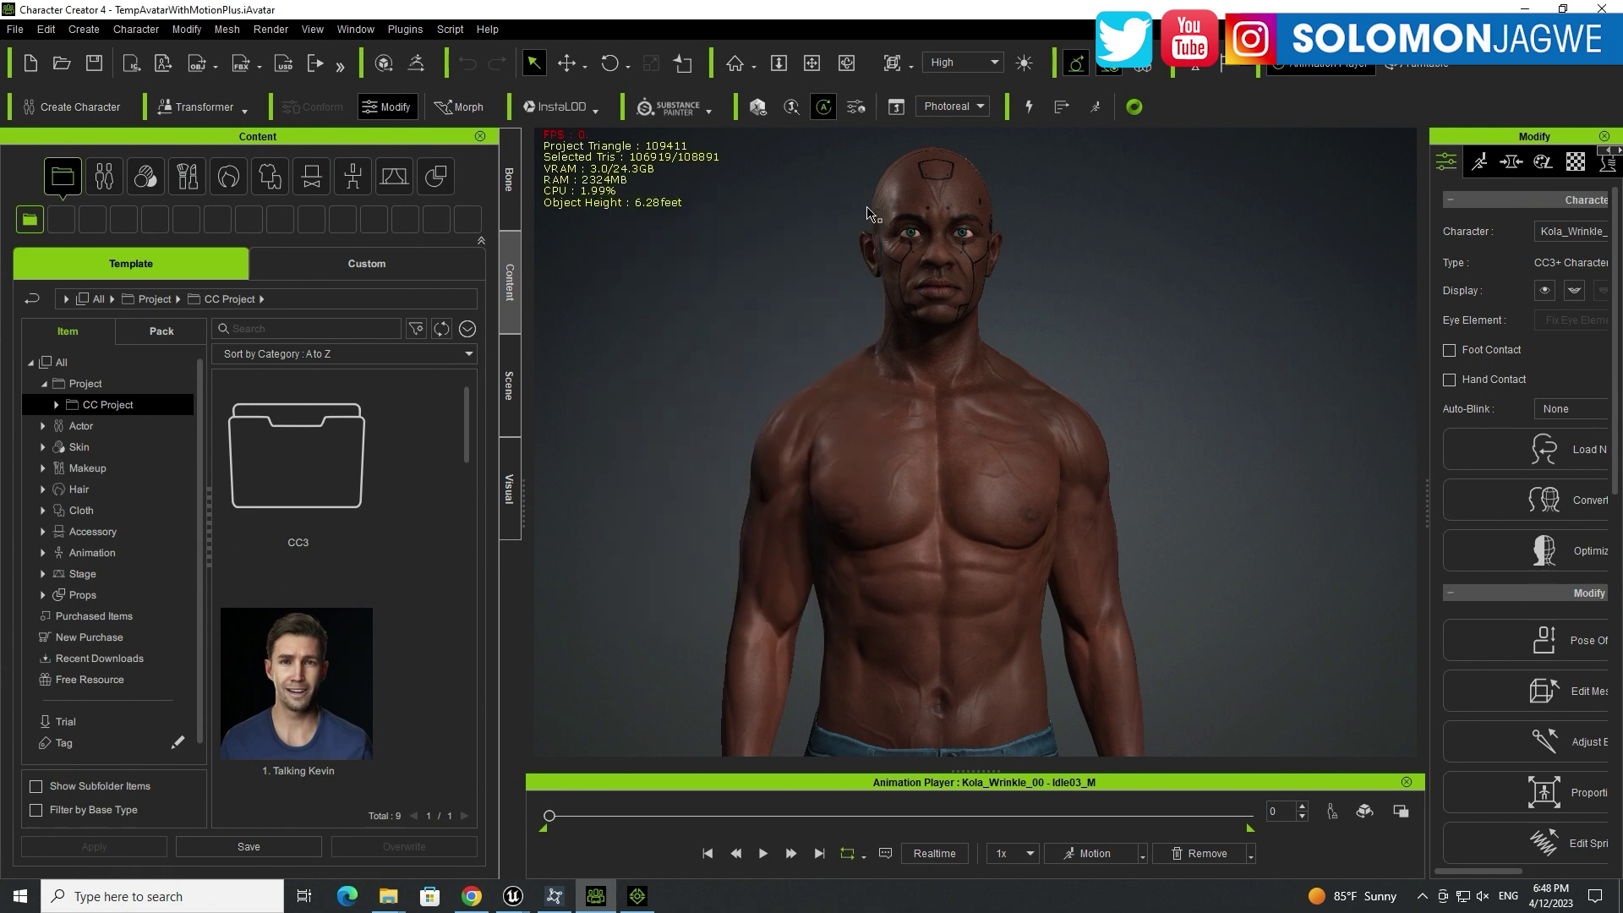
{"action": "left_click", "coordinate": [1526, 8]}
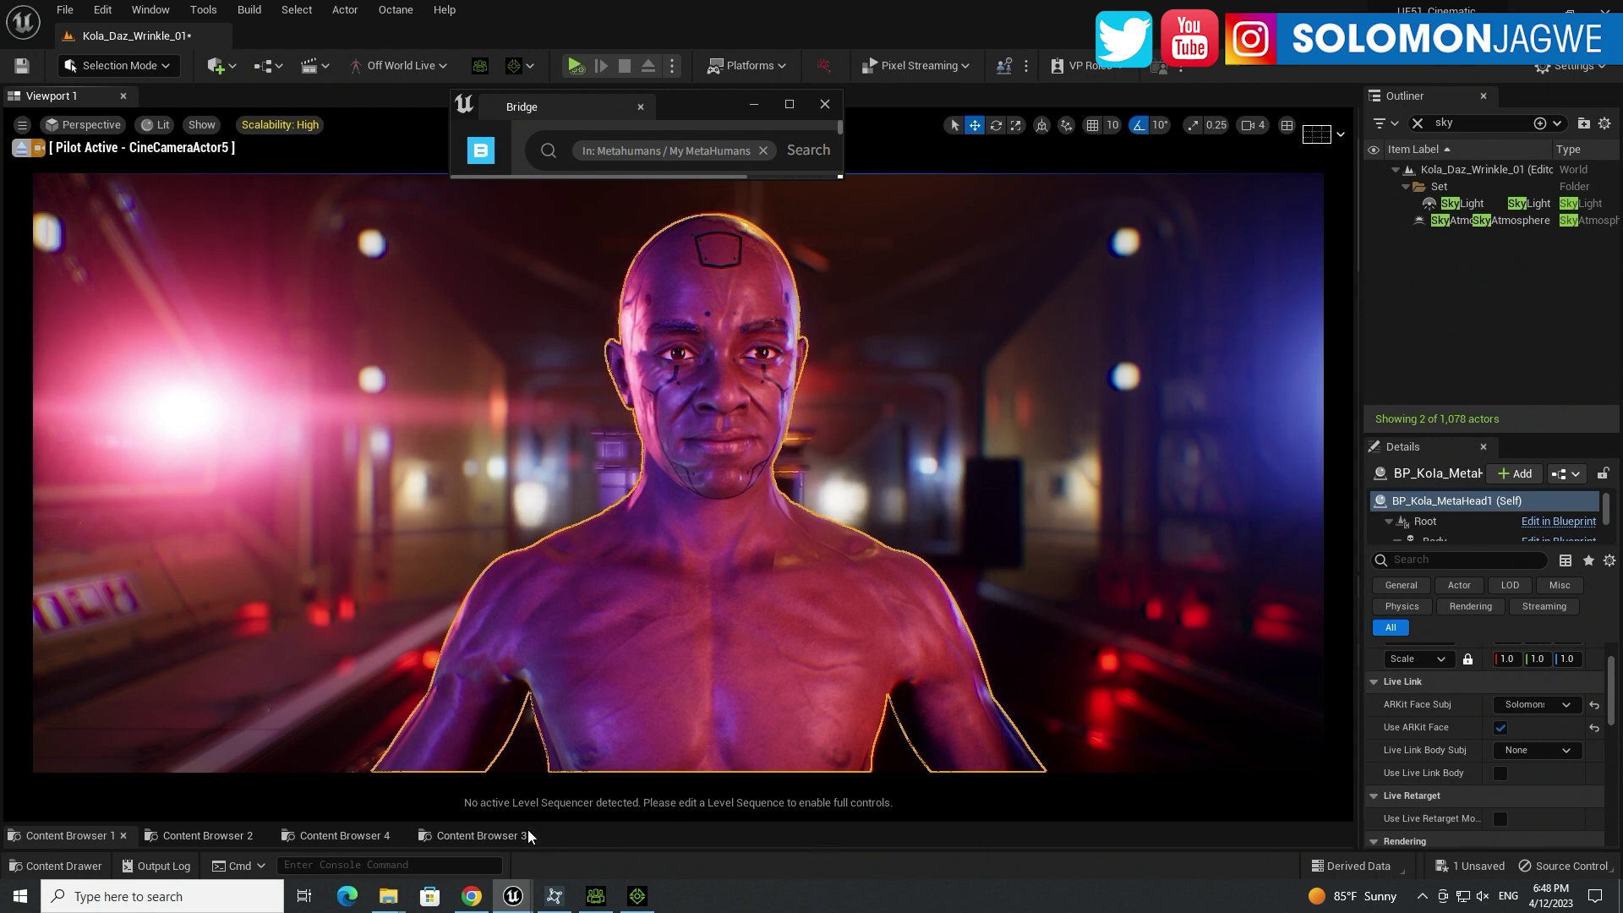
Step: Make the Content Browser area slightly taller and cancel the pending autosave
{"action": "mouse_move", "coordinate": [537, 827]}
{"action": "left_mouse_down"}
{"action": "mouse_move", "coordinate": [540, 722]}
{"action": "mouse_move", "coordinate": [539, 819]}
{"action": "left_mouse_up"}
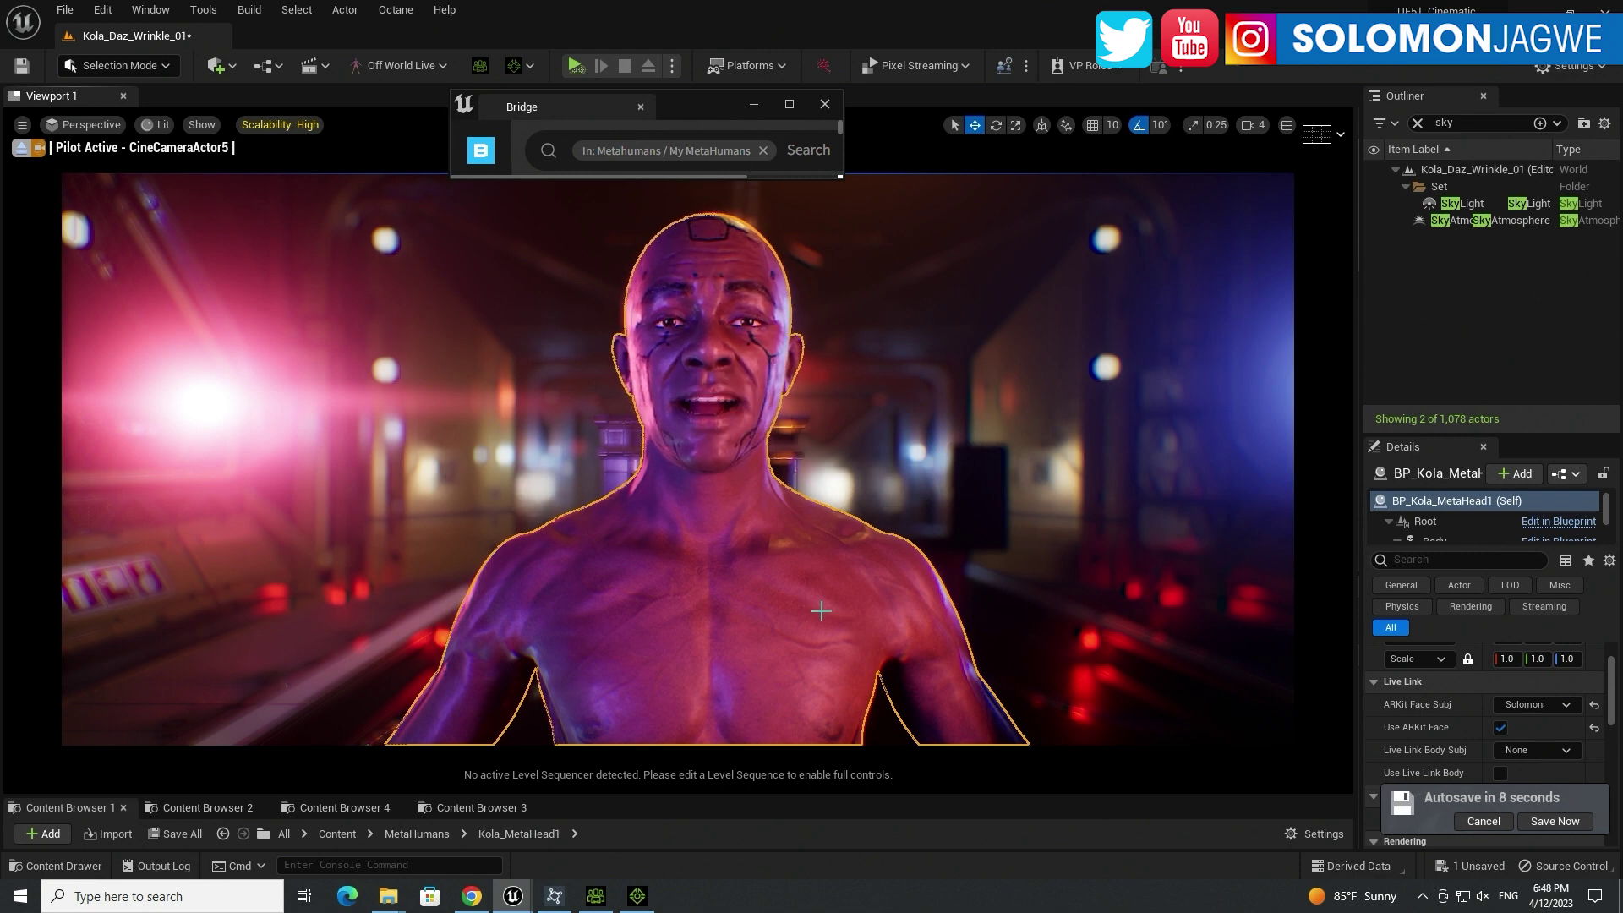
{"action": "left_click", "coordinate": [1483, 831]}
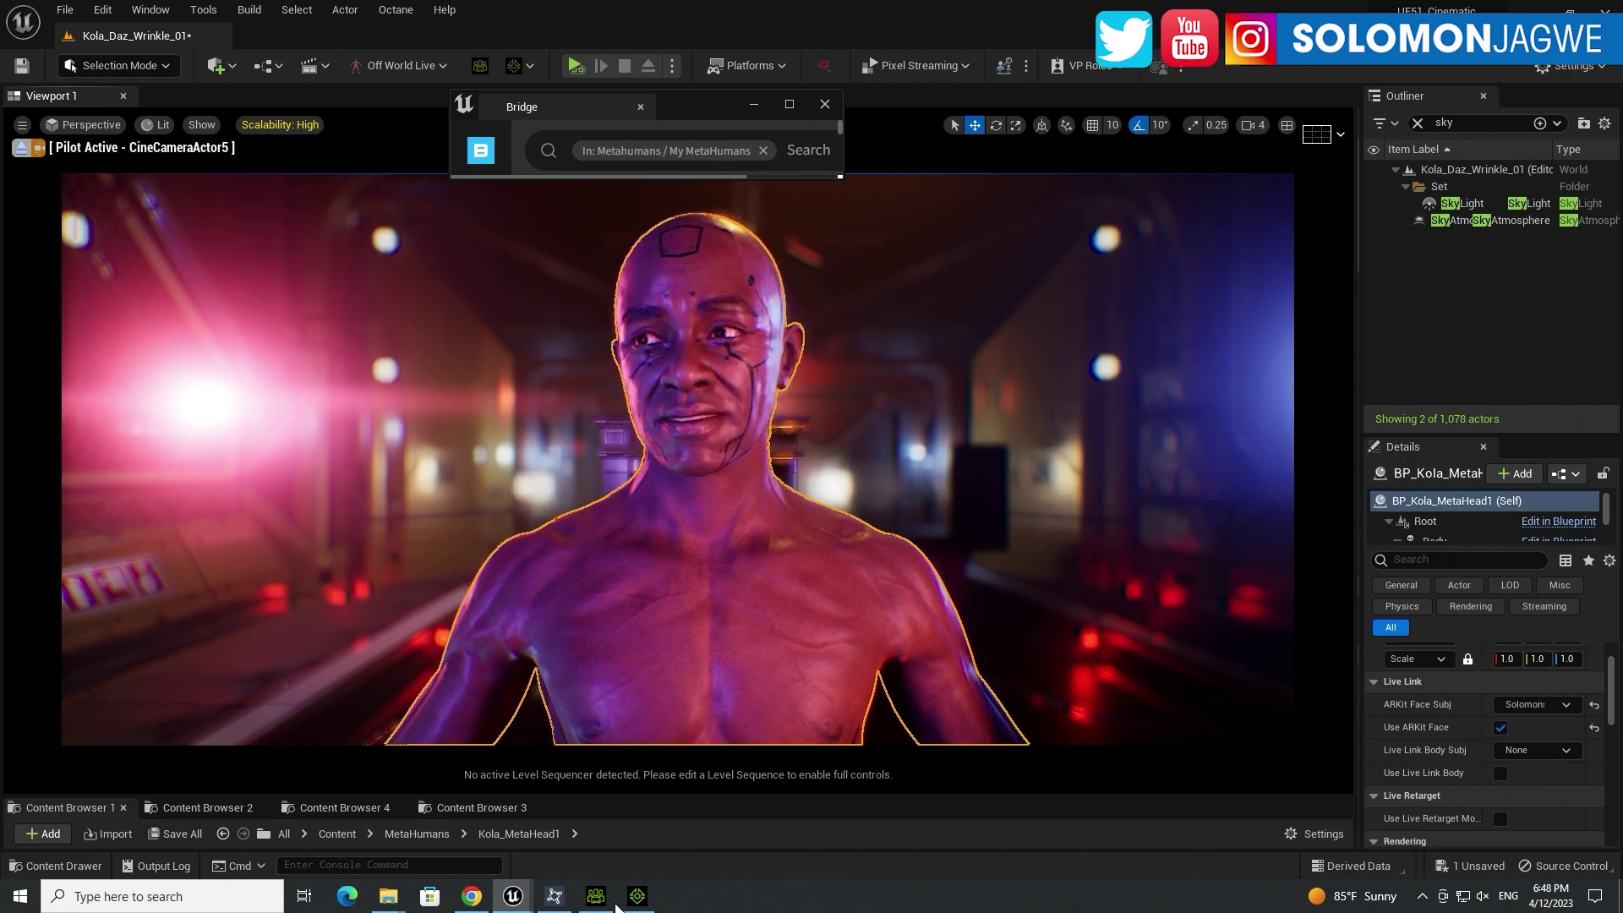
{"action": "left_click", "coordinate": [595, 896]}
{"action": "left_click", "coordinate": [596, 900]}
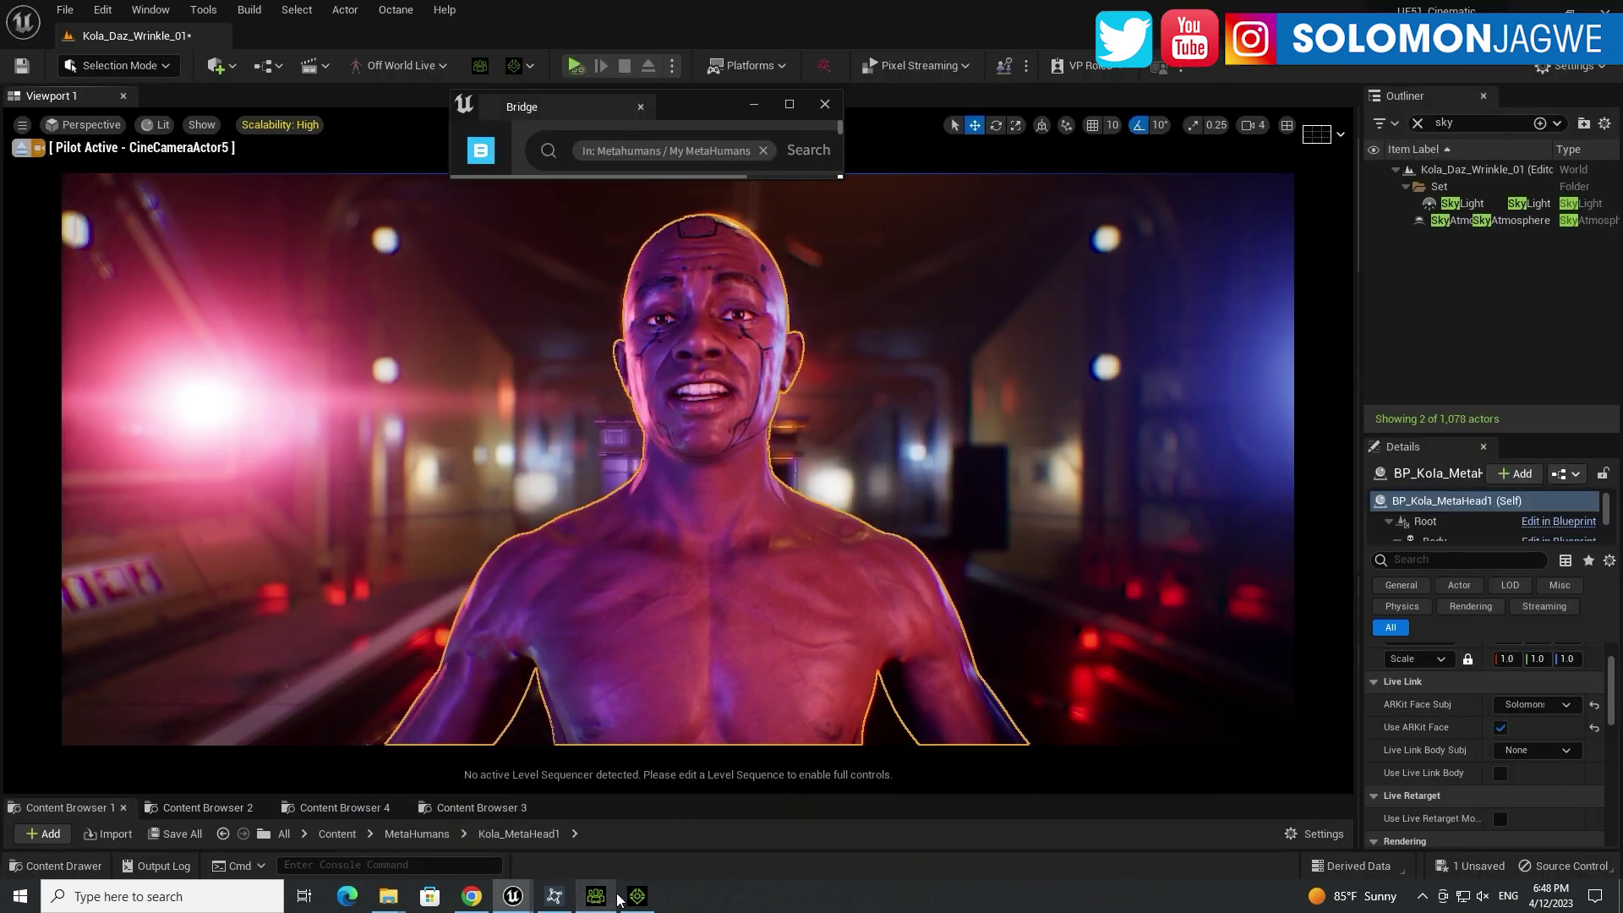
{"action": "mouse_move", "coordinate": [620, 899]}
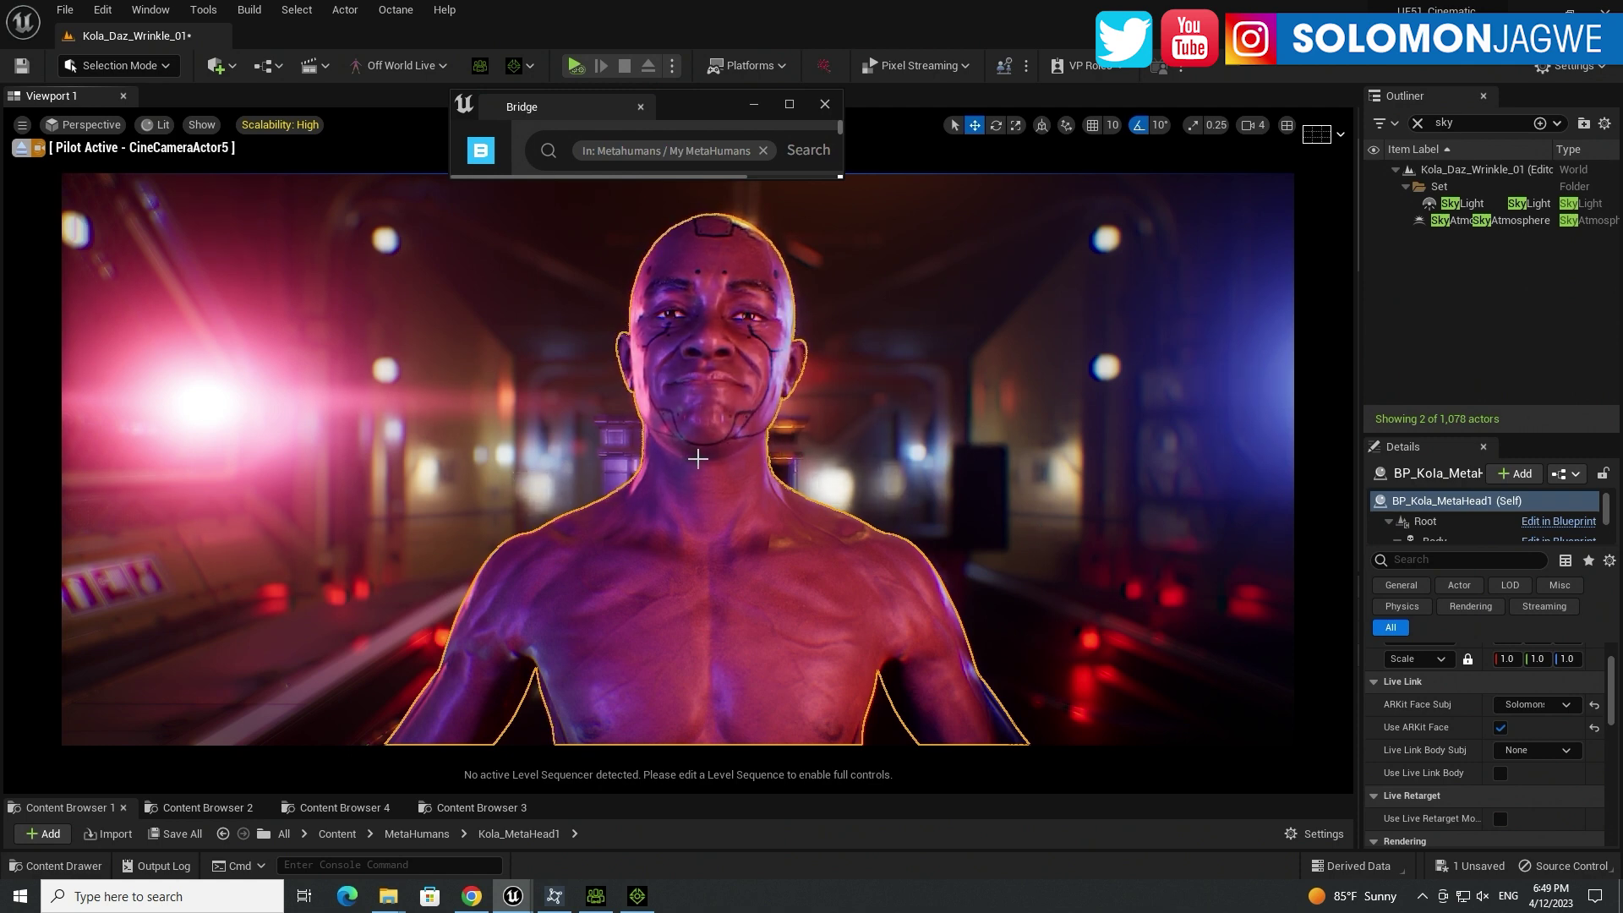
Step: Inspect BP_Kola_MetaHead1's full body from the front and both sides through CineCameraActor5
{"action": "left_click_drag", "start_coordinate": [696, 507], "coordinate": [871, 509], "text": "alt"}
{"action": "middle_click_drag", "start_coordinate": [684, 529], "coordinate": [630, 355], "text": "alt"}
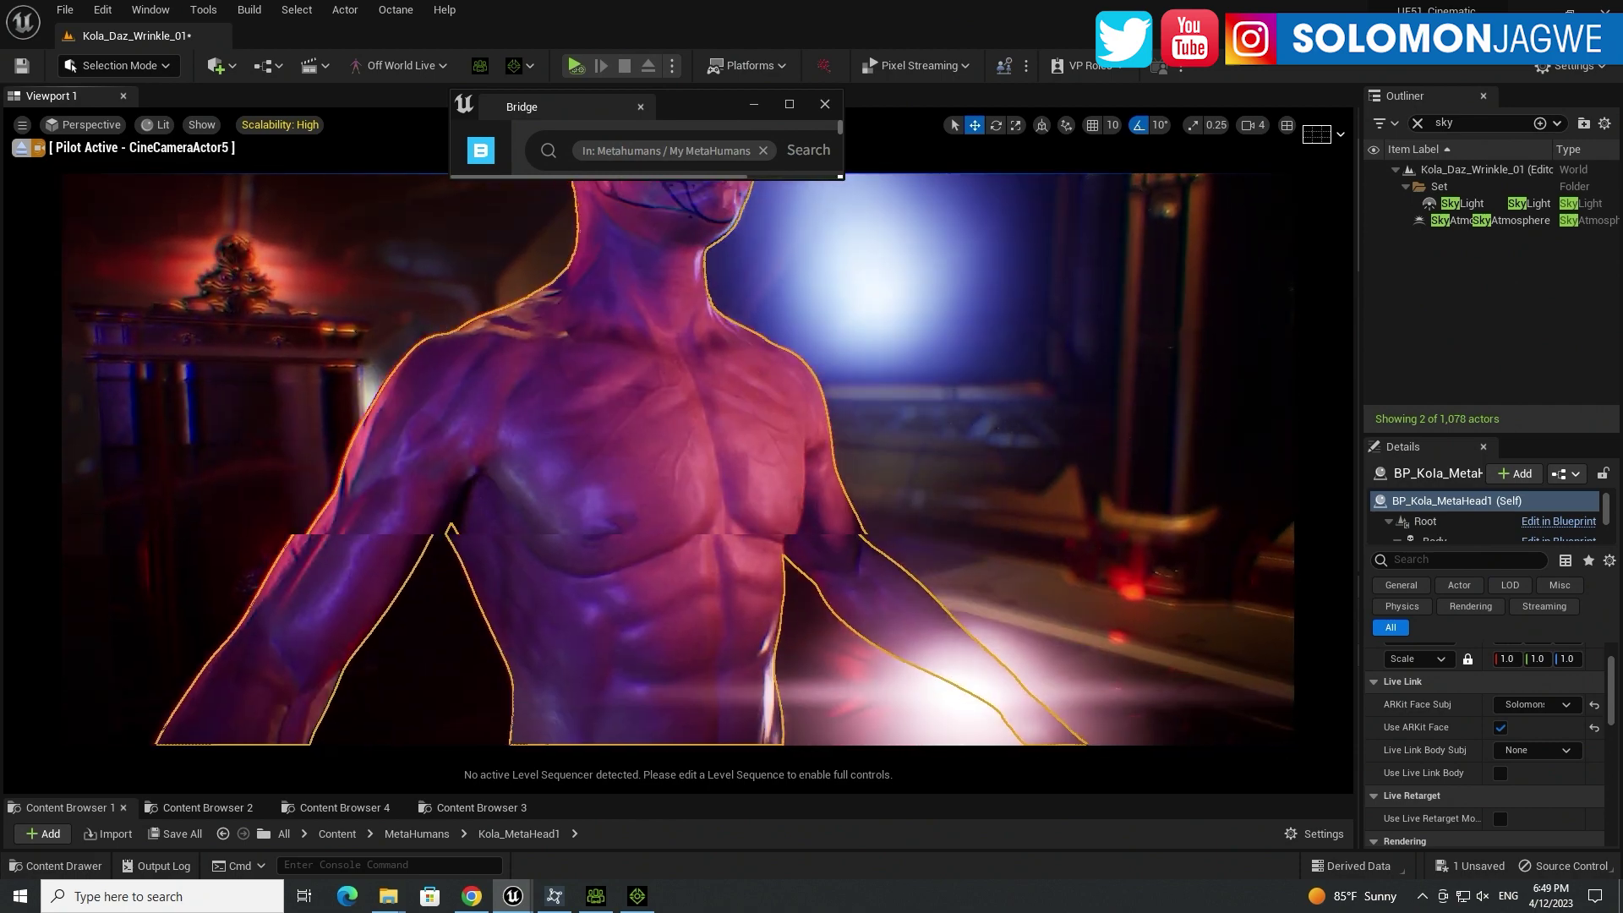
{"action": "scroll", "coordinate": [667, 497], "scroll_direction": "down", "scroll_amount": 1}
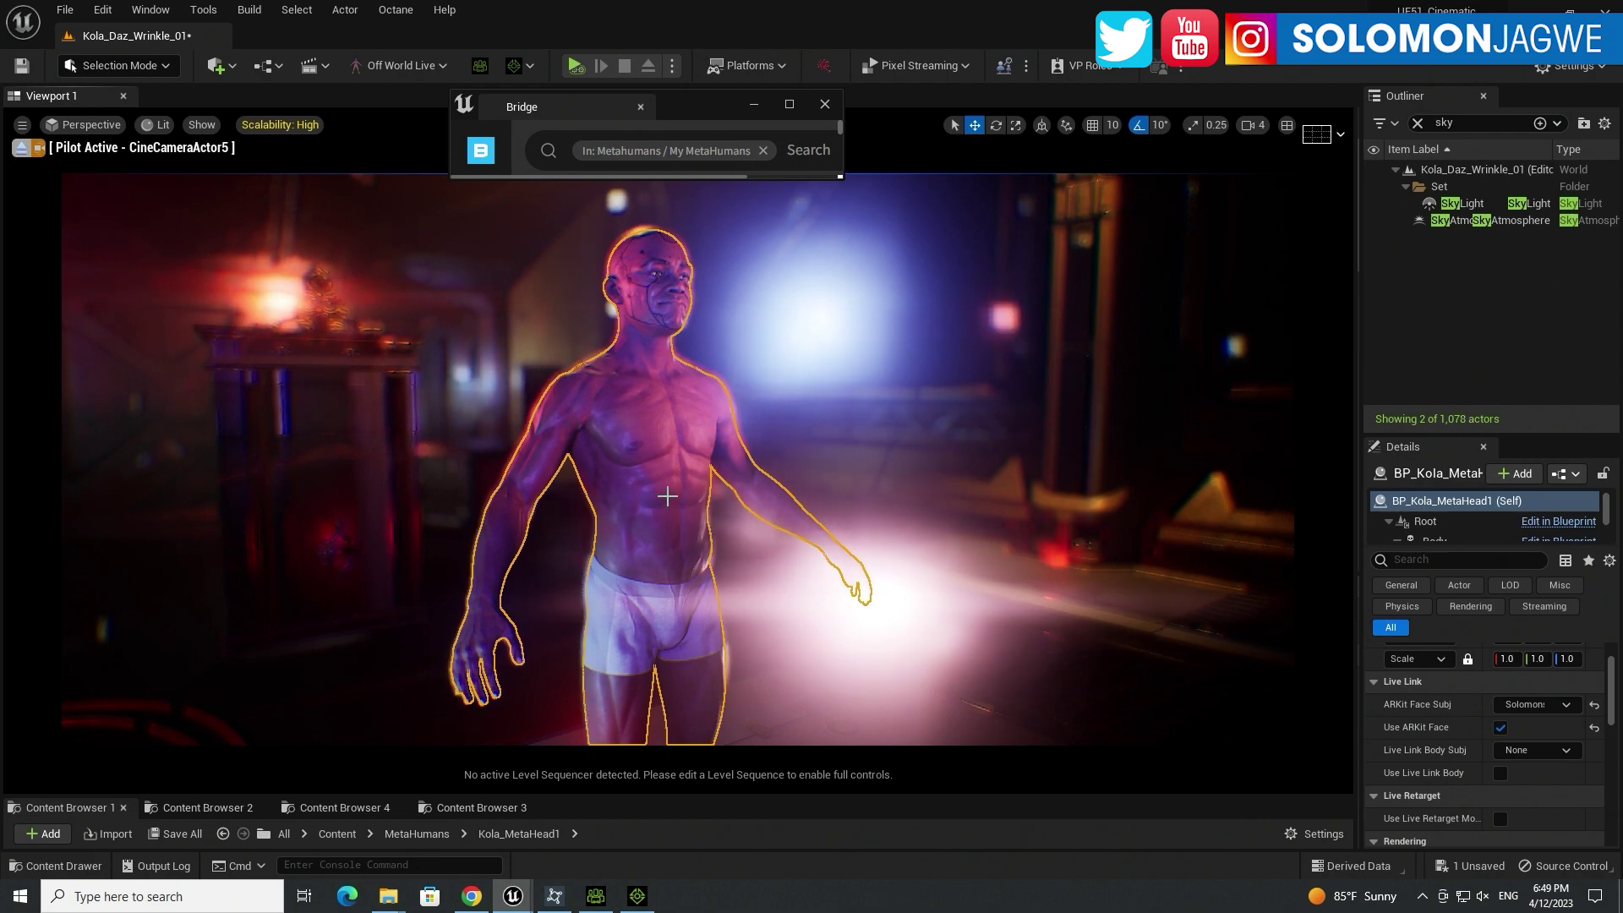
{"action": "scroll", "coordinate": [667, 496], "scroll_direction": "up", "scroll_amount": 1}
{"action": "scroll", "coordinate": [667, 496], "scroll_direction": "down", "scroll_amount": 3}
{"action": "left_click_drag", "start_coordinate": [666, 496], "coordinate": [338, 503], "text": "alt"}
{"action": "left_click_drag", "start_coordinate": [592, 545], "coordinate": [182, 545]}
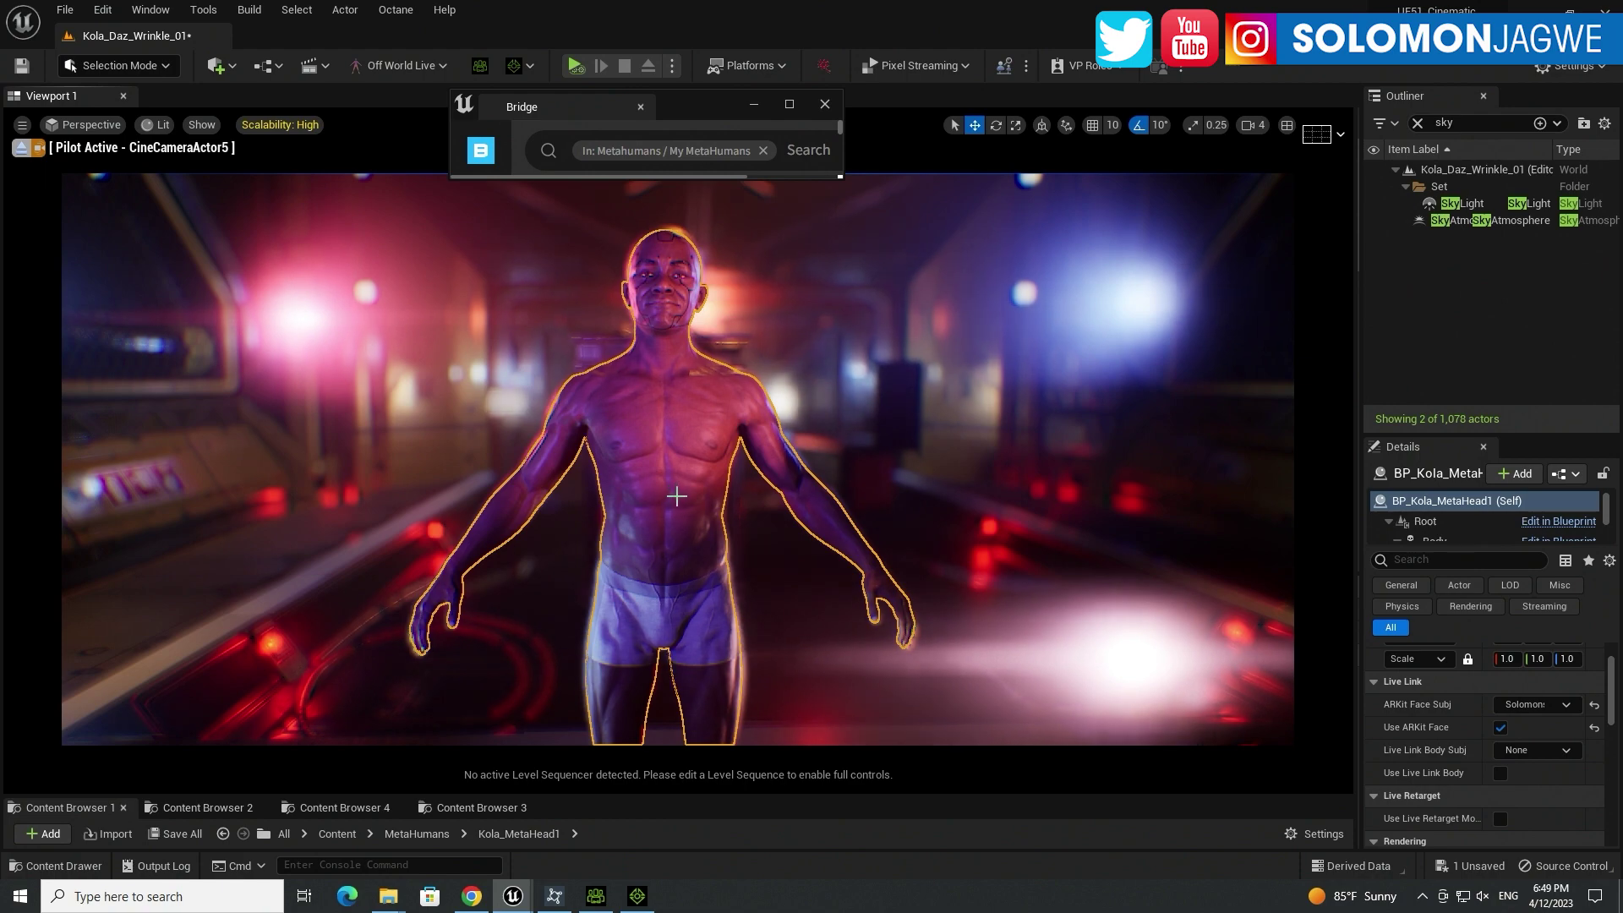
{"action": "left_click_drag", "start_coordinate": [628, 506], "coordinate": [576, 507], "text": "alt"}
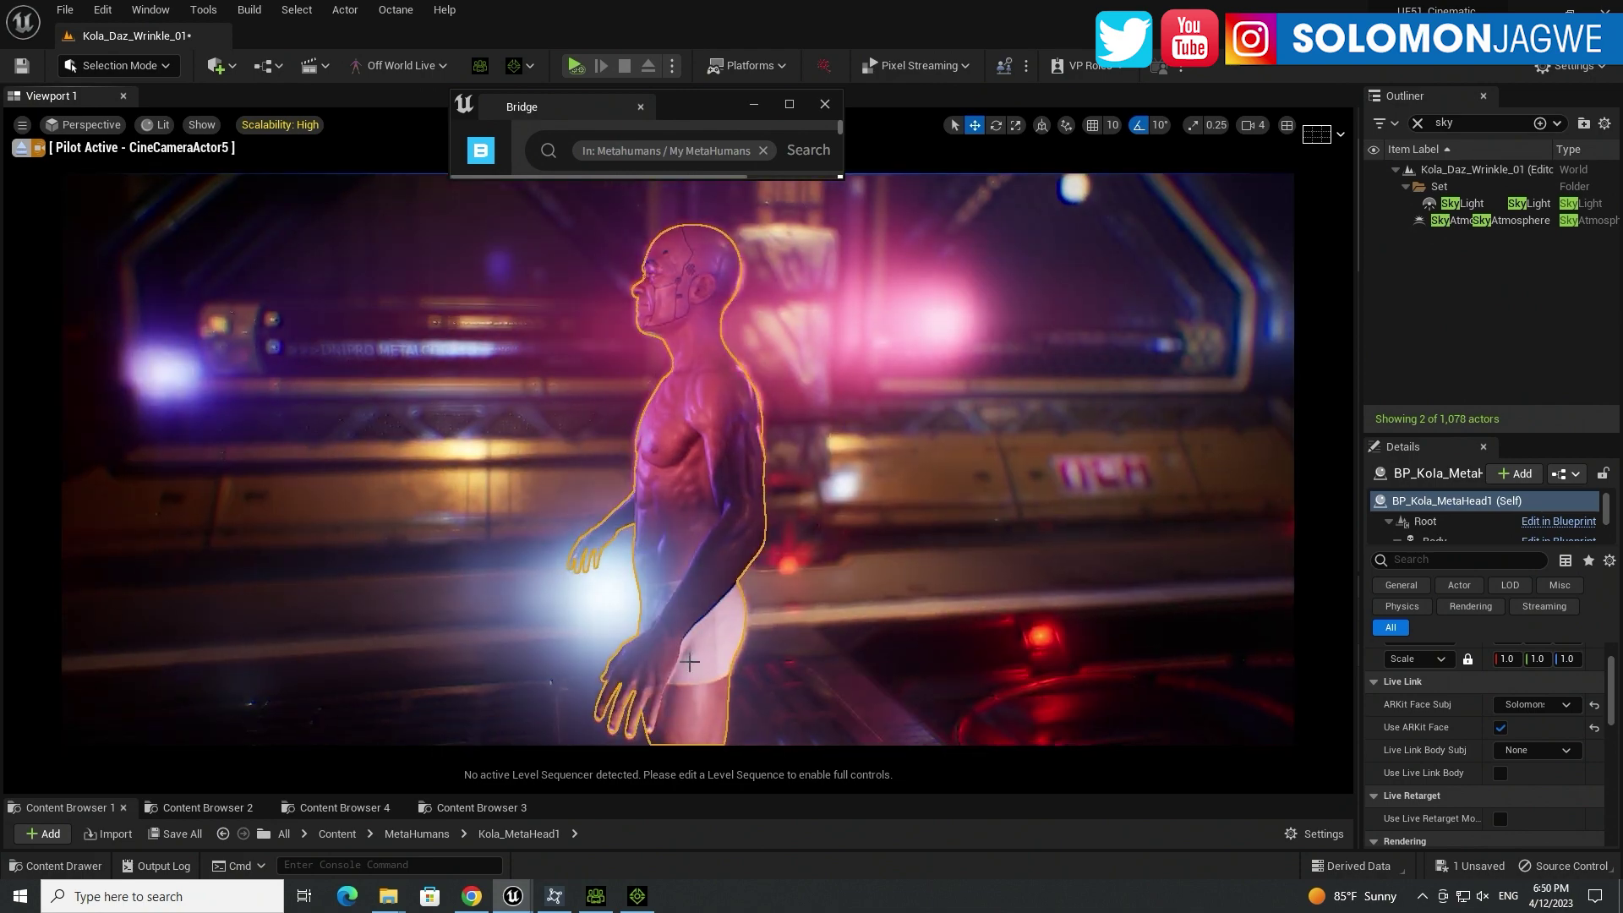
Step: Switch to Character Creator 4 to inspect the Kola_Wrinkle character's torso from a slight angle for comparison, and return to Unreal Editor
{"action": "left_click", "coordinate": [595, 896]}
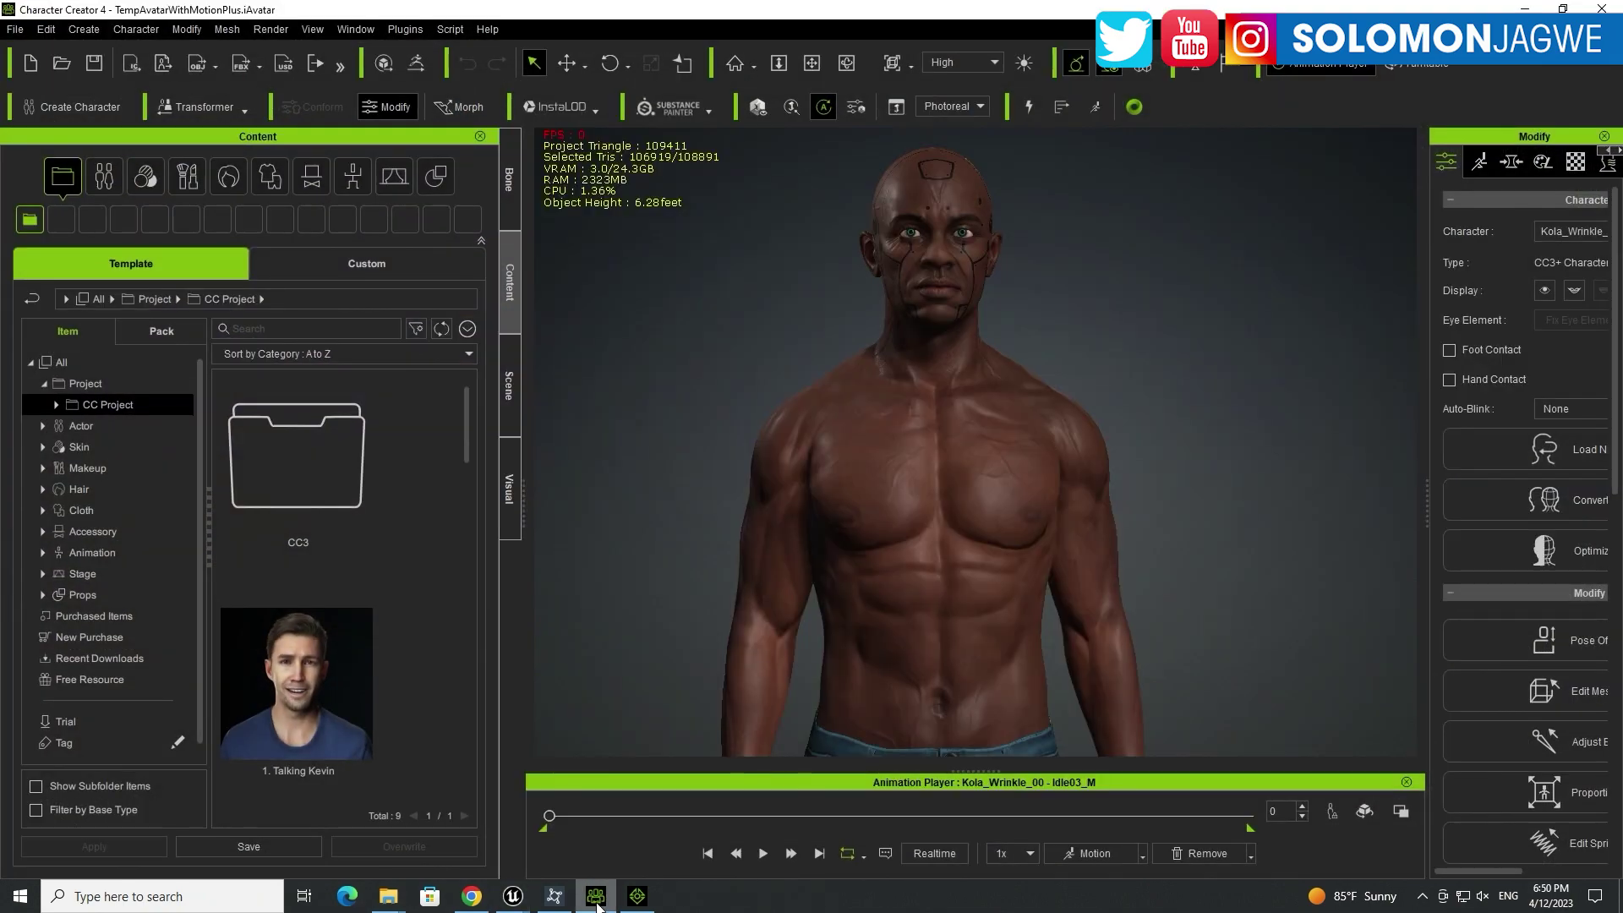
{"action": "left_click_drag", "start_coordinate": [1058, 472], "coordinate": [1187, 465], "text": "alt"}
{"action": "right_click_drag", "start_coordinate": [1187, 465], "coordinate": [1107, 467]}
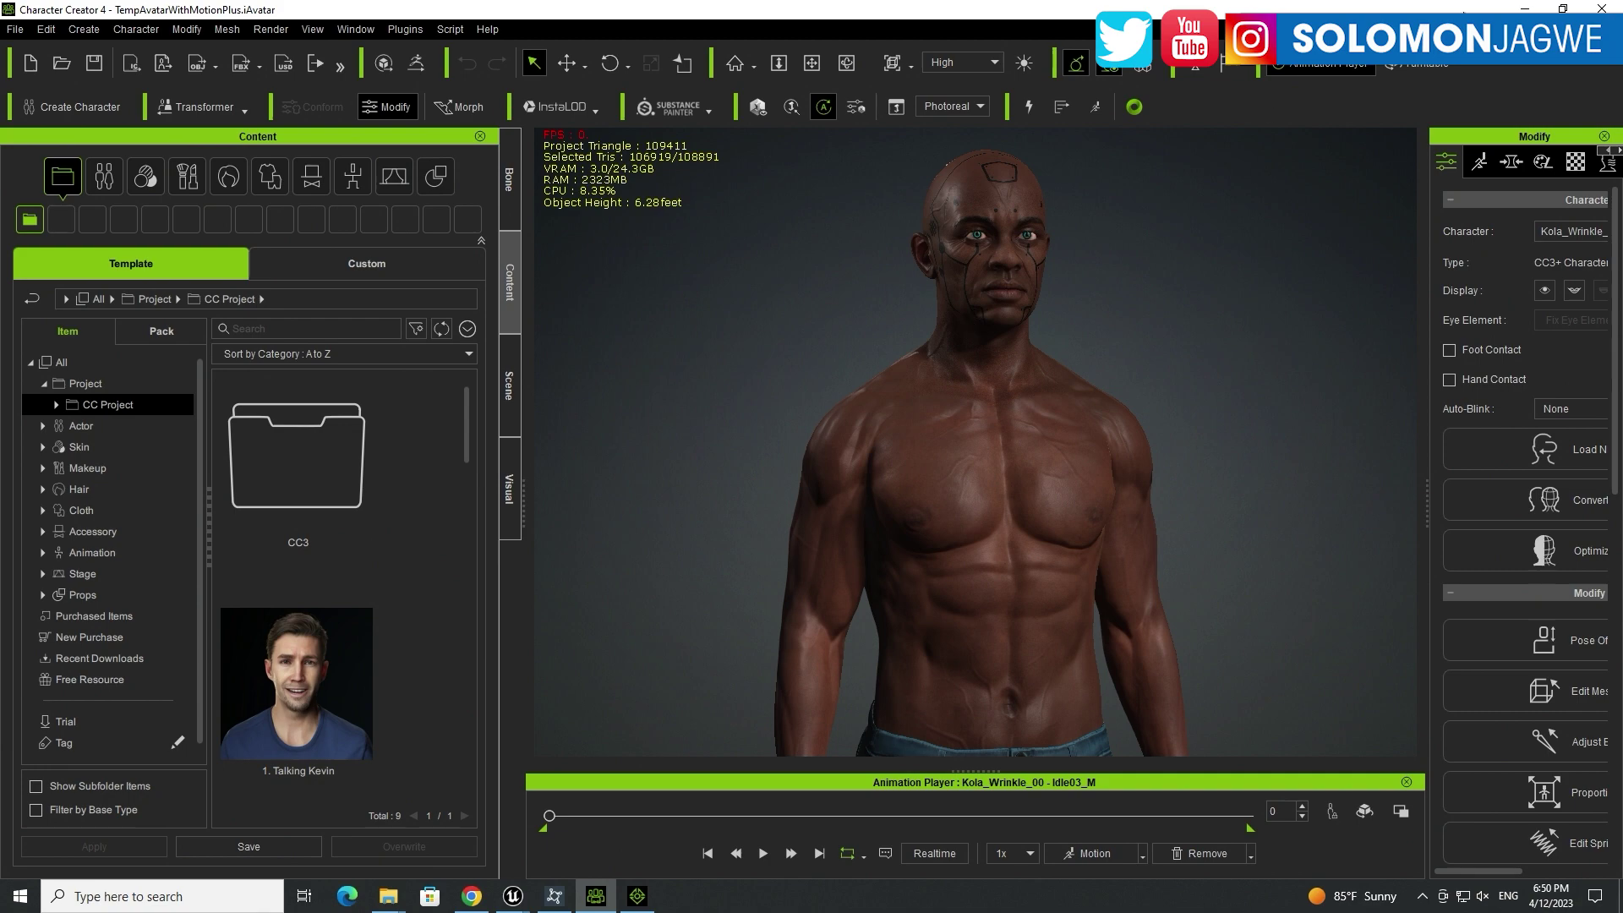
{"action": "left_click", "coordinate": [1524, 10]}
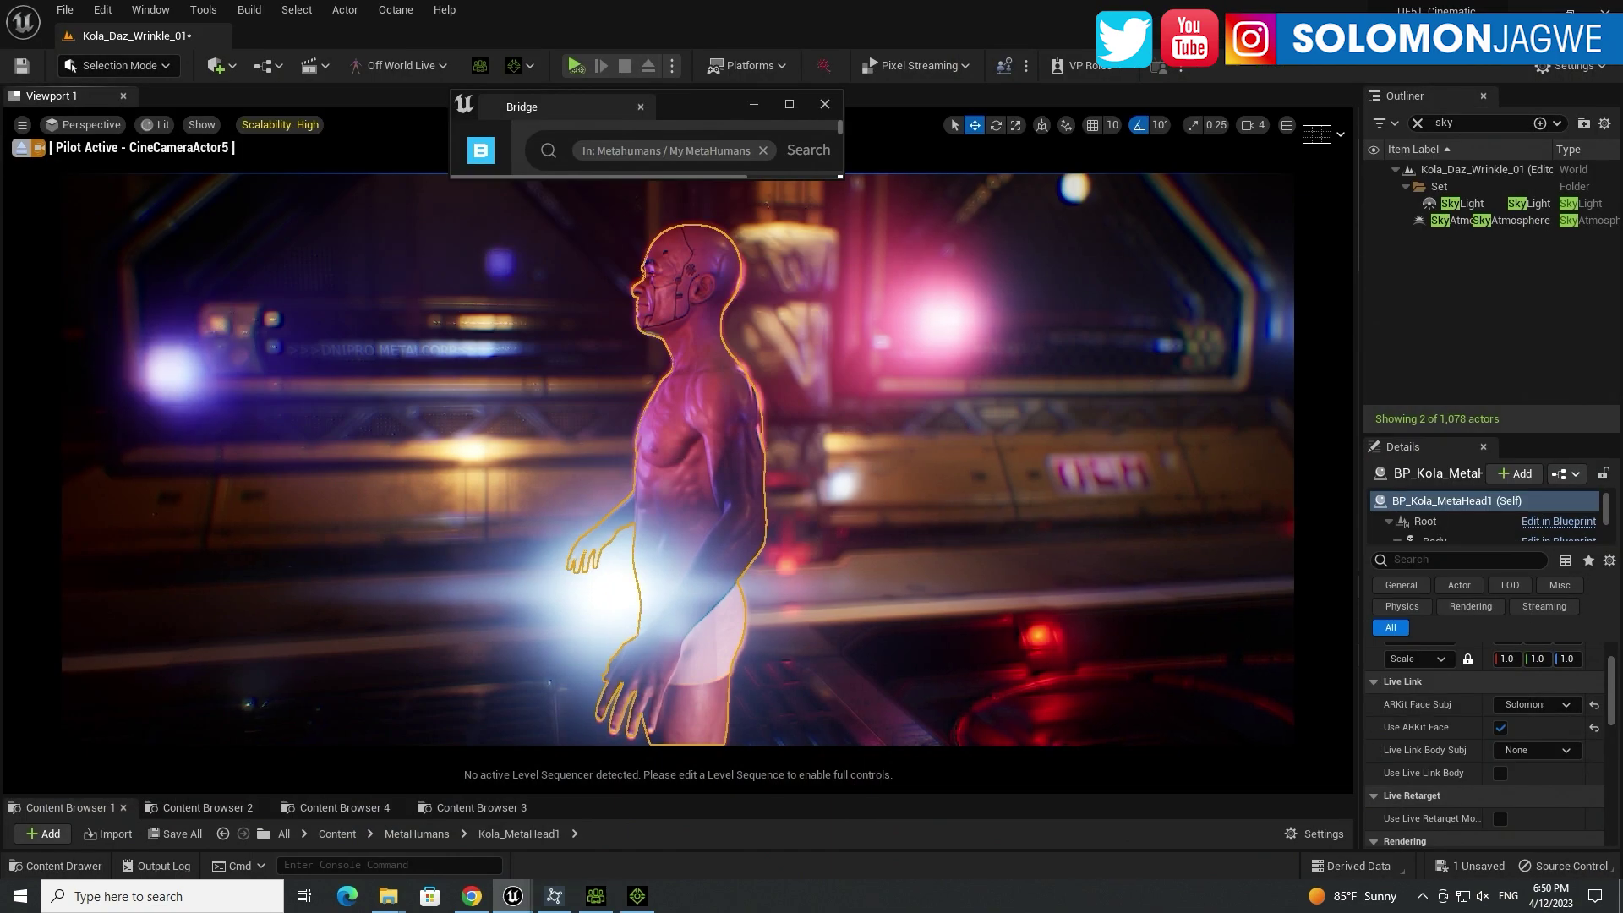
Step: Enlarge the Content Browser area and open the Content/Models/Characters folder in Content Browser 4
{"action": "left_click_drag", "start_coordinate": [482, 683], "coordinate": [837, 683], "text": "alt"}
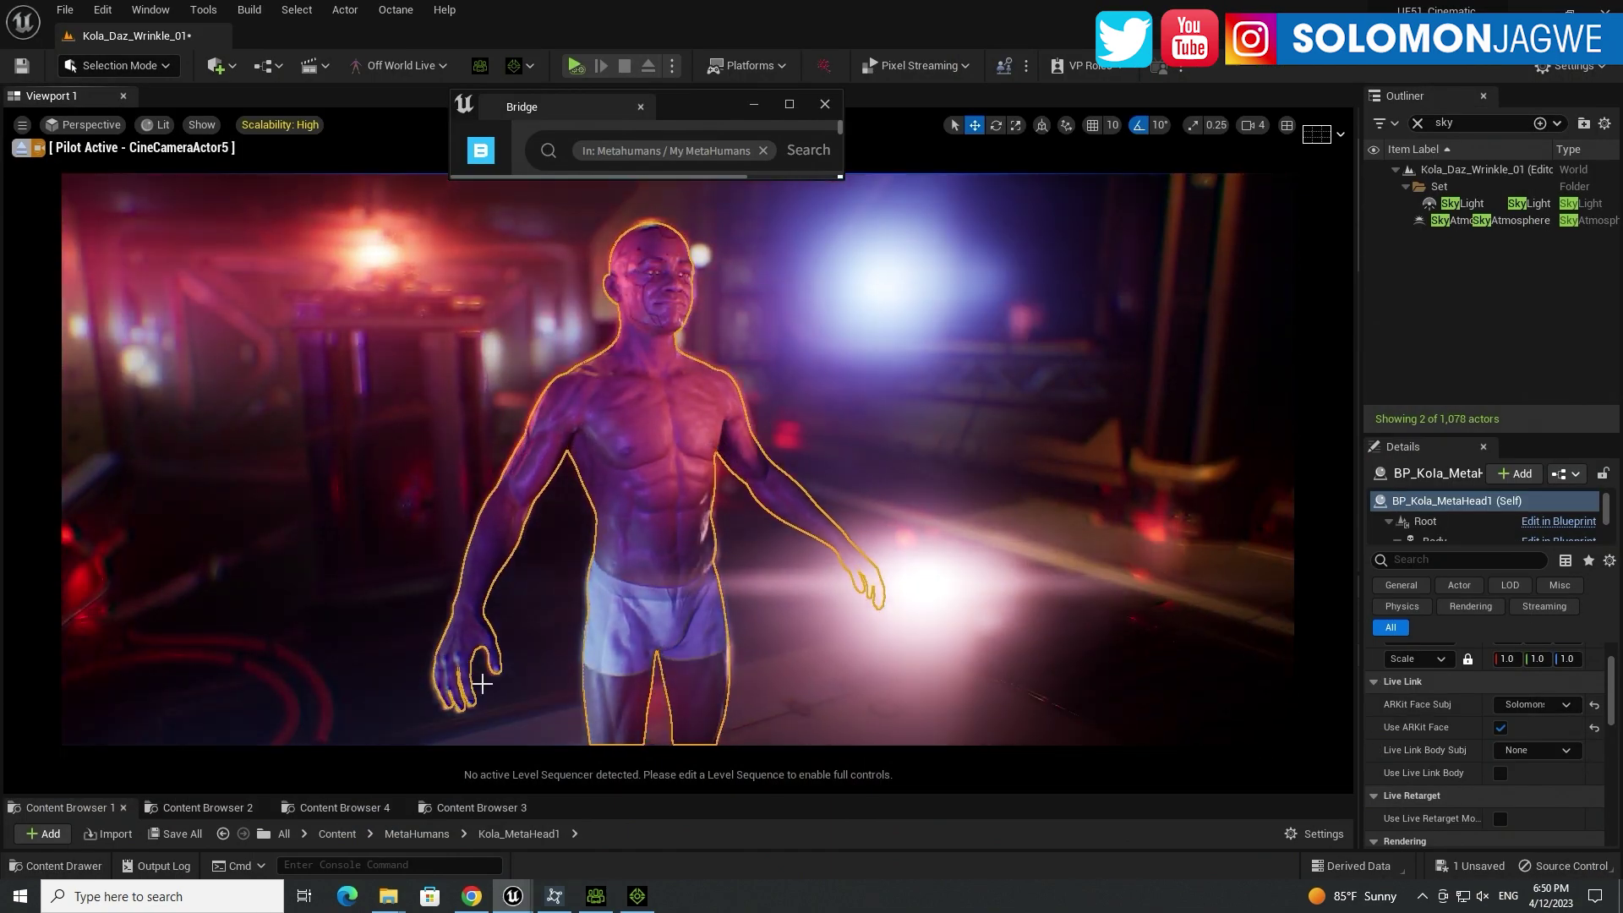
{"action": "left_click_drag", "start_coordinate": [602, 796], "coordinate": [601, 483]}
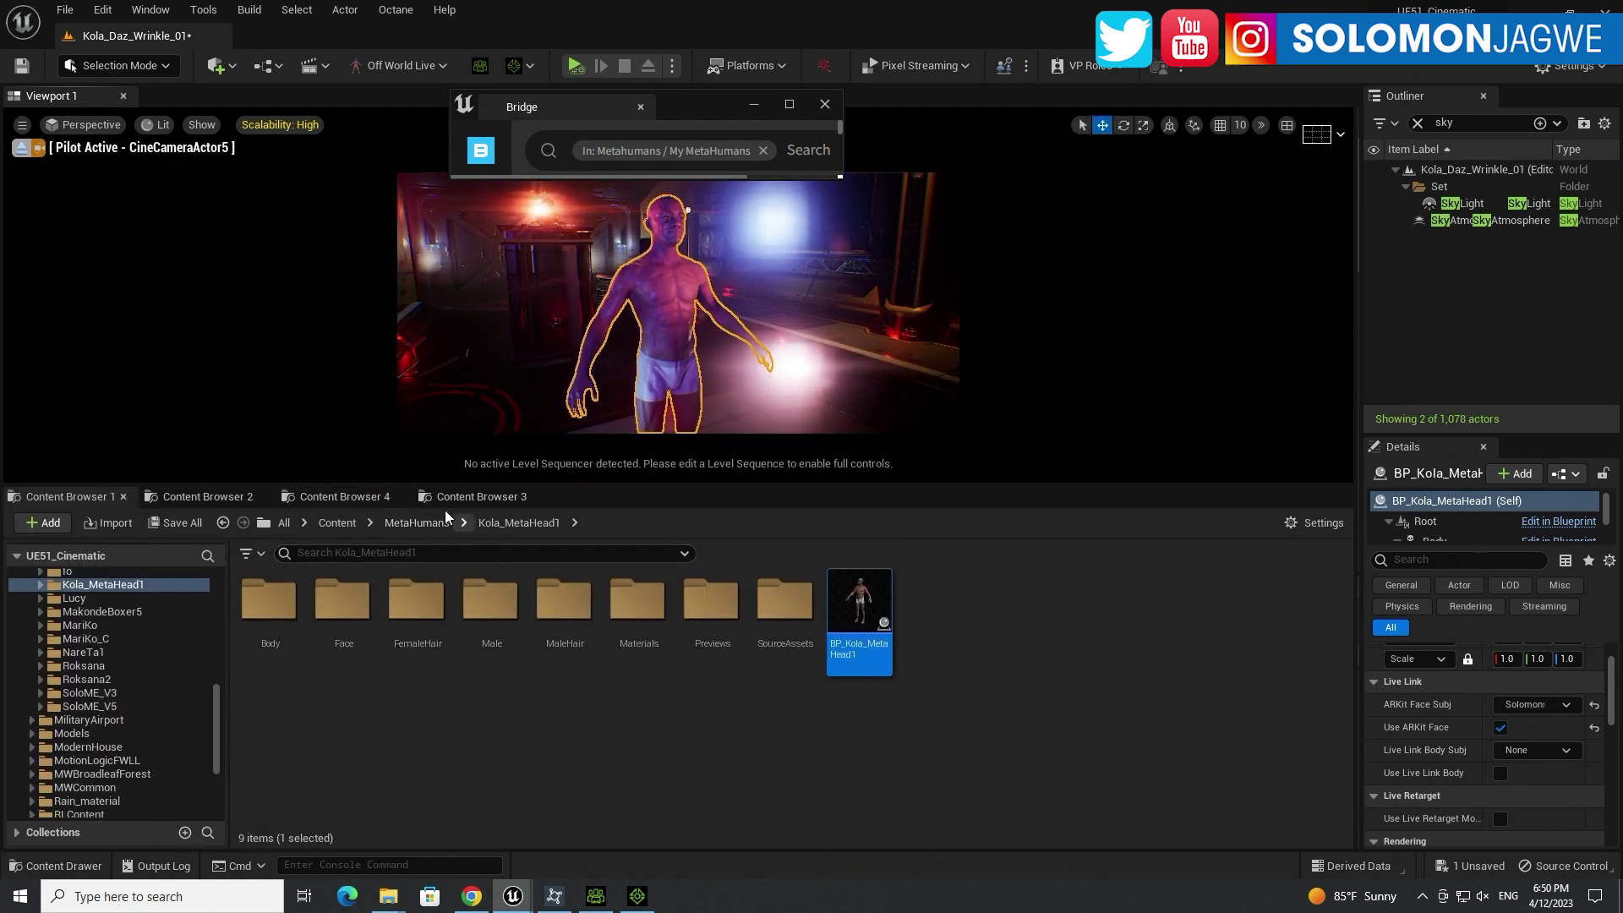
{"action": "left_click", "coordinate": [342, 497]}
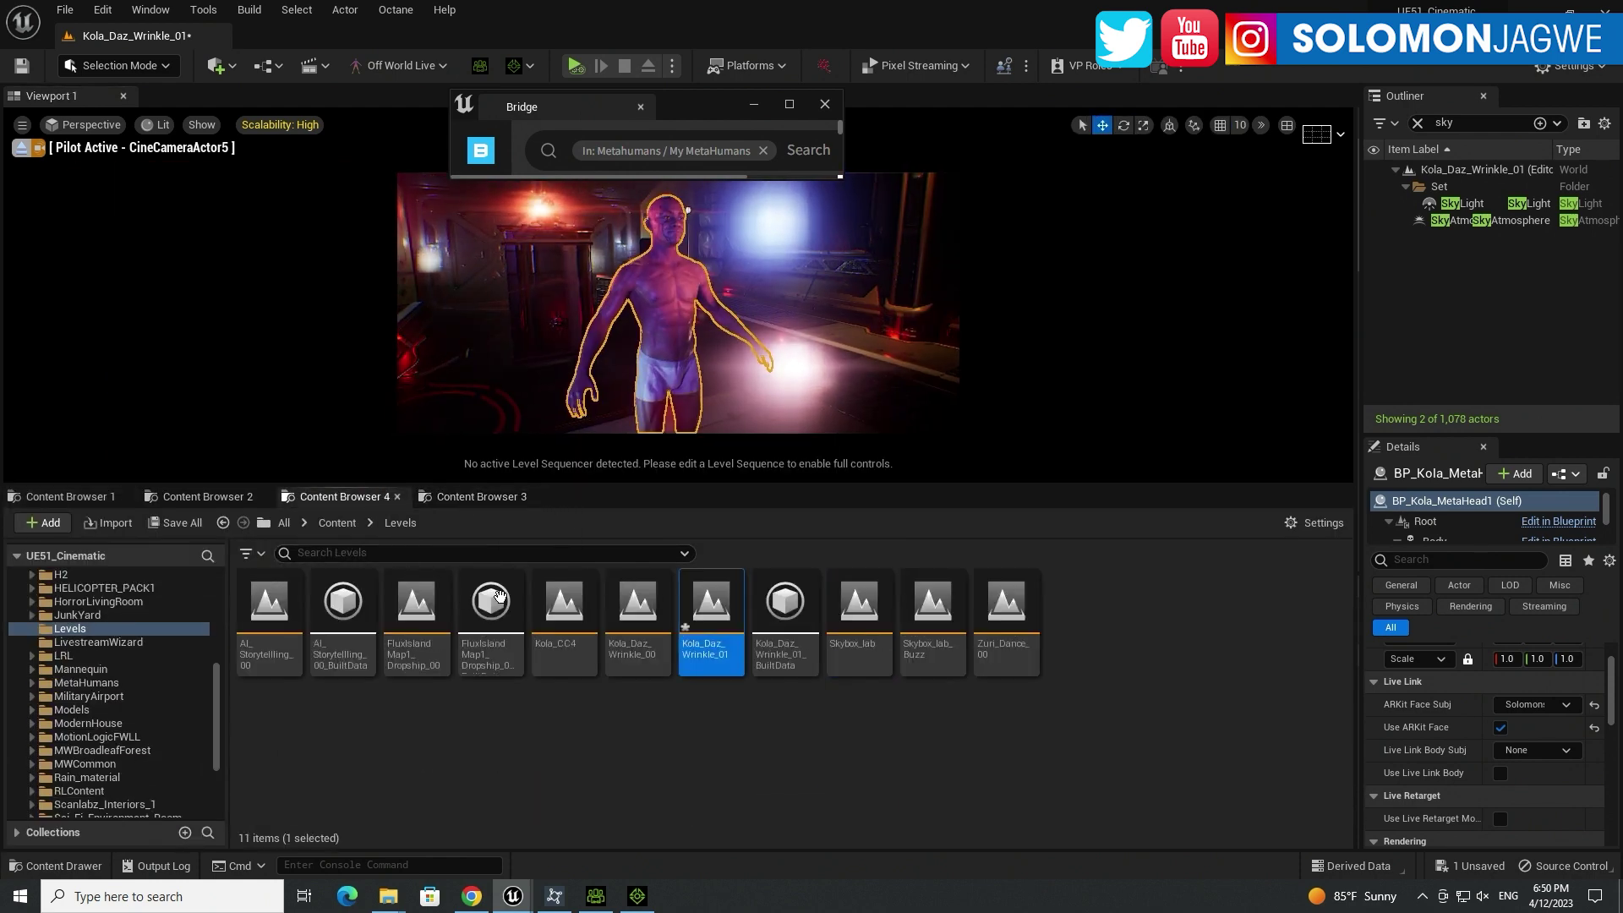
{"action": "left_click", "coordinate": [336, 523]}
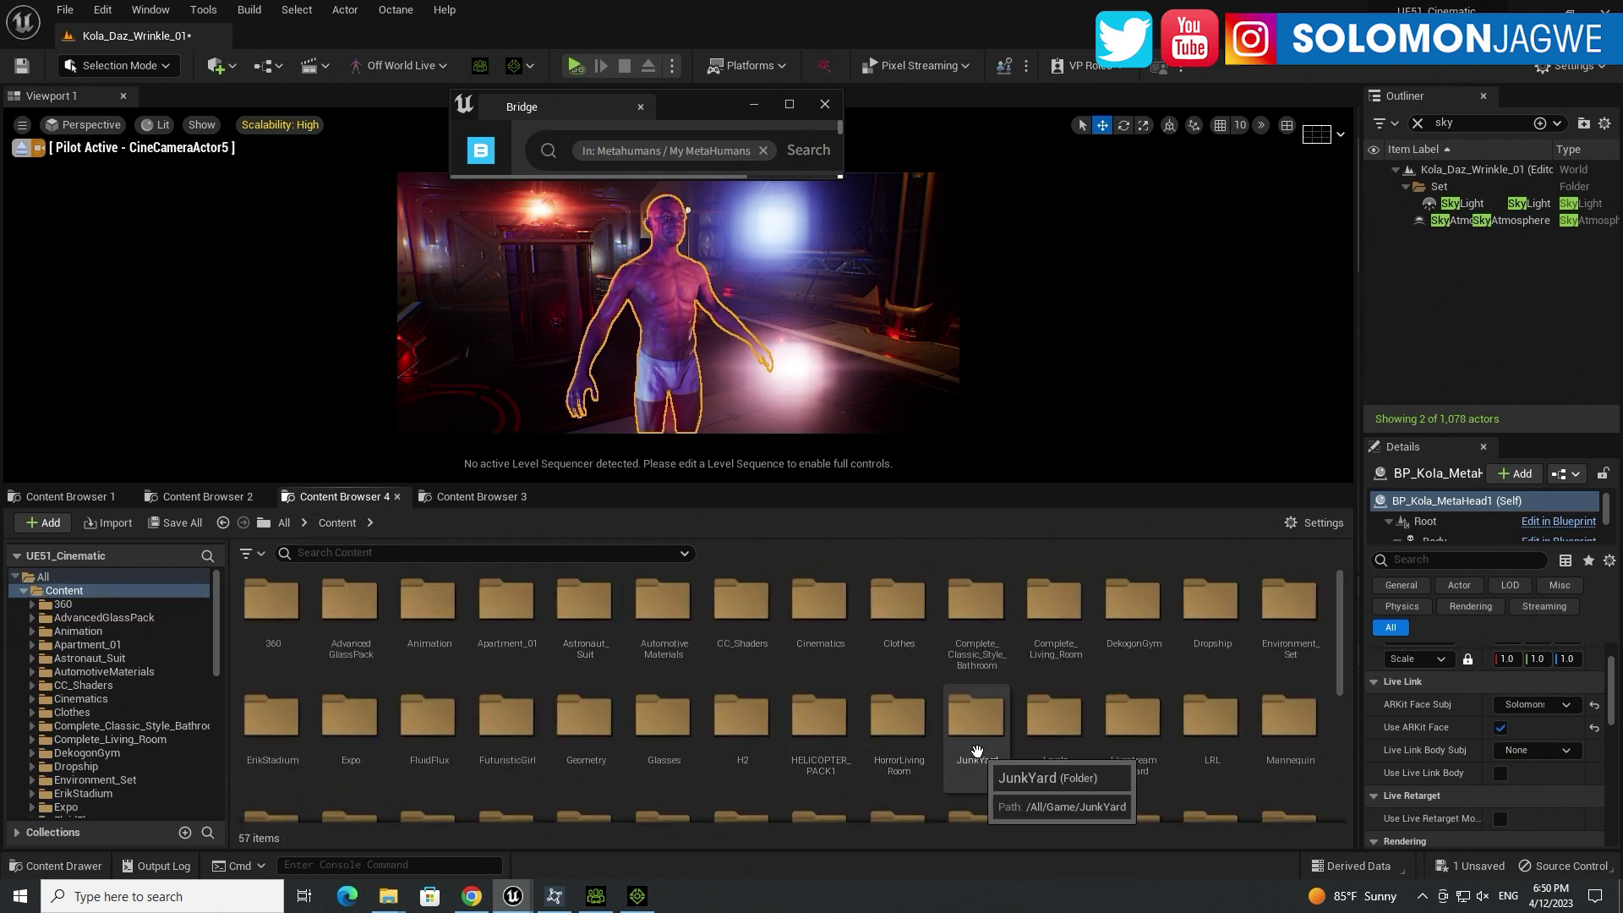
{"action": "scroll", "coordinate": [1108, 741], "scroll_direction": "down", "scroll_amount": 2}
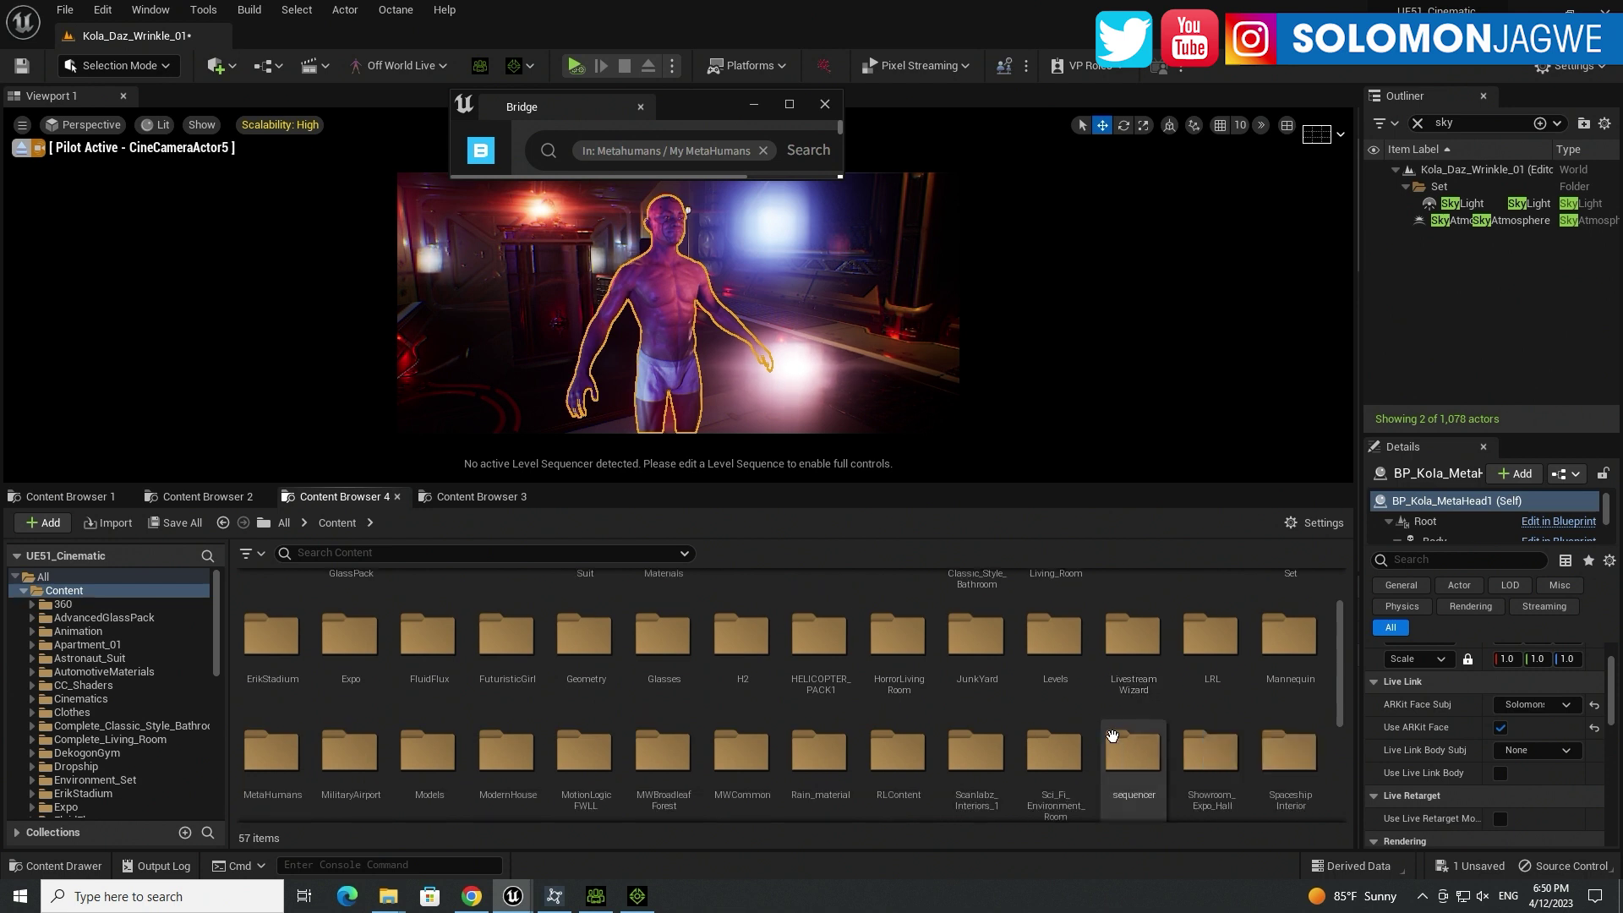
{"action": "scroll", "coordinate": [1112, 735], "scroll_direction": "down", "scroll_amount": 1}
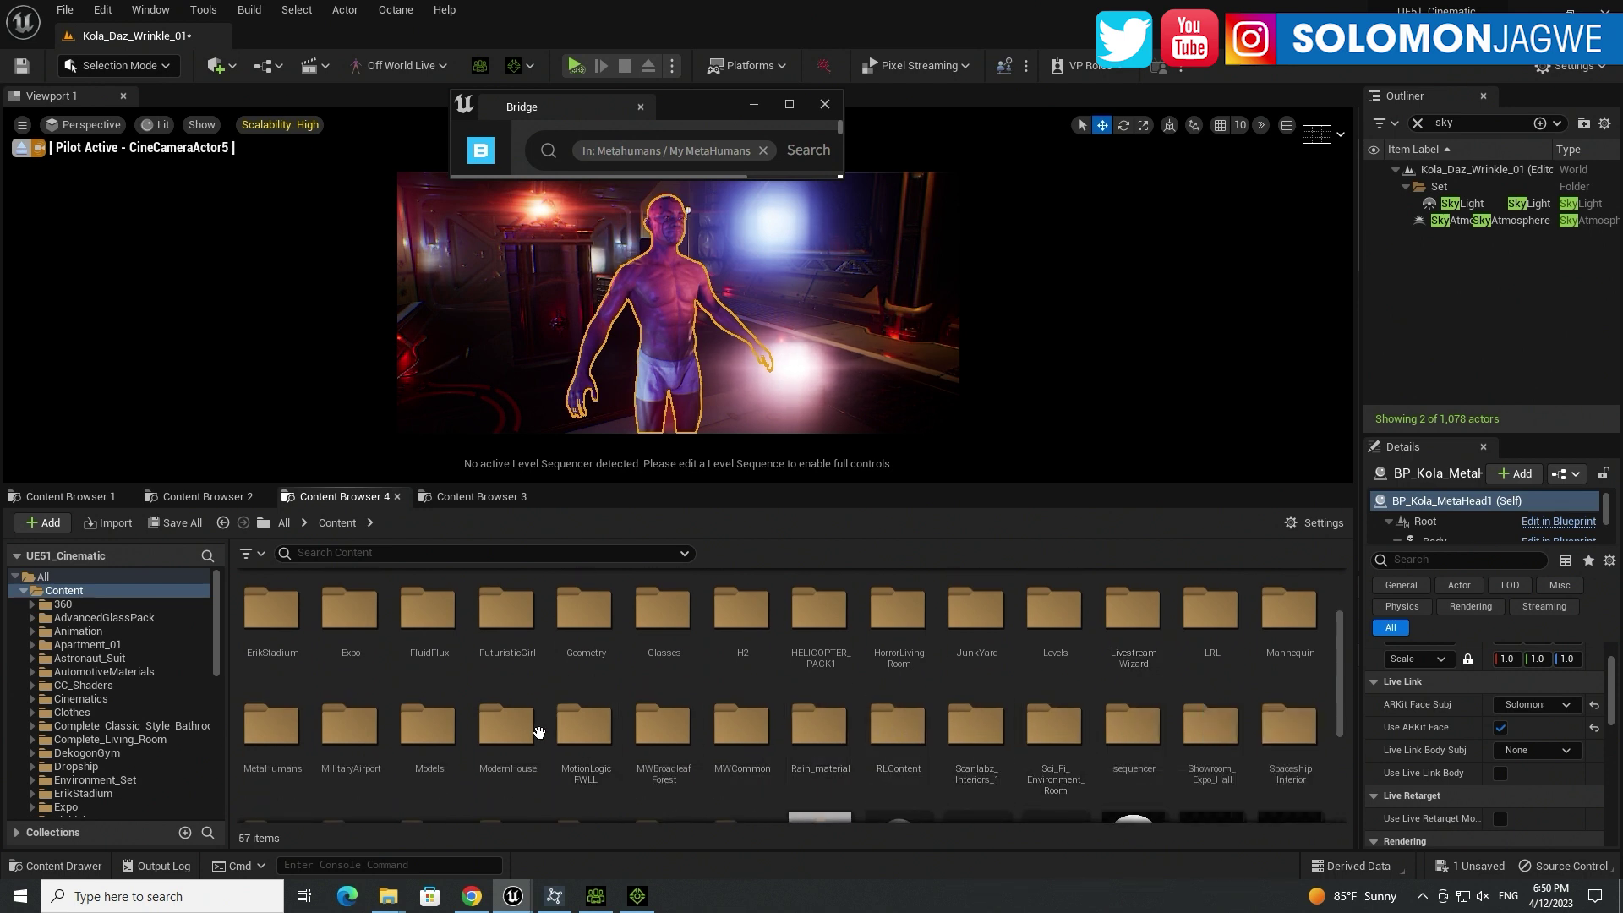
{"action": "double_click", "coordinate": [430, 727]}
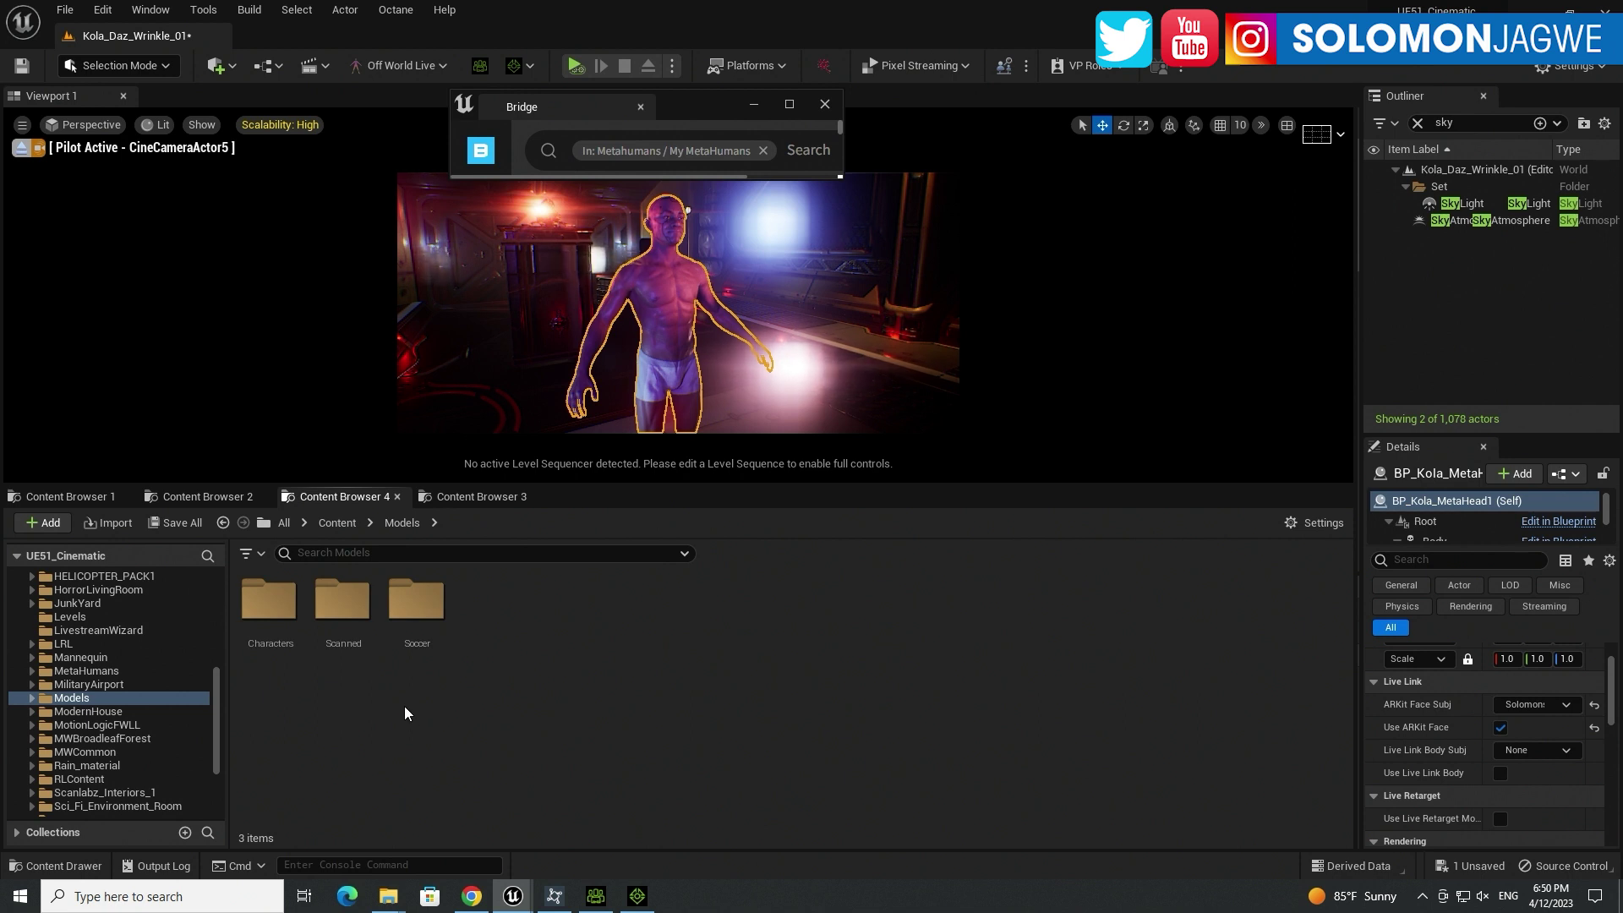
{"action": "double_click", "coordinate": [345, 604]}
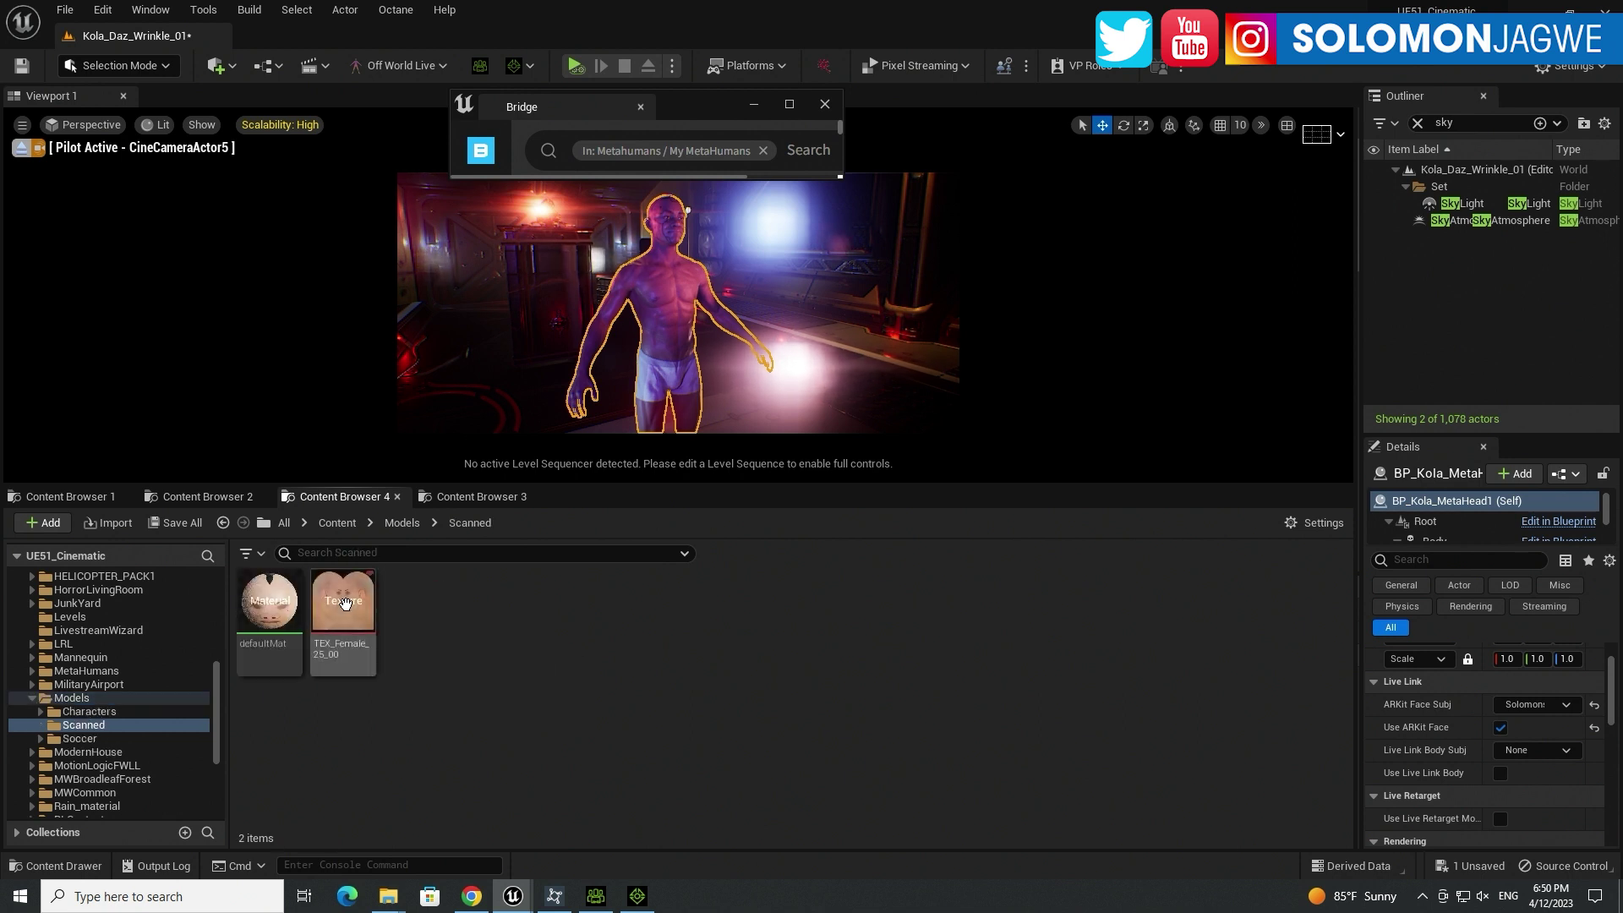
{"action": "left_click", "coordinate": [402, 522]}
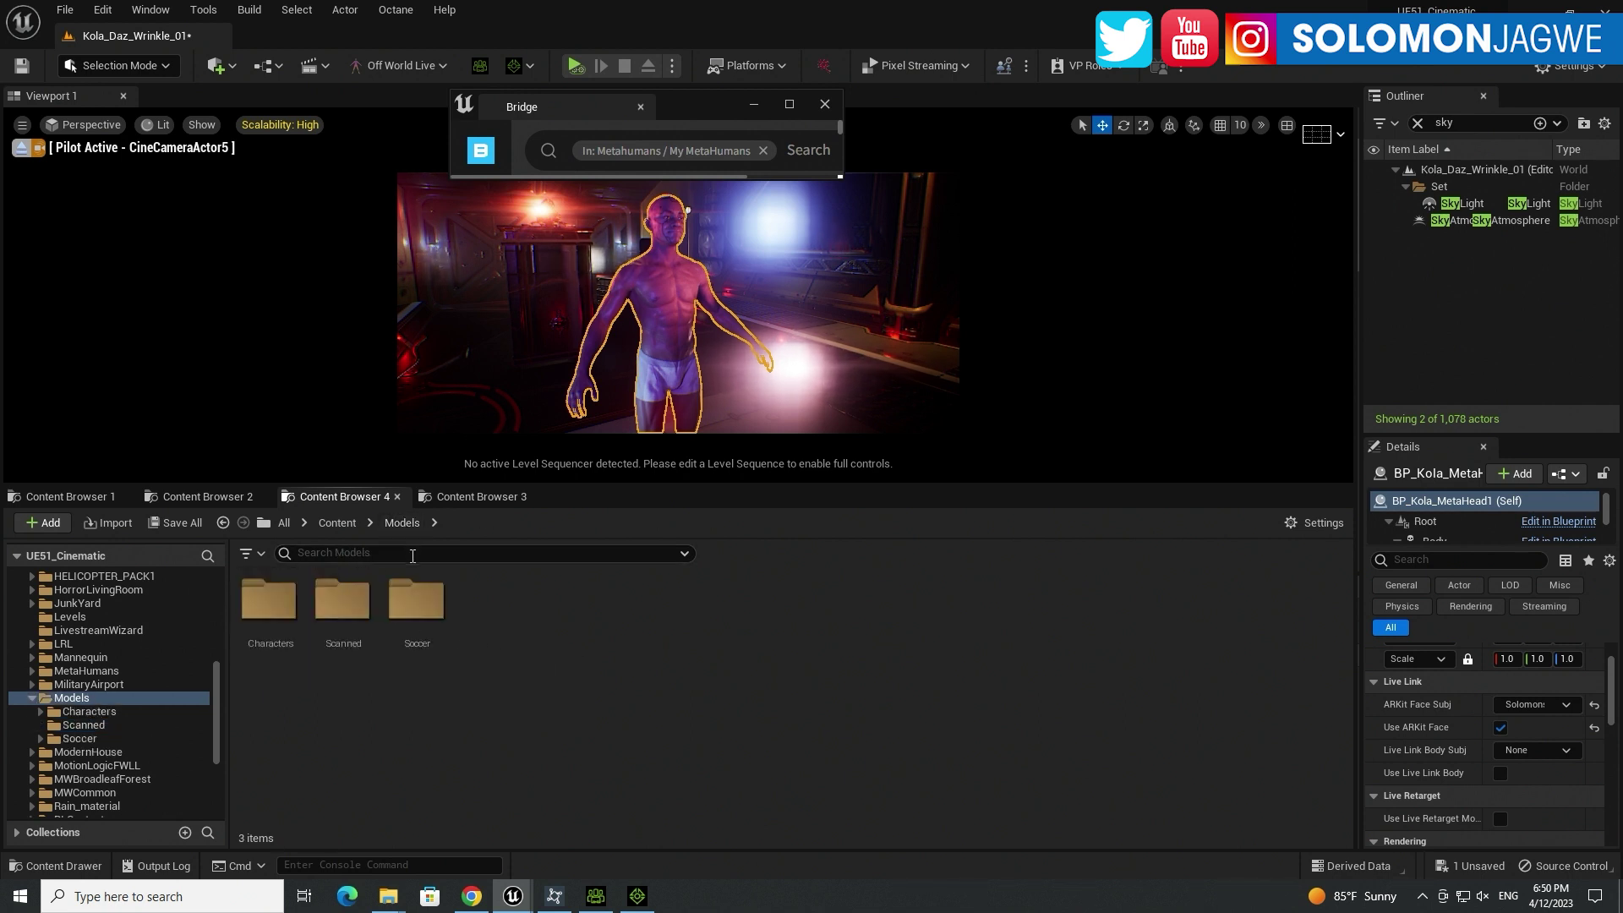
{"action": "double_click", "coordinate": [269, 600]}
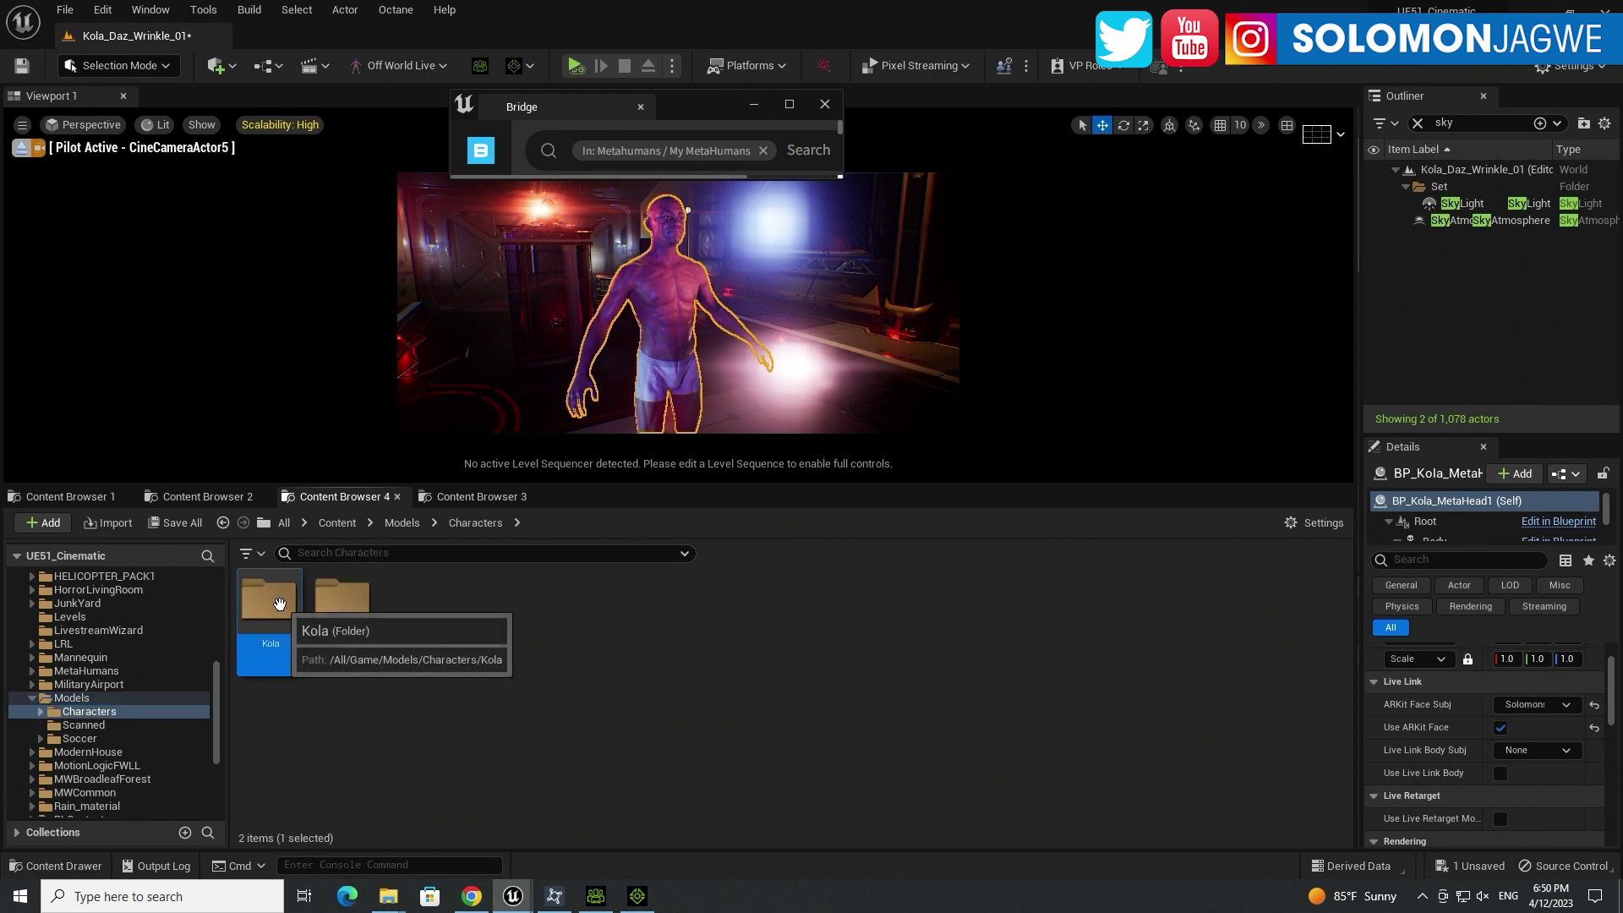
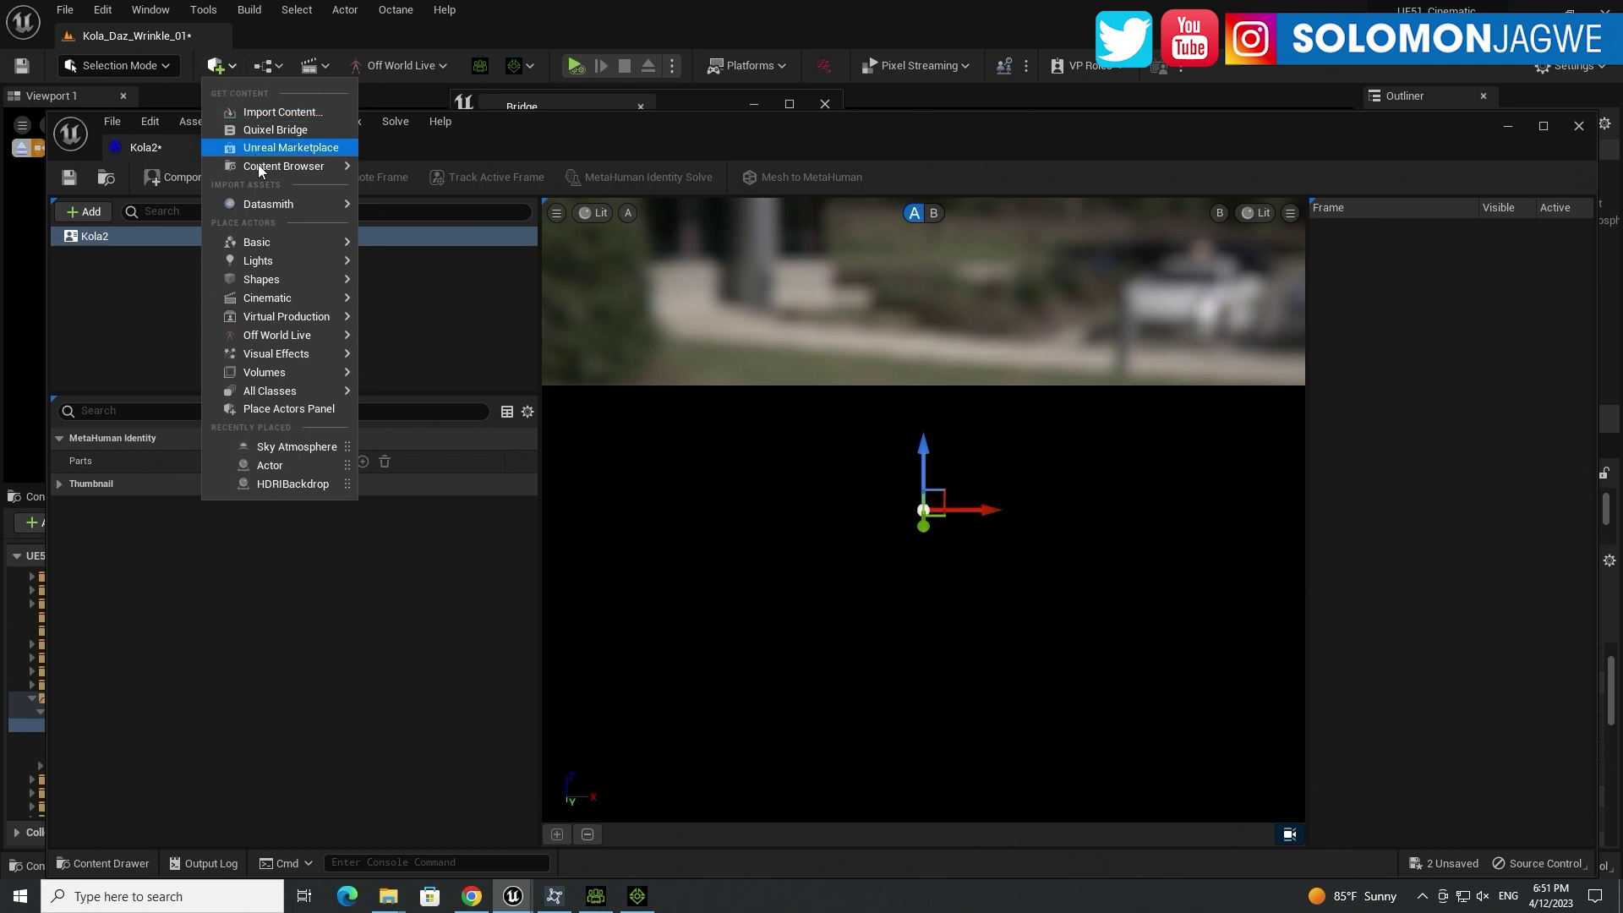
Step: Open Quixel Bridge to view KOLA_METAHEAD1 among My MetaHumans, and minimize it
{"action": "left_click", "coordinate": [272, 131]}
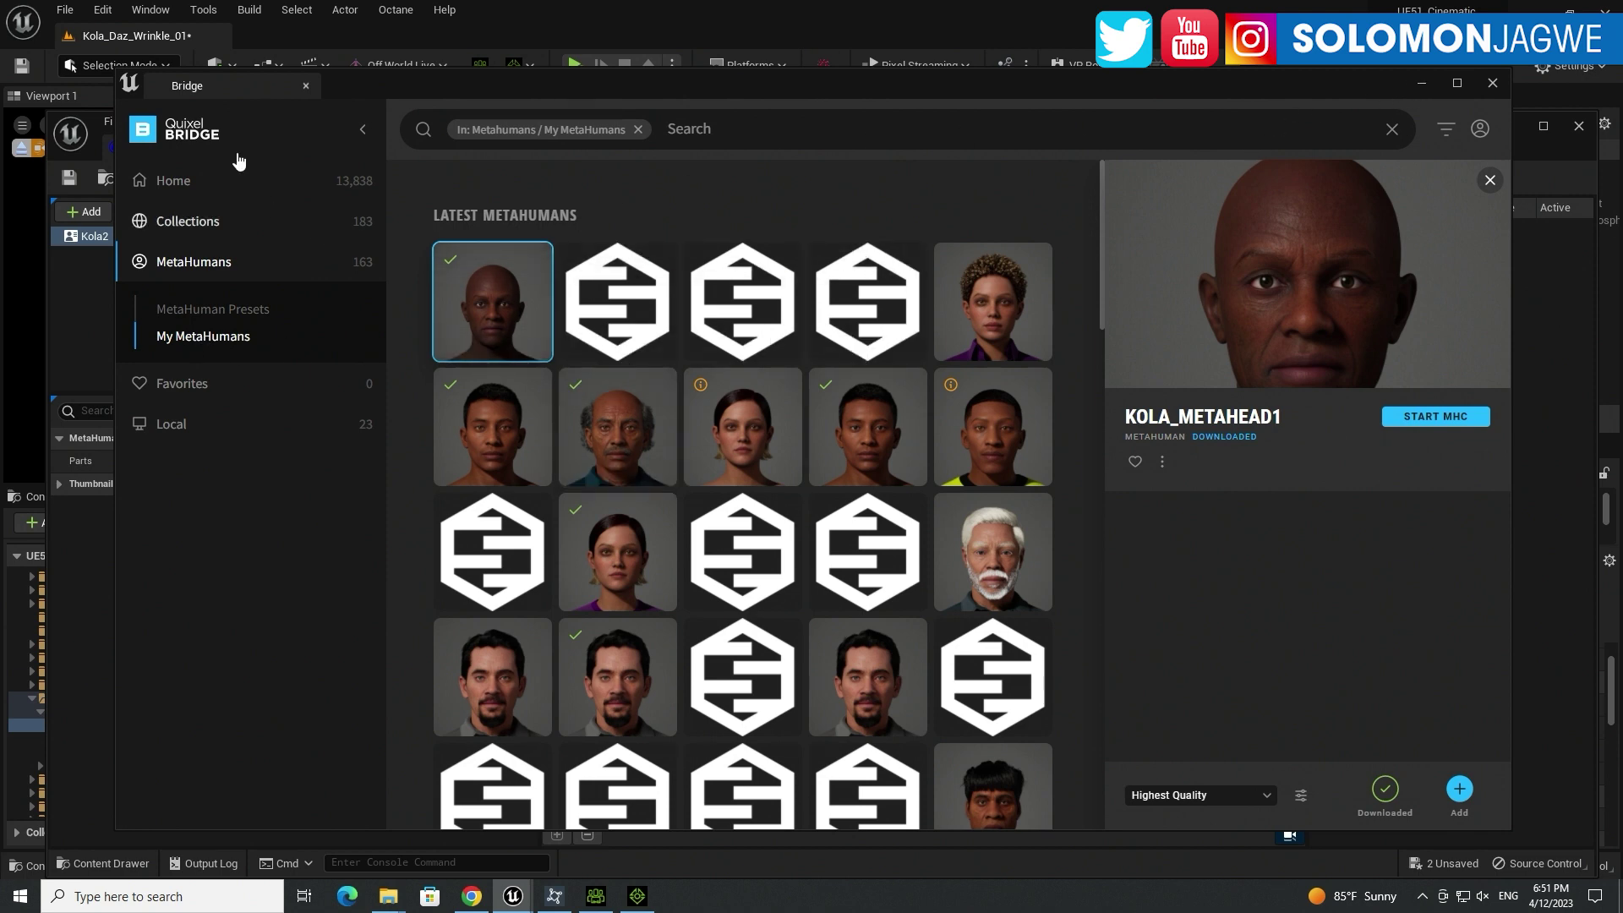
{"action": "left_click", "coordinate": [1421, 83]}
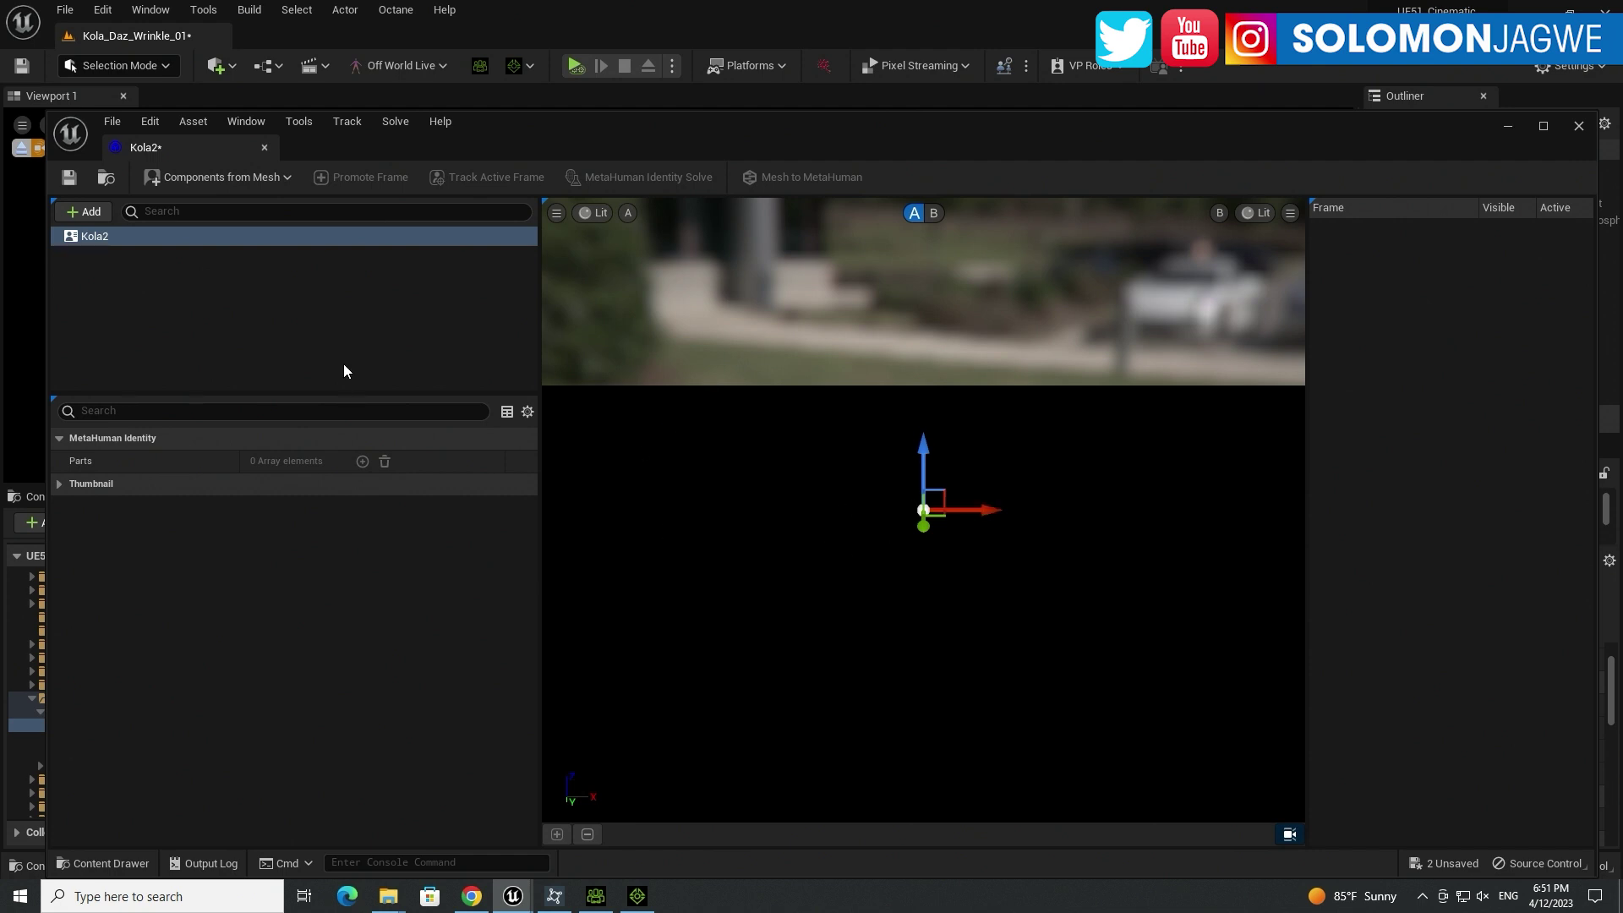
Step: Create the Kola2 MetaHuman Identity's components from the Kola_Avatar_00 skeletal mesh and frame the head up close
{"action": "left_click", "coordinate": [203, 179]}
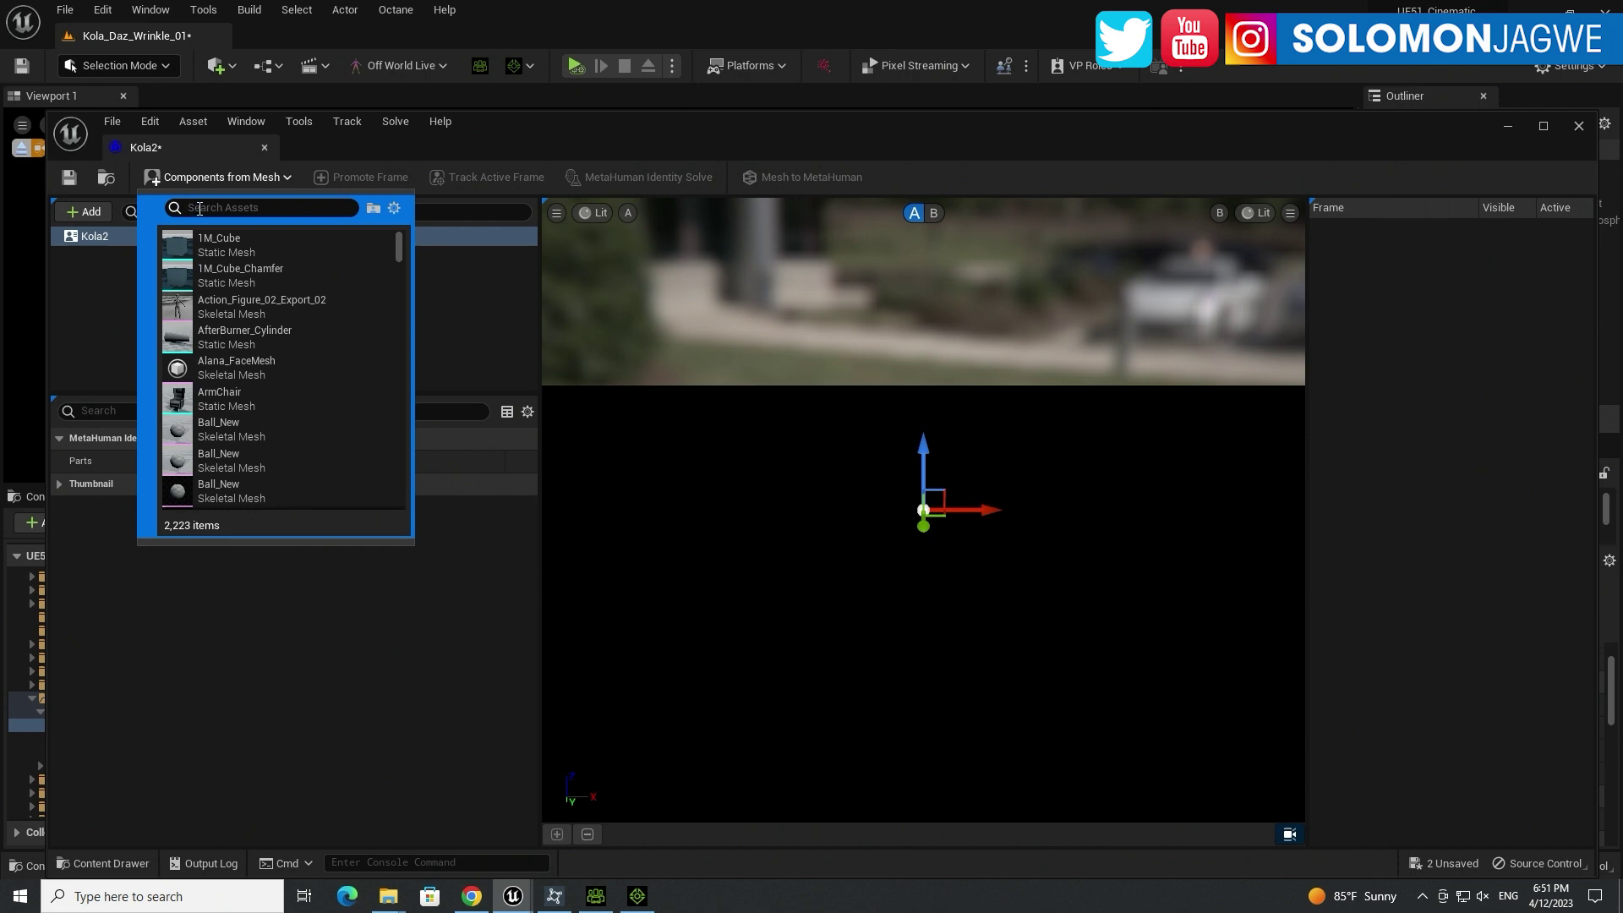
{"action": "type", "text": "kola"}
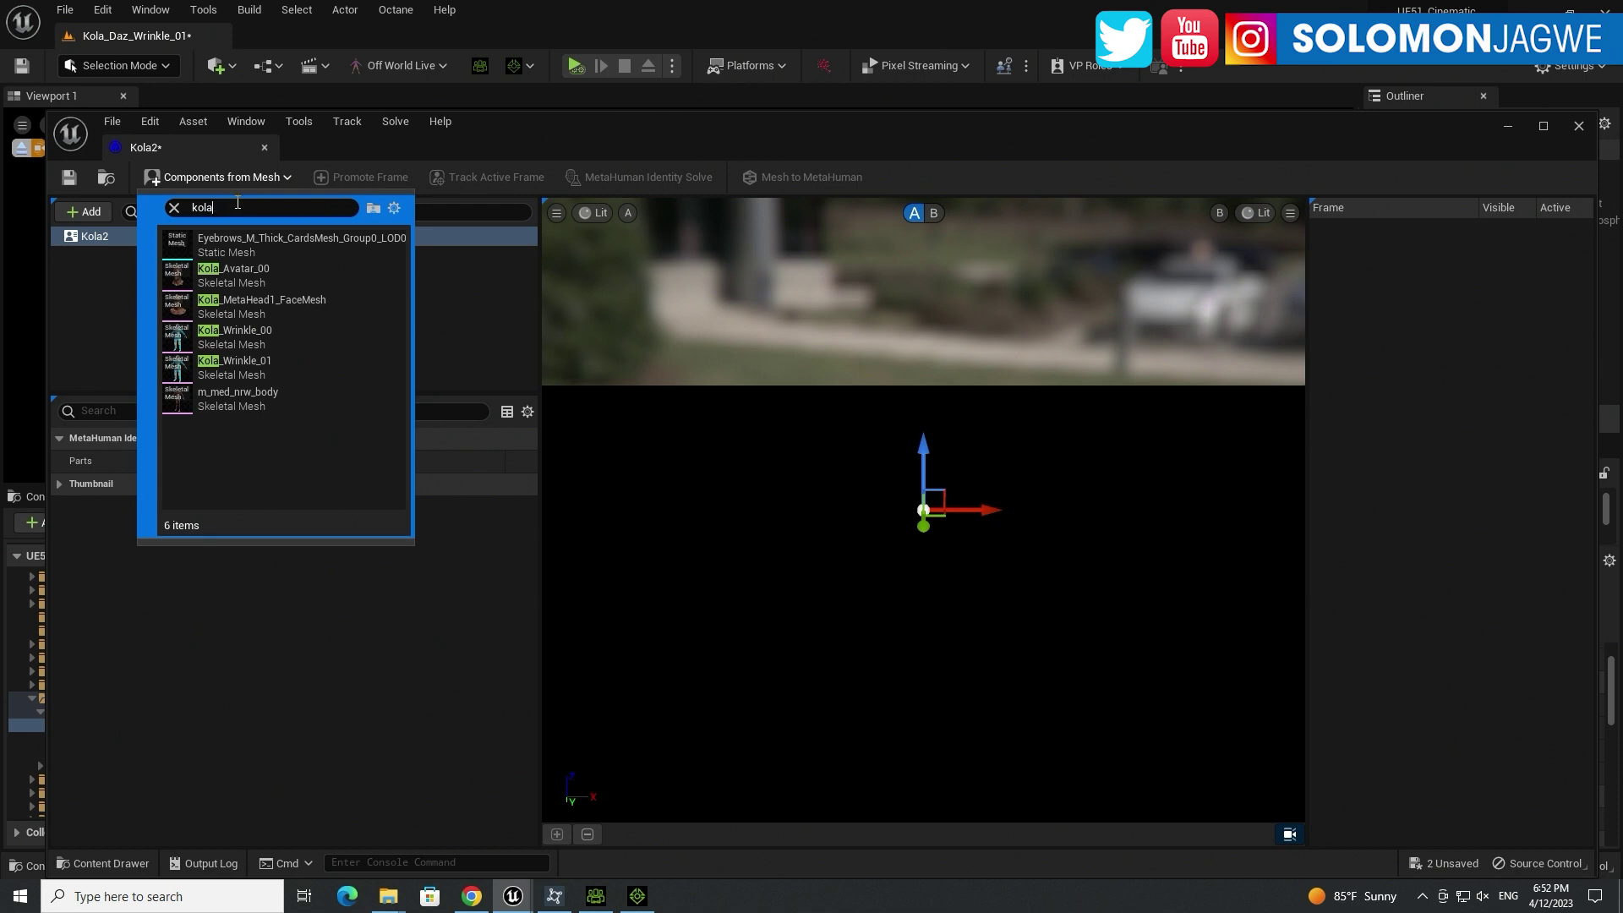
{"action": "left_click", "coordinate": [251, 280]}
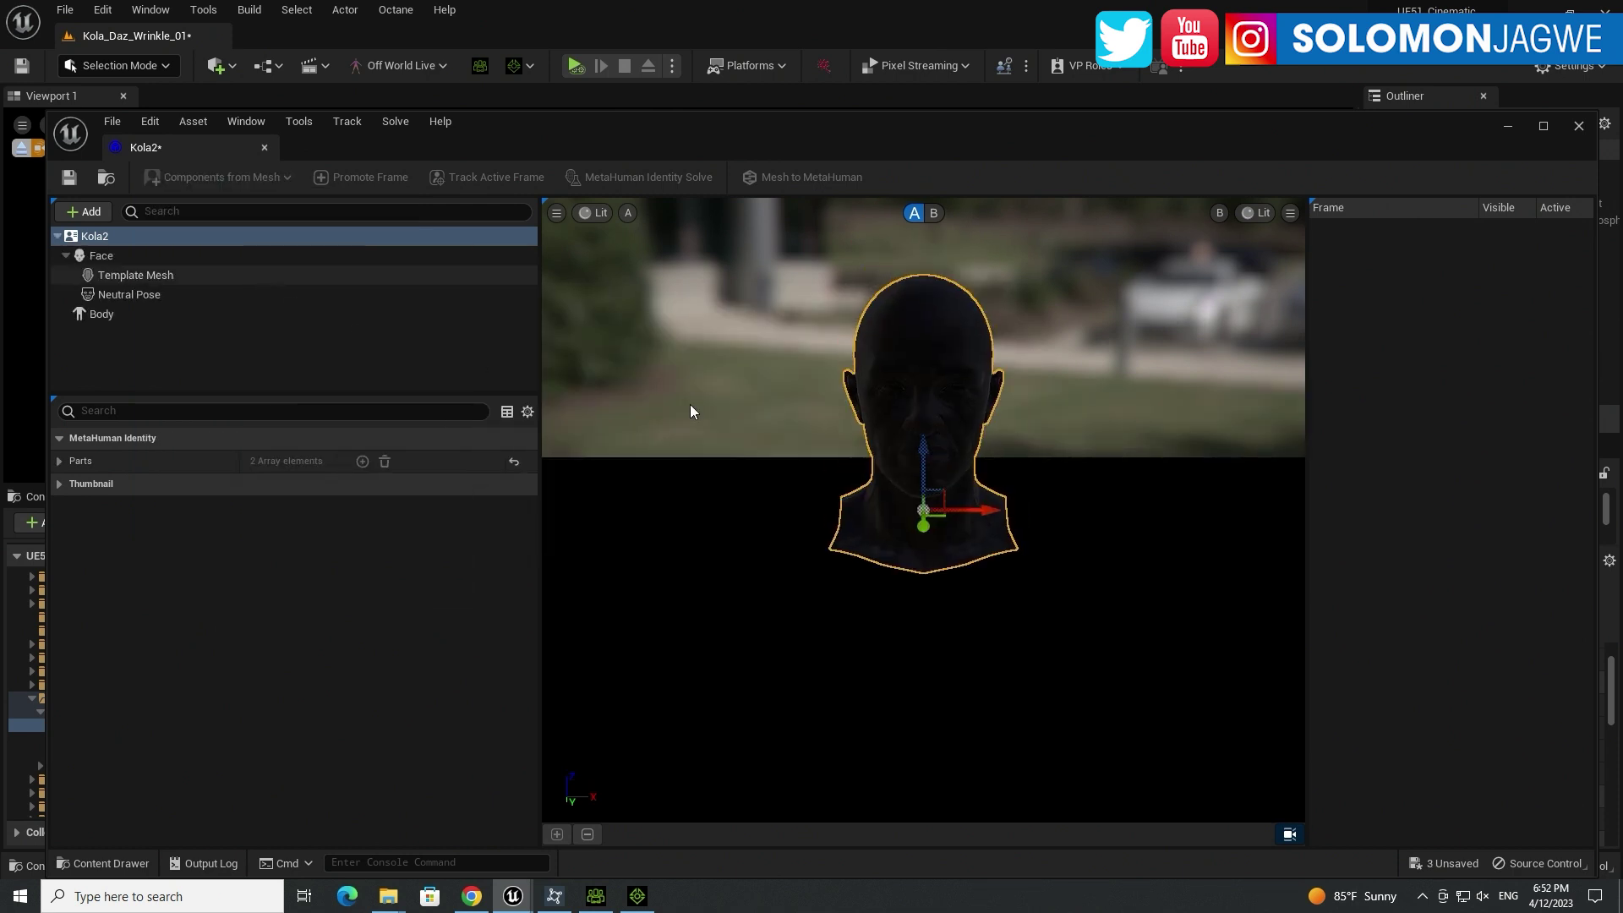
{"action": "left_click_drag", "start_coordinate": [928, 397], "coordinate": [921, 281]}
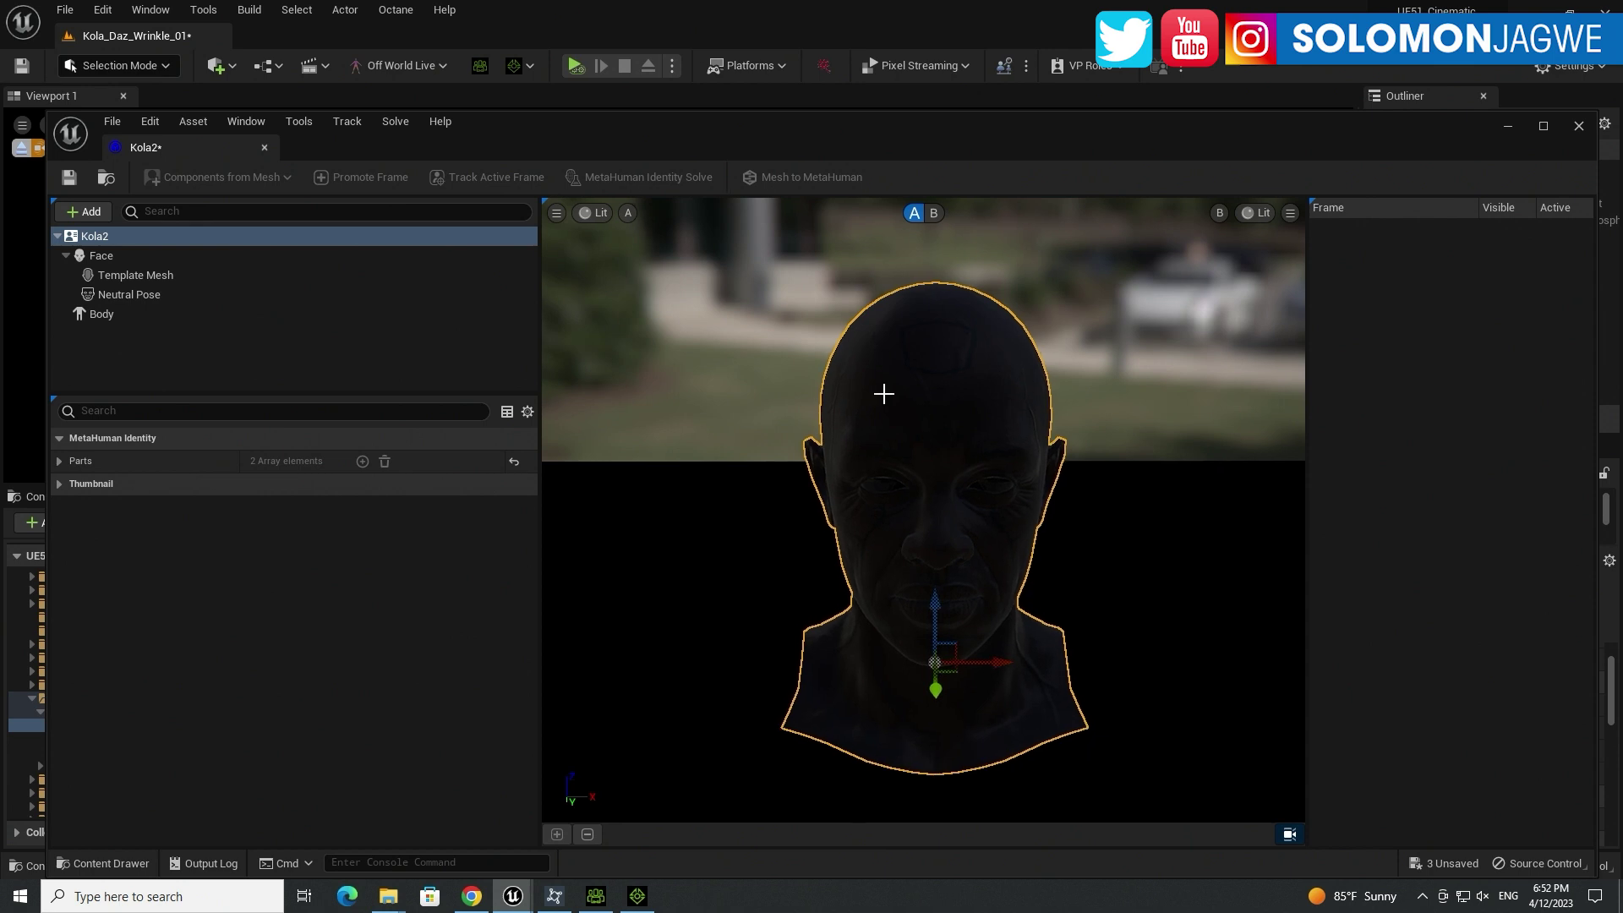
Step: Set the field of view of view A to 20 and frame the whole head from the front
{"action": "left_click", "coordinate": [556, 213]}
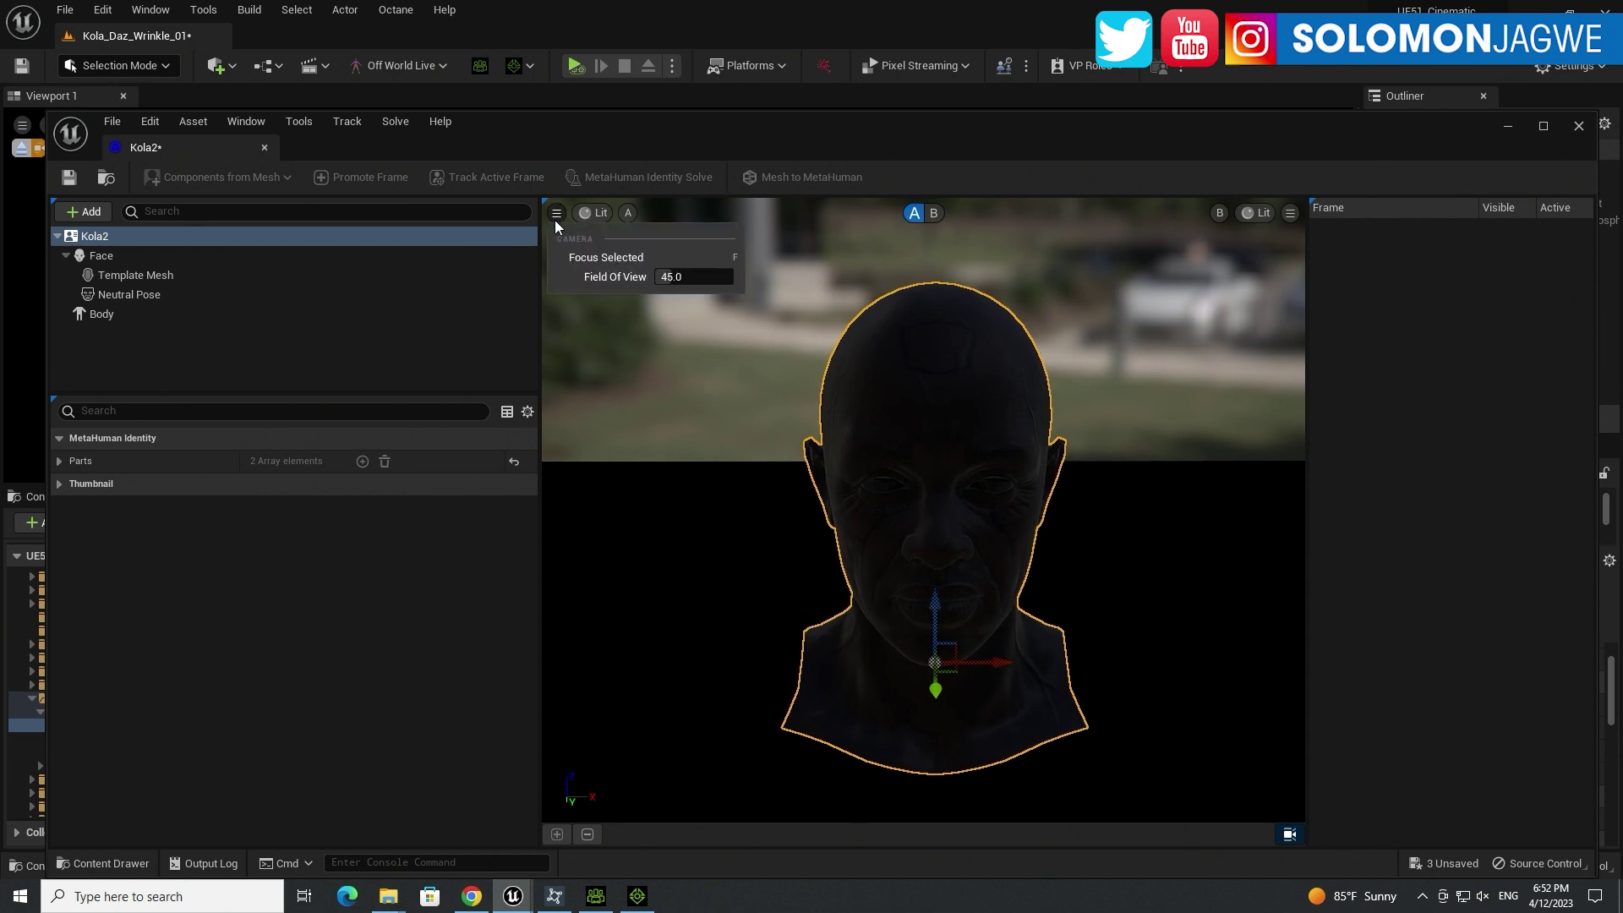
{"action": "left_click", "coordinate": [672, 278]}
{"action": "type", "text": "20"}
{"action": "key", "text": "Return"}
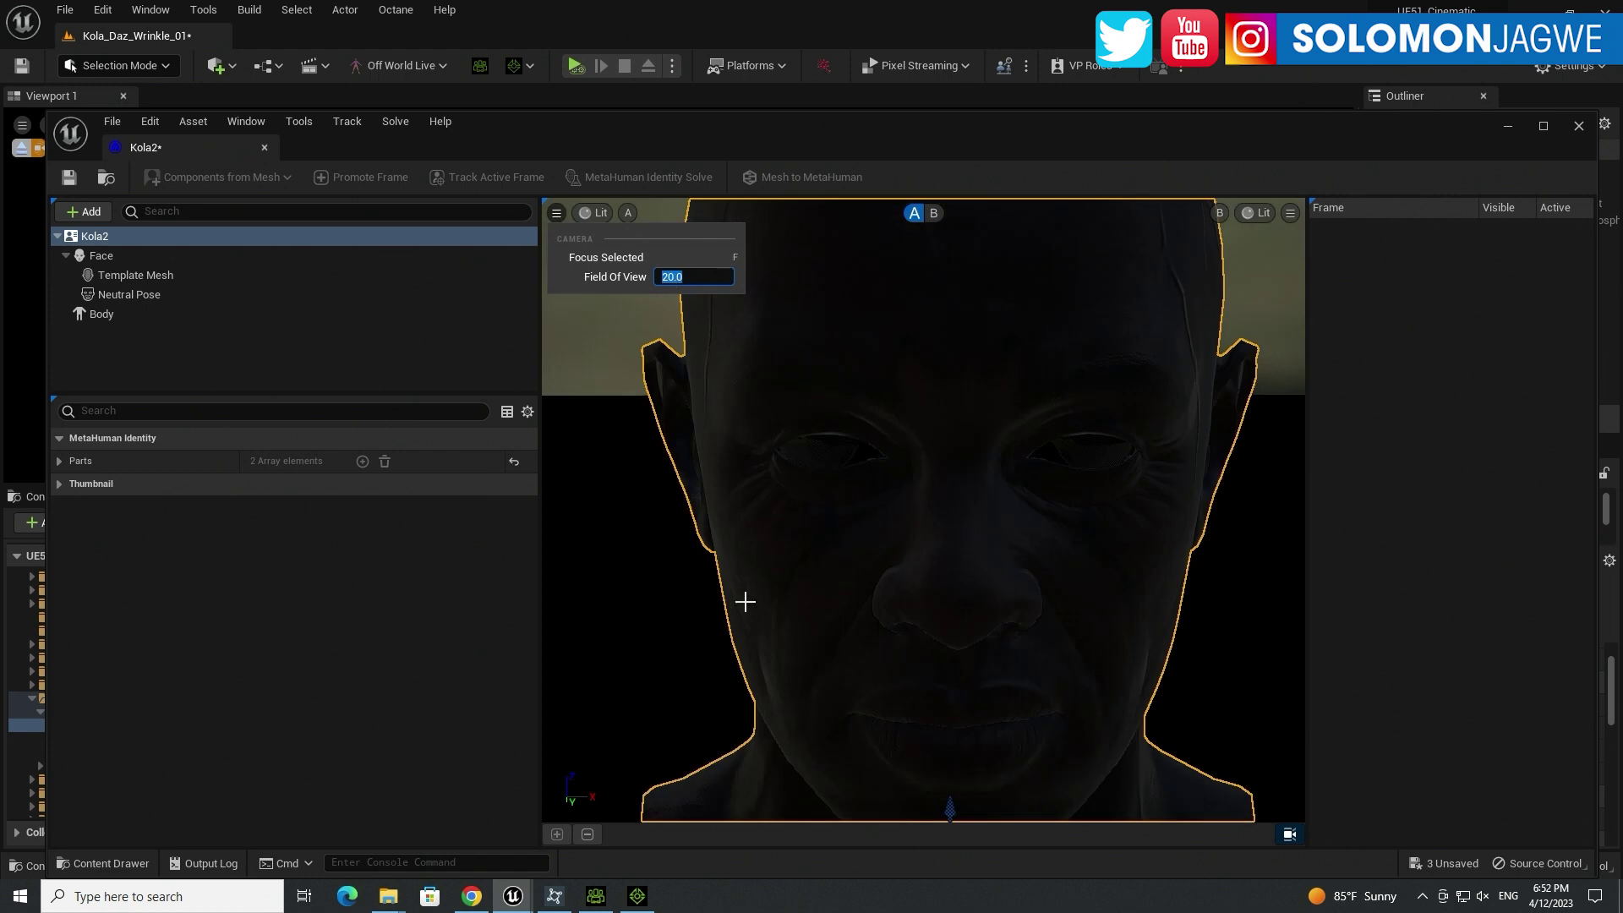
{"action": "right_click_drag", "start_coordinate": [923, 593], "coordinate": [926, 554]}
{"action": "middle_click_drag", "start_coordinate": [925, 591], "coordinate": [925, 610]}
{"action": "middle_click_drag", "start_coordinate": [966, 358], "coordinate": [975, 671]}
{"action": "left_click_drag", "start_coordinate": [946, 507], "coordinate": [946, 602]}
{"action": "left_click_drag", "start_coordinate": [927, 533], "coordinate": [934, 559]}
{"action": "middle_click_drag", "start_coordinate": [928, 533], "coordinate": [917, 366]}
{"action": "left_click_drag", "start_coordinate": [927, 532], "coordinate": [924, 566]}
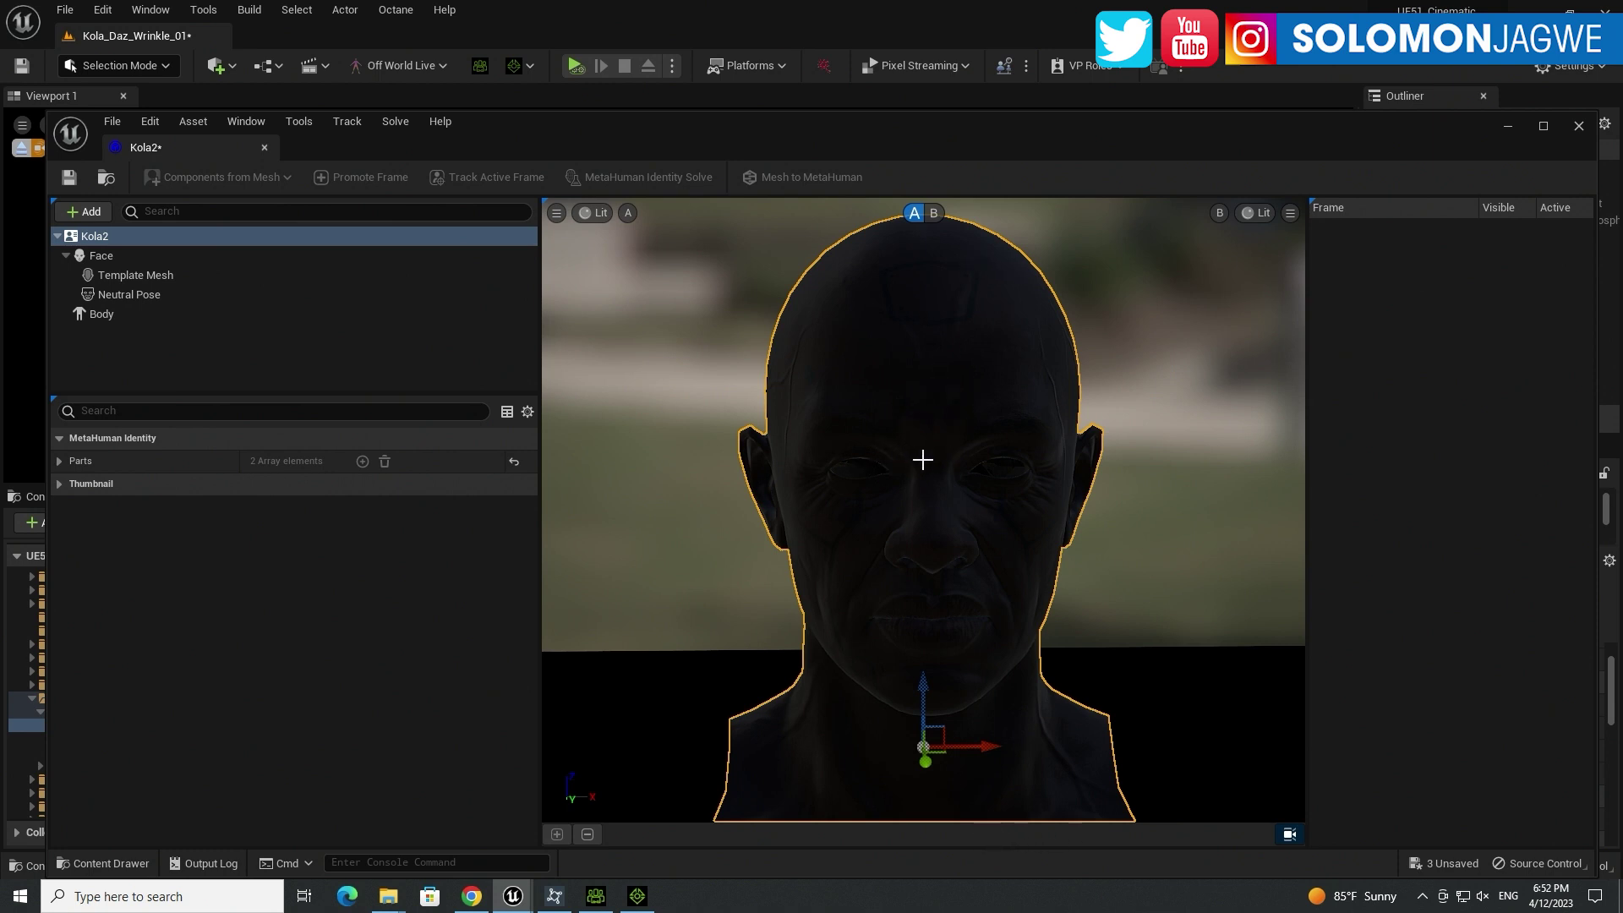
{"action": "left_click", "coordinate": [896, 420]}
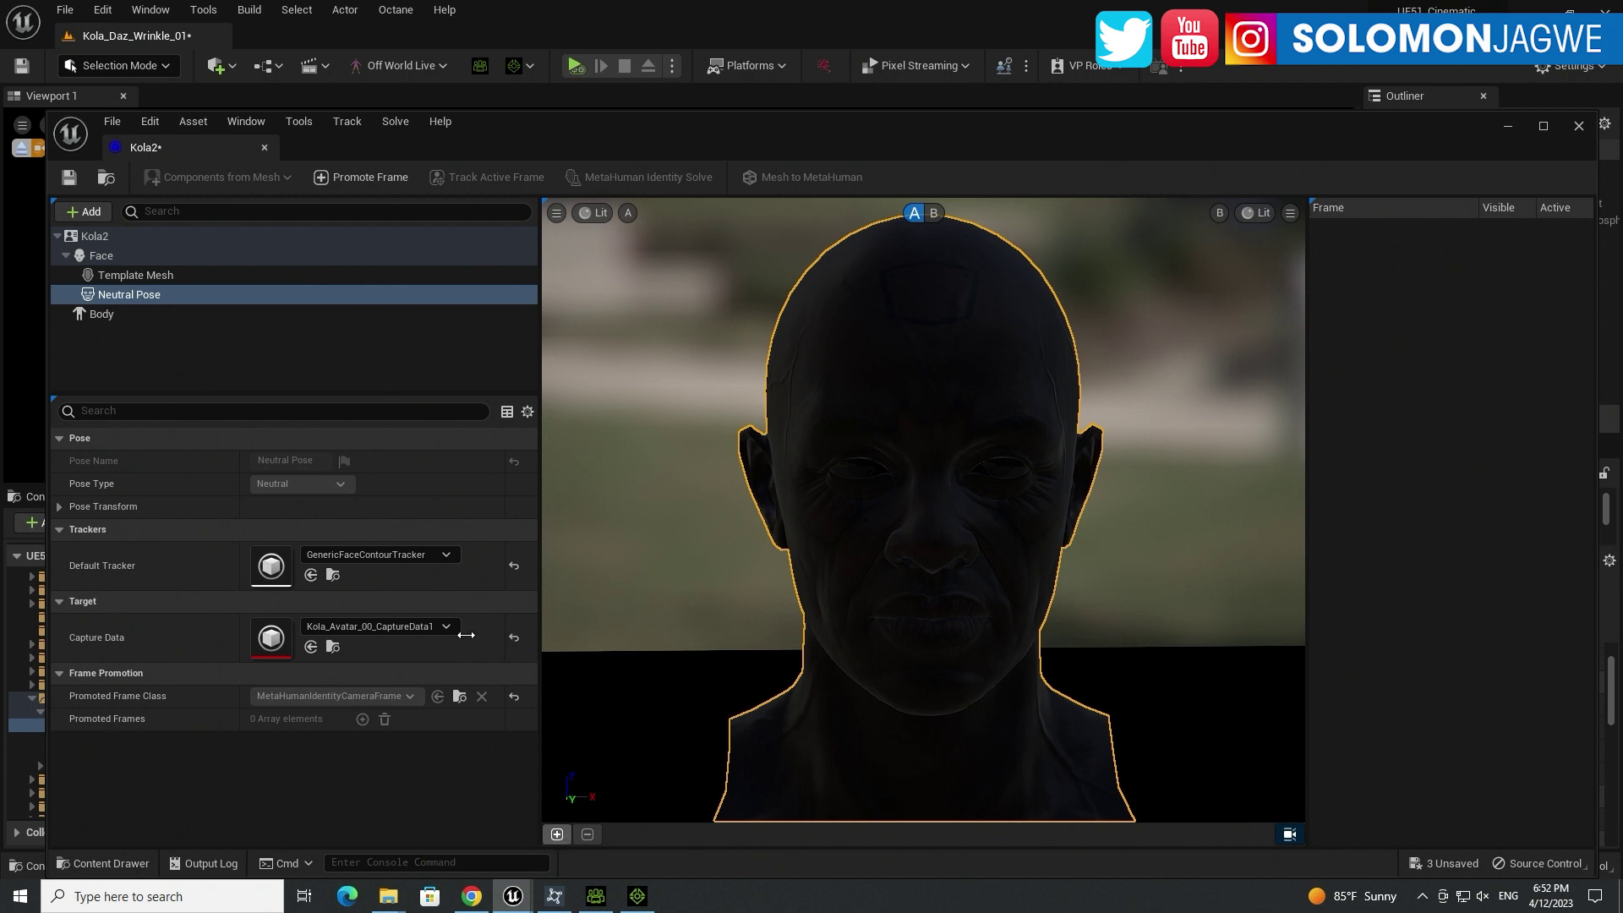
Step: Promote the current front view as a frame of the Neutral Pose and rename it Front
{"action": "left_click", "coordinate": [364, 178]}
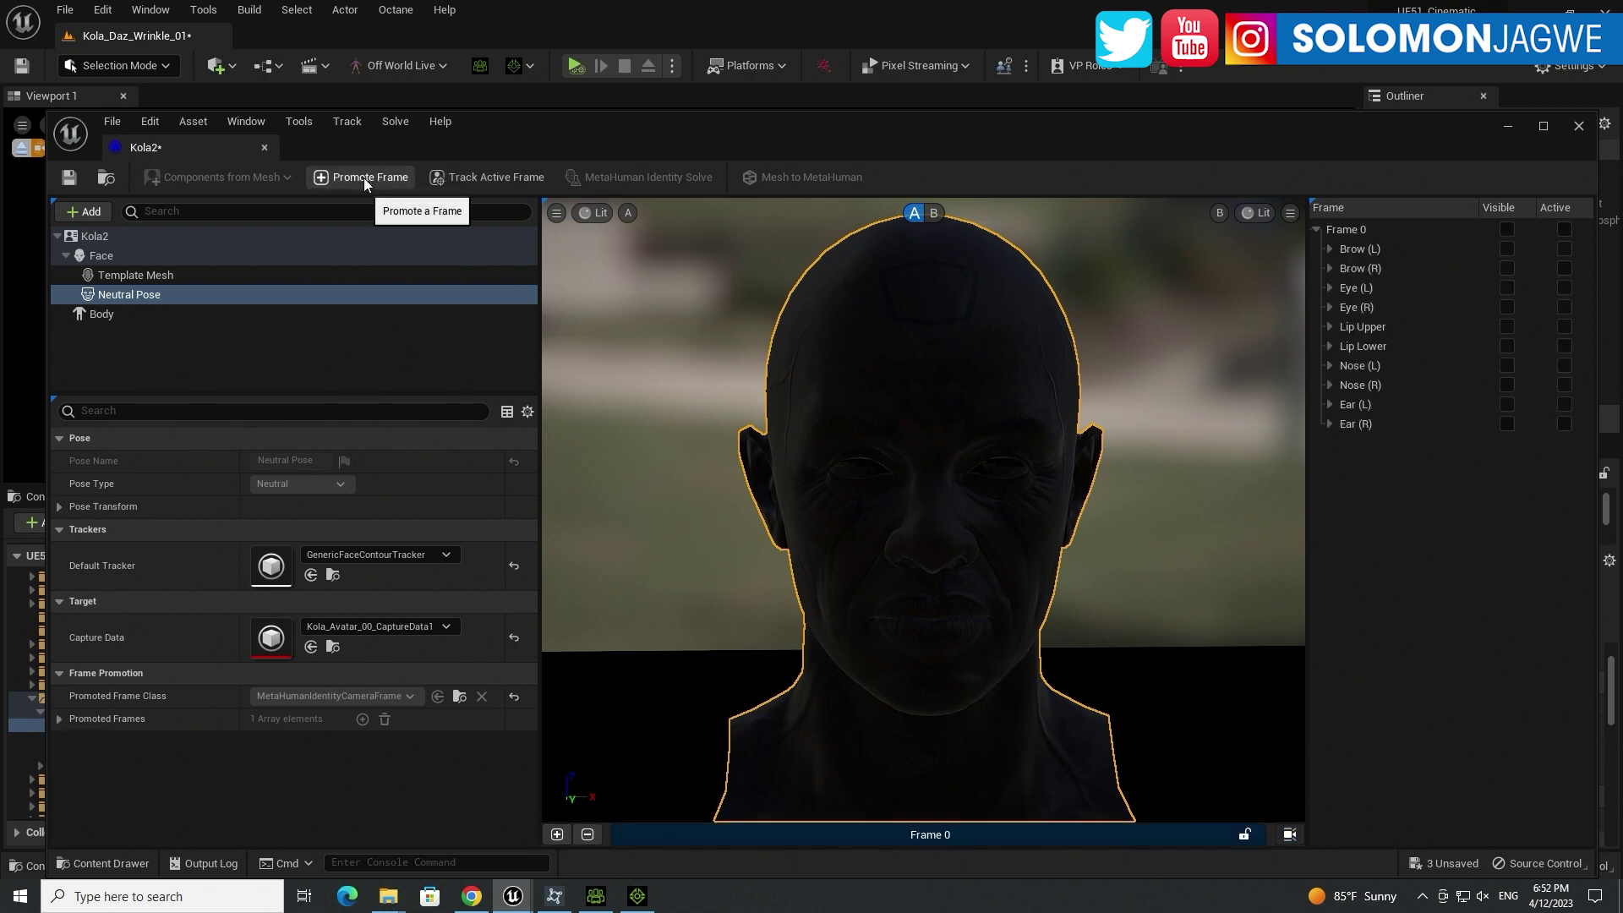
{"action": "left_click", "coordinate": [902, 837]}
{"action": "double_click", "coordinate": [928, 835]}
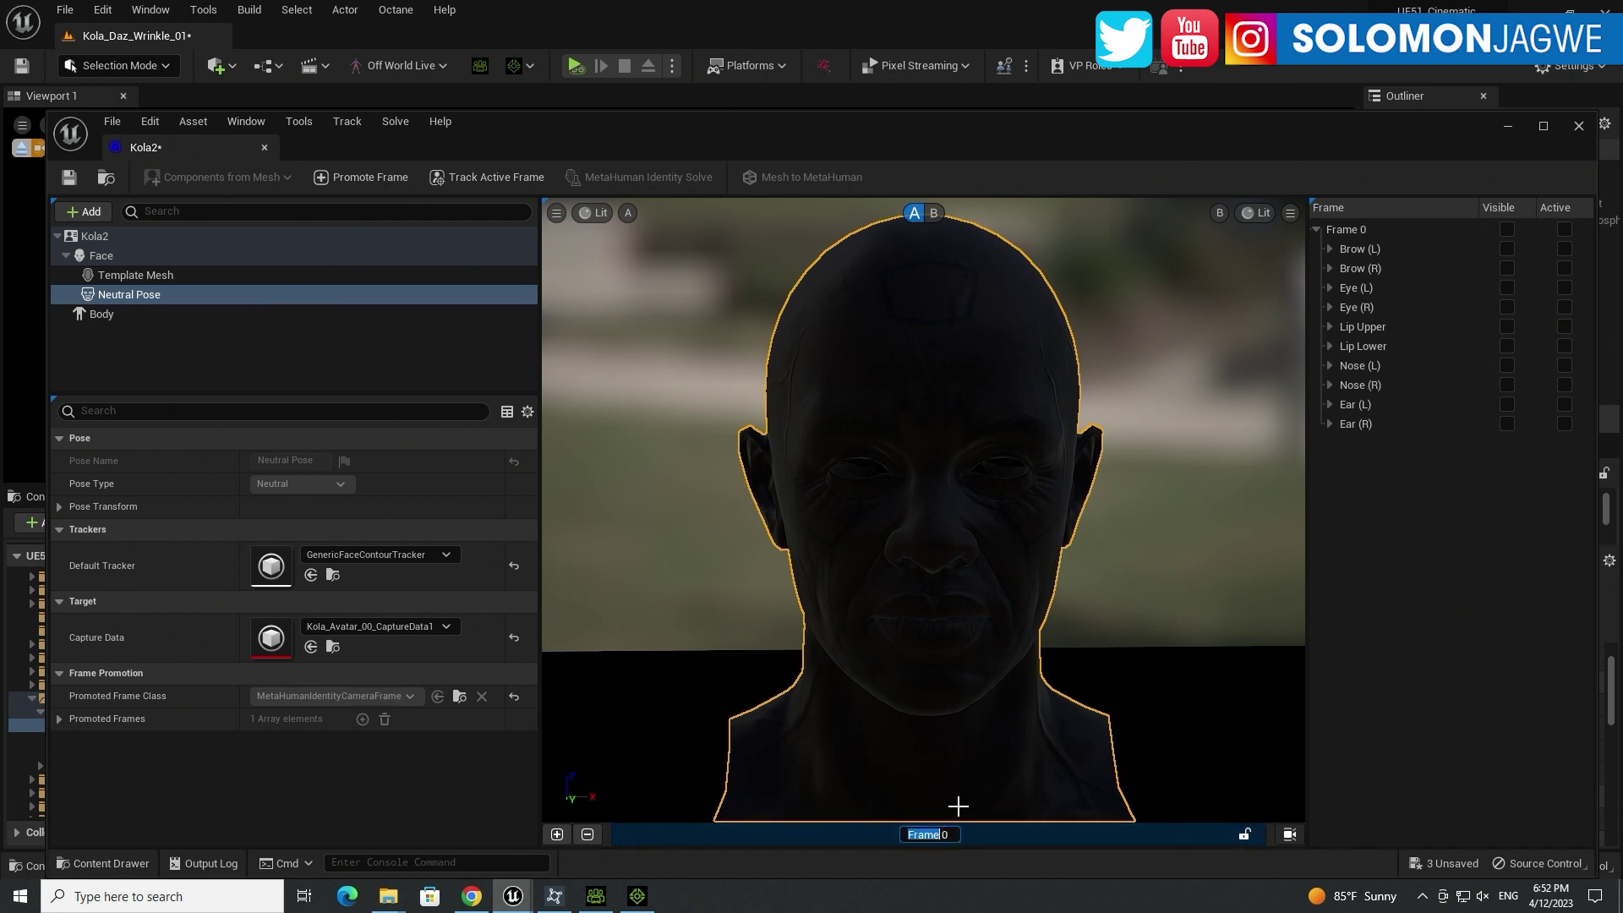
{"action": "key", "text": "ctrl+a"}
{"action": "key", "text": "BackSpace"}
{"action": "type", "text": "Front"}
{"action": "key", "text": "Return"}
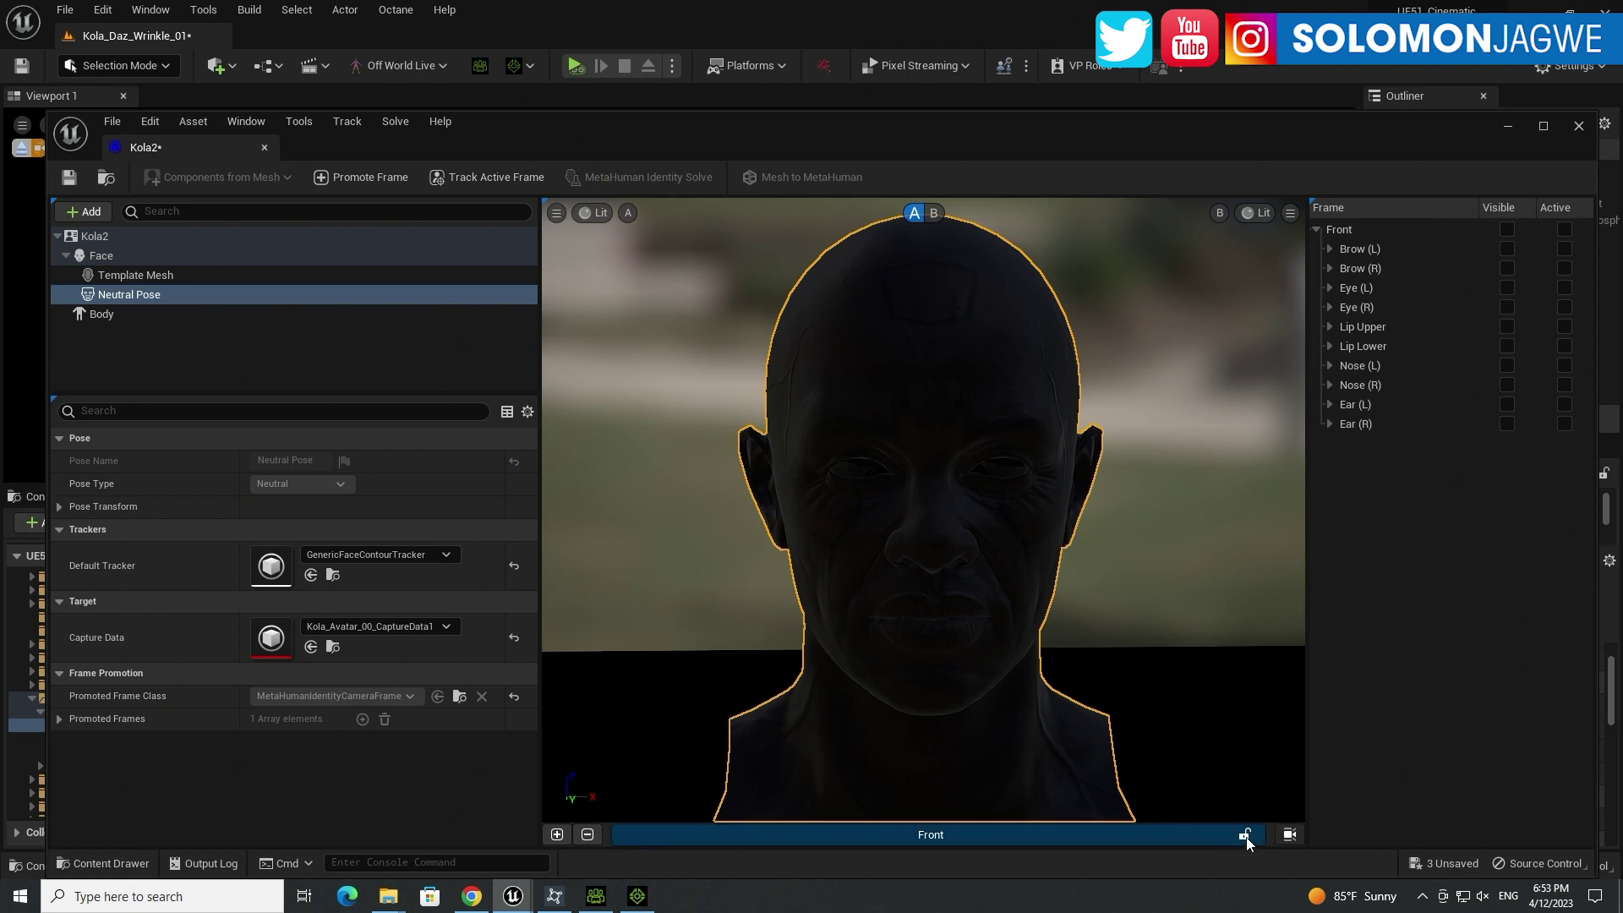
Step: Try out the camera lock on the Front frame and unlock it again
{"action": "right_click", "coordinate": [1067, 834]}
{"action": "left_click", "coordinate": [1113, 778]}
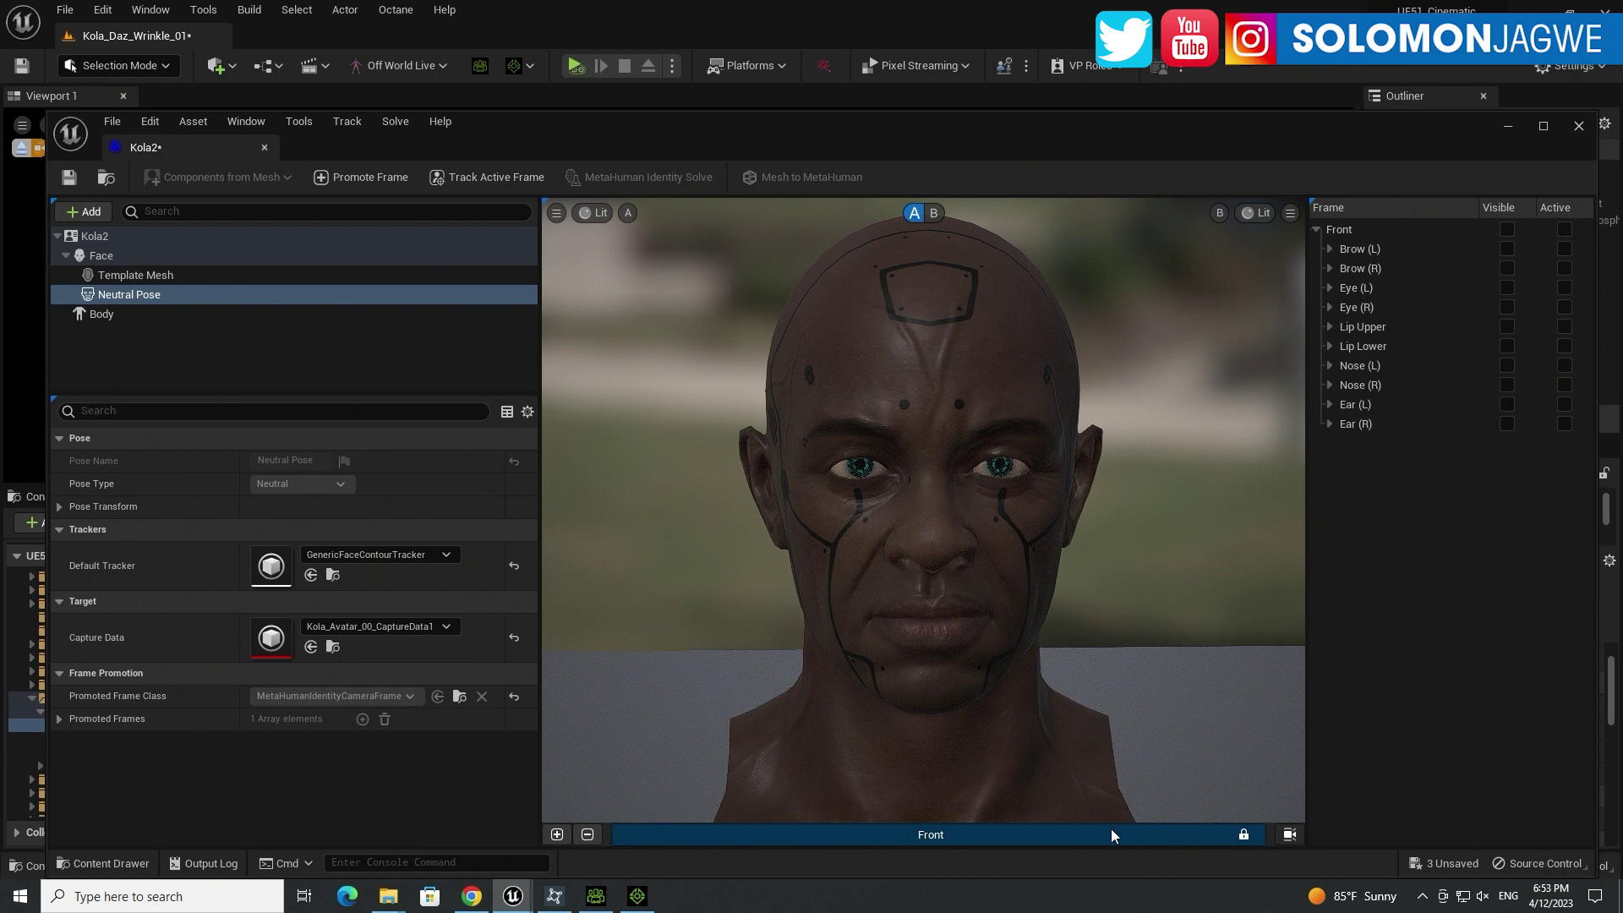
{"action": "right_click", "coordinate": [989, 835]}
{"action": "left_click", "coordinate": [1048, 778]}
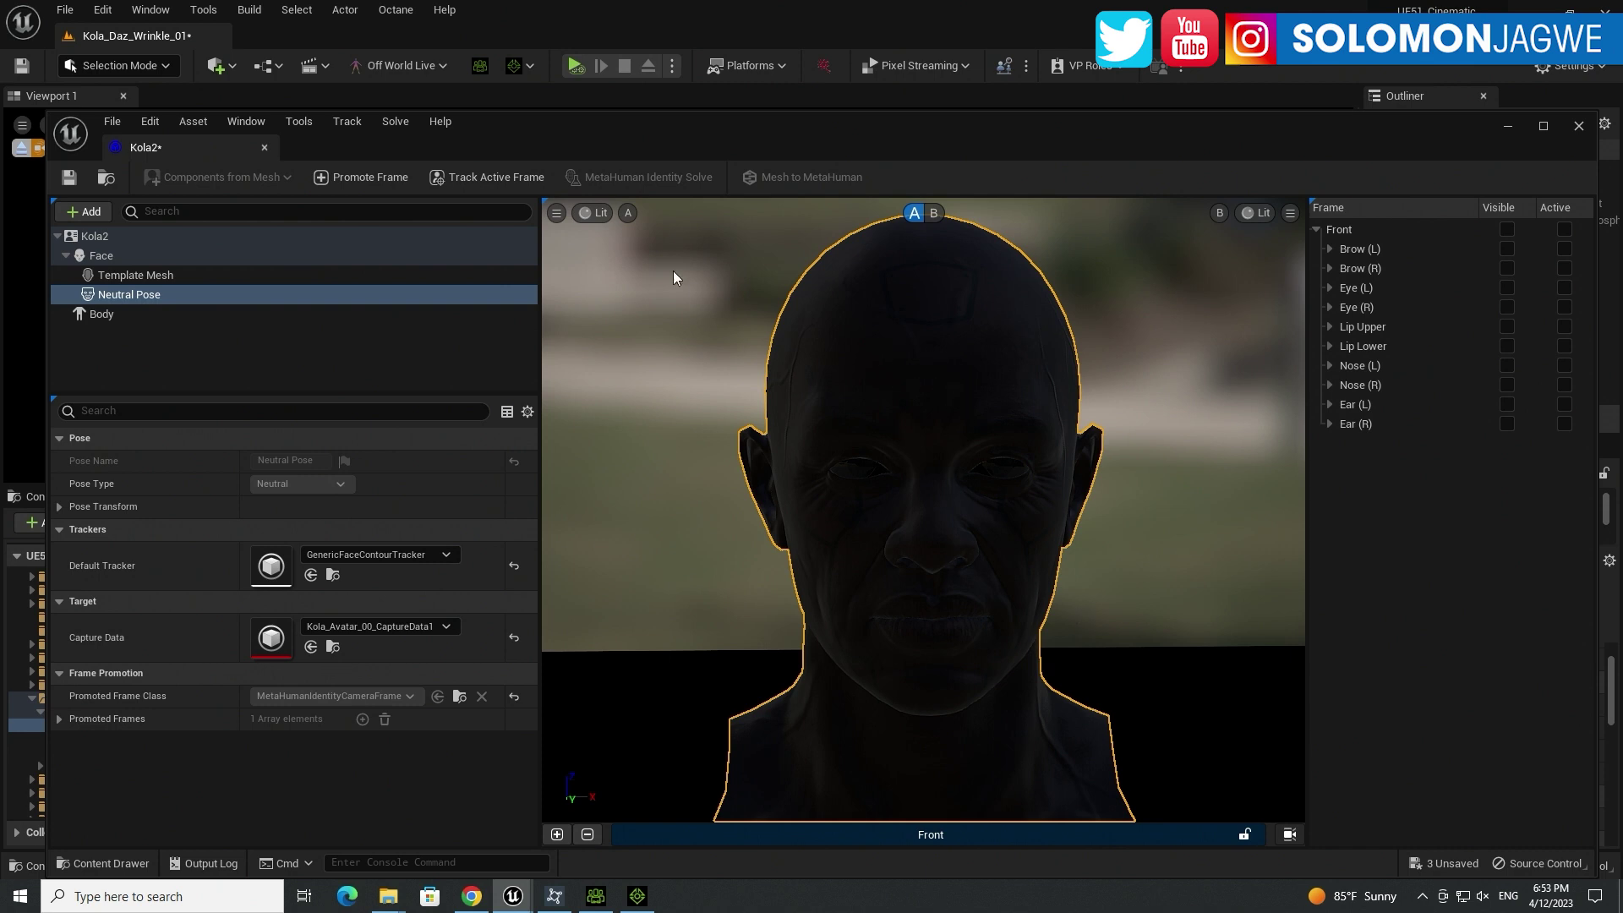
Step: Track the facial markers on the active Front frame and compare views A and B
{"action": "left_click", "coordinate": [494, 176]}
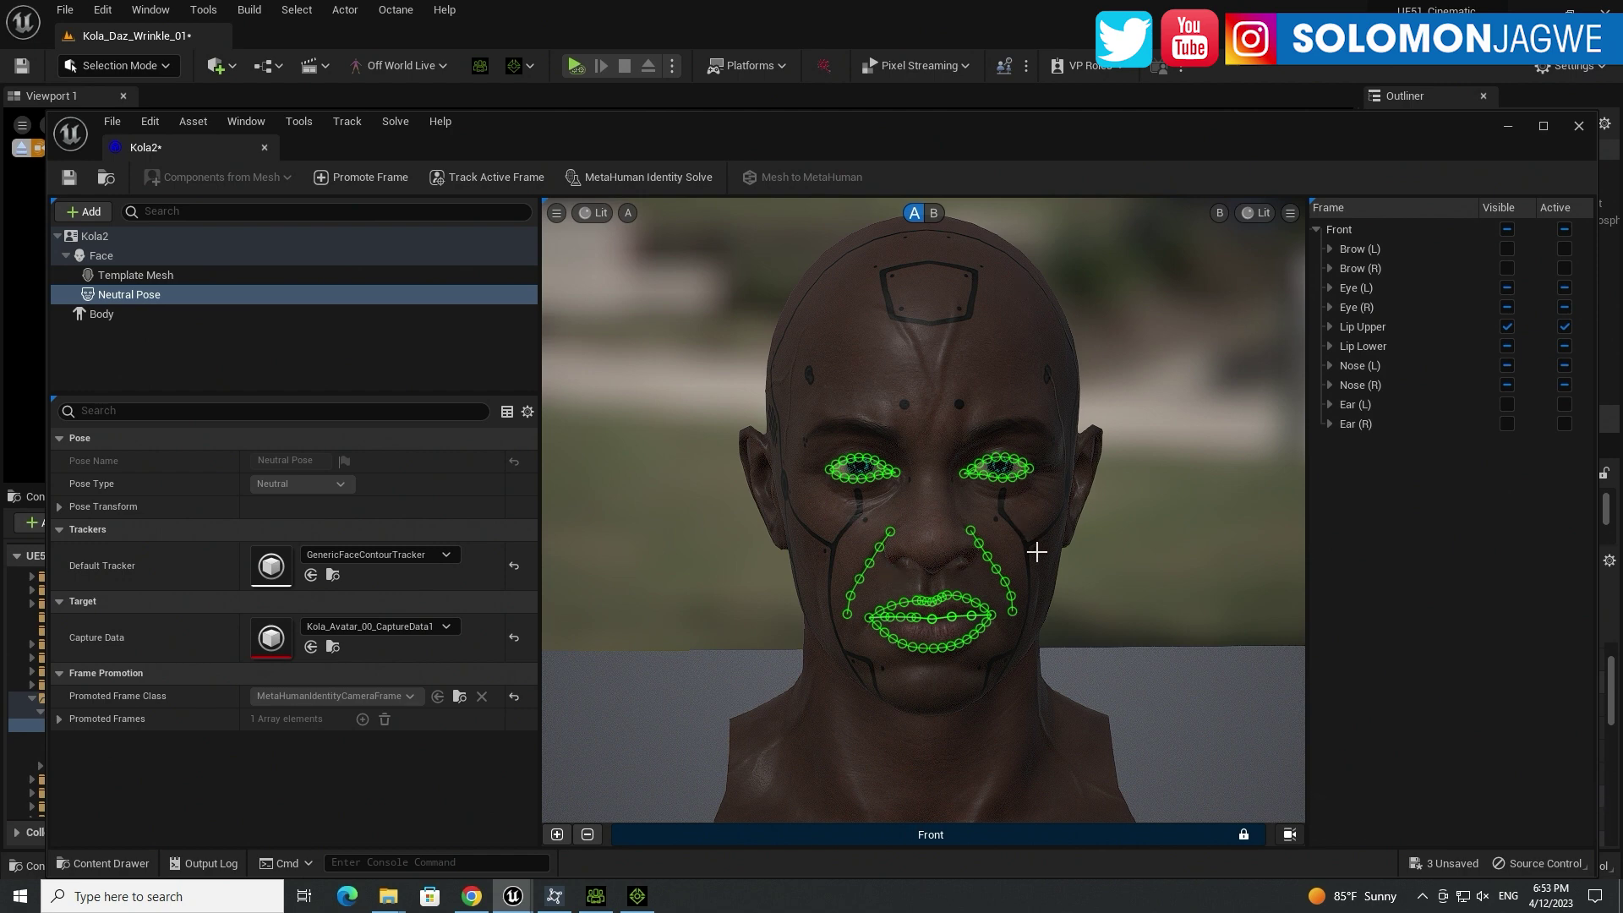
{"action": "left_click", "coordinate": [933, 214]}
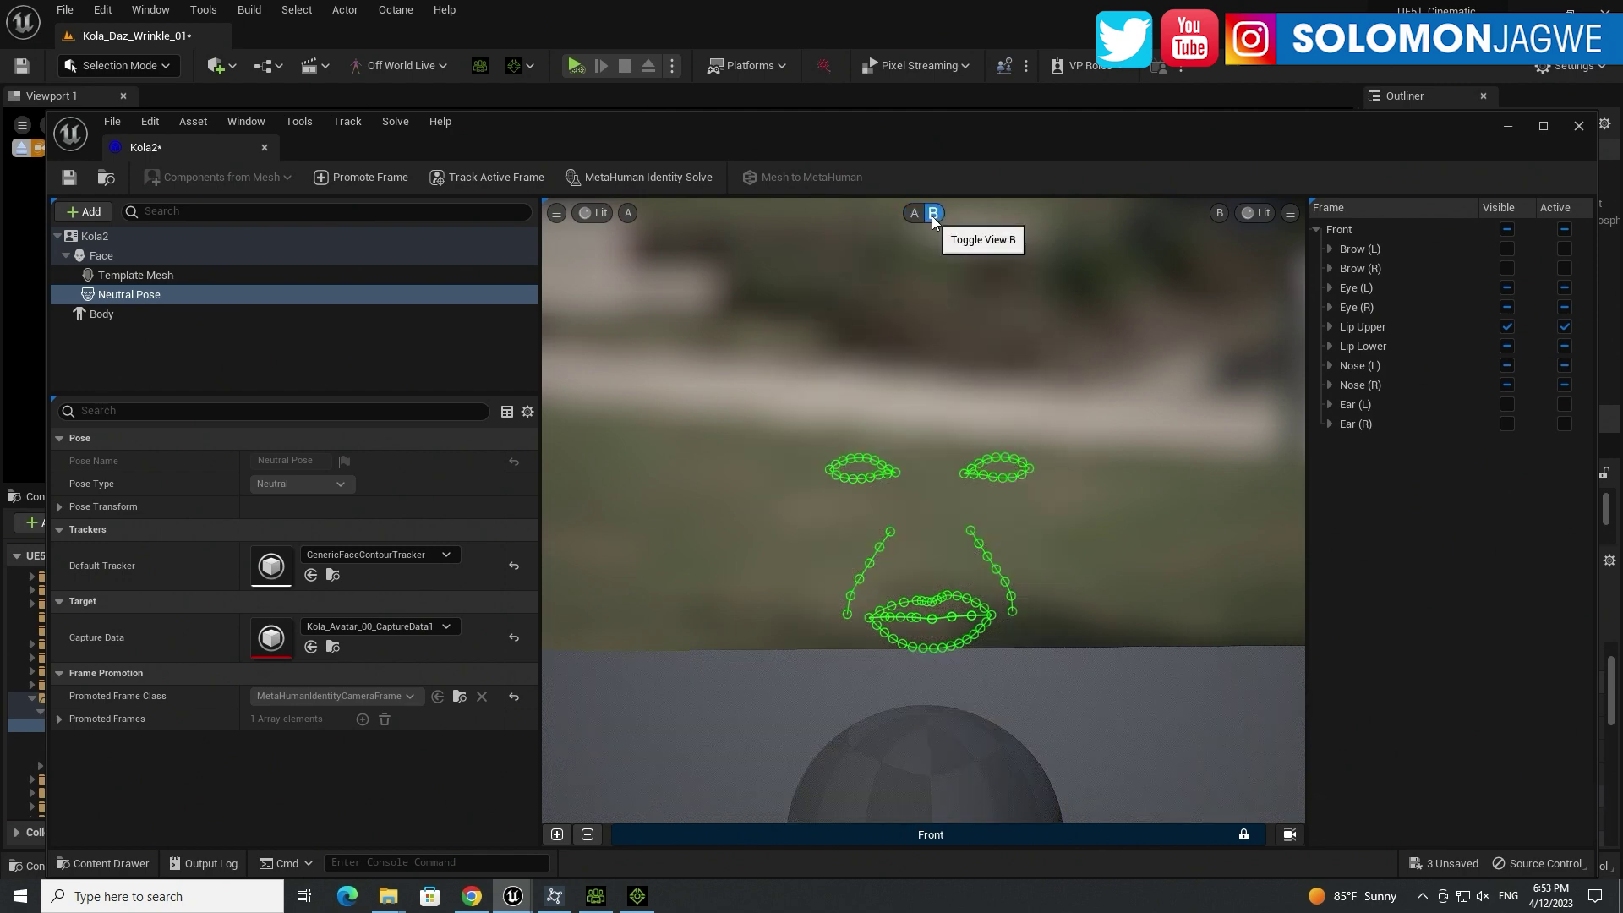
{"action": "left_click", "coordinate": [912, 214]}
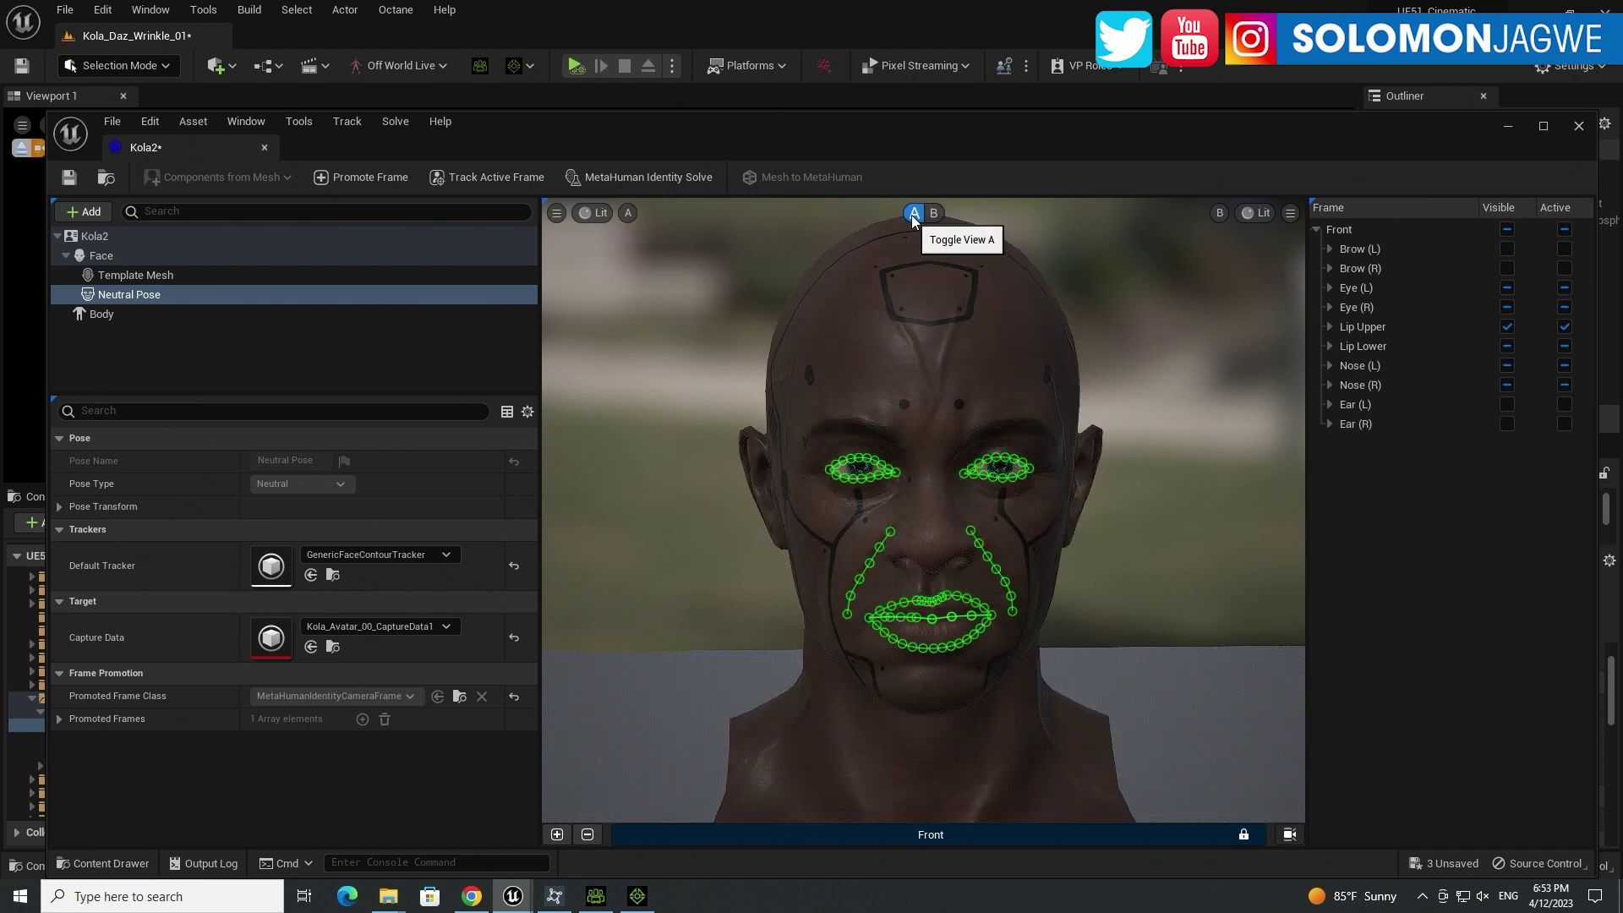
{"action": "left_click", "coordinate": [933, 214]}
{"action": "left_click", "coordinate": [915, 214]}
Step: Unlock the Front frame's camera and compare view B with view A once more
{"action": "left_click", "coordinate": [1244, 835]}
{"action": "left_click", "coordinate": [1269, 774]}
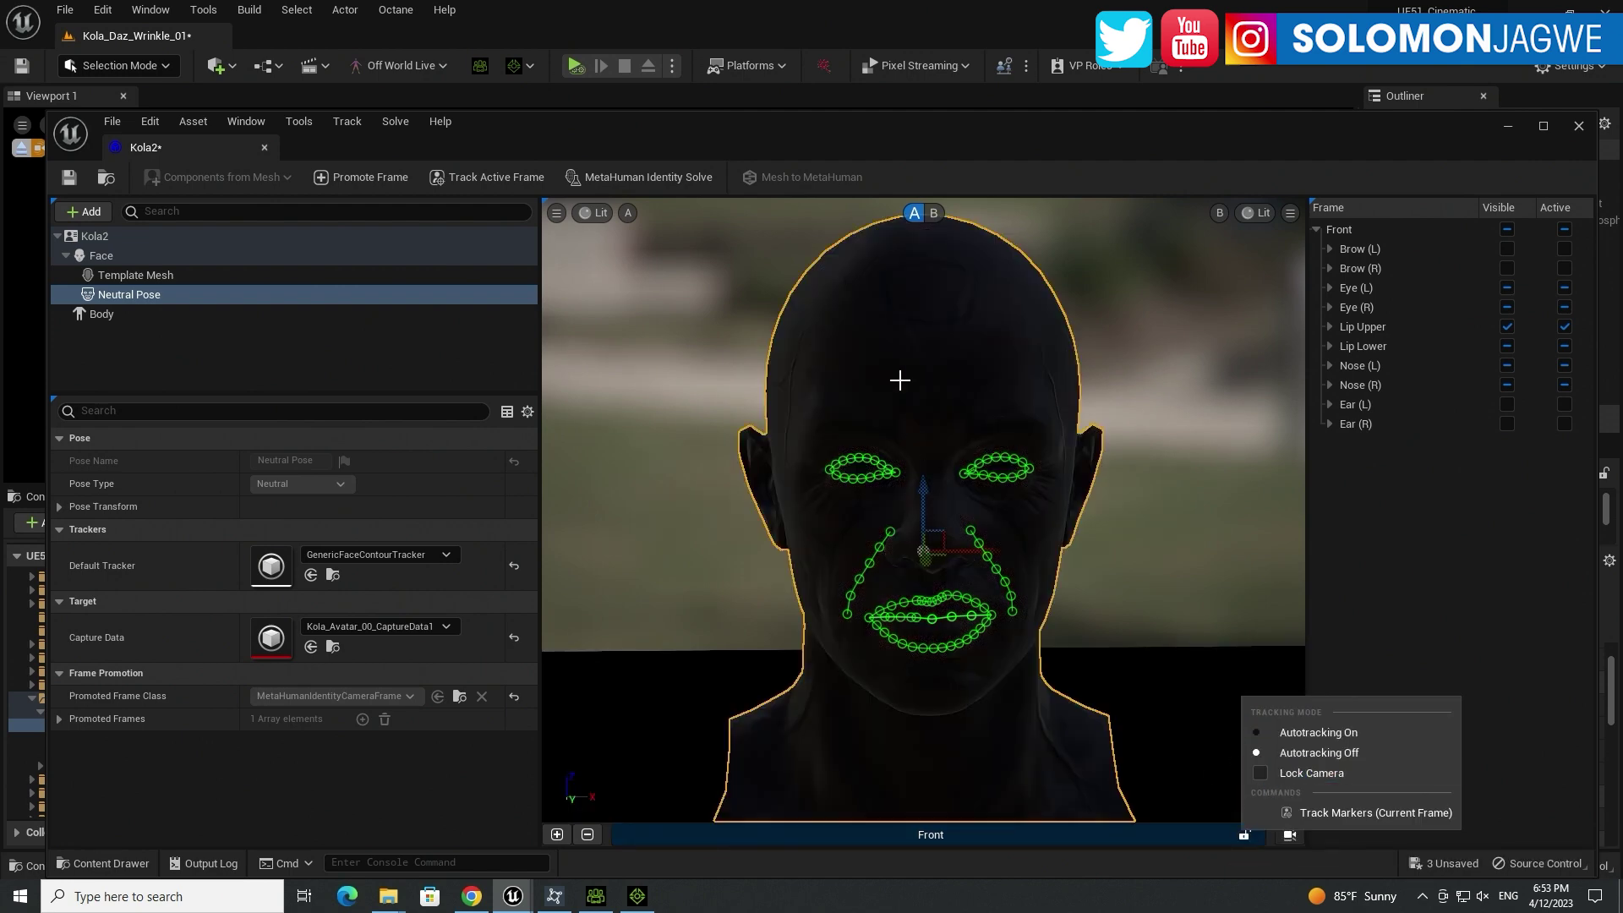
{"action": "left_click", "coordinate": [936, 220]}
{"action": "left_click", "coordinate": [933, 213]}
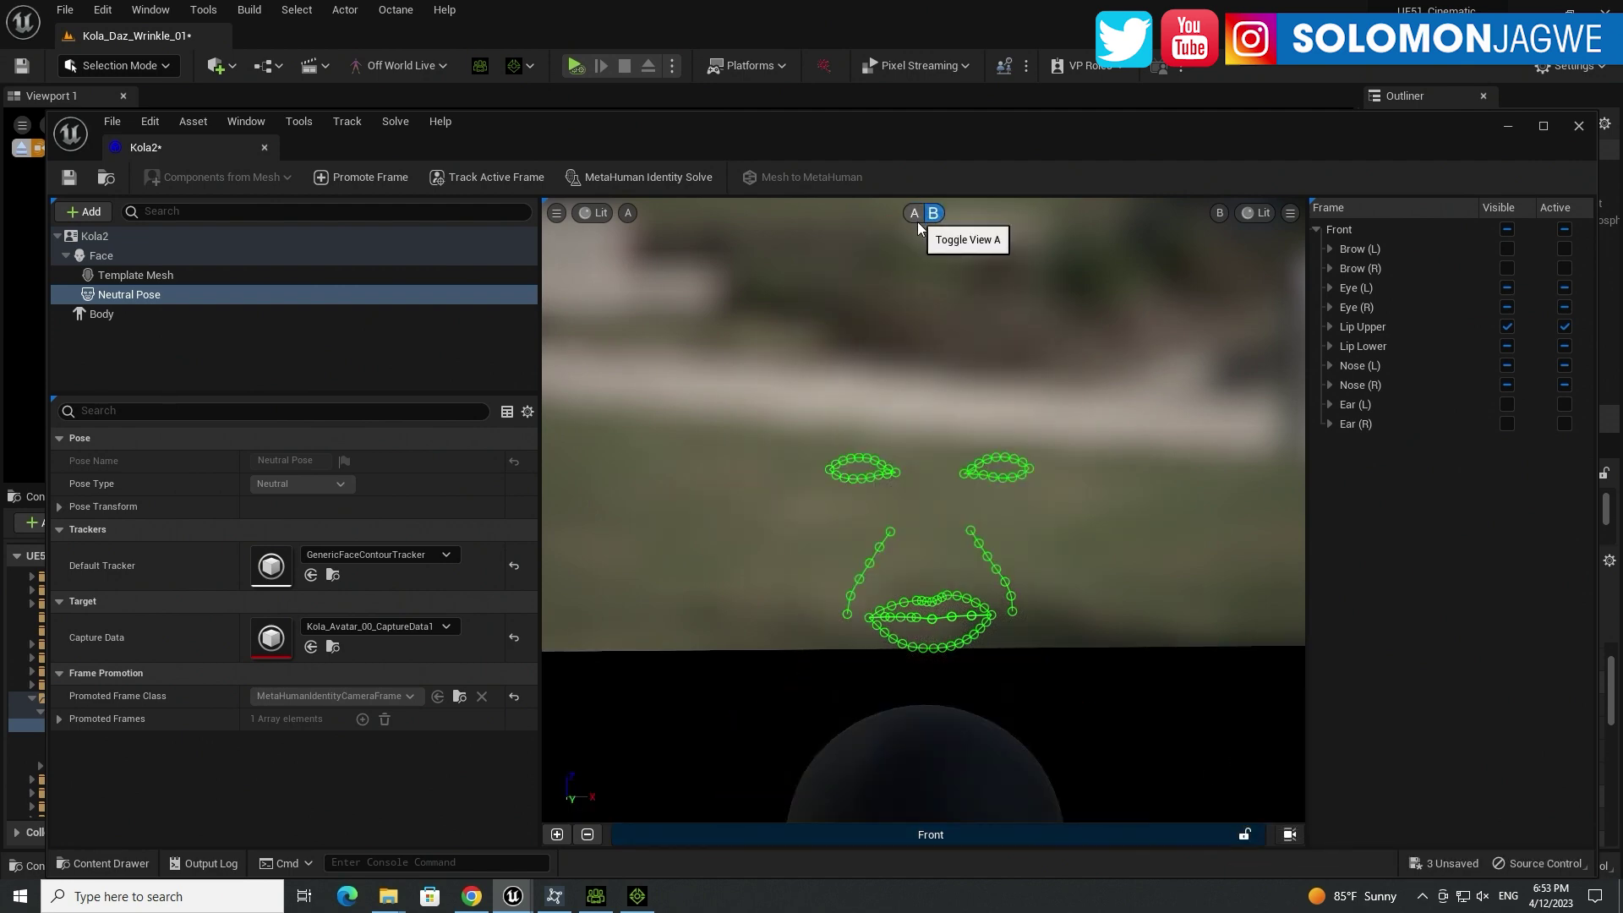
{"action": "left_click", "coordinate": [914, 215]}
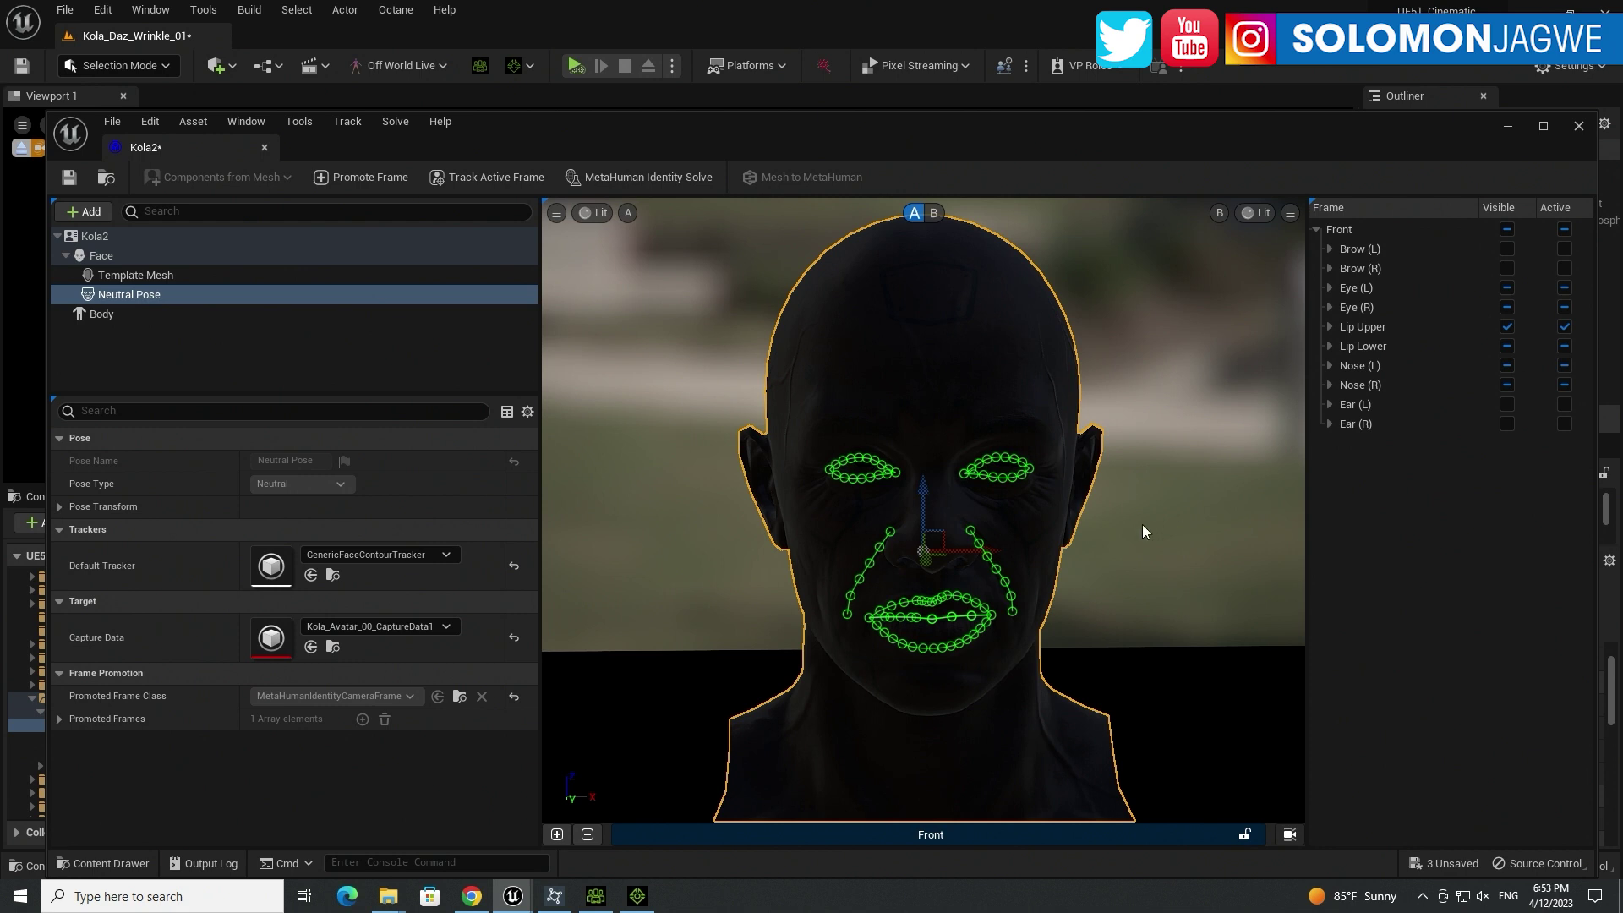
Step: Retrack the Front frame's facial markers with autotracking on and run the MetaHuman Identity Solve
{"action": "left_click", "coordinate": [972, 836]}
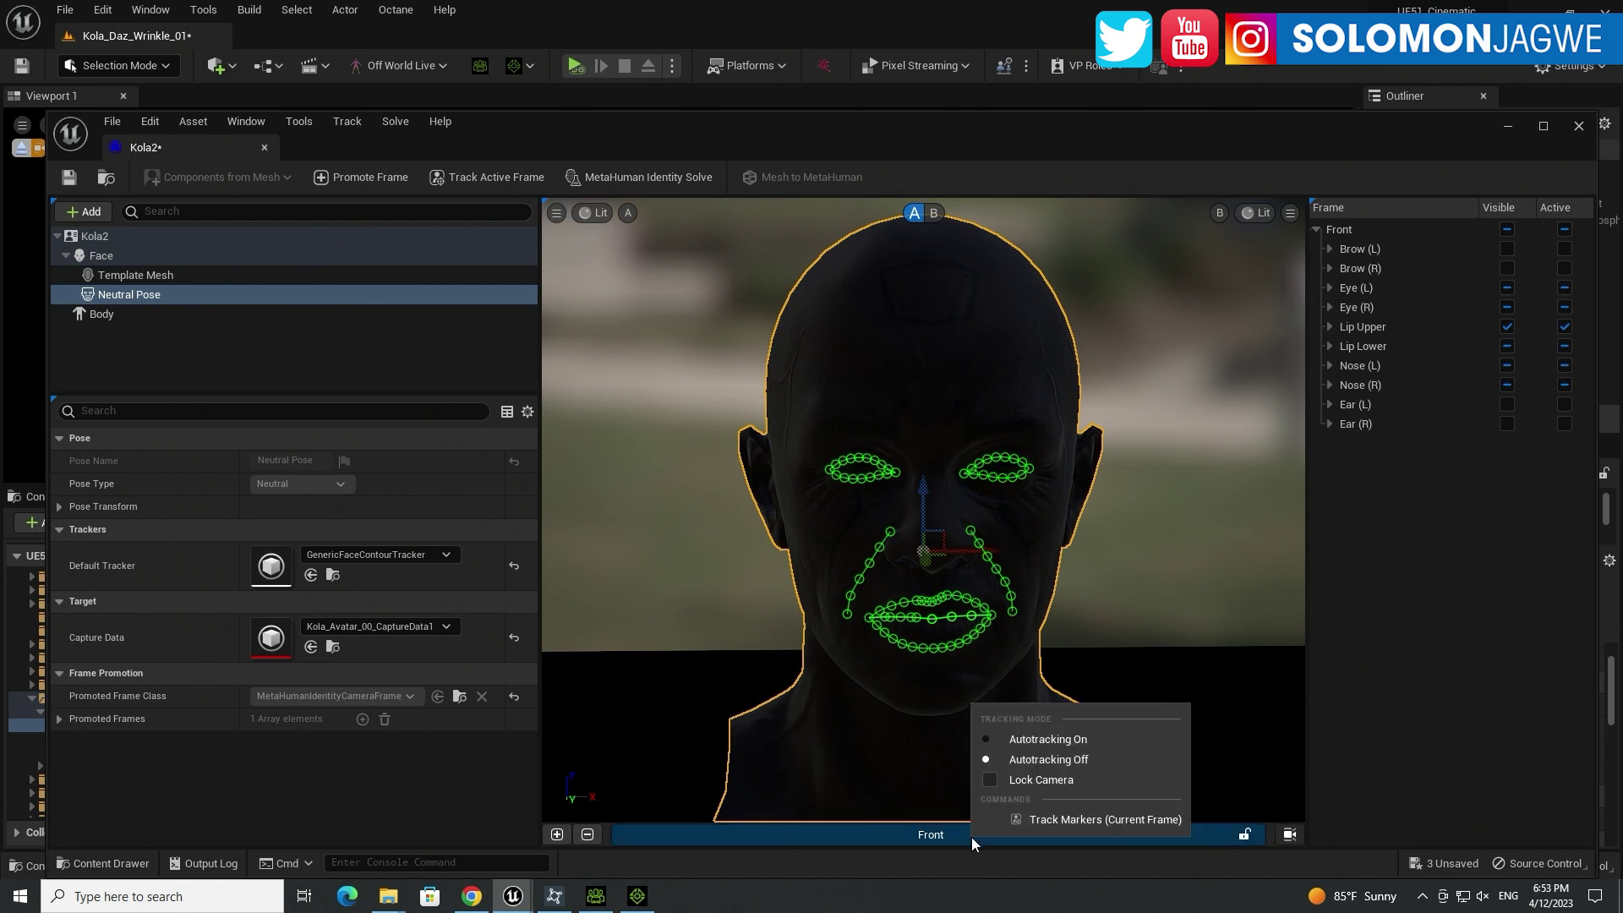
{"action": "left_click", "coordinate": [986, 742]}
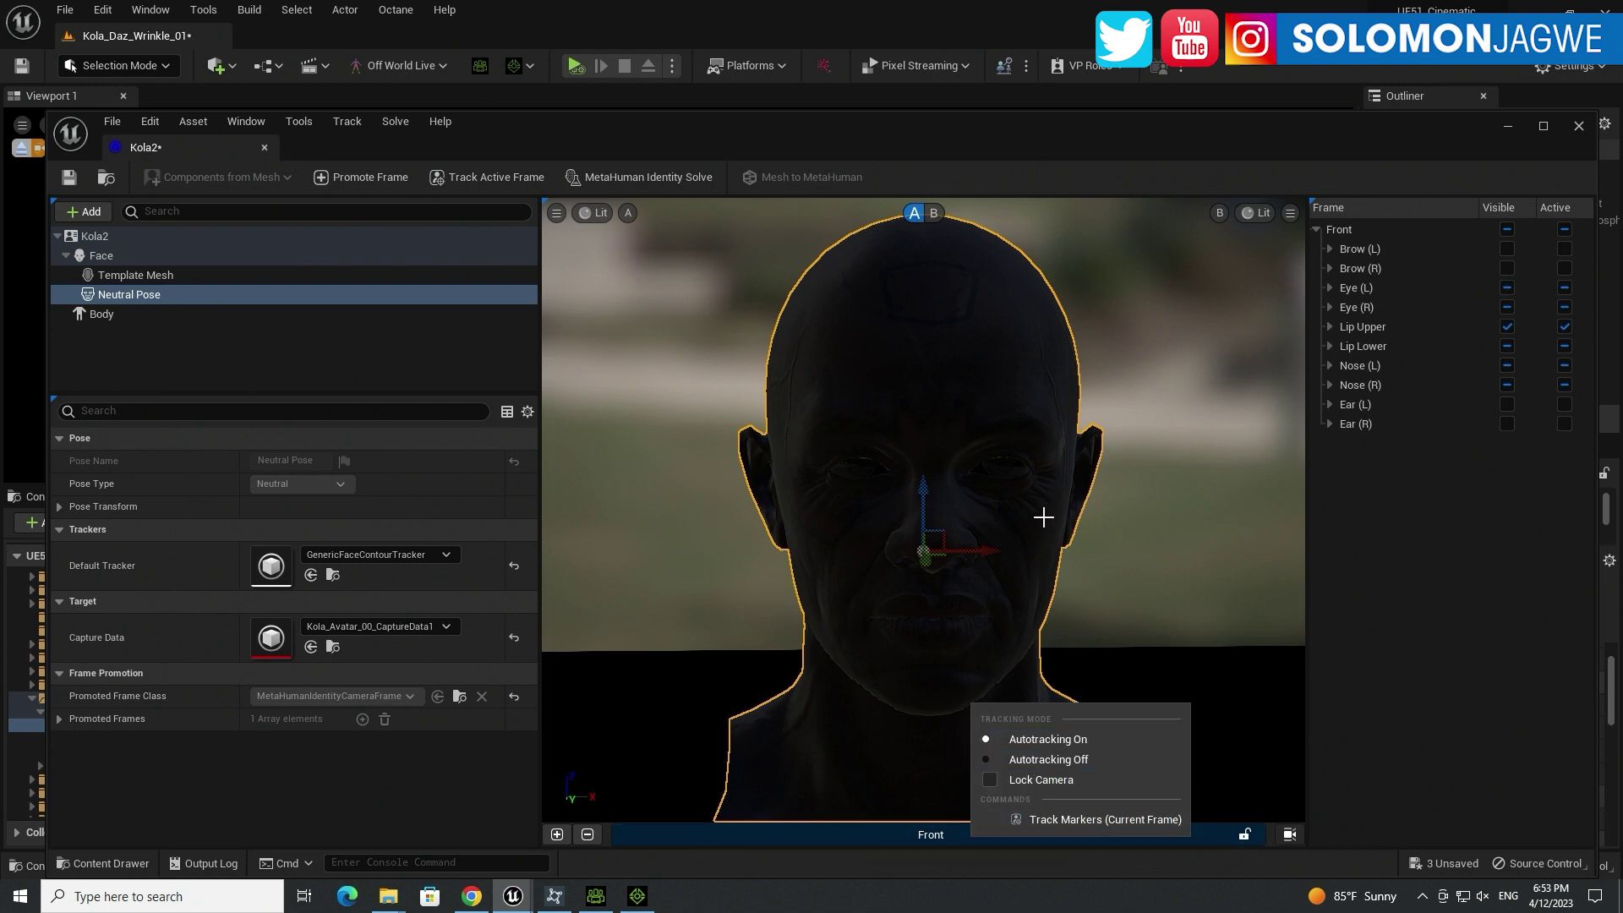
{"action": "left_click", "coordinate": [1002, 819]}
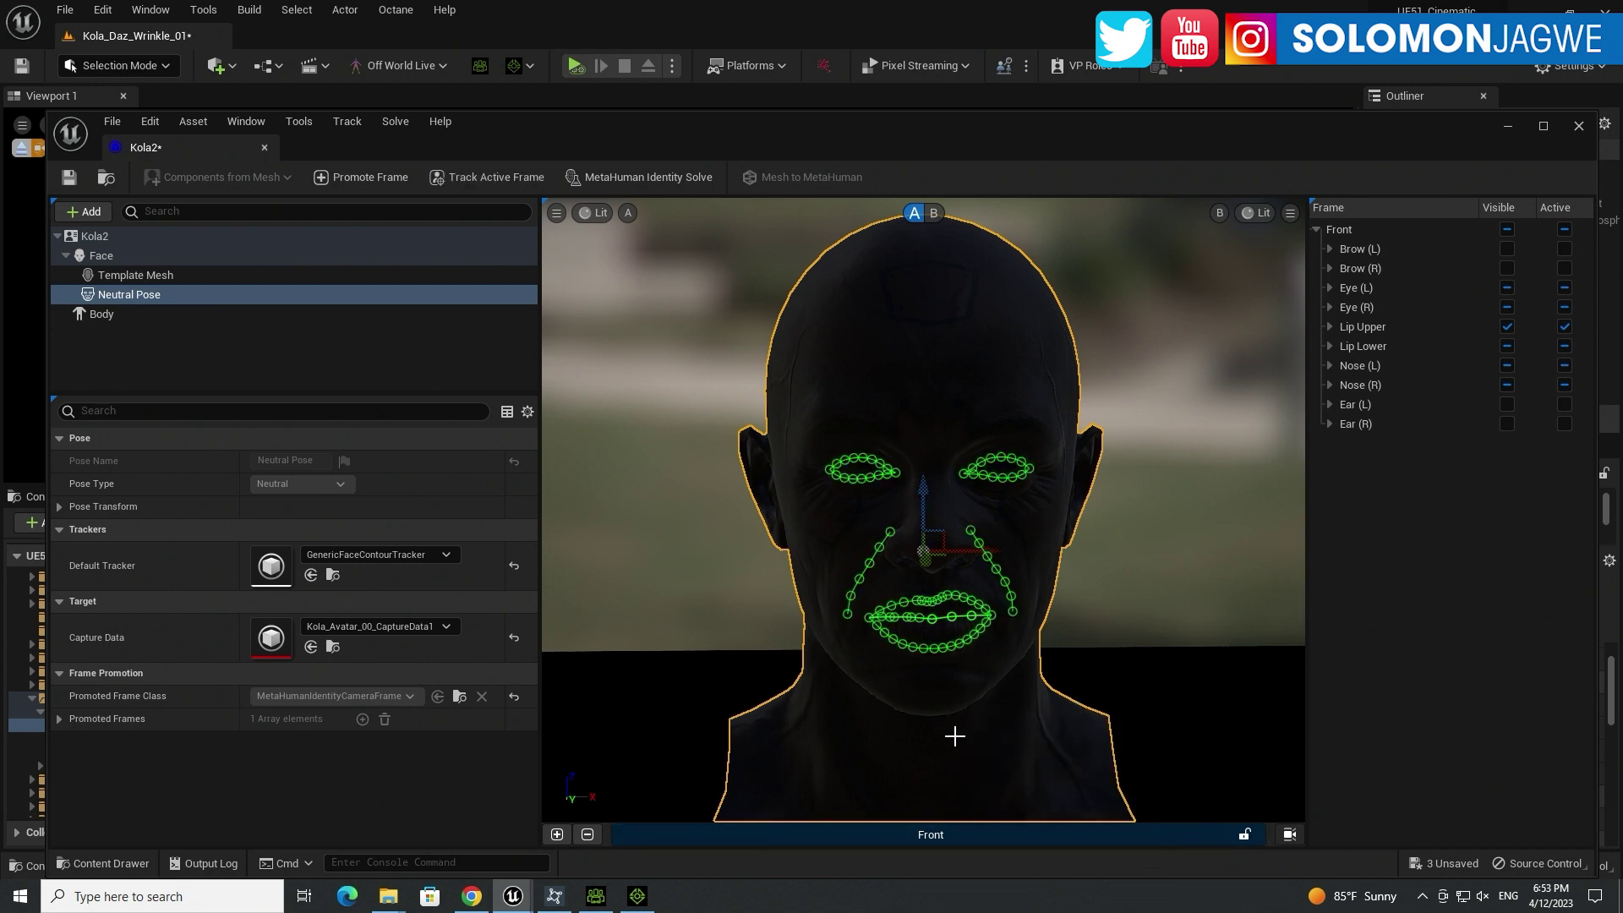
{"action": "mouse_move", "coordinate": [1138, 646]}
{"action": "right_mouse_down"}
{"action": "mouse_move", "coordinate": [1094, 644]}
{"action": "mouse_move", "coordinate": [1165, 637]}
{"action": "mouse_move", "coordinate": [1092, 630]}
{"action": "mouse_move", "coordinate": [1121, 692]}
{"action": "mouse_move", "coordinate": [1127, 635]}
{"action": "right_mouse_up"}
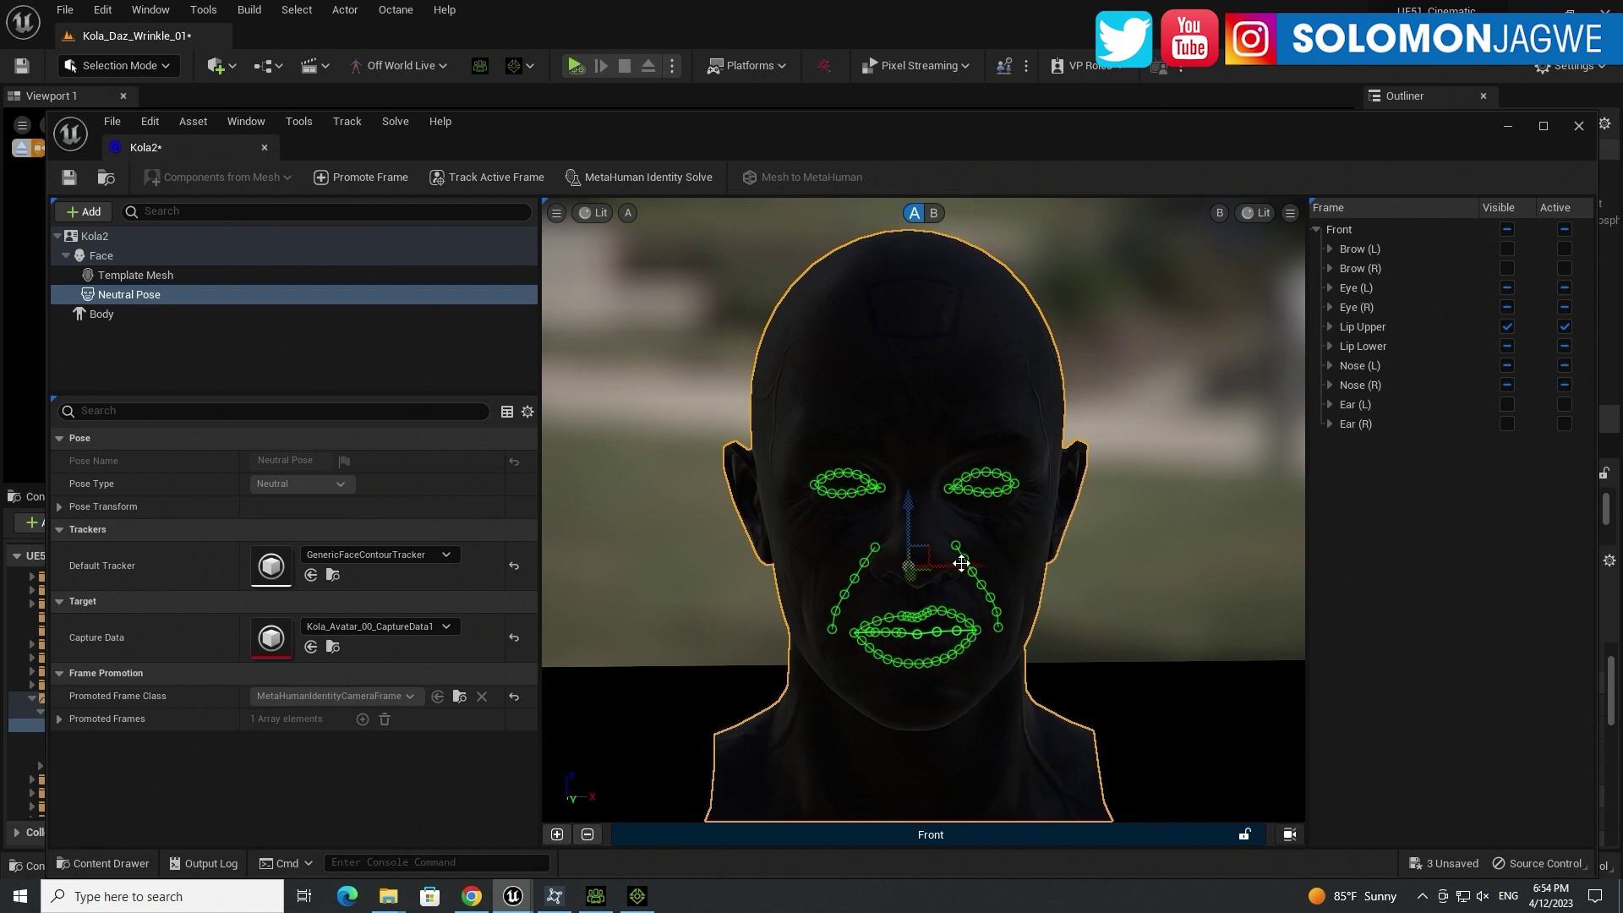
{"action": "left_click", "coordinate": [614, 179]}
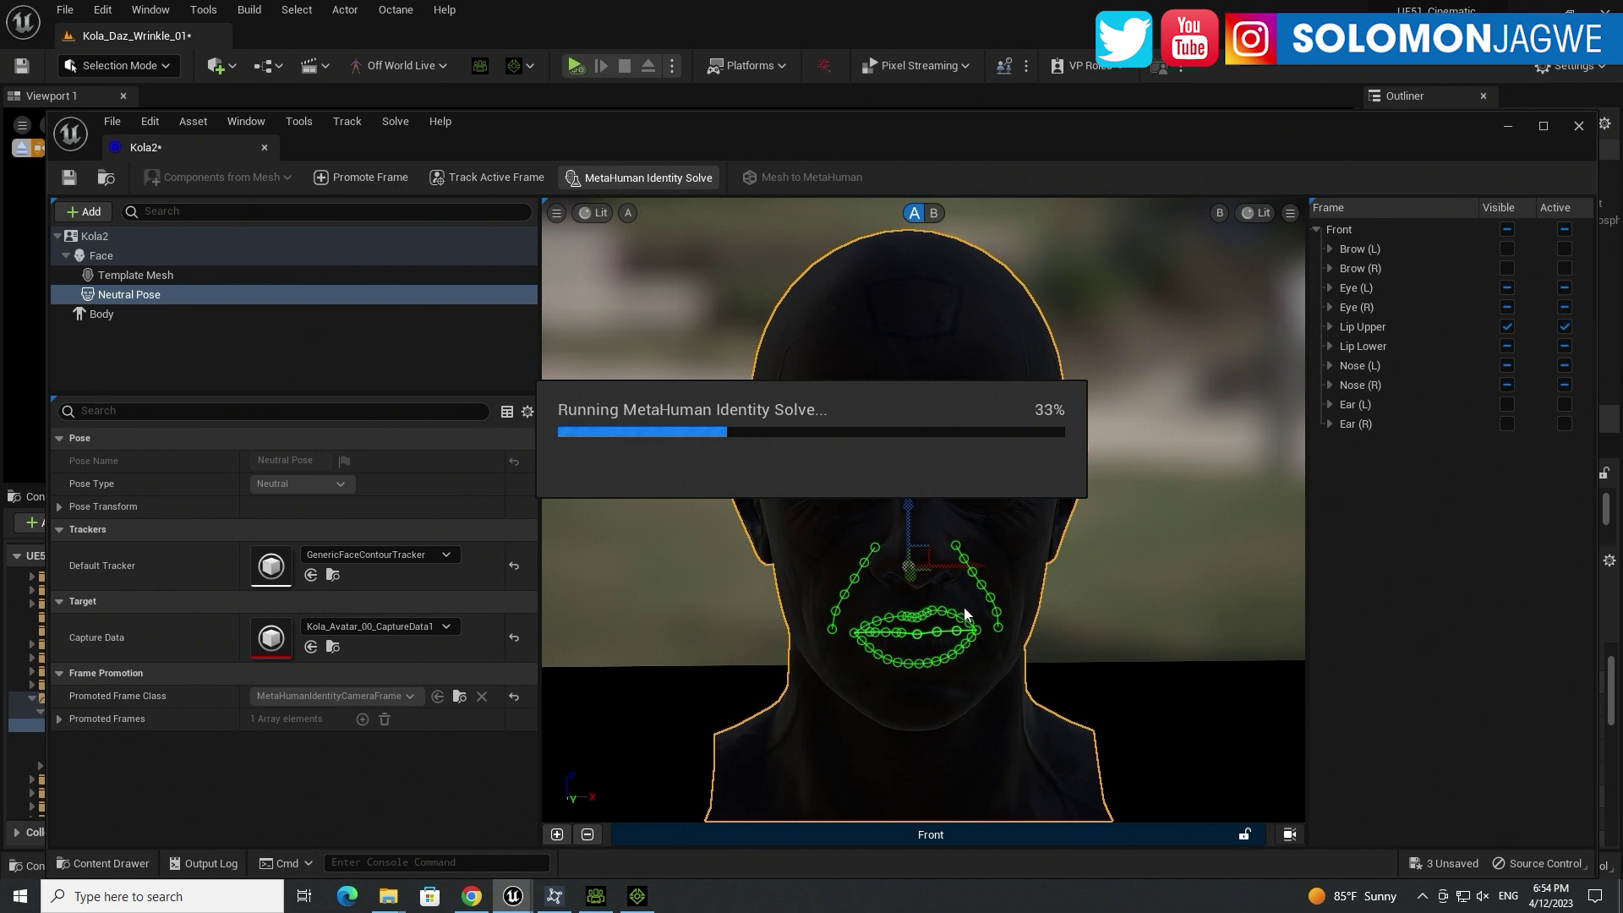
Step: Switch to Character Creator 4 to look at the Export Head command, and return to the Kola2 identity in Unreal Editor
{"action": "left_click", "coordinate": [601, 901]}
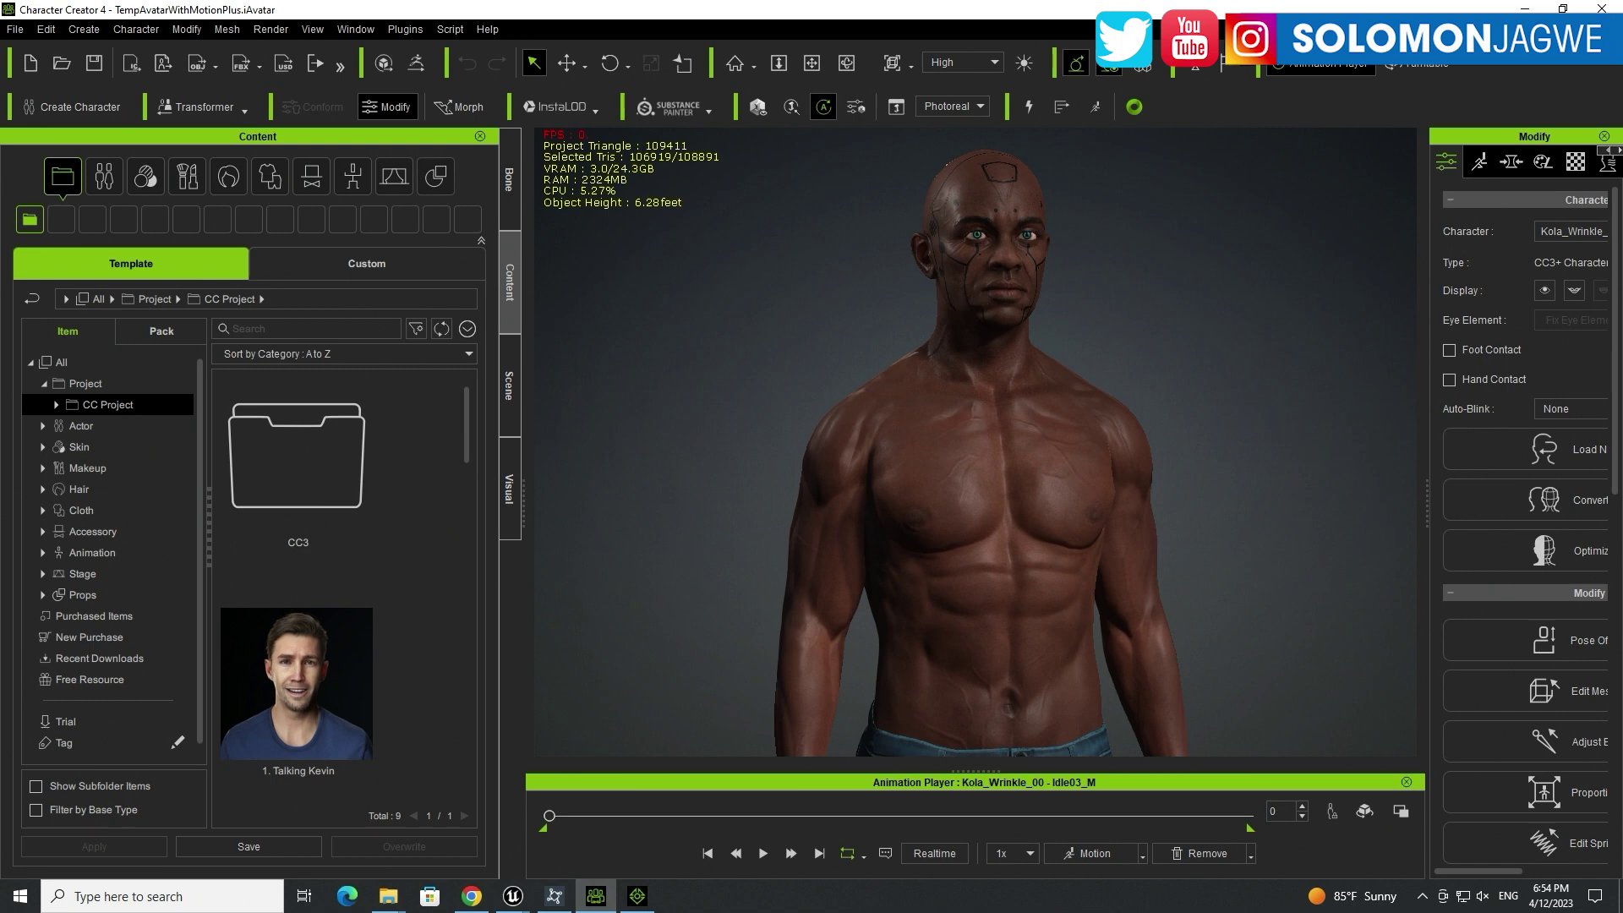
{"action": "left_click", "coordinate": [15, 28]}
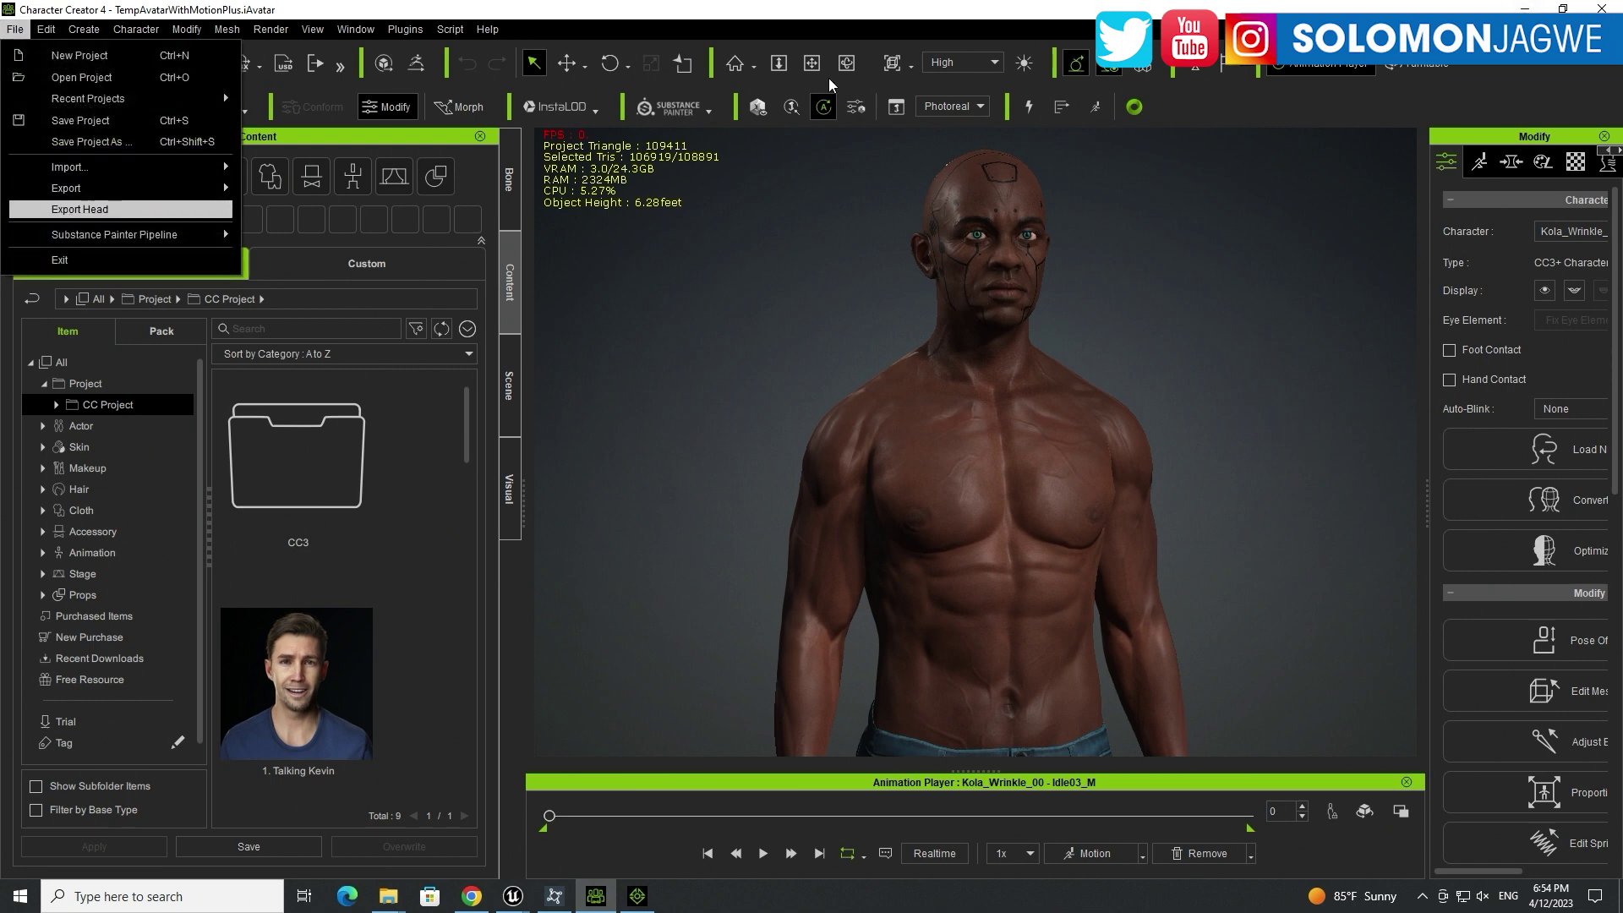
{"action": "left_click", "coordinate": [1535, 7]}
{"action": "left_click", "coordinate": [1535, 6]}
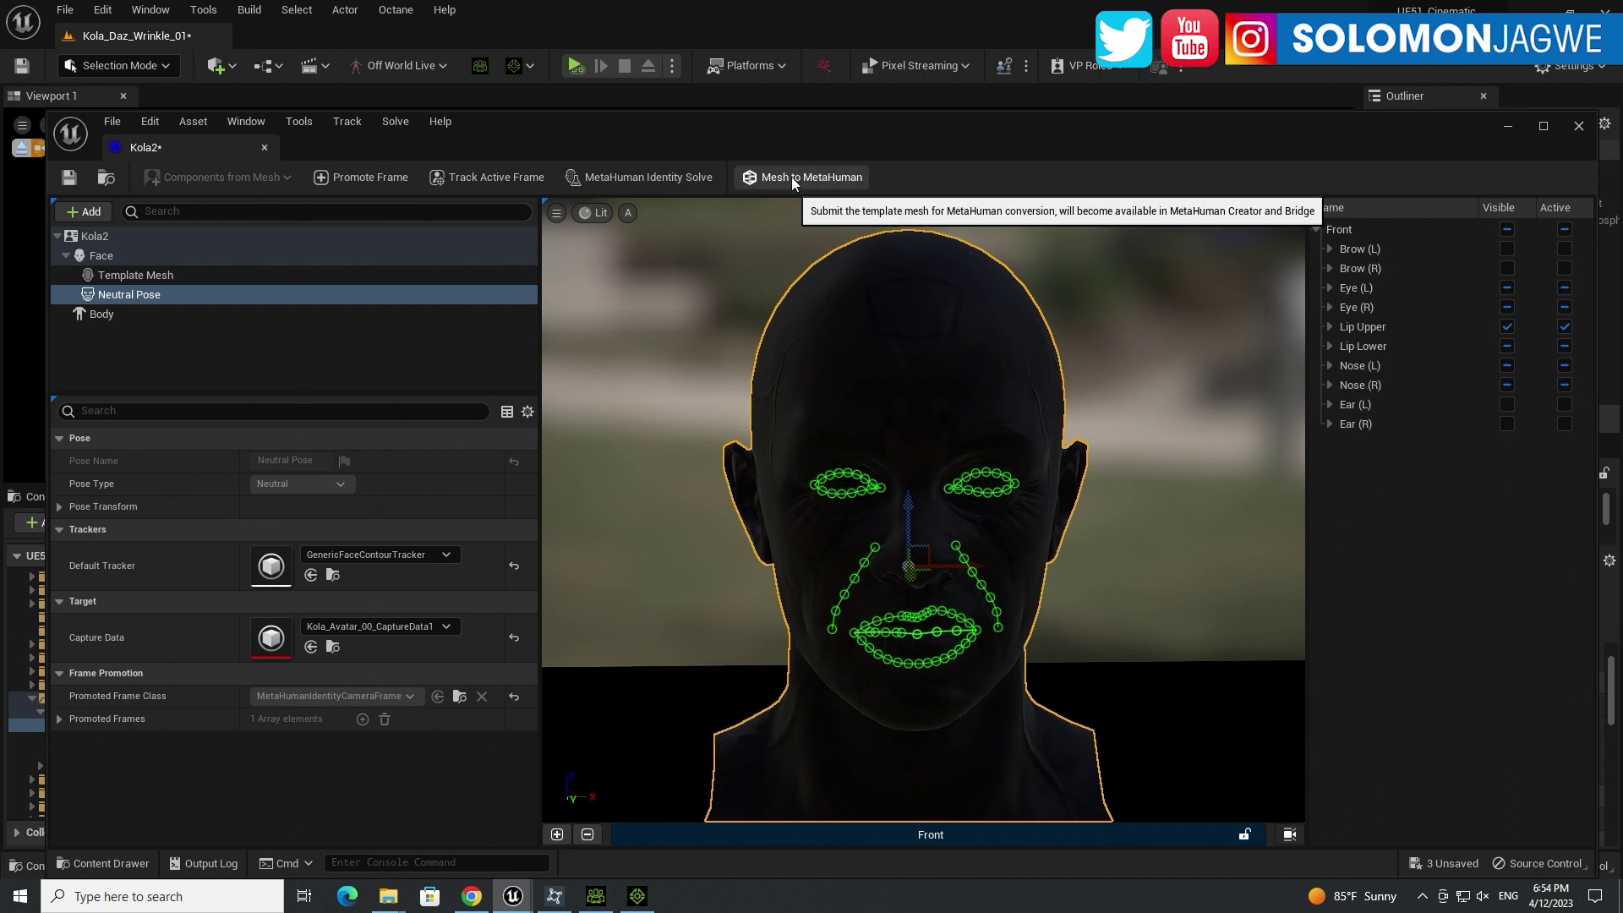
Step: Assign the male body type in the second row to the Body part and compare the solved head in view B with view A
{"action": "left_click", "coordinate": [104, 318]}
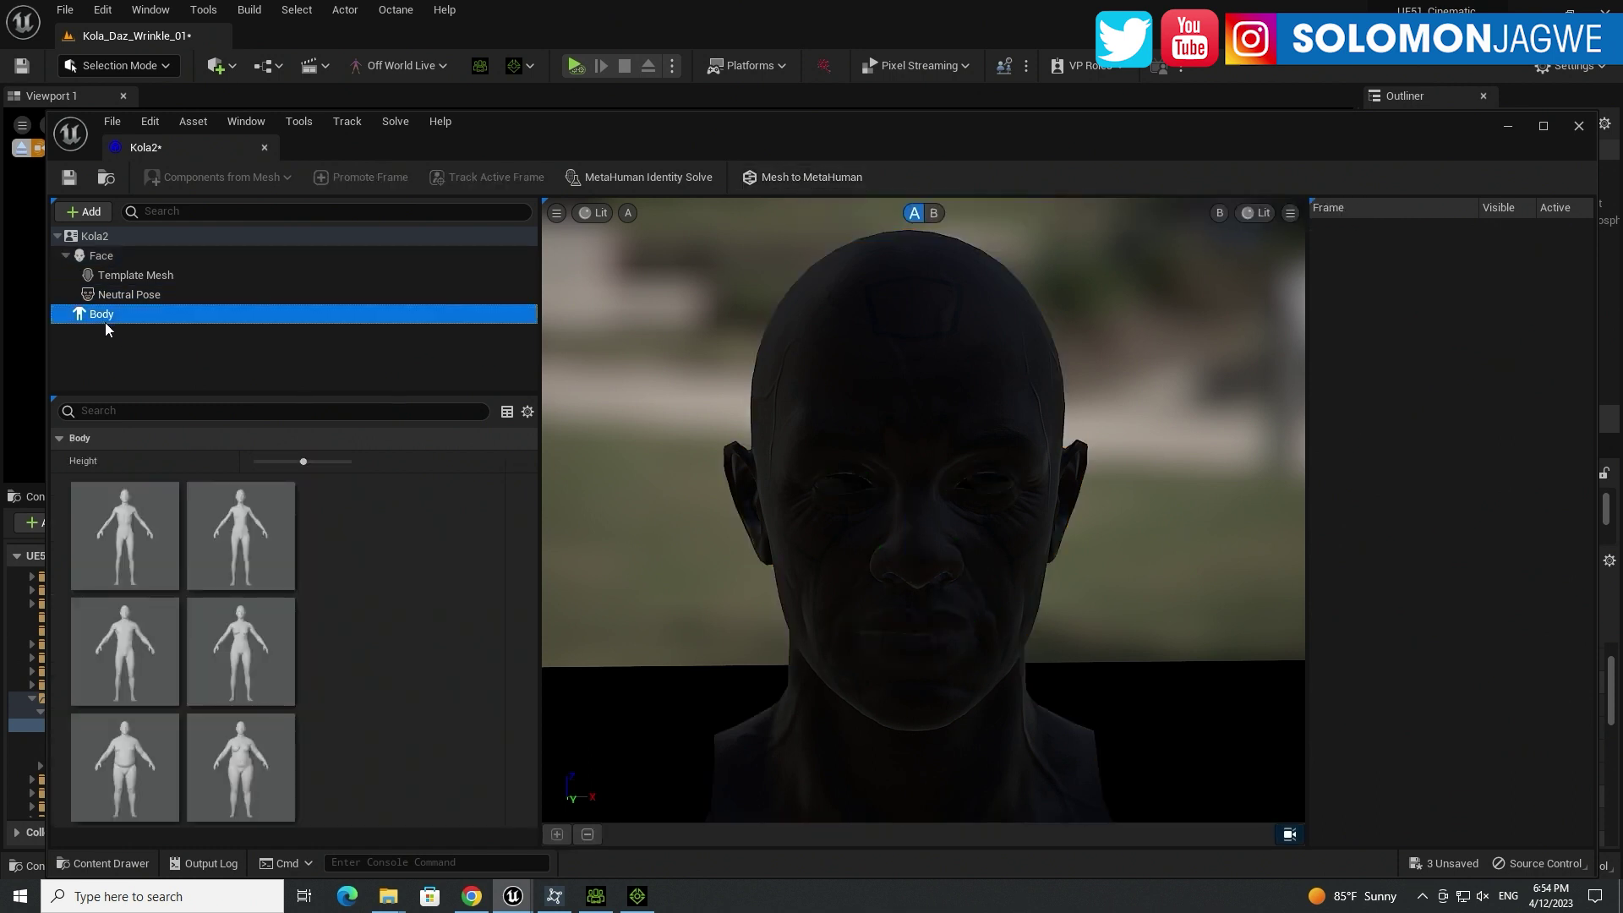
{"action": "left_click", "coordinate": [123, 662]}
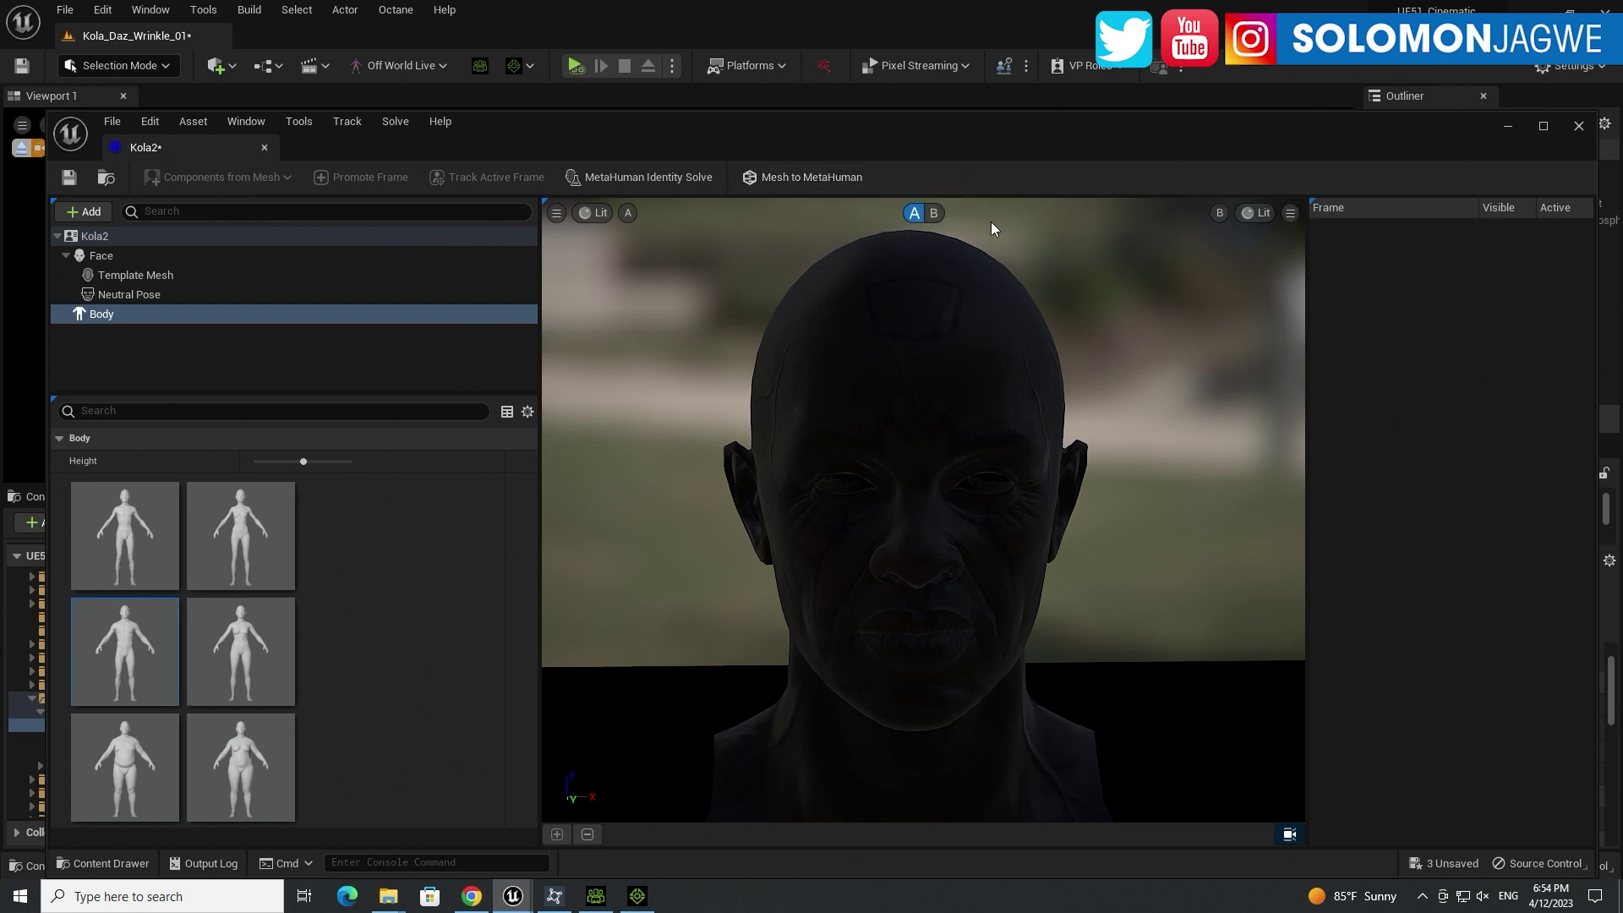
{"action": "left_click", "coordinate": [938, 211]}
{"action": "left_click", "coordinate": [917, 215]}
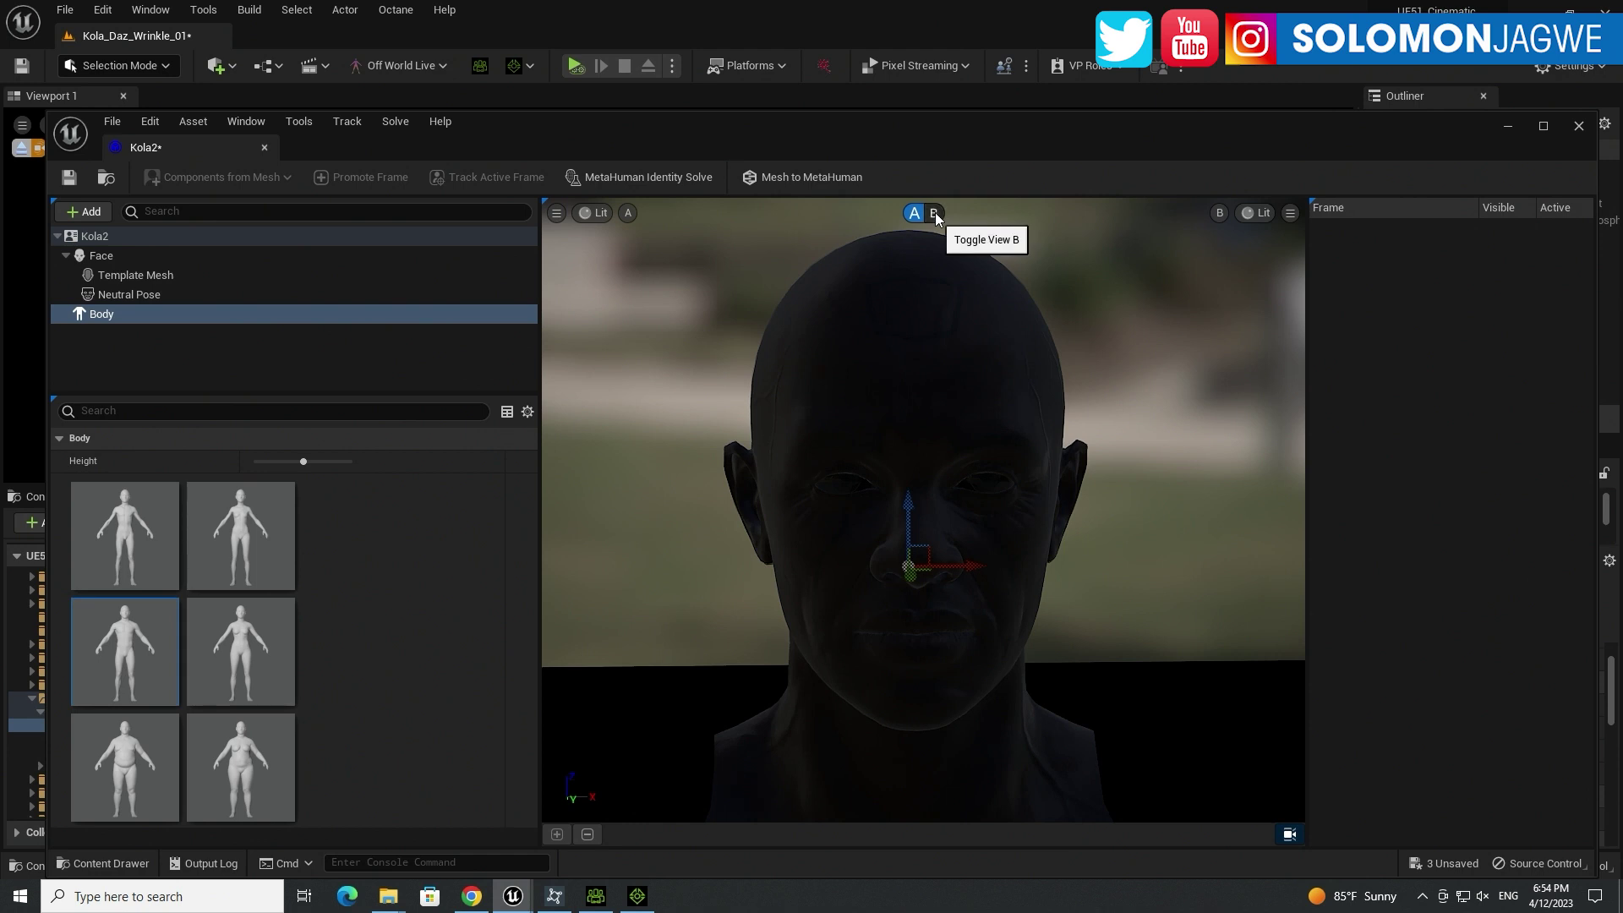
{"action": "left_click", "coordinate": [933, 214]}
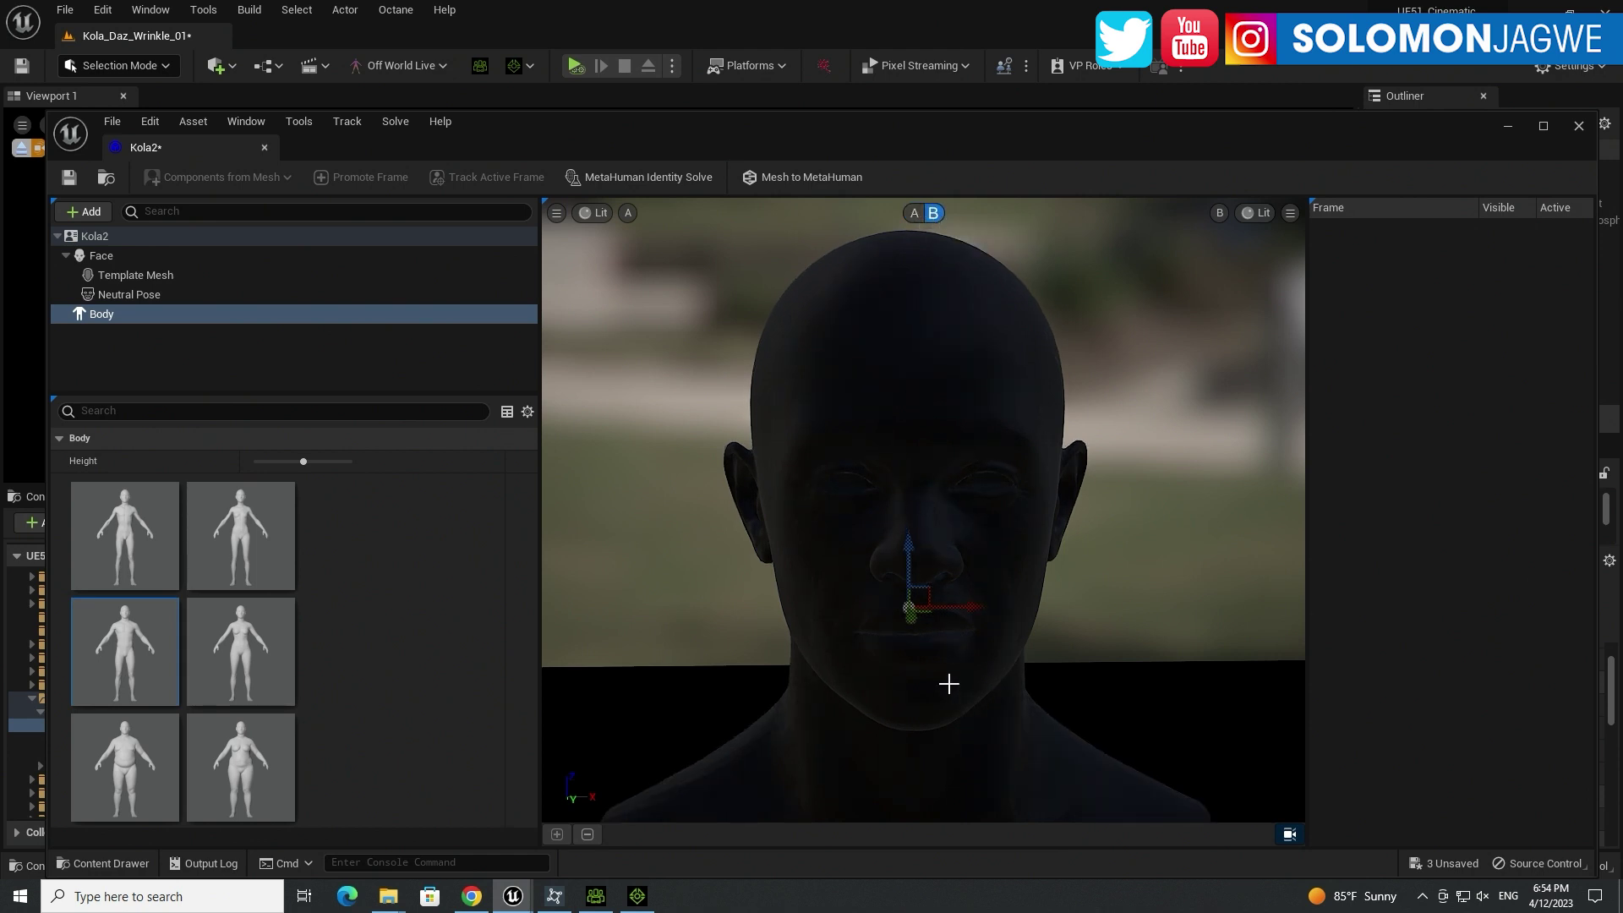
{"action": "left_click", "coordinate": [933, 215]}
{"action": "left_click", "coordinate": [933, 214]}
Step: Try to submit Kola2 with Mesh to MetaHuman and check My MetaHumans in Quixel Bridge
{"action": "left_click", "coordinate": [802, 180]}
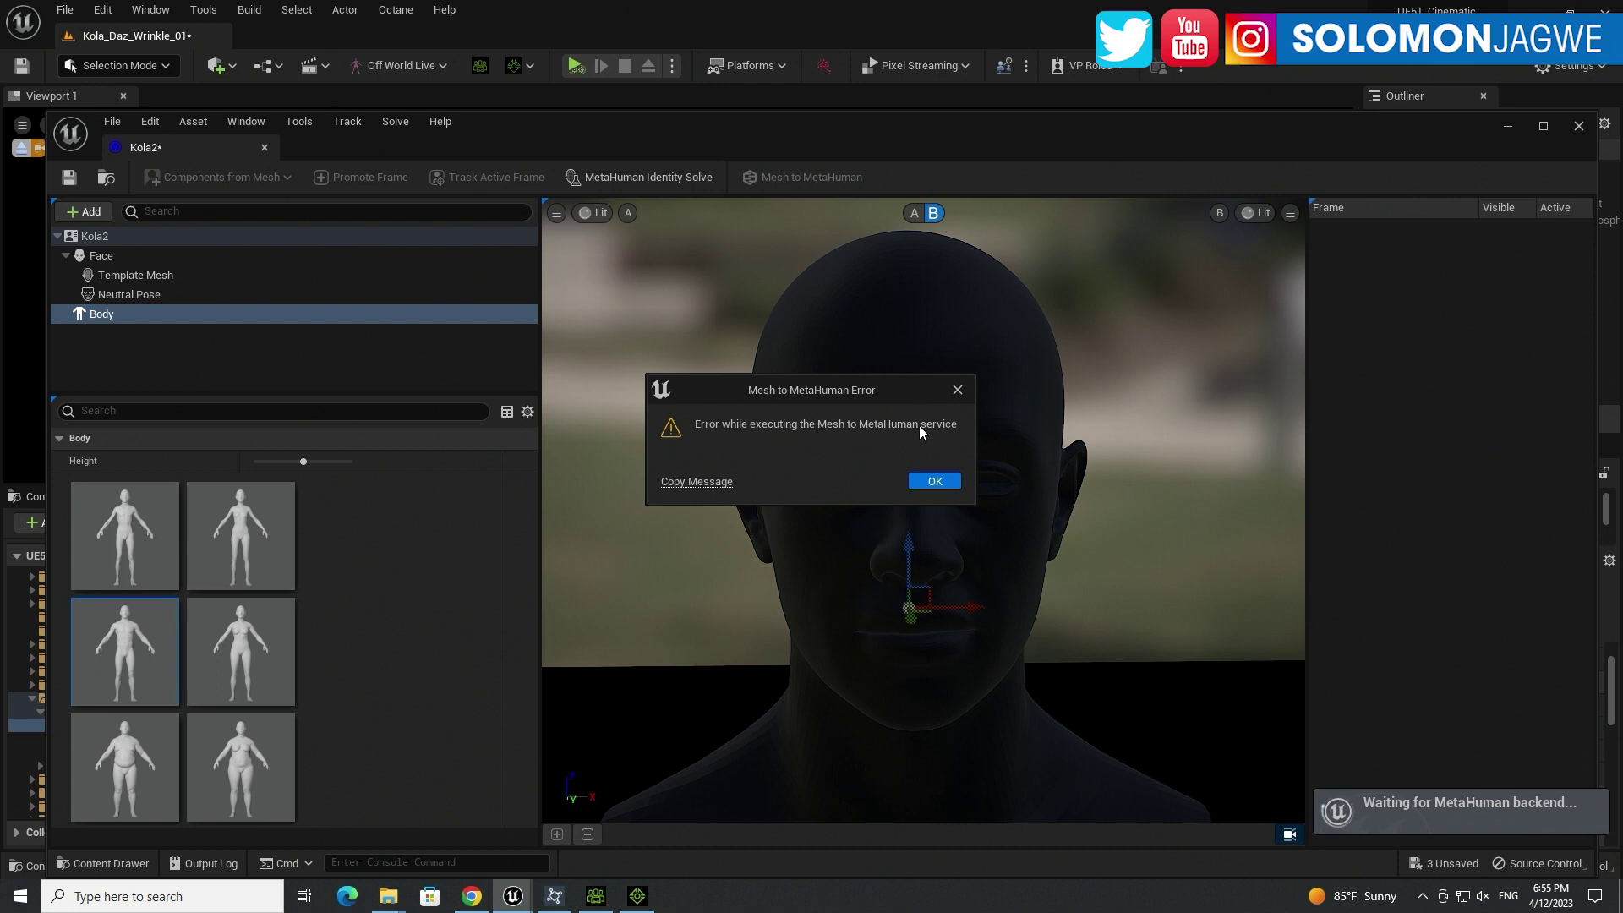
{"action": "left_click", "coordinate": [934, 483]}
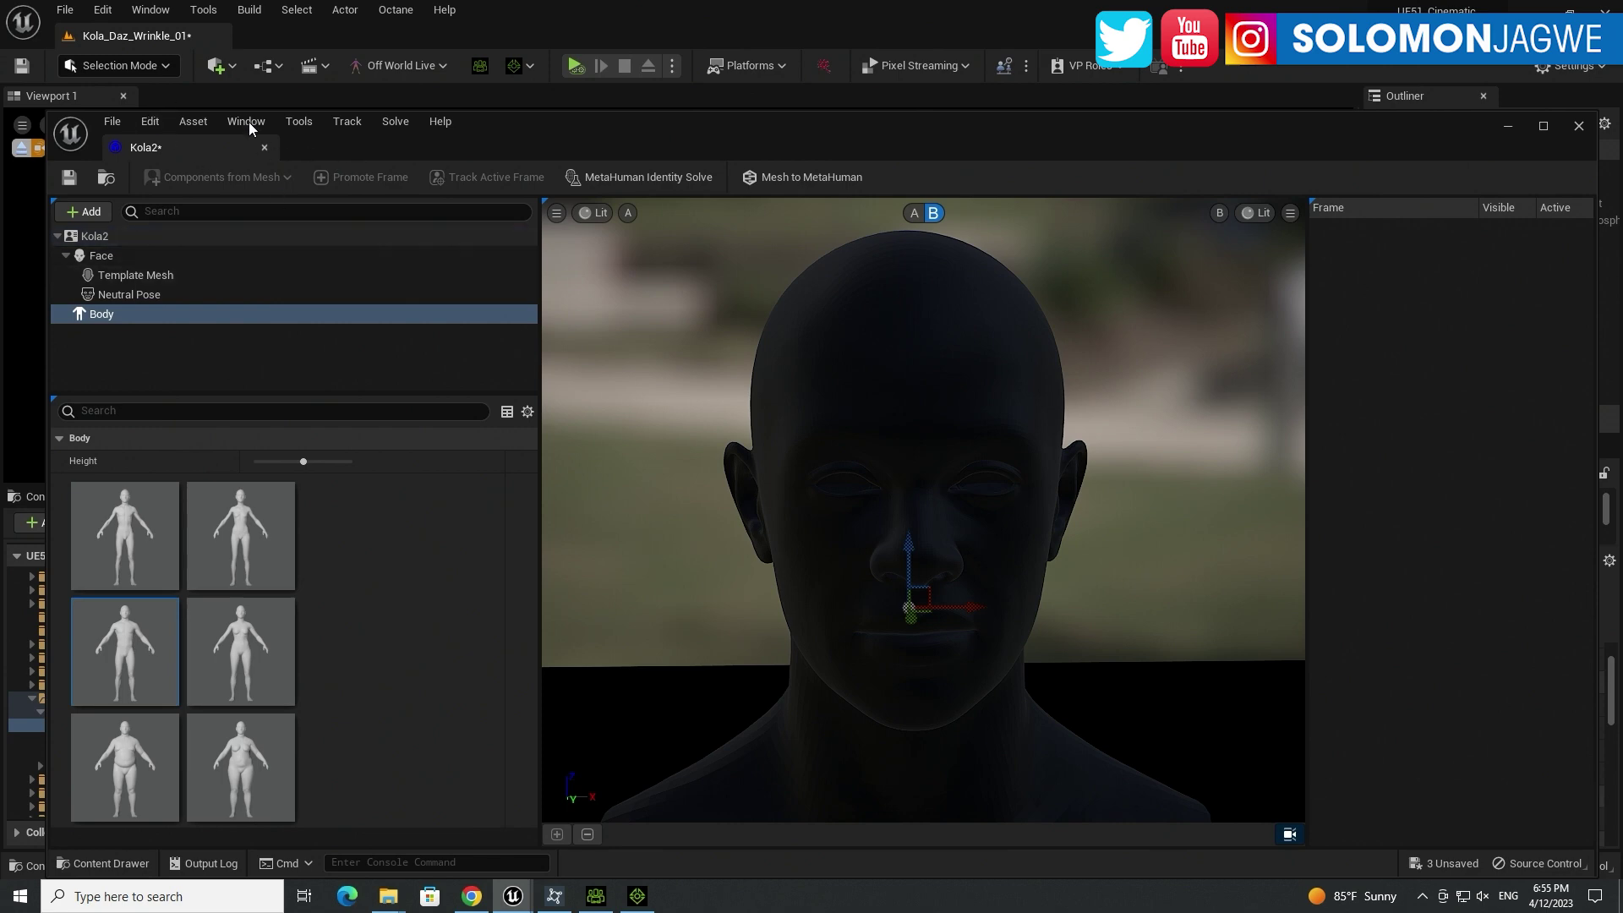
{"action": "left_click", "coordinate": [236, 68]}
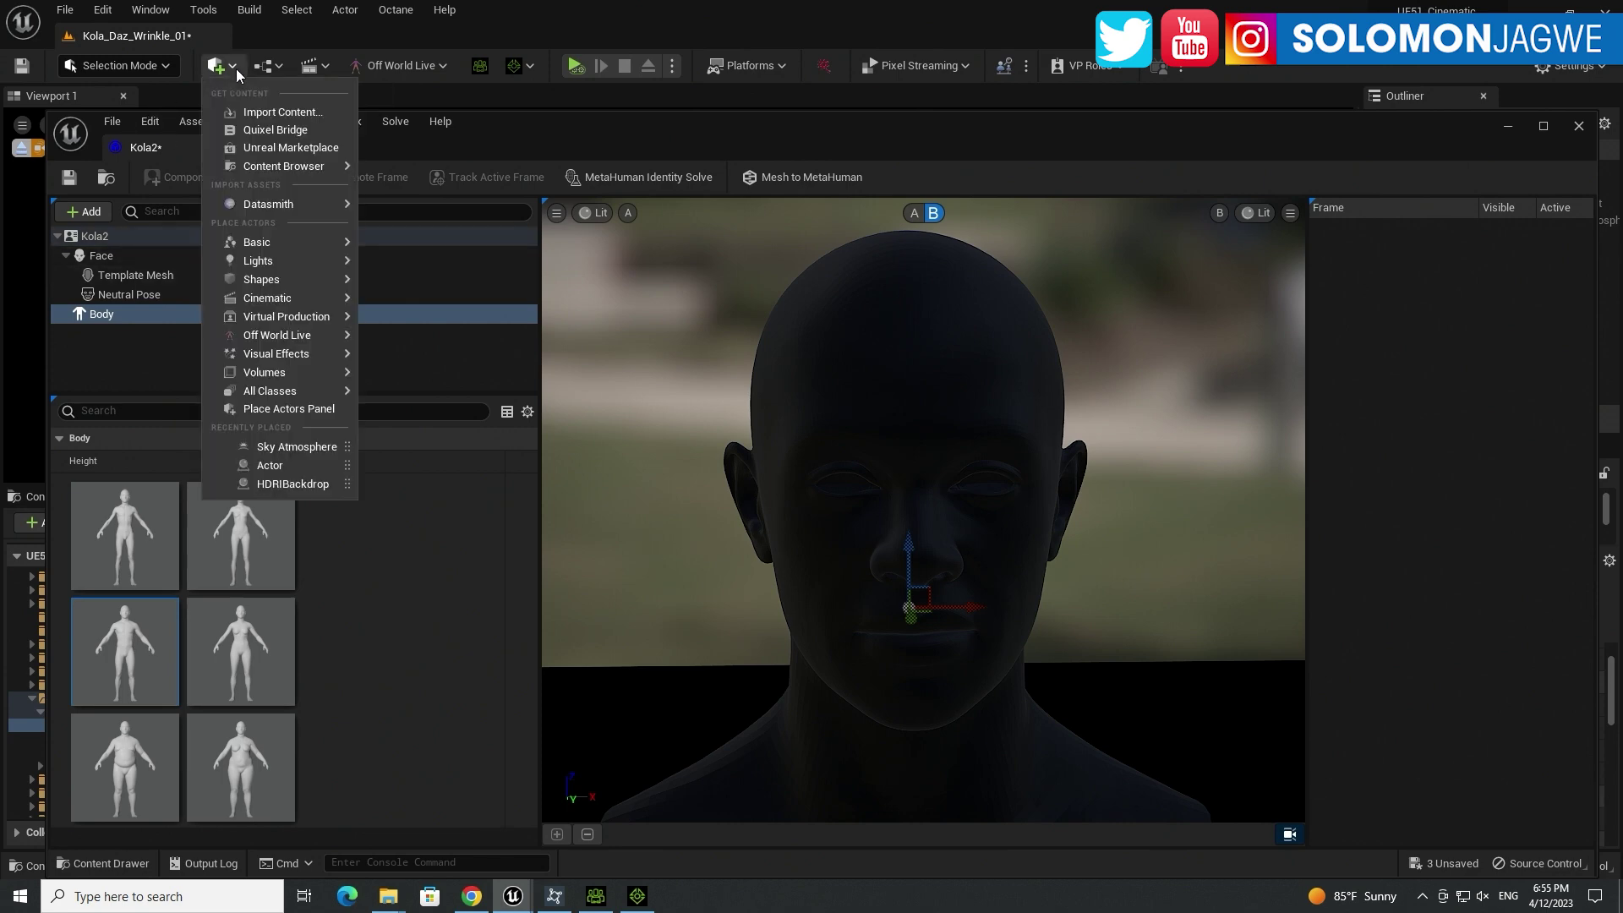
{"action": "left_click", "coordinate": [270, 130]}
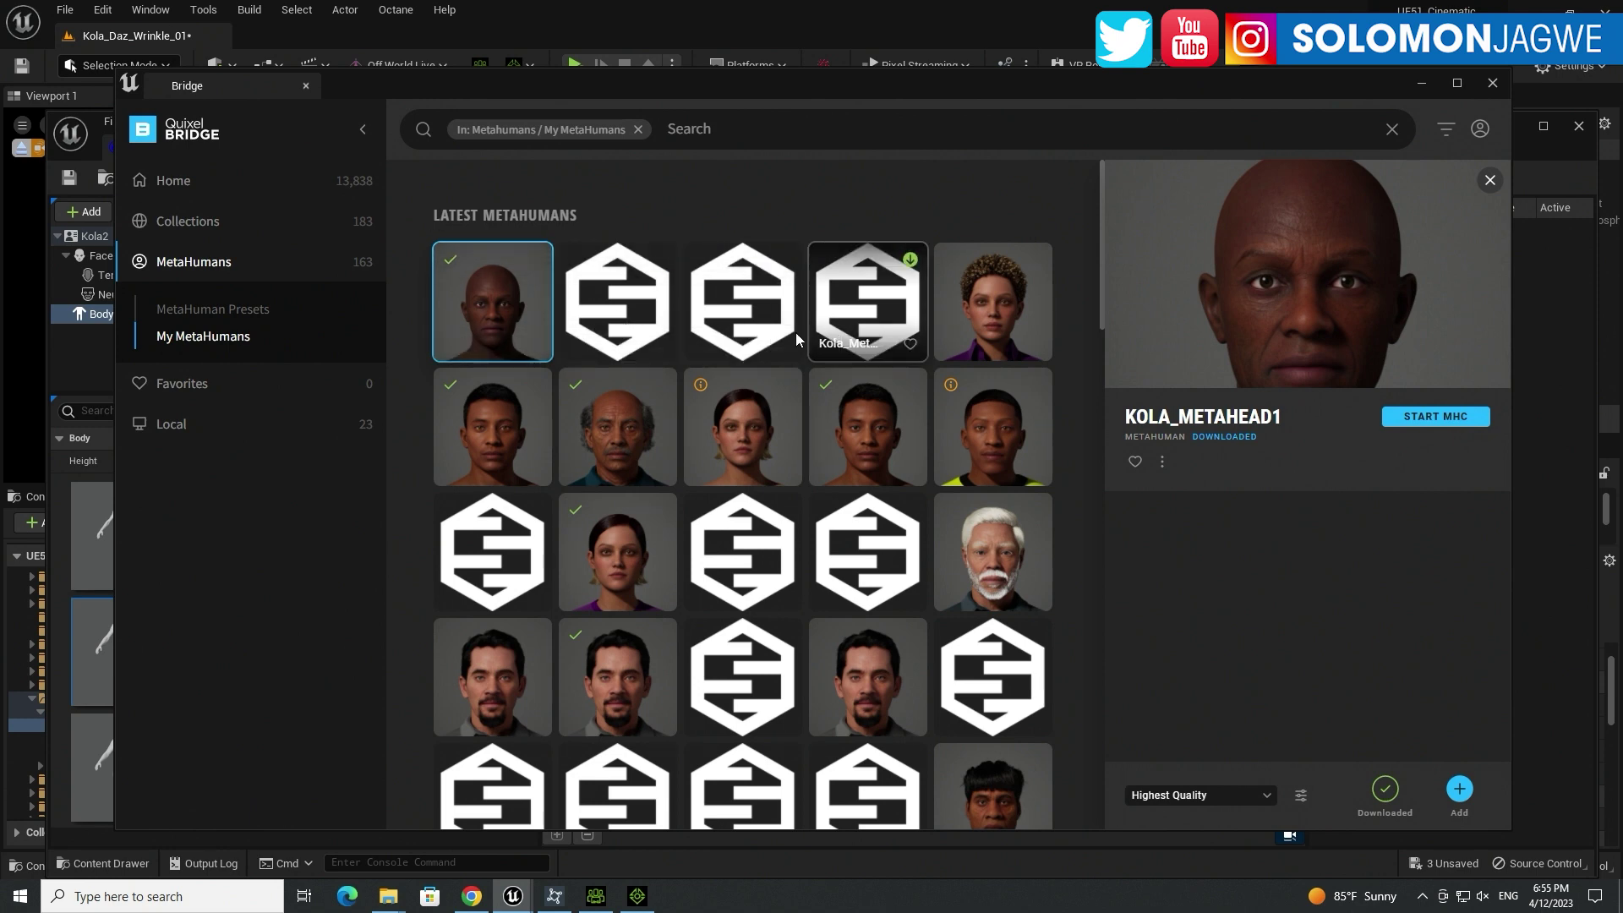
{"action": "left_click", "coordinate": [1422, 83]}
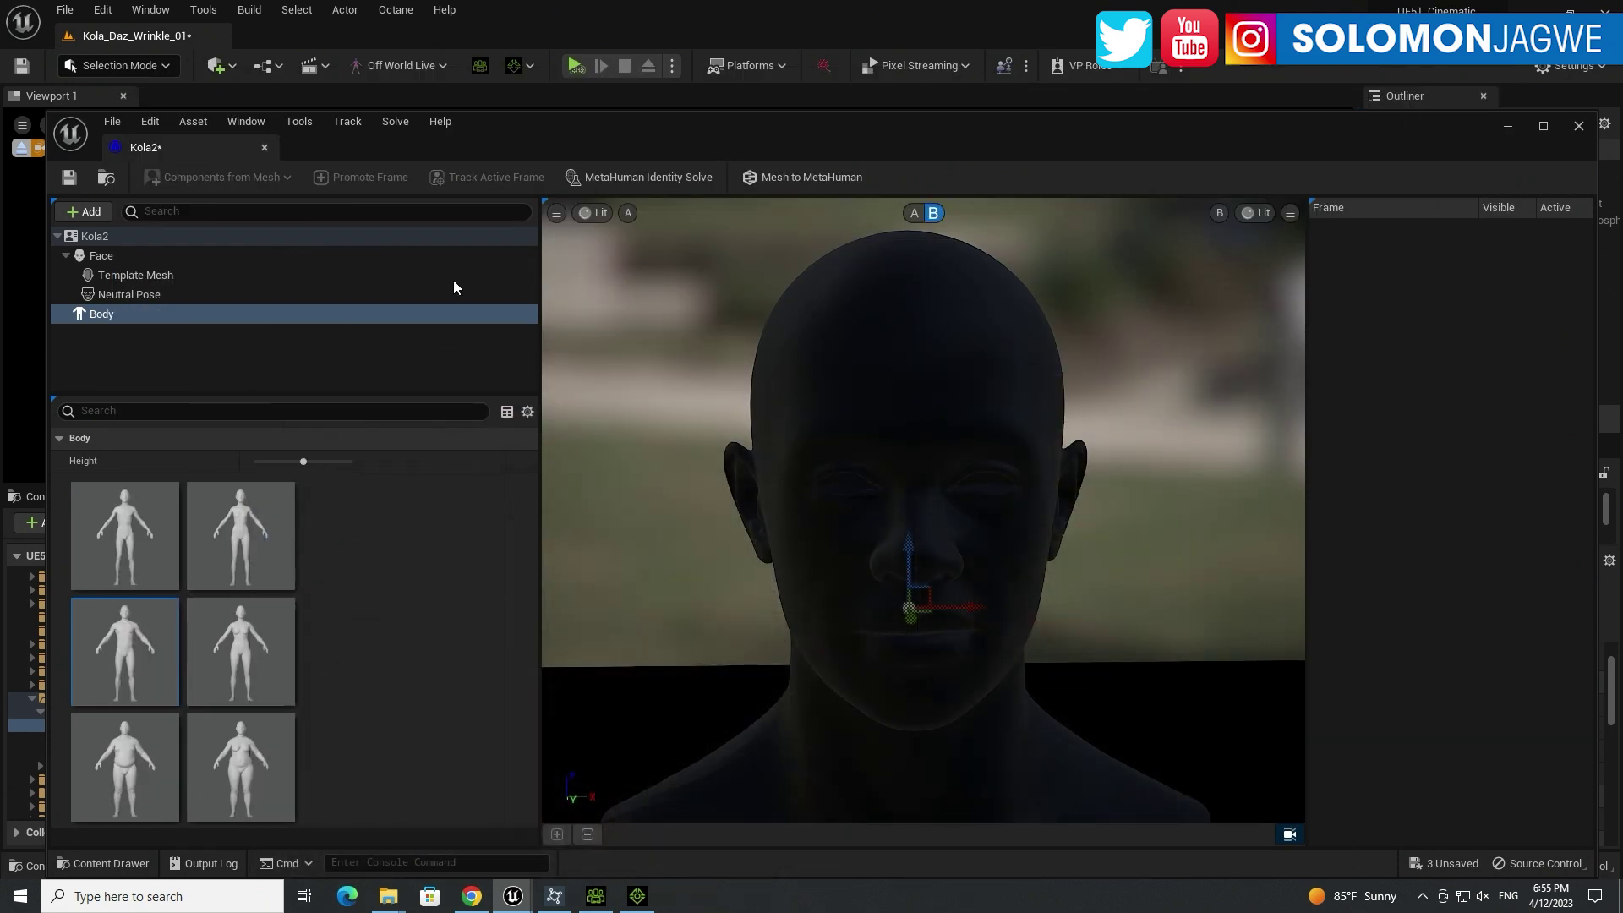
Step: Submit Kola2 again with Mesh to MetaHuman and select Kola2 among My MetaHumans in Quixel Bridge
{"action": "left_click", "coordinate": [800, 175]}
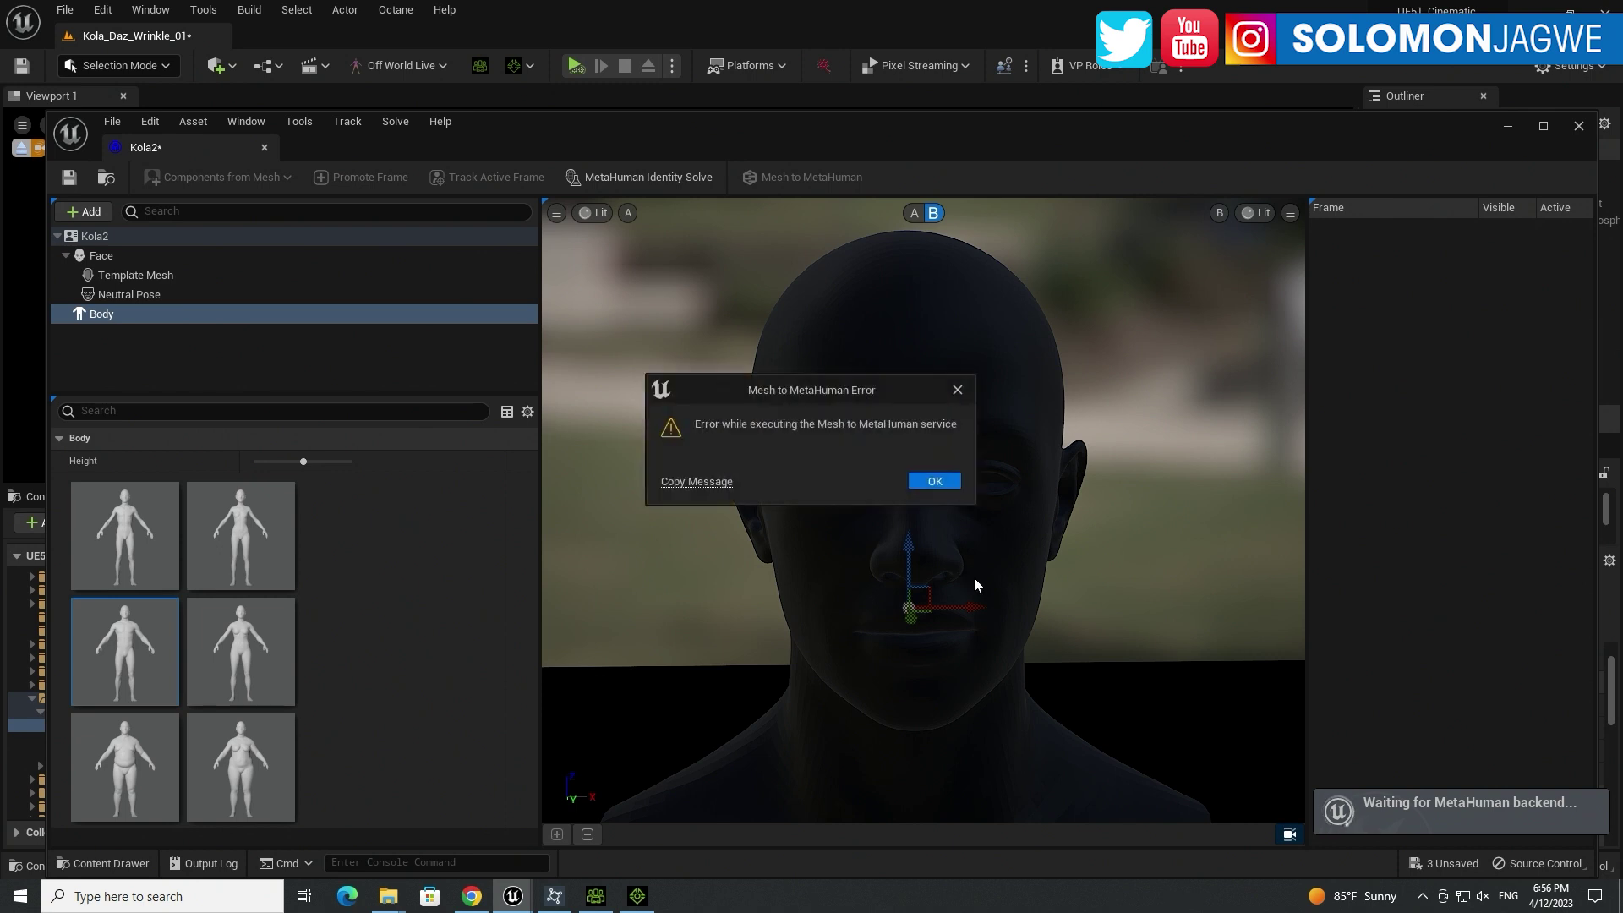
{"action": "left_click", "coordinate": [935, 483]}
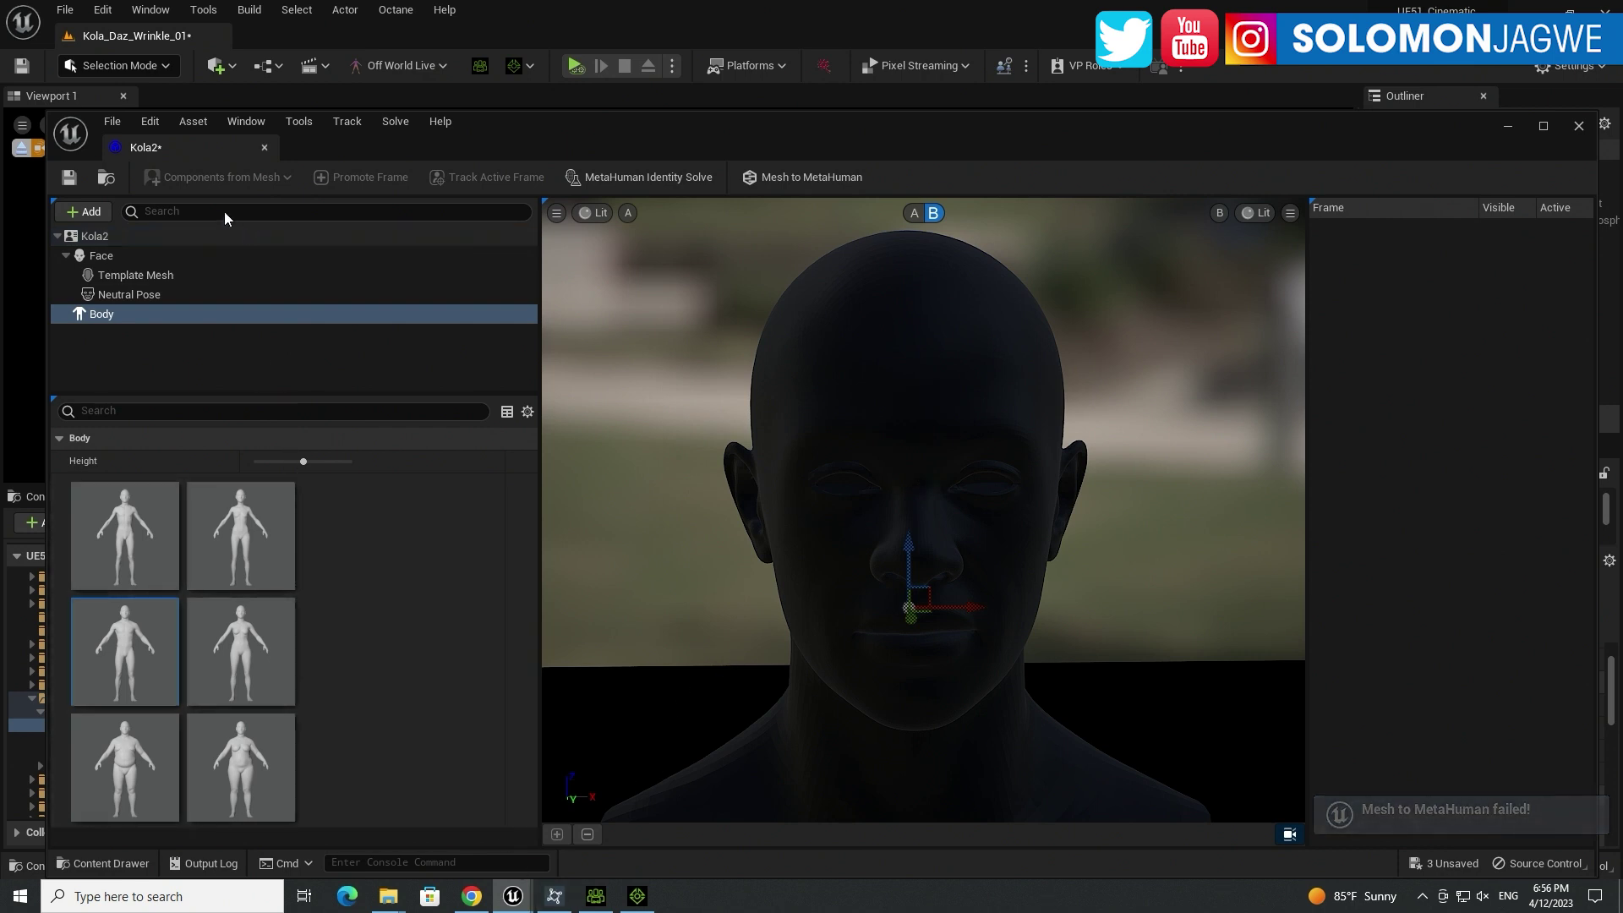
{"action": "left_click", "coordinate": [227, 68]}
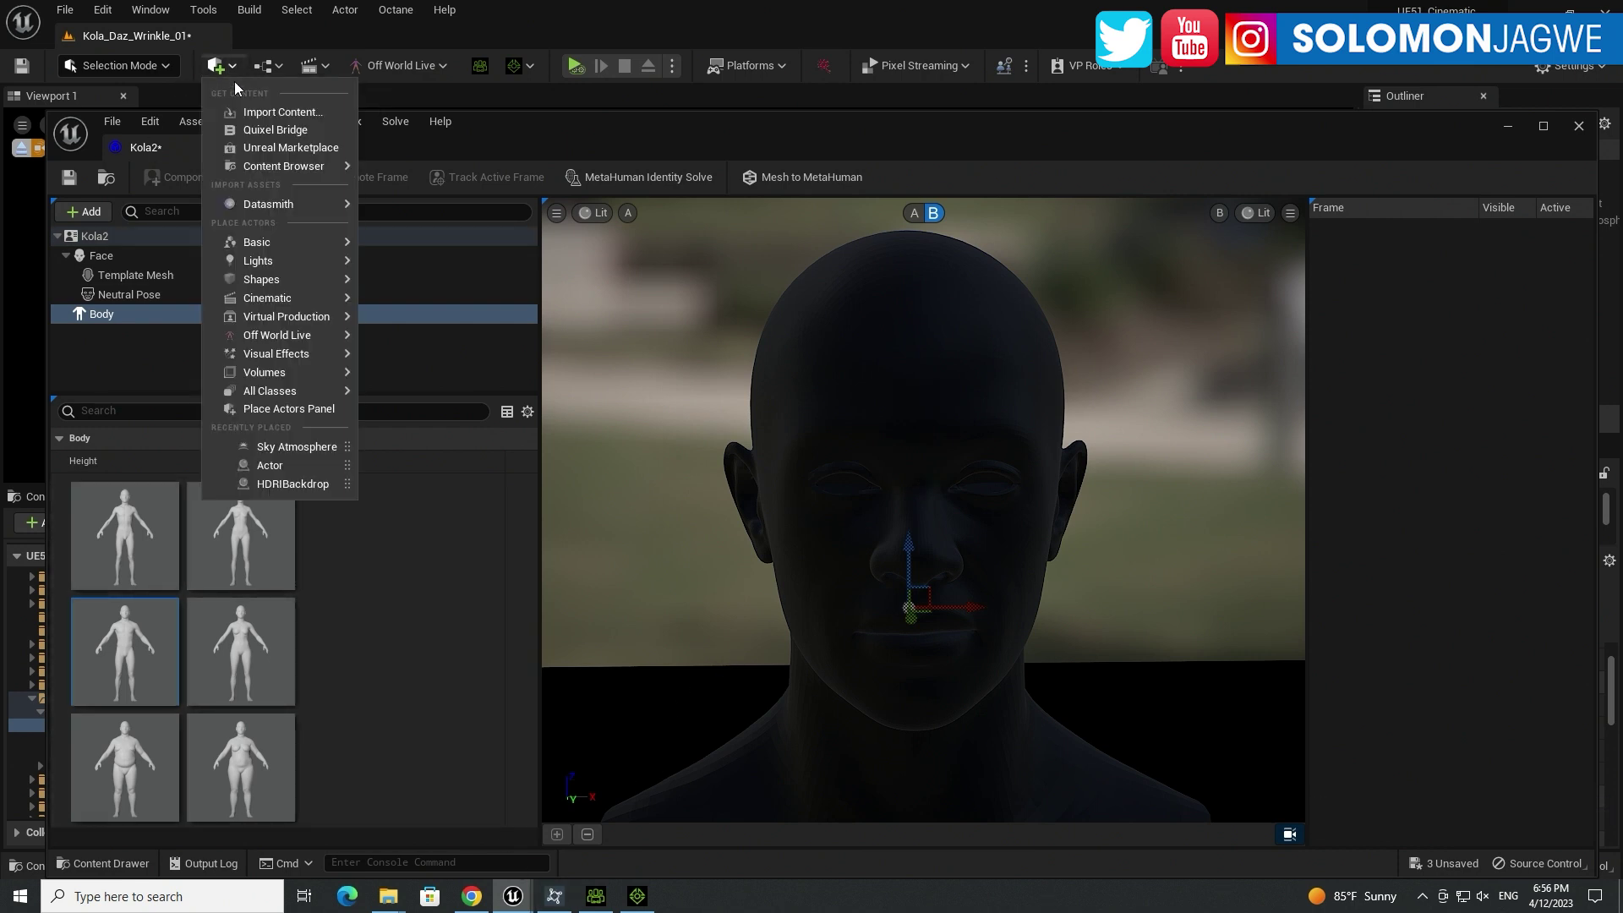
{"action": "left_click", "coordinate": [266, 142]}
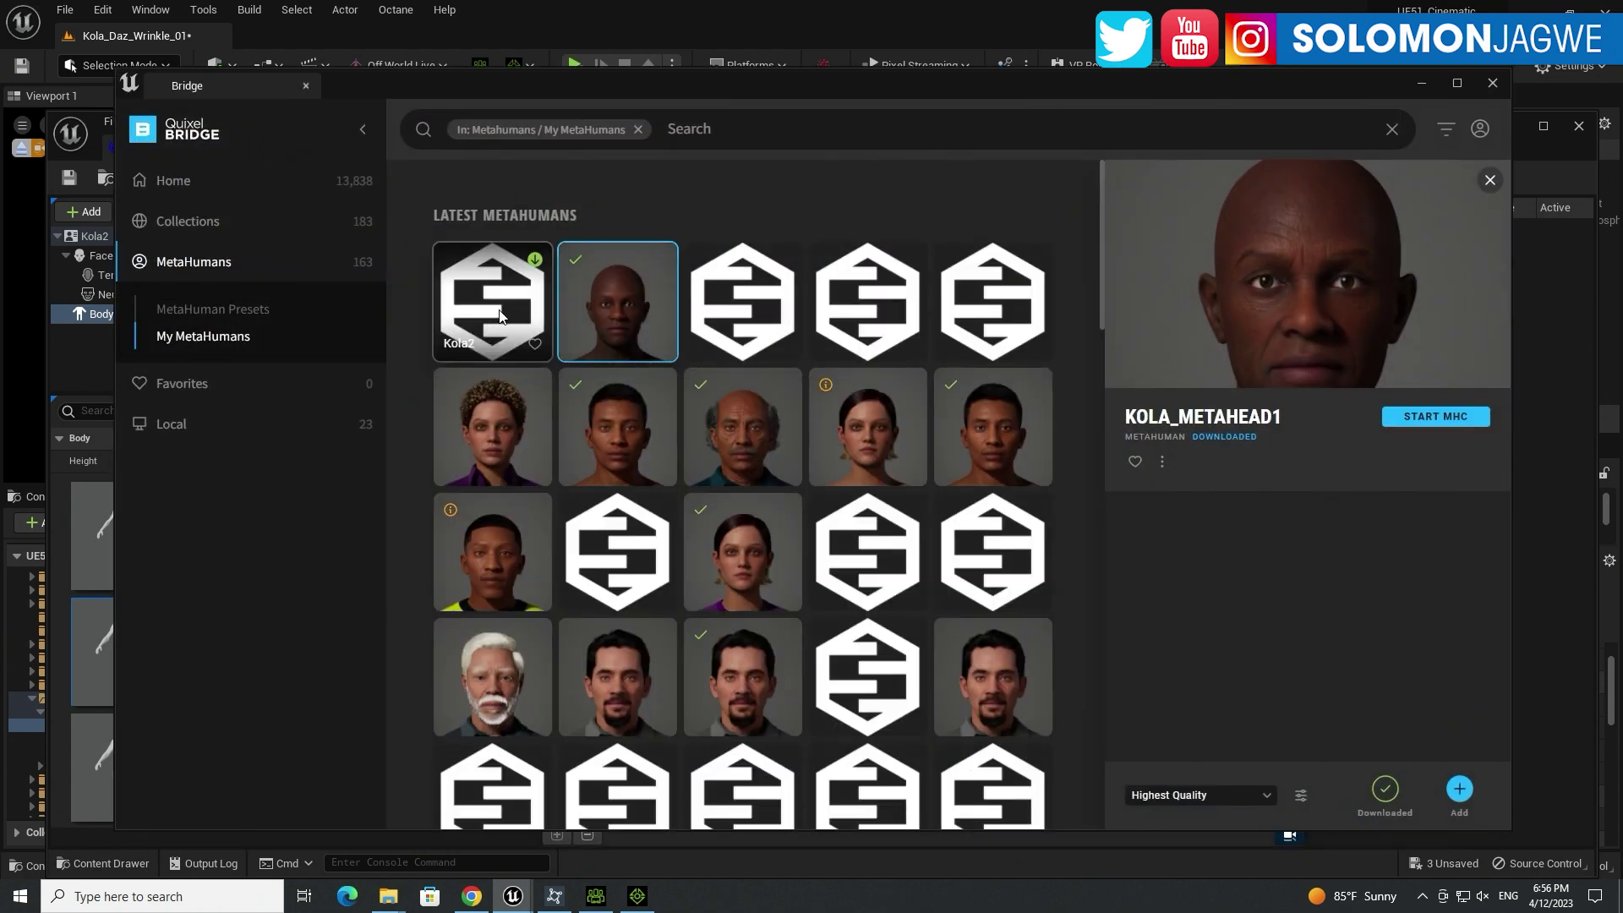
{"action": "left_click", "coordinate": [500, 316]}
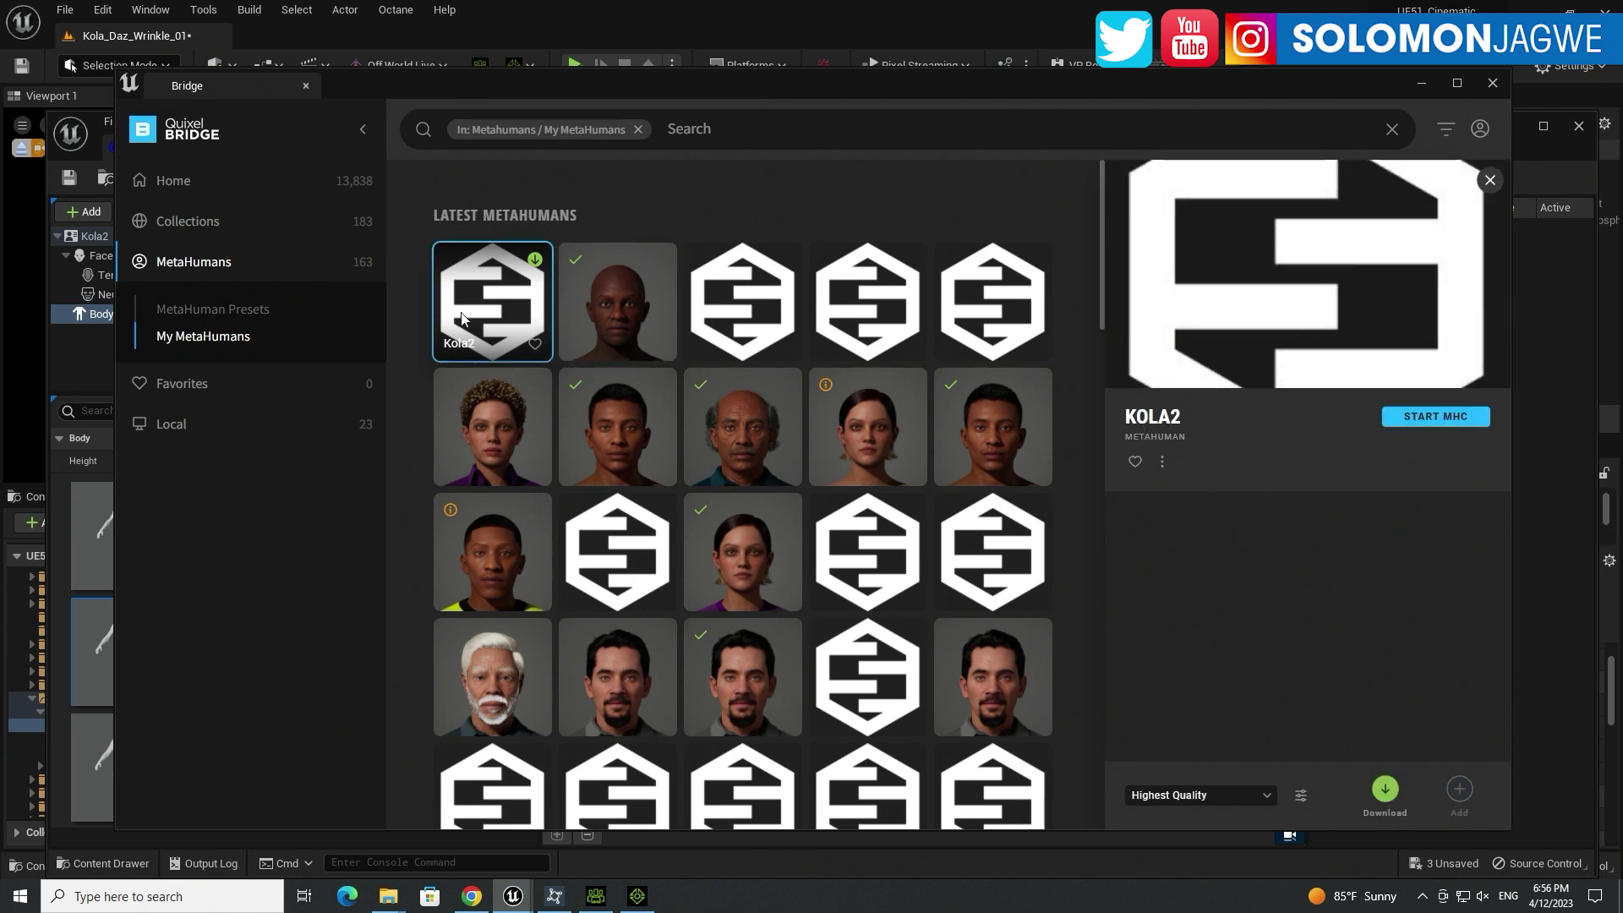
Step: Start MetaHuman Creator for Kola2 from Bridge, close the expired session's browser tab, and launch the latest MetaHuman Creator version
{"action": "left_click", "coordinate": [1428, 417]}
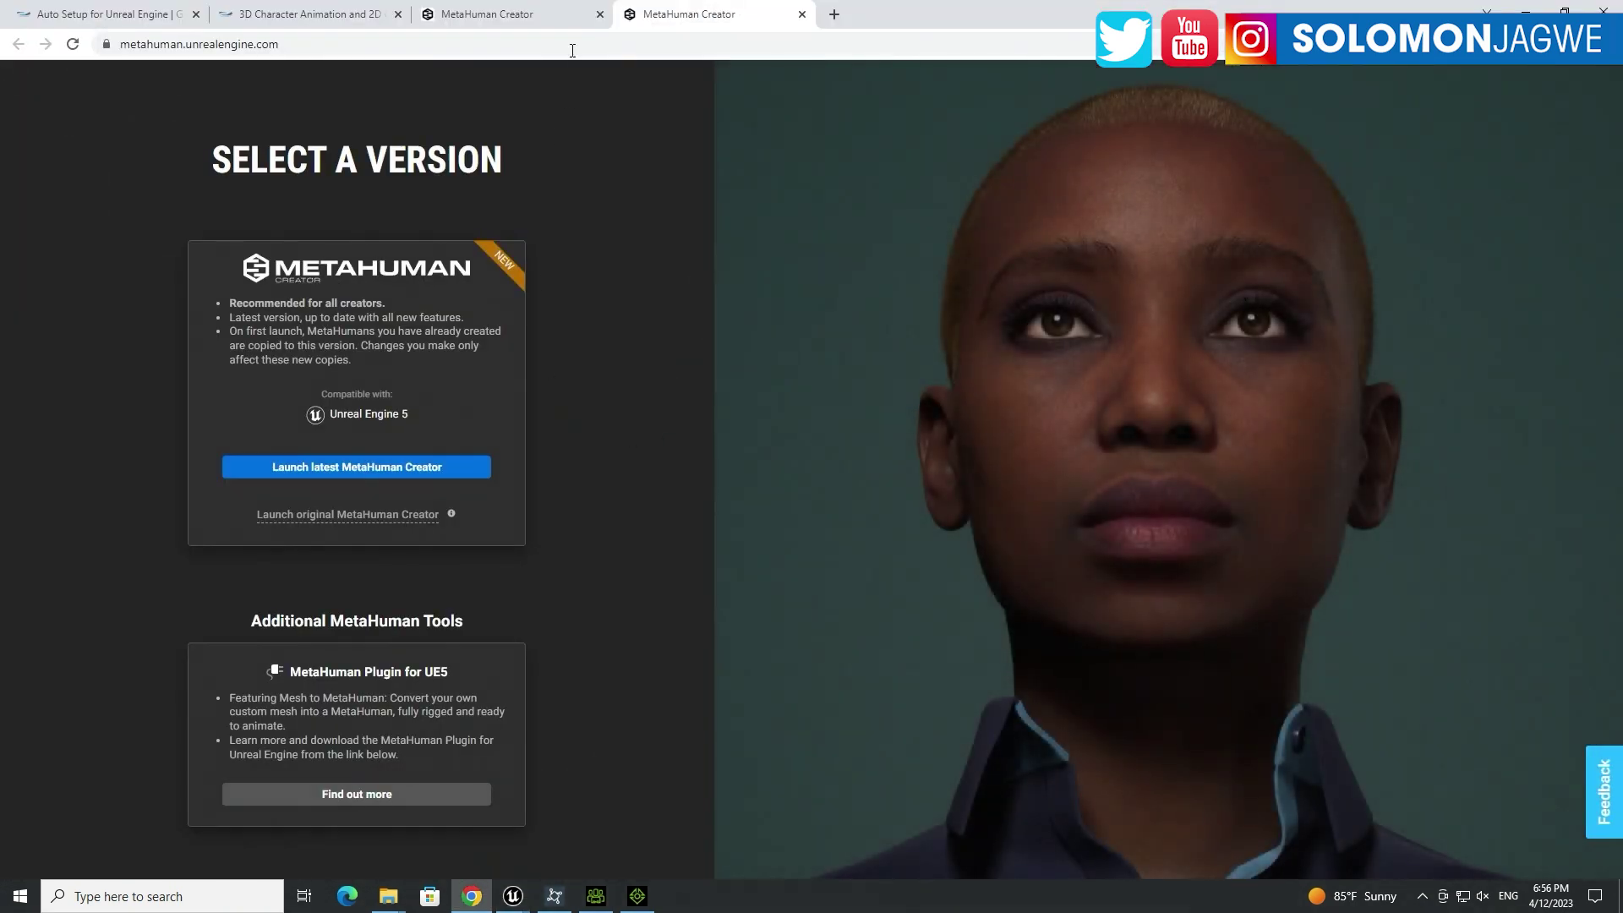
{"action": "left_click", "coordinate": [612, 20]}
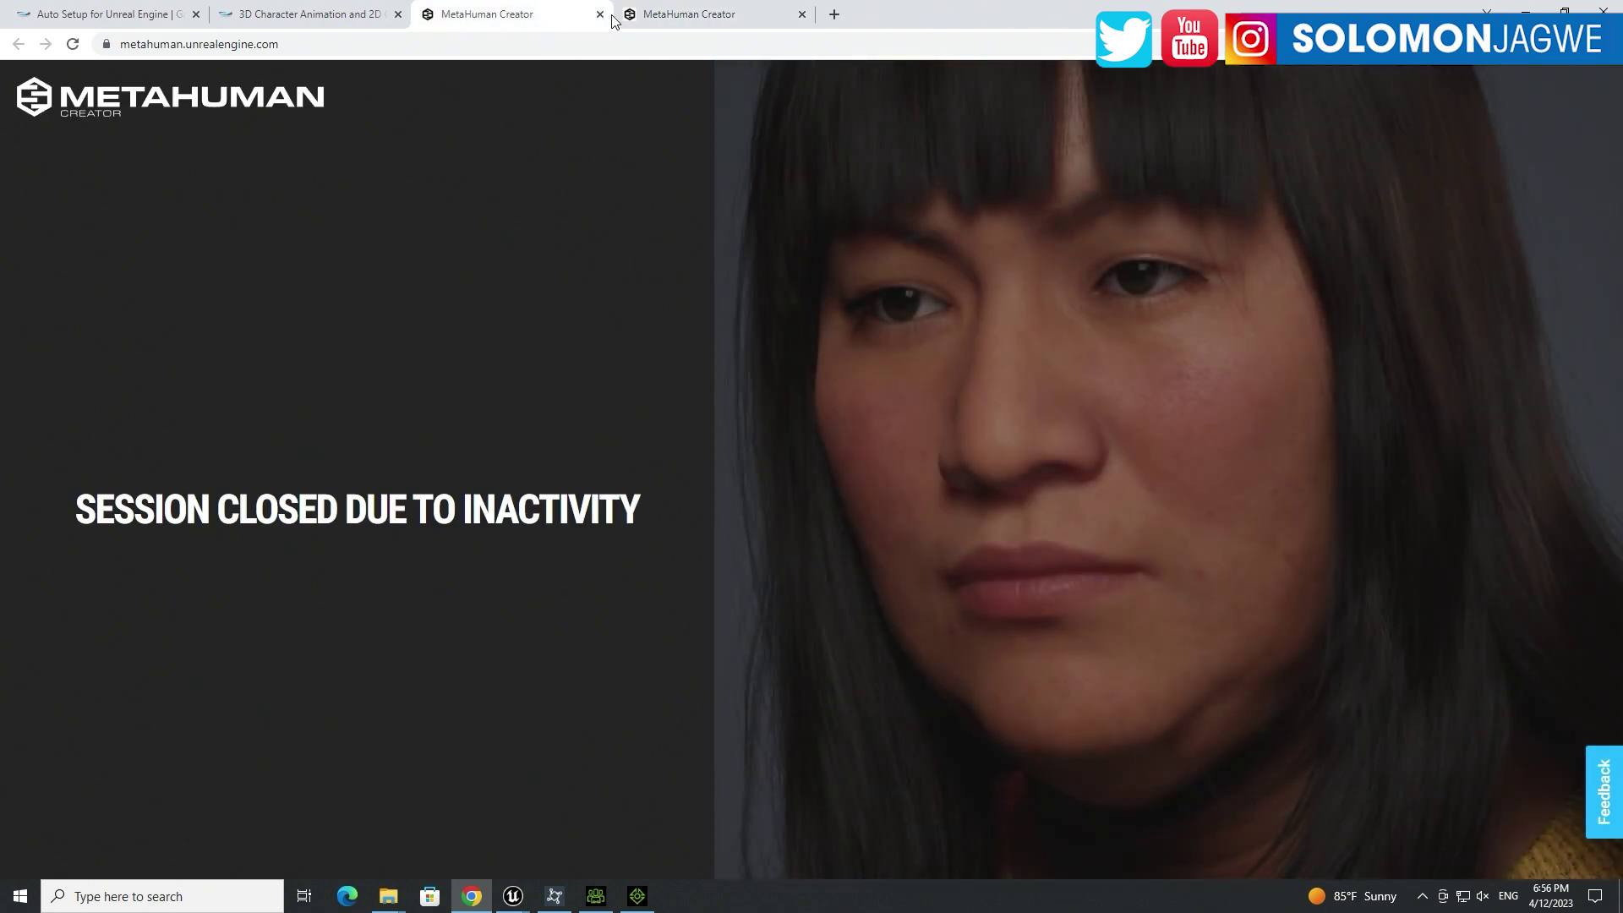
{"action": "left_click", "coordinate": [600, 14]}
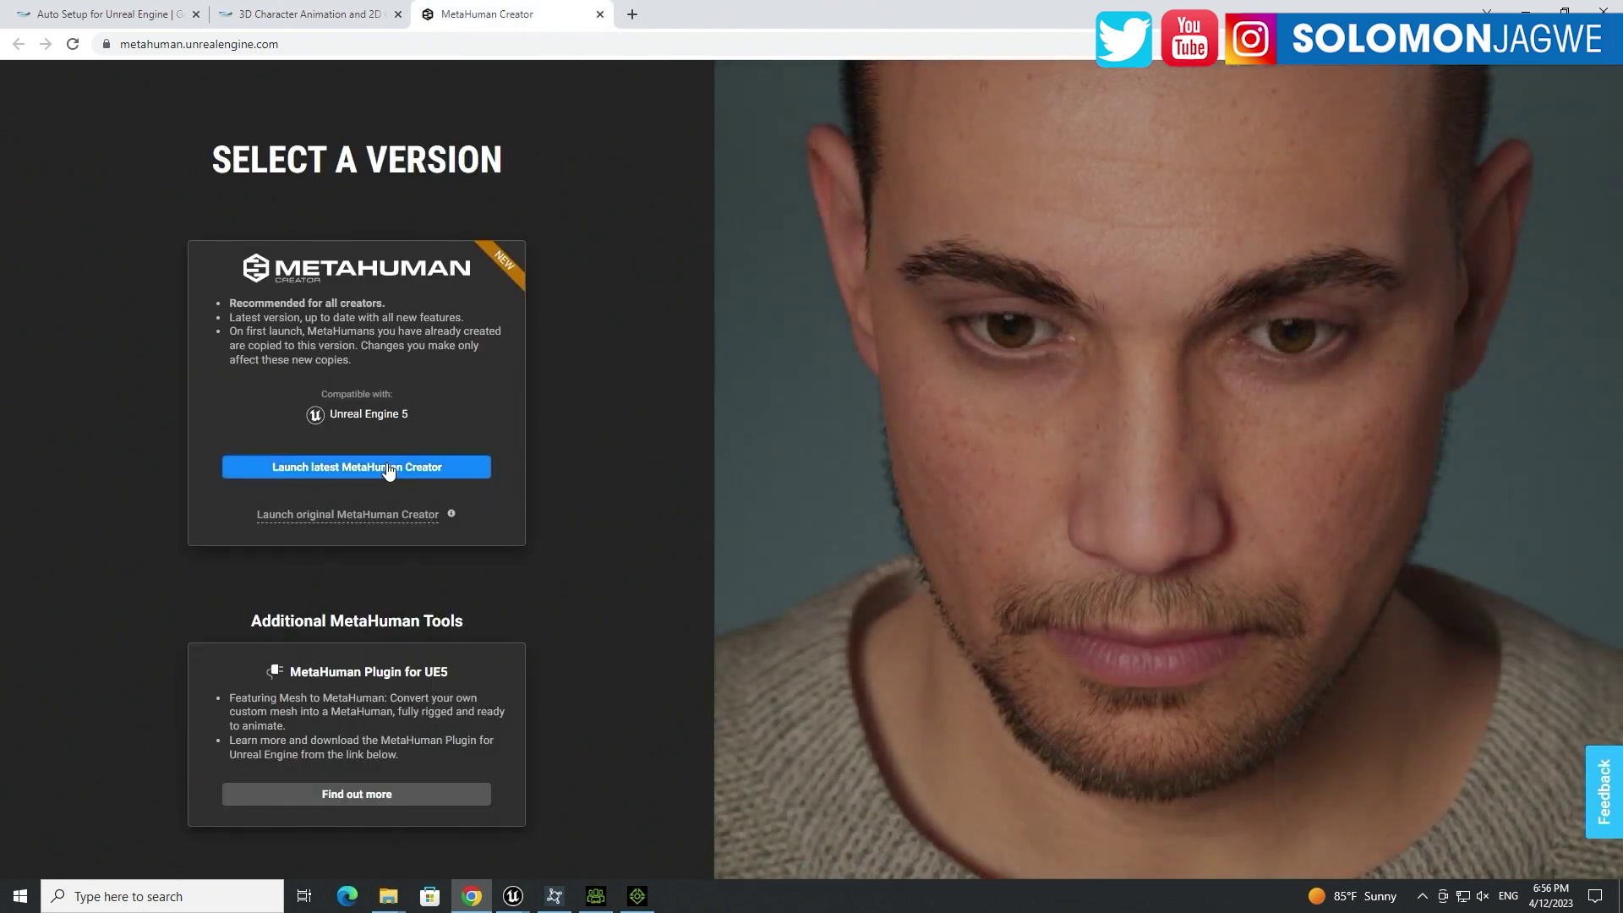
{"action": "left_click", "coordinate": [389, 470]}
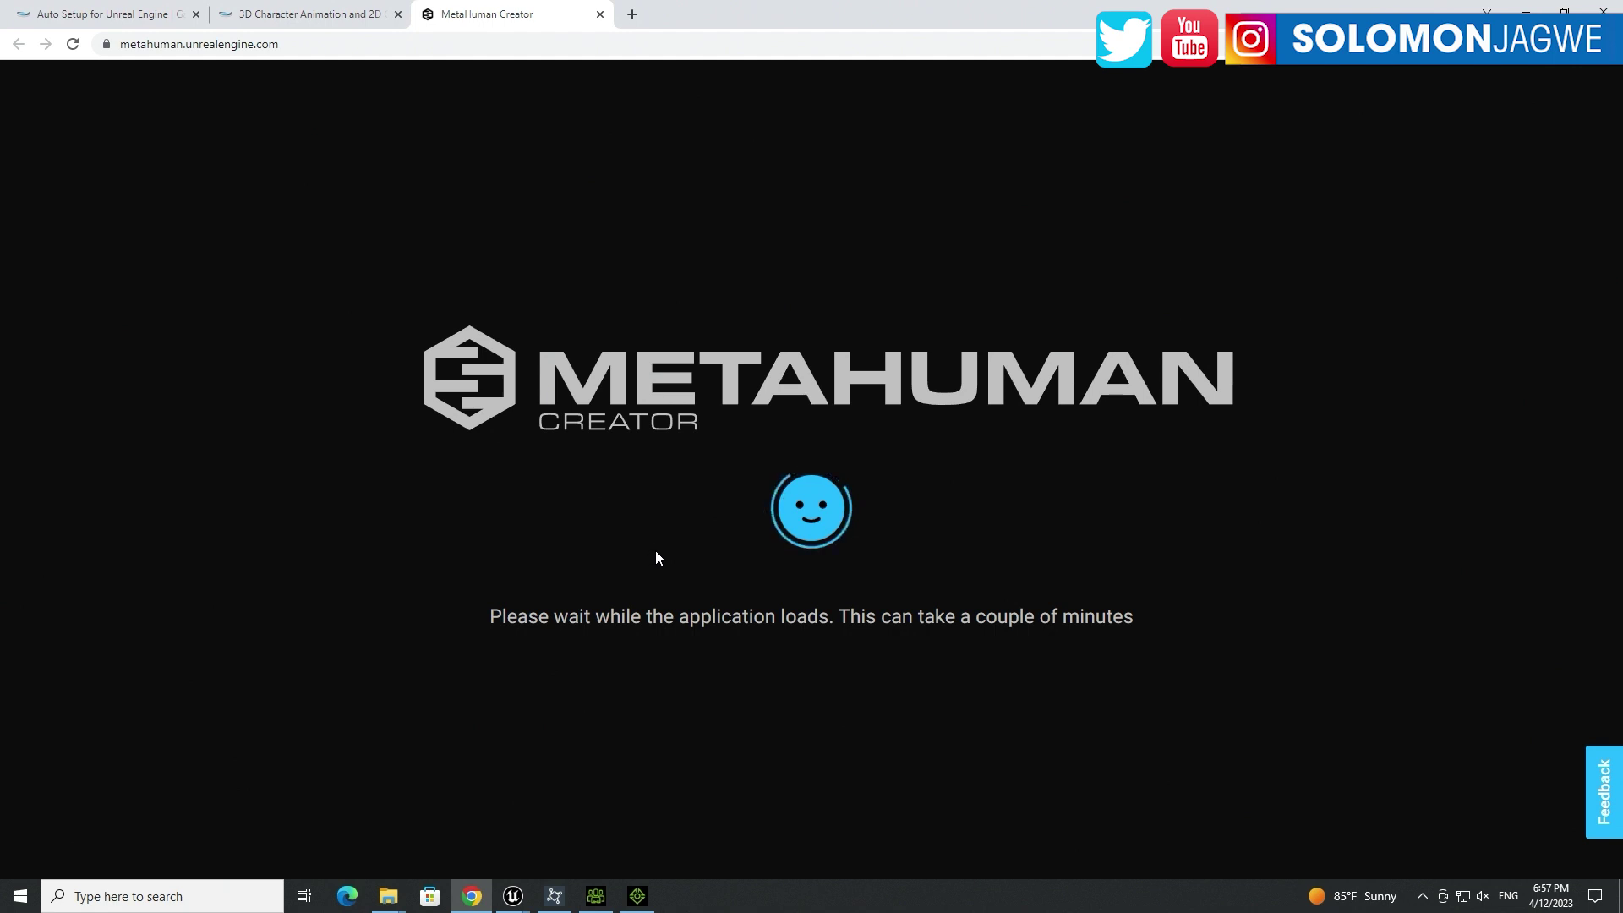
Step: Return to Unreal Engine, view the Kola_MetaHead1 MetaHuman in Quixel Bridge, and minimize the Bridge window
{"action": "mouse_move", "coordinate": [603, 903]}
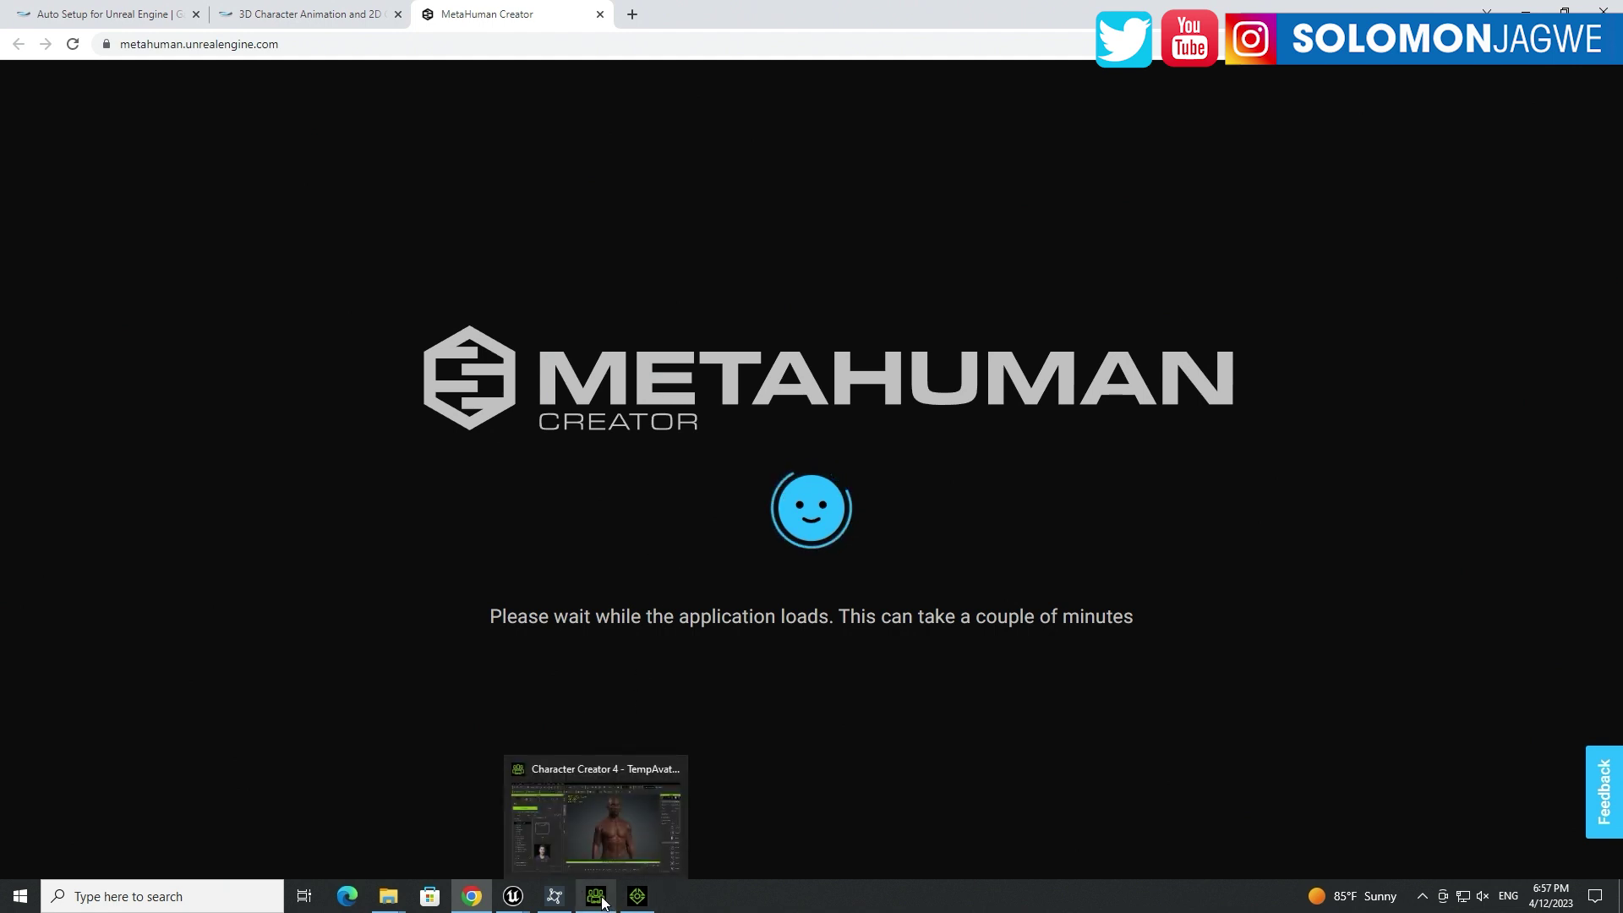
{"action": "mouse_move", "coordinate": [518, 899]}
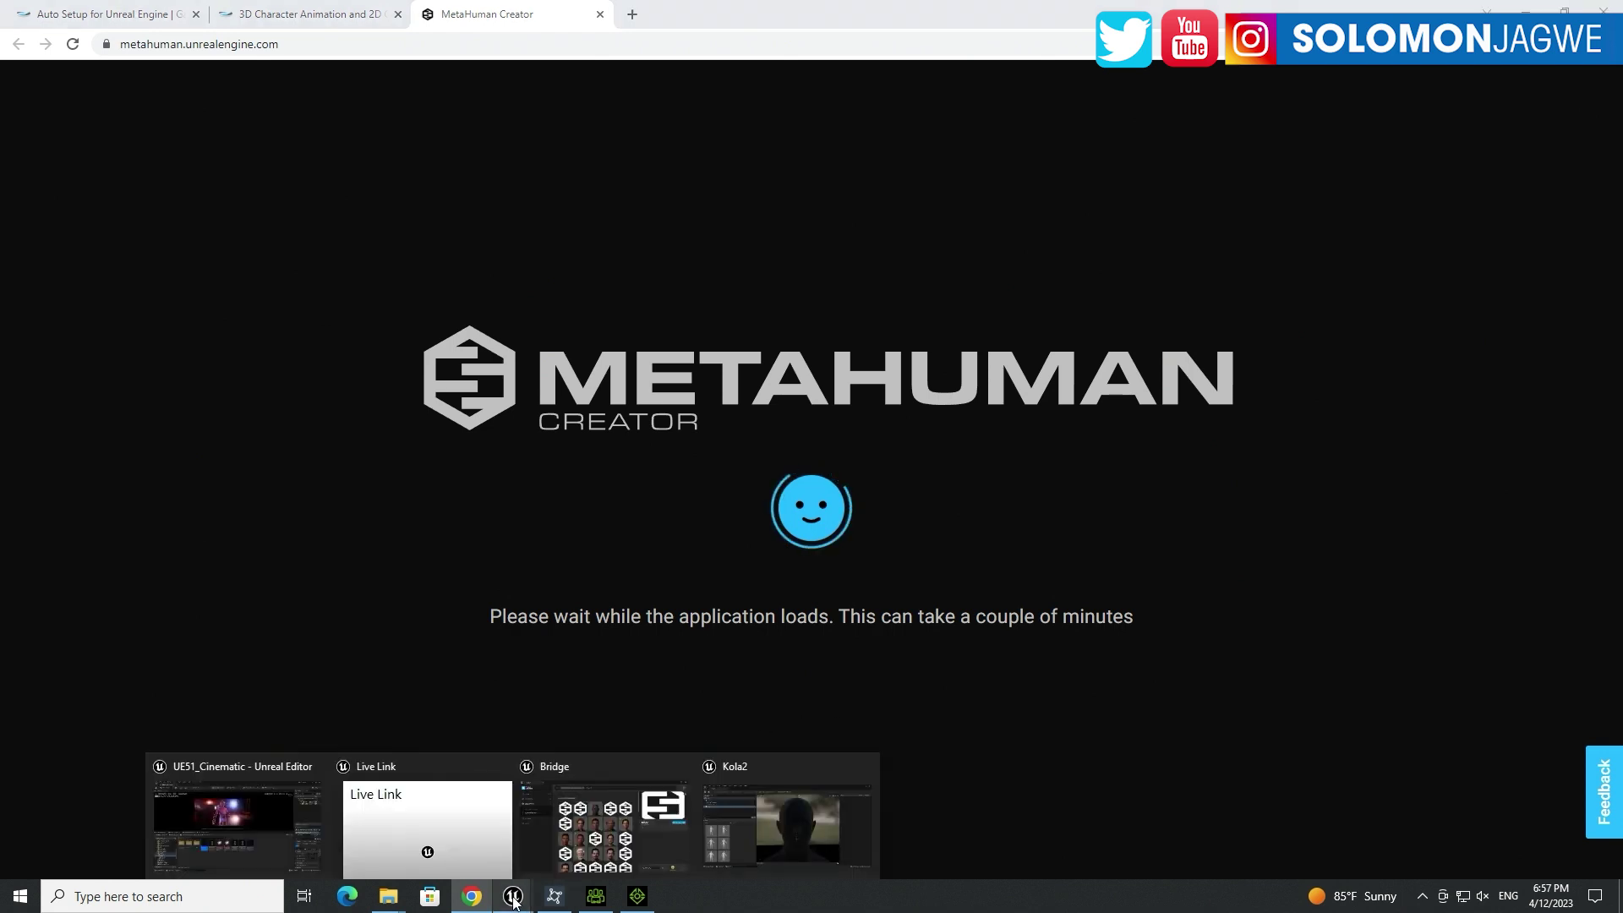
{"action": "left_click", "coordinate": [235, 774]}
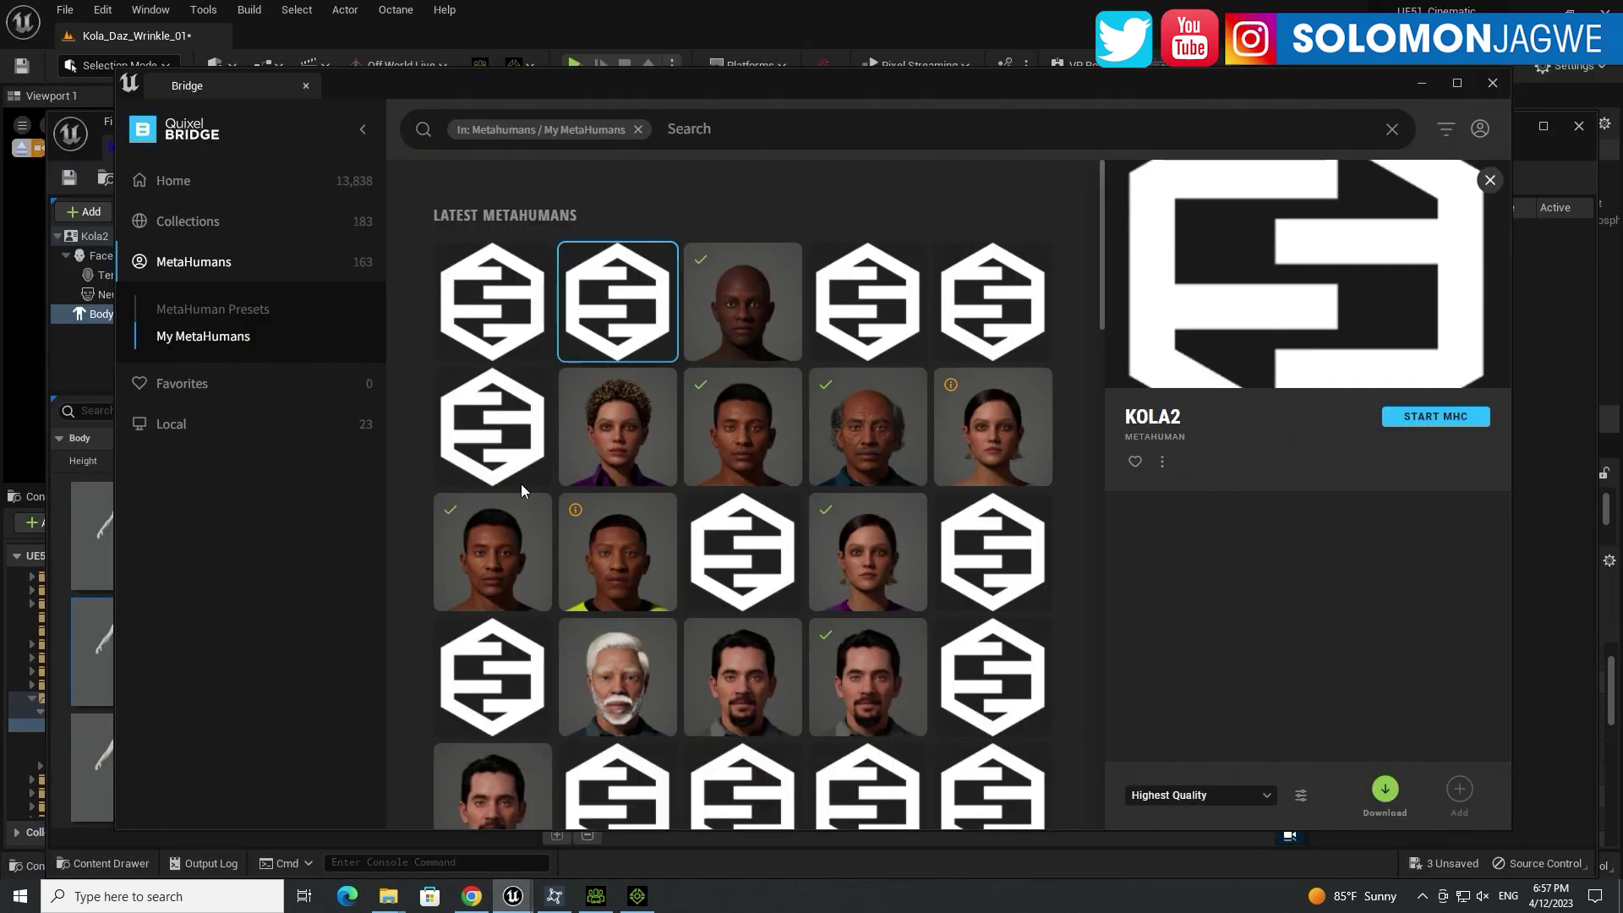
{"action": "left_click", "coordinate": [731, 316]}
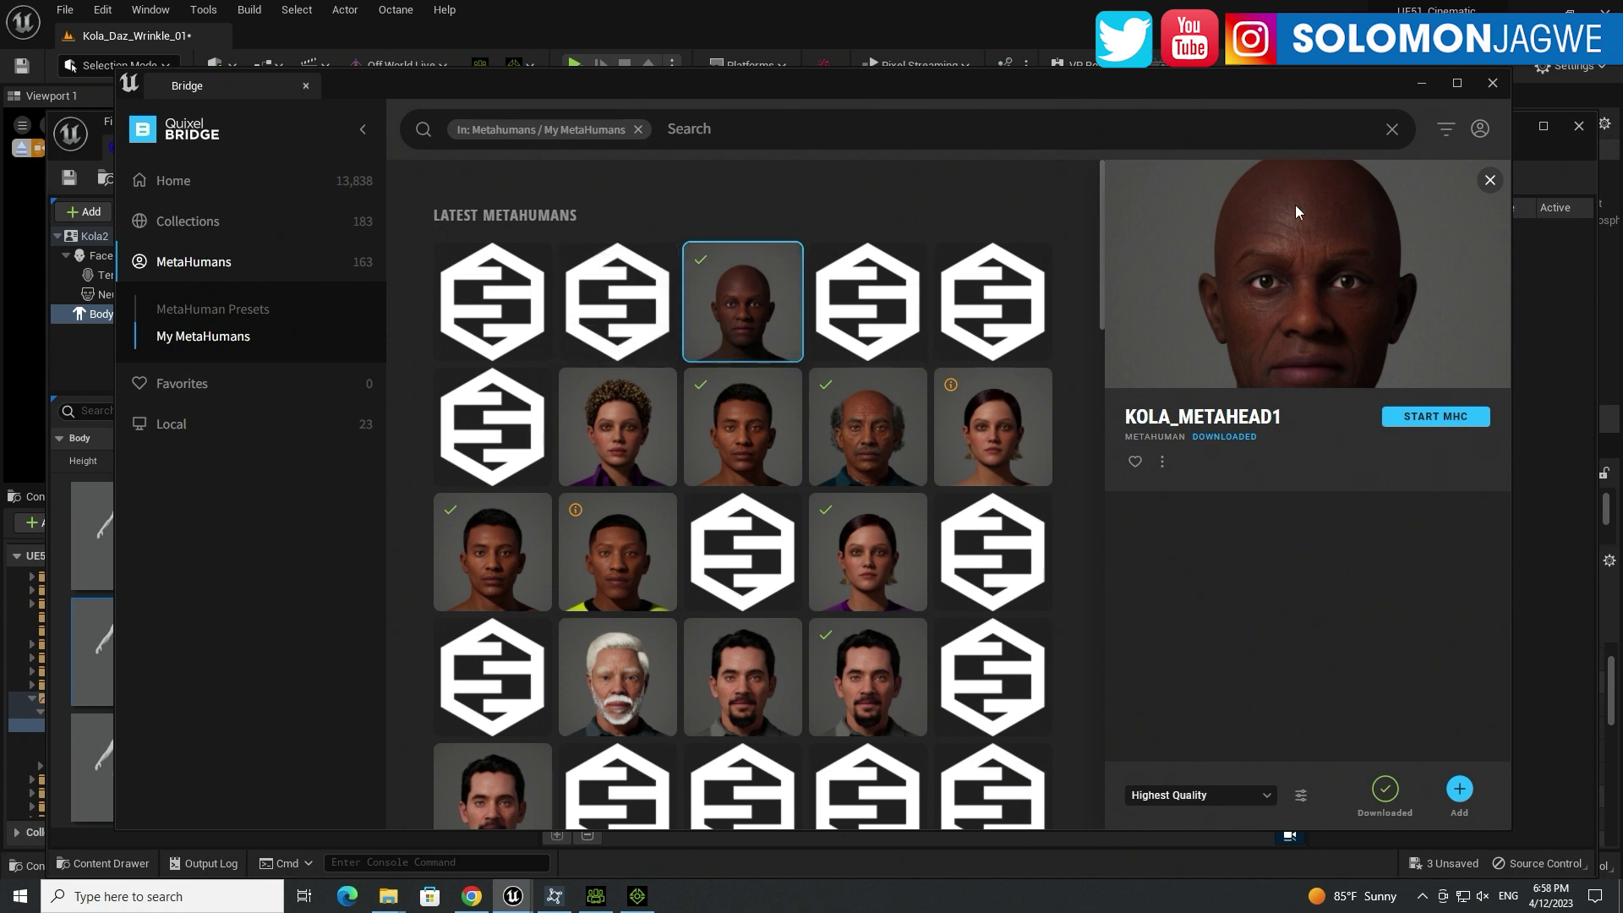
{"action": "left_click", "coordinate": [1423, 83]}
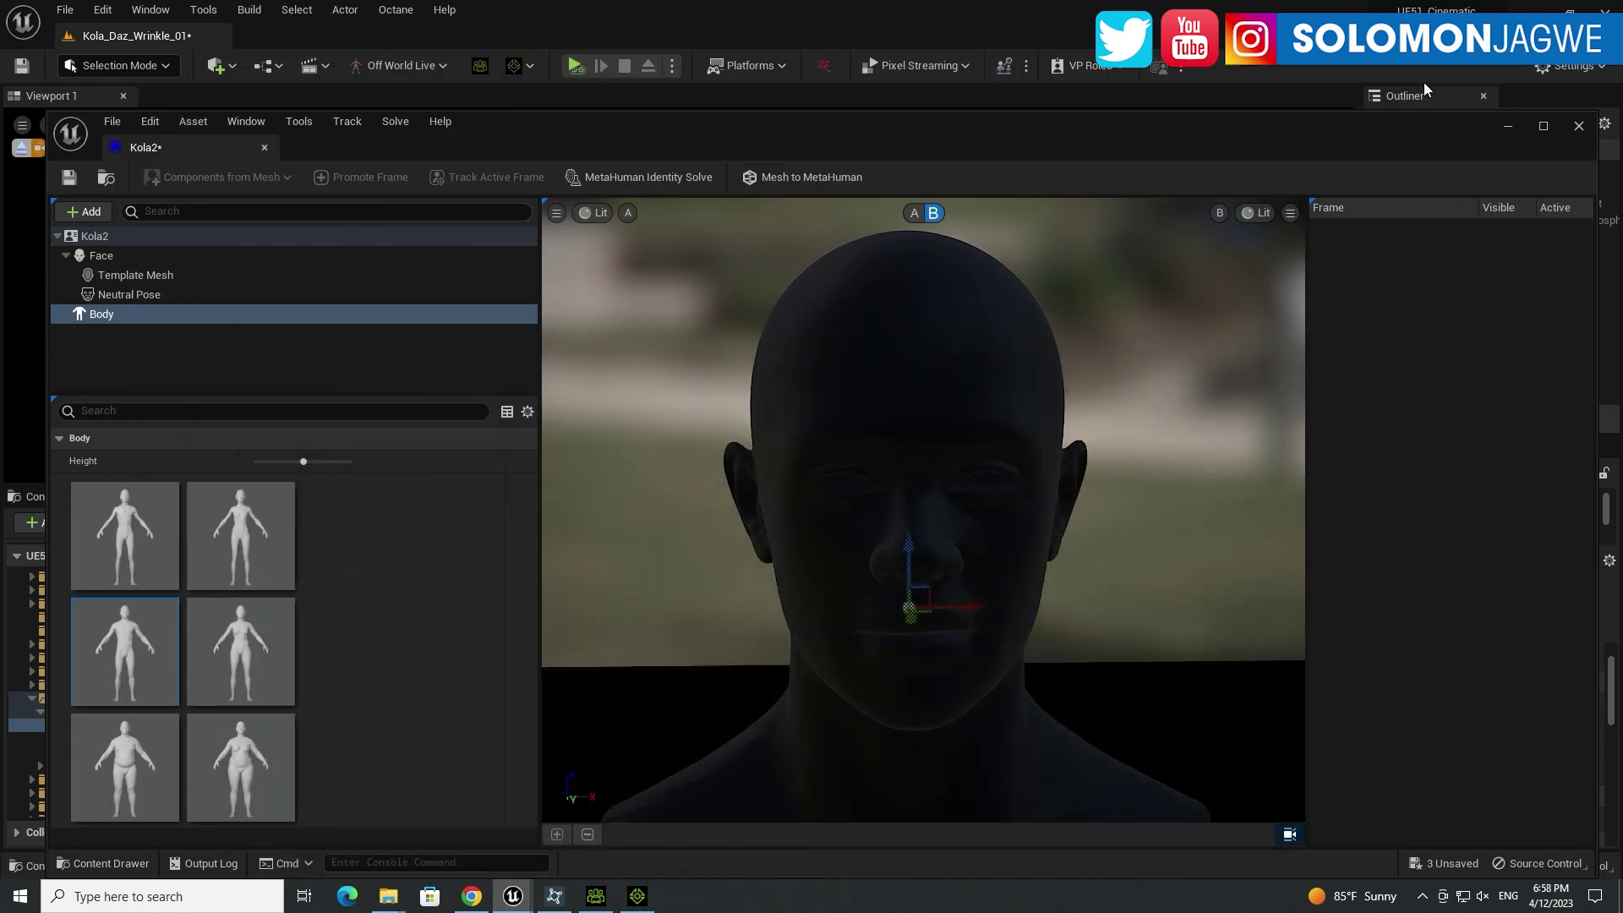
Step: Check MetaHuman Creator's loading page in Chrome, and return to the Kola2 identity to compare the head in views A and B
{"action": "left_click", "coordinate": [466, 894]}
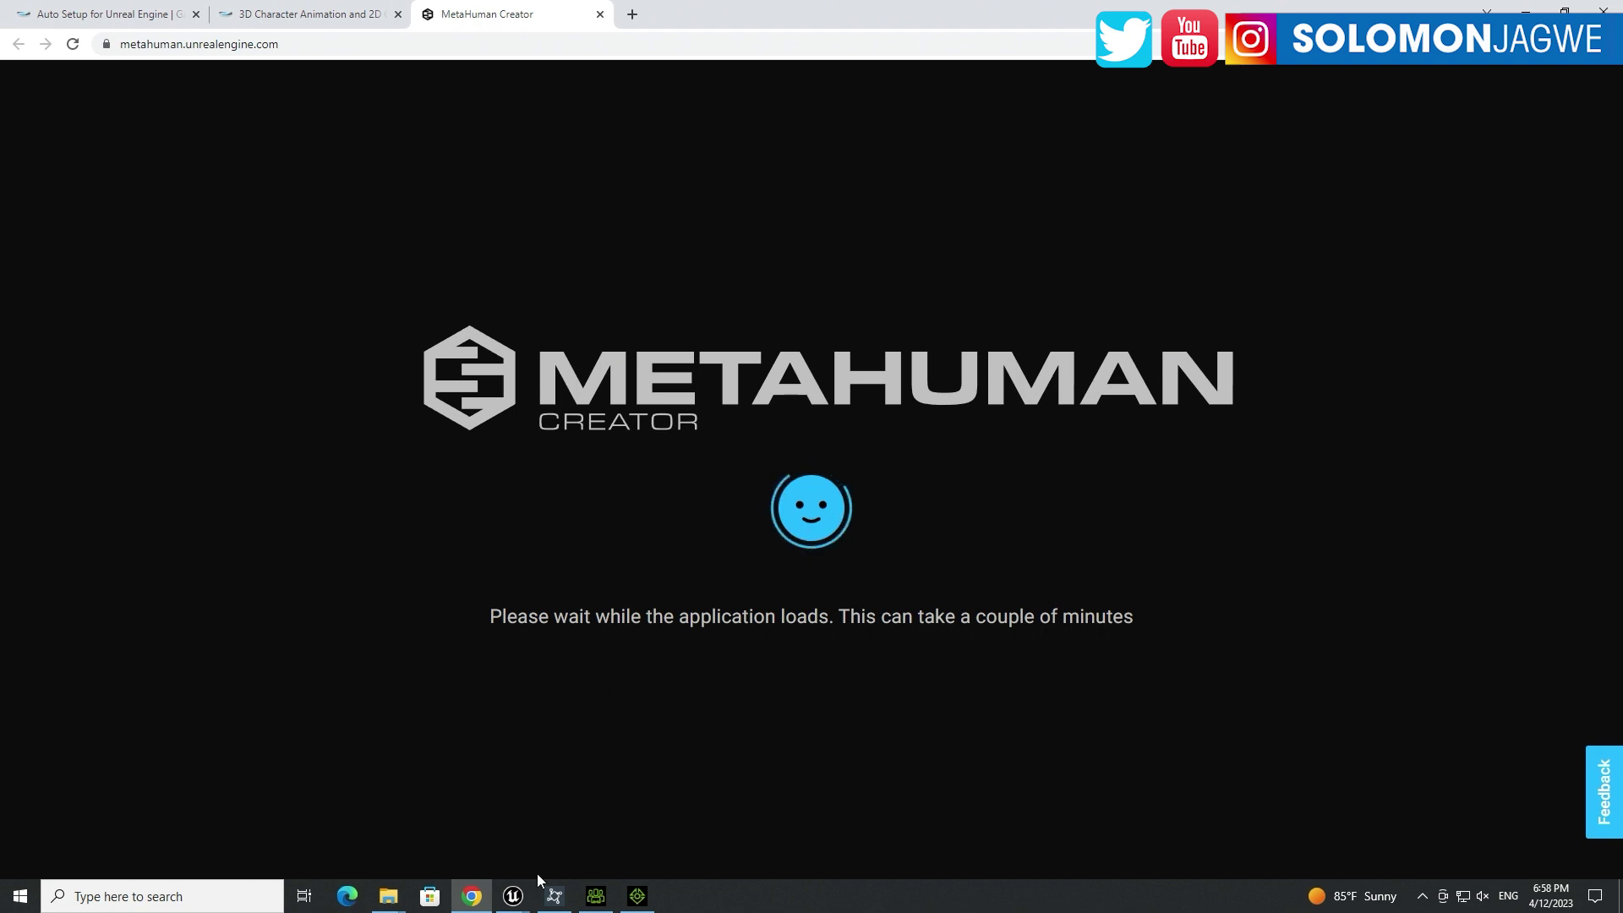
{"action": "mouse_move", "coordinate": [517, 900]}
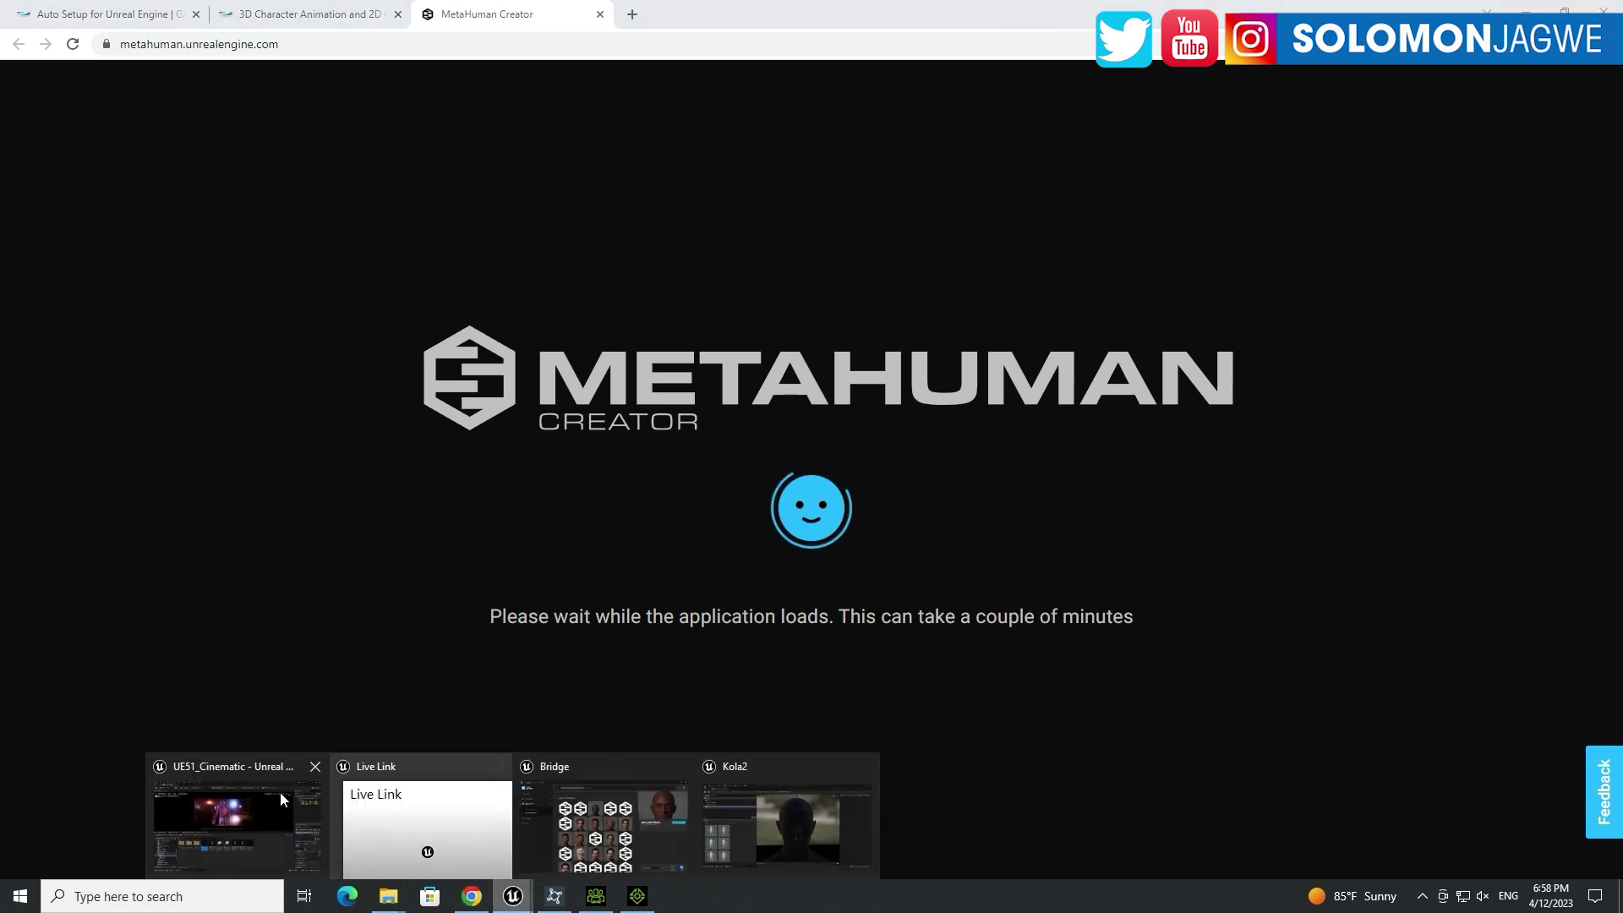
{"action": "left_click", "coordinate": [248, 775]}
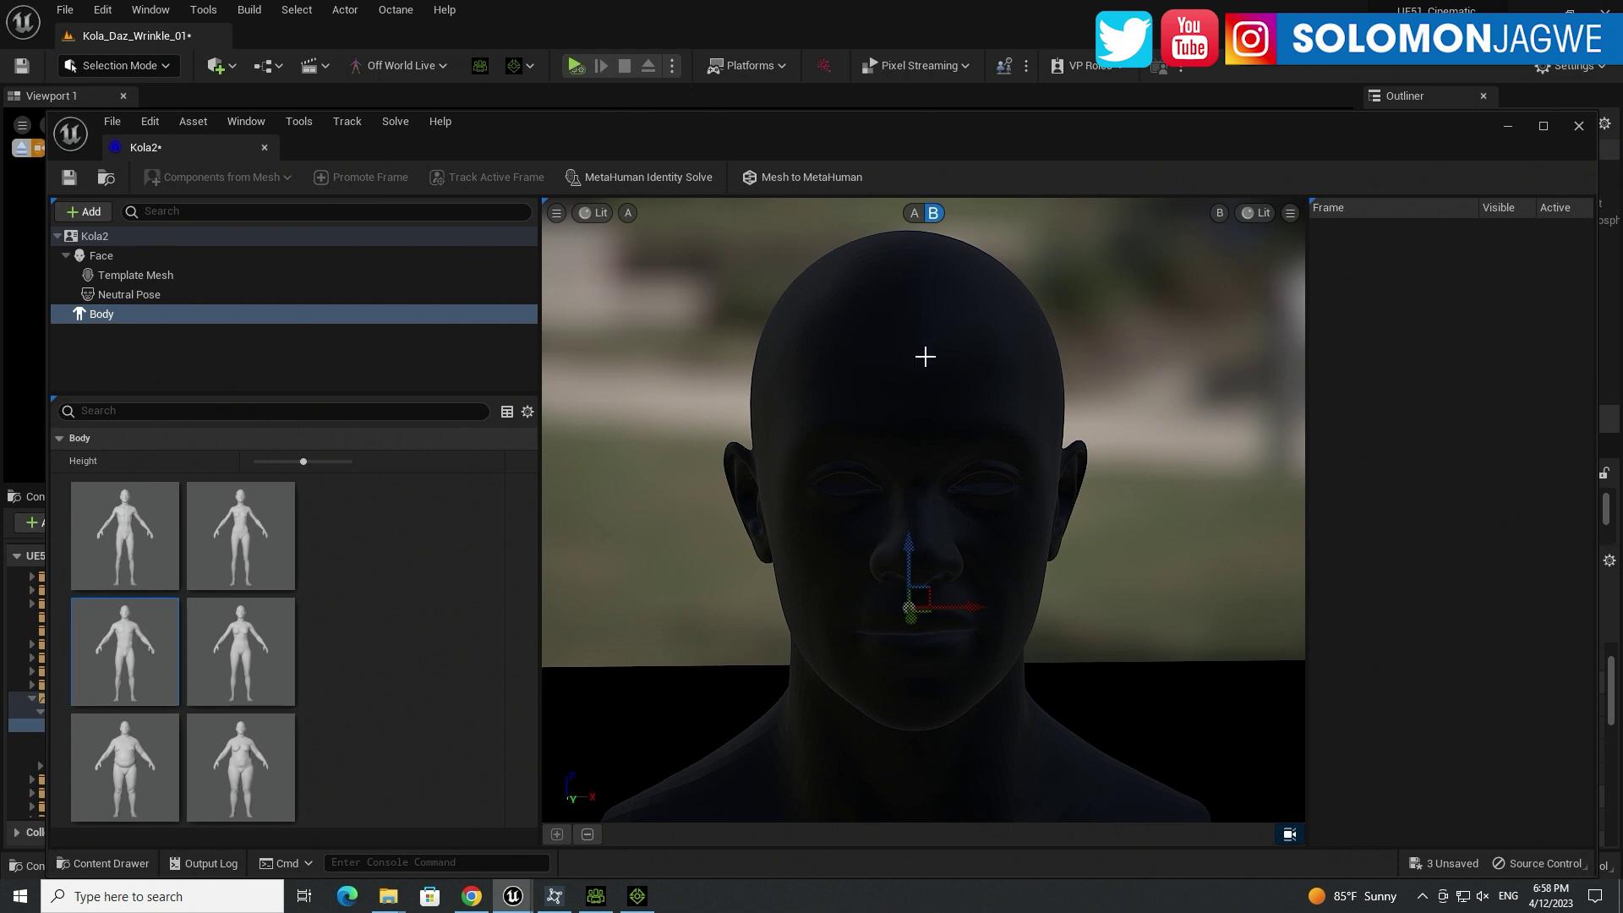
{"action": "left_click", "coordinate": [914, 213]}
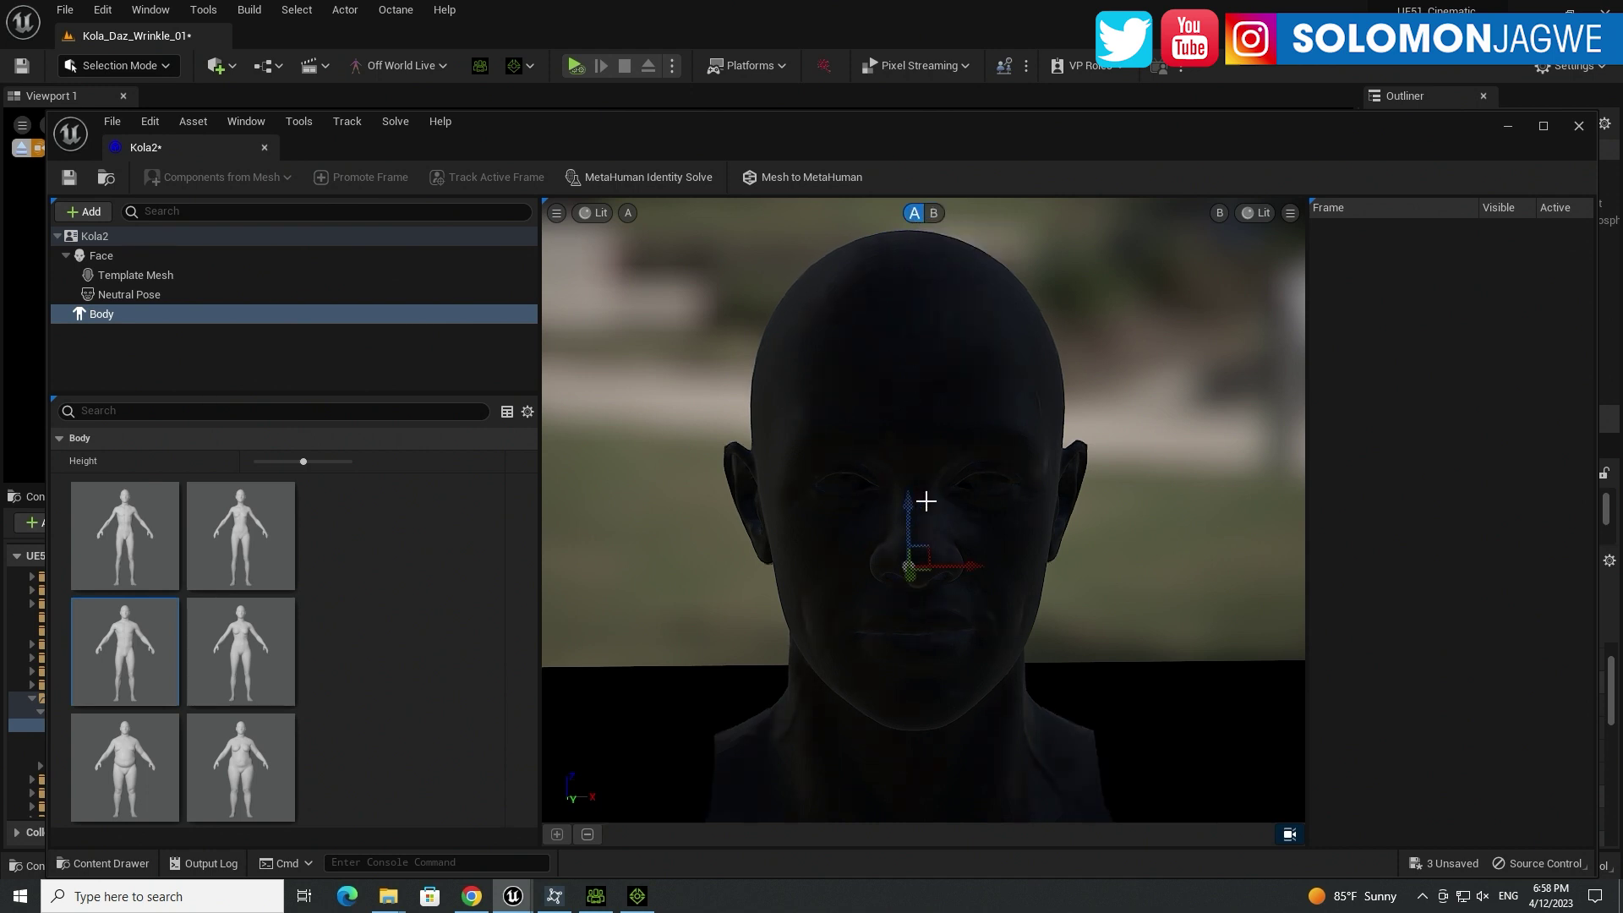
{"action": "left_click", "coordinate": [933, 215]}
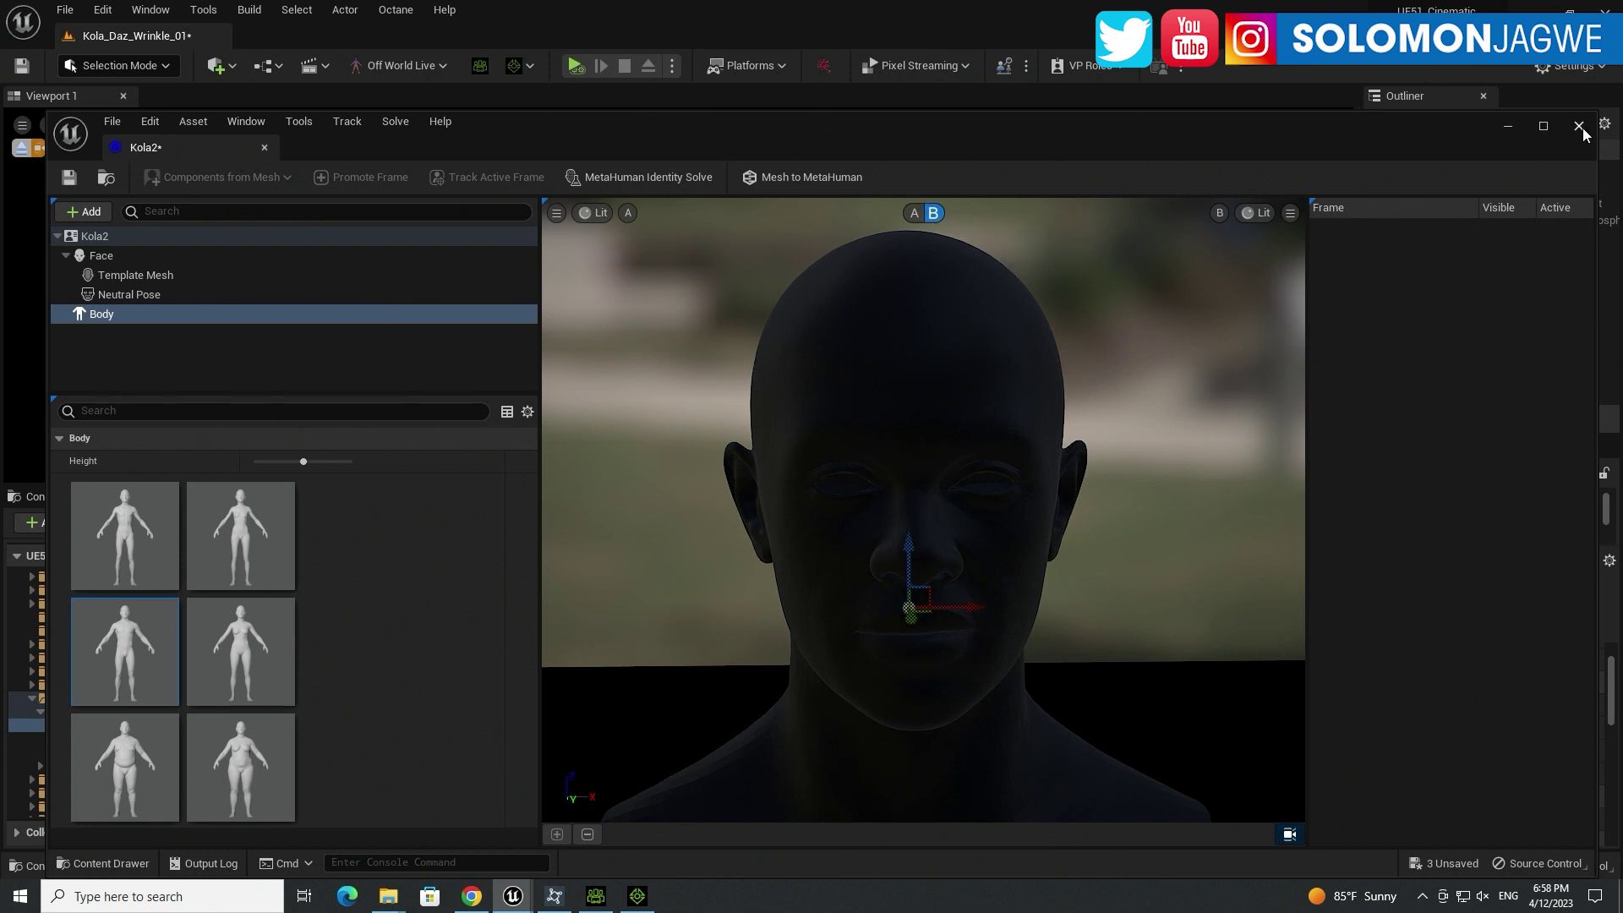
Step: Save the Kola2 identity, close its editor, and enlarge the level viewport above the Content Browser
{"action": "left_click", "coordinate": [70, 176]}
{"action": "left_click", "coordinate": [1579, 127]}
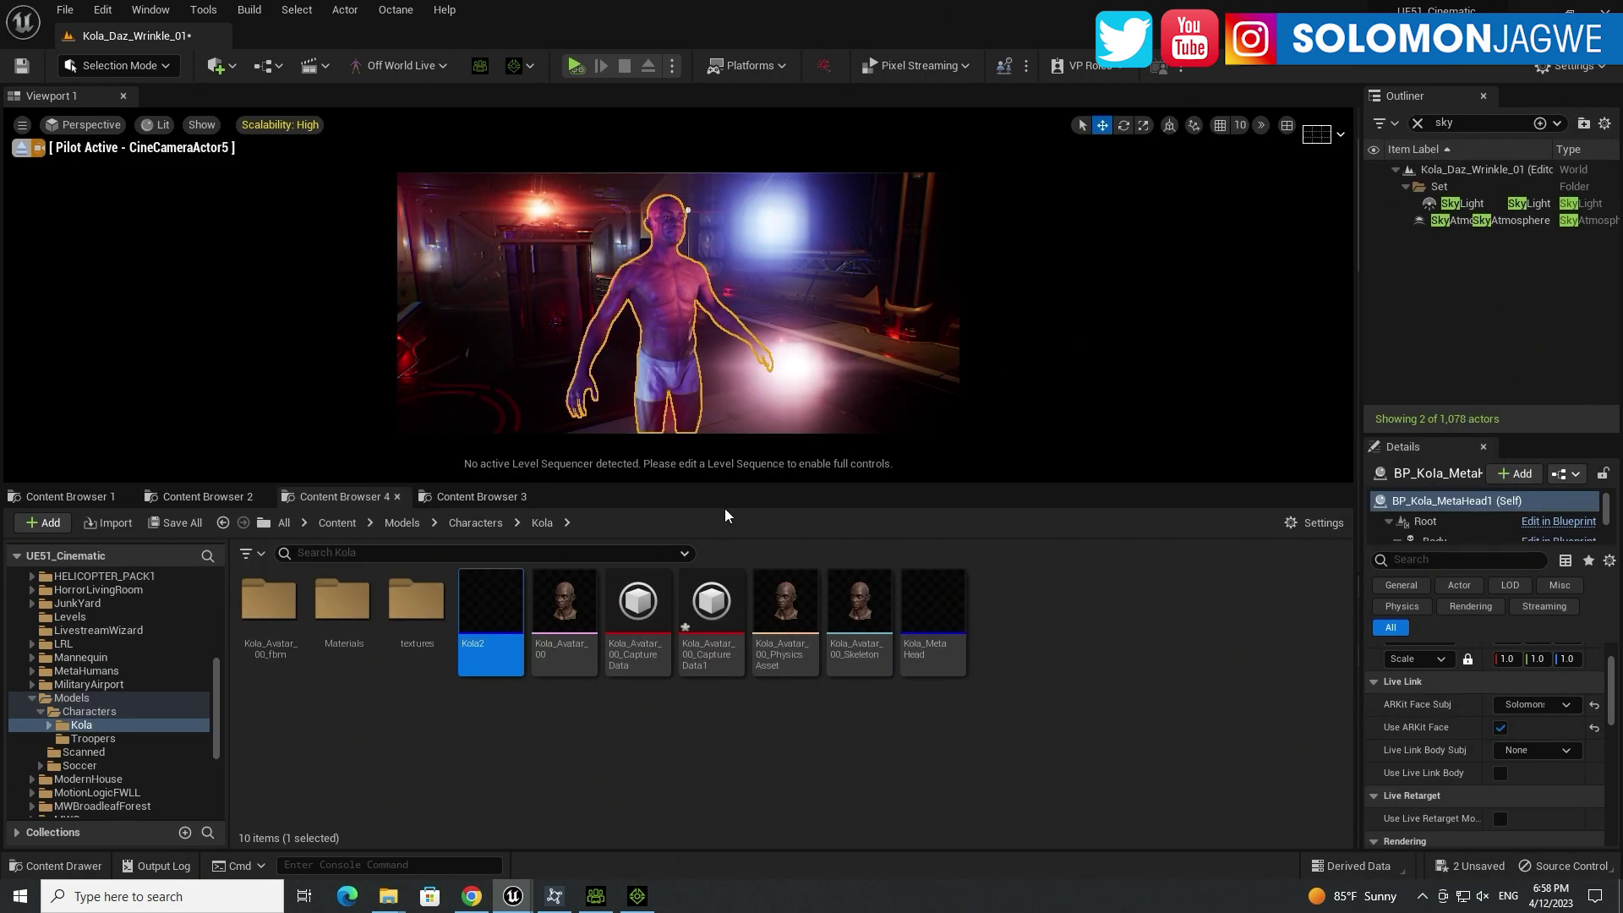
{"action": "left_click_drag", "start_coordinate": [789, 485], "coordinate": [773, 605]}
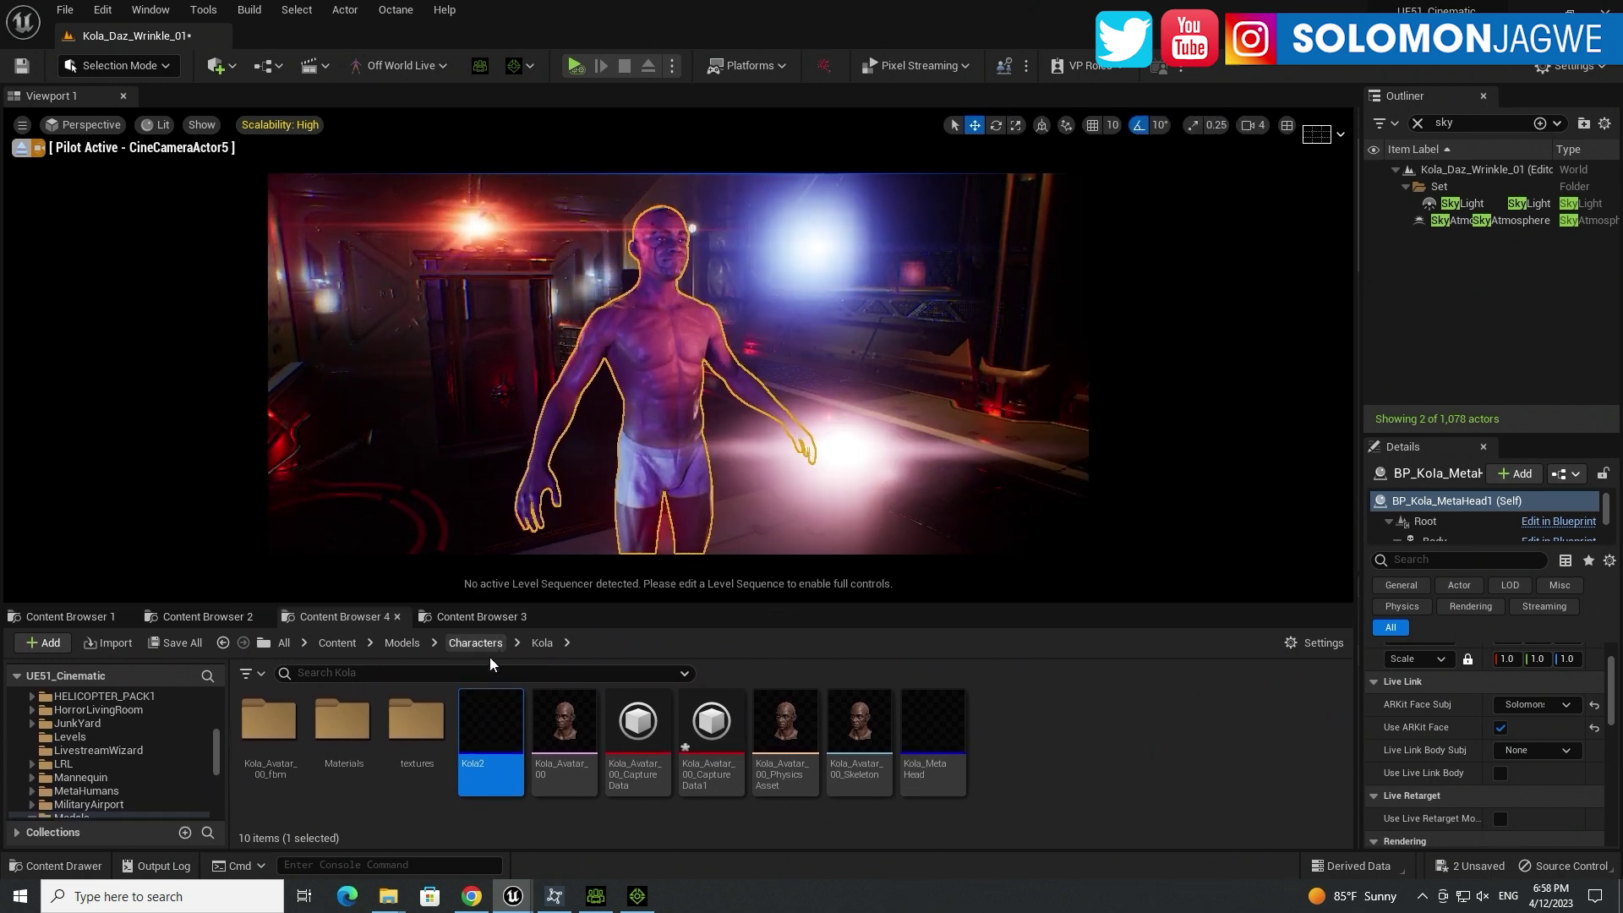
Step: Browse to the MetaHumans/Kola_MetaHead1 folder in Content Browser 1 and select the BP_Kola_MetaHead1 blueprint
{"action": "left_click", "coordinate": [470, 618]}
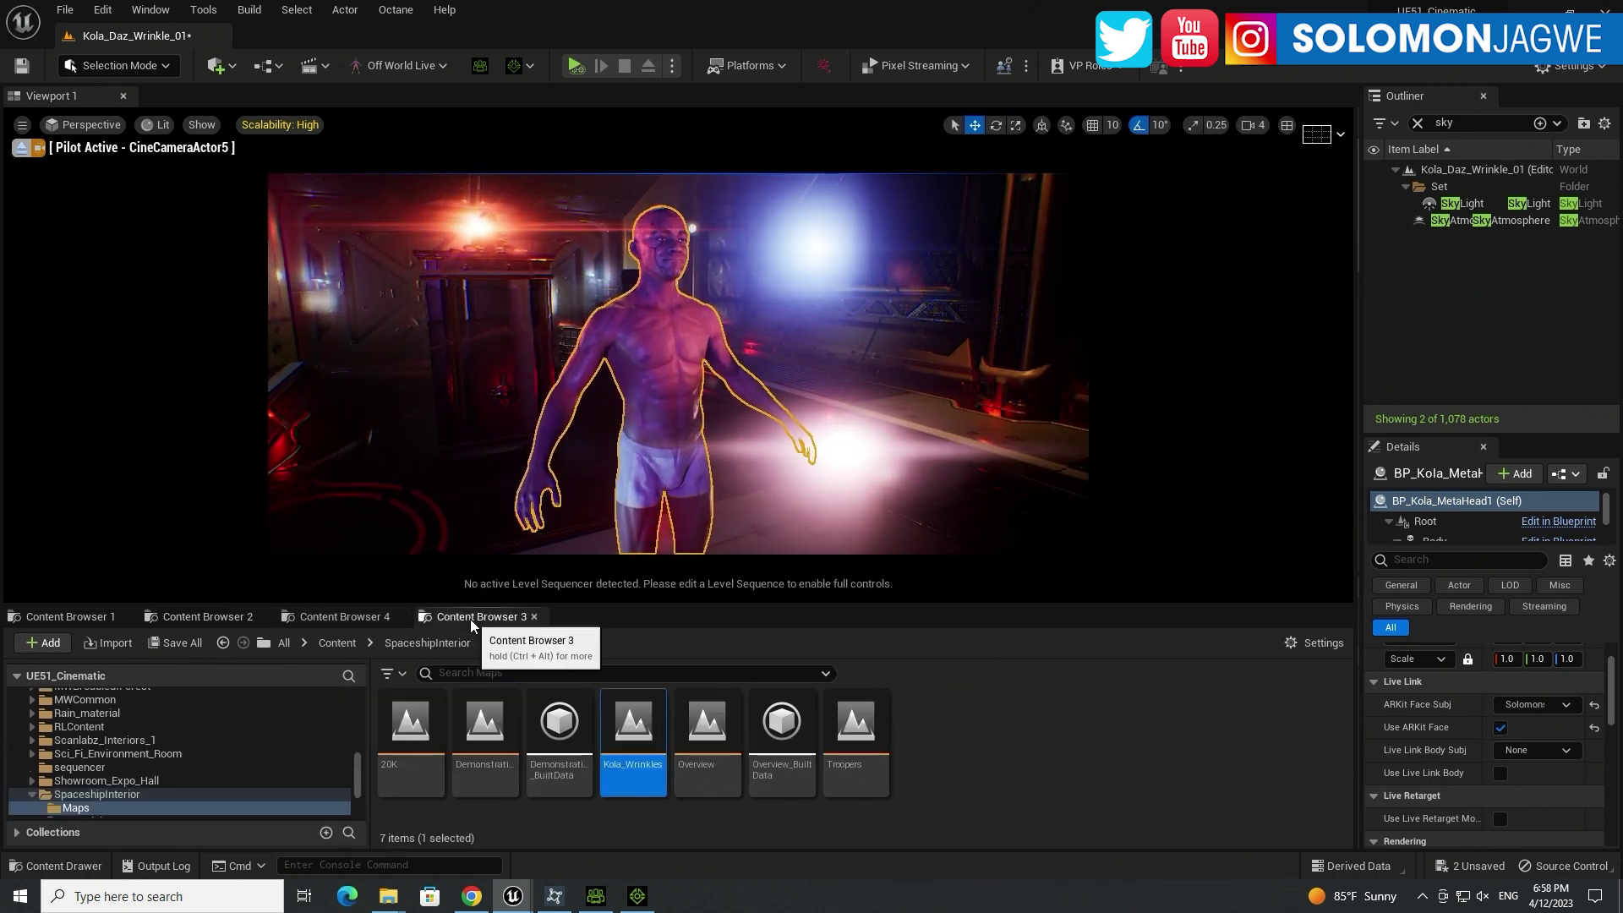
{"action": "left_click", "coordinate": [211, 616]}
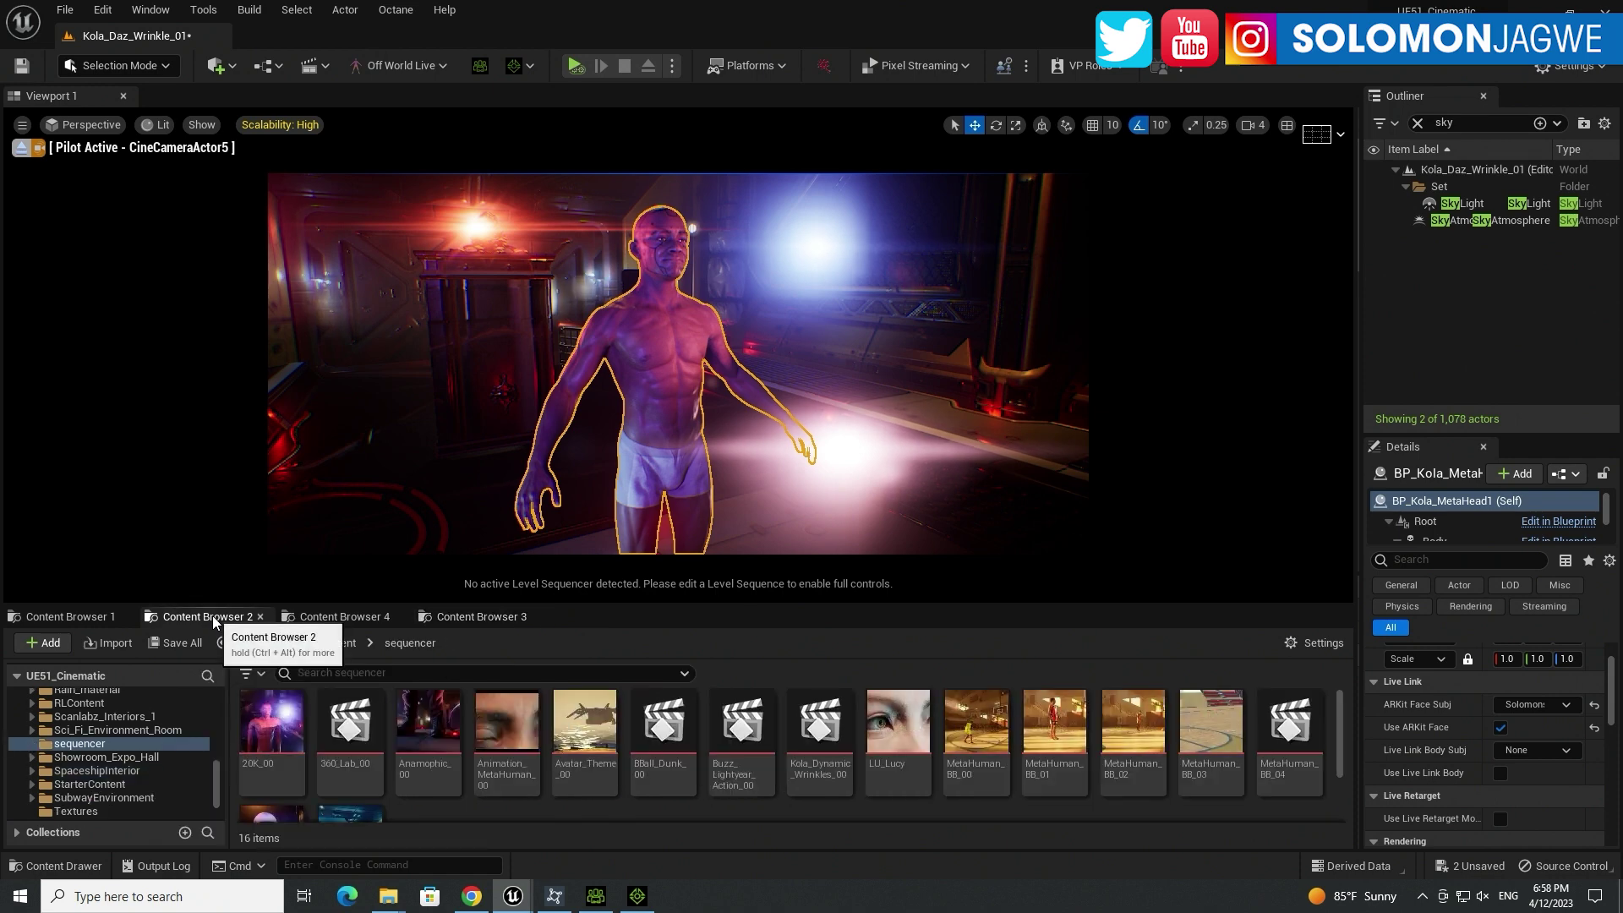
{"action": "left_click", "coordinate": [88, 621]}
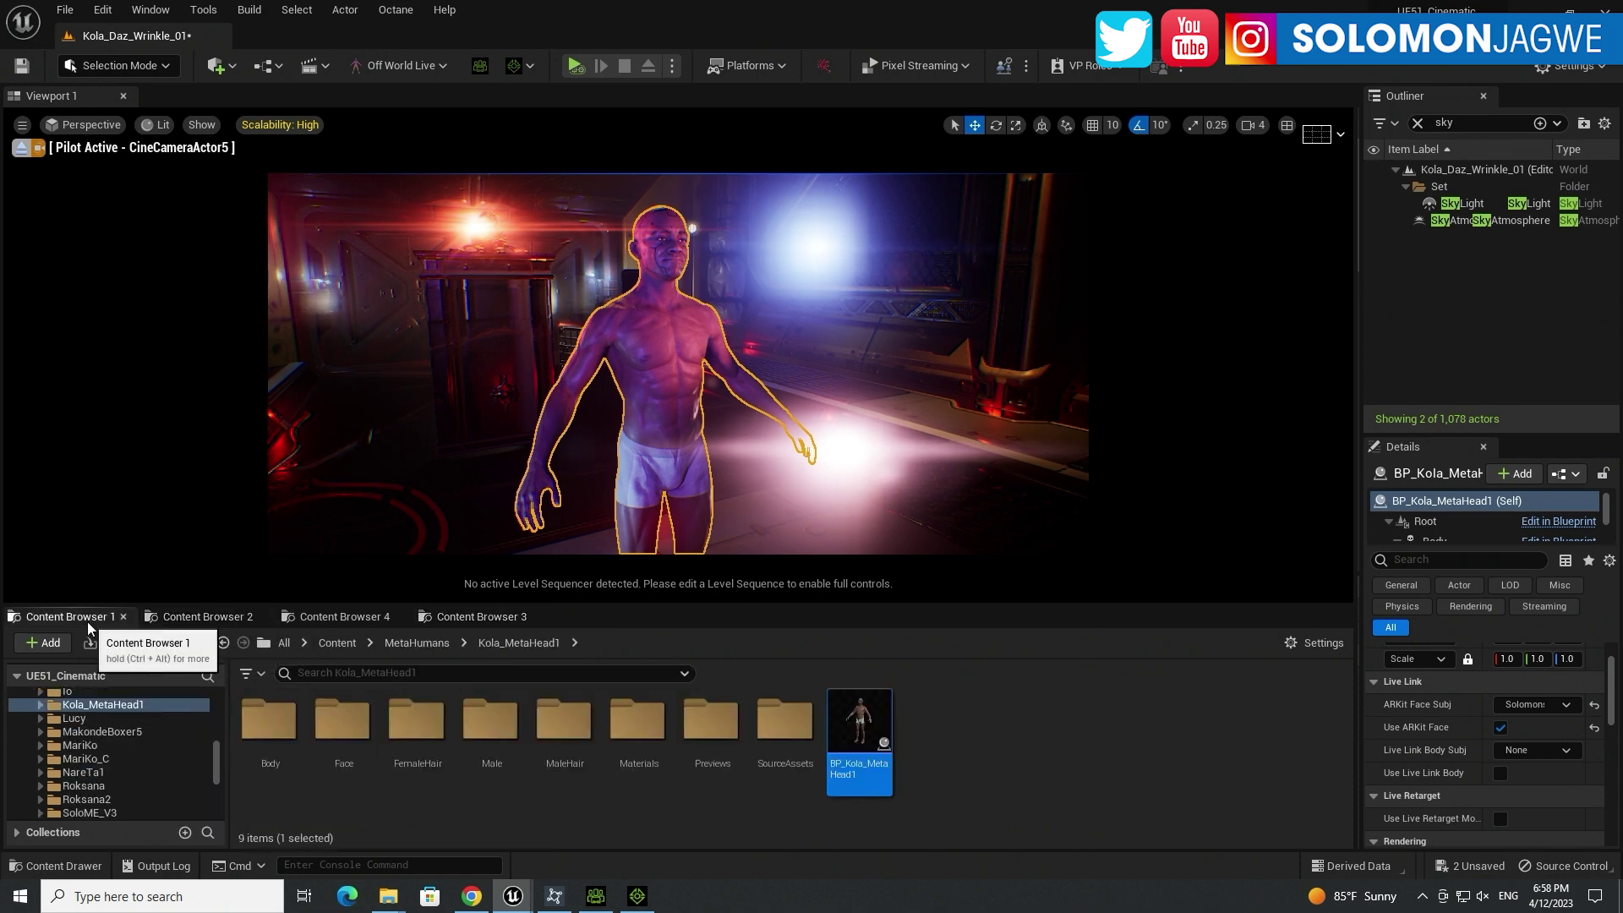
{"action": "left_click", "coordinate": [414, 644]}
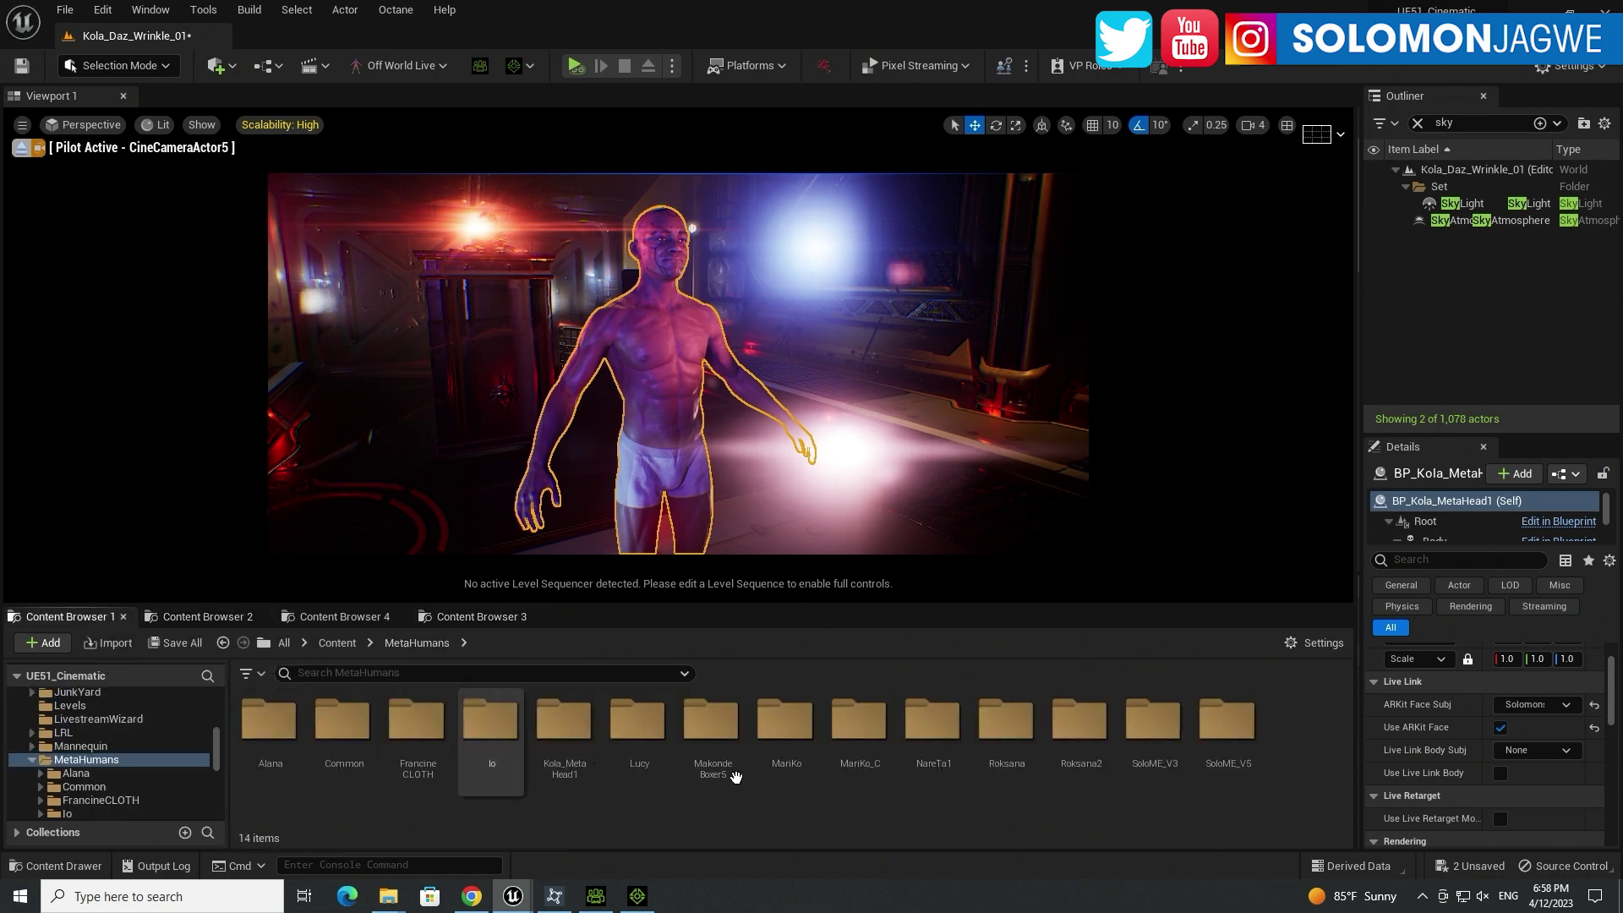
{"action": "double_click", "coordinate": [568, 732]}
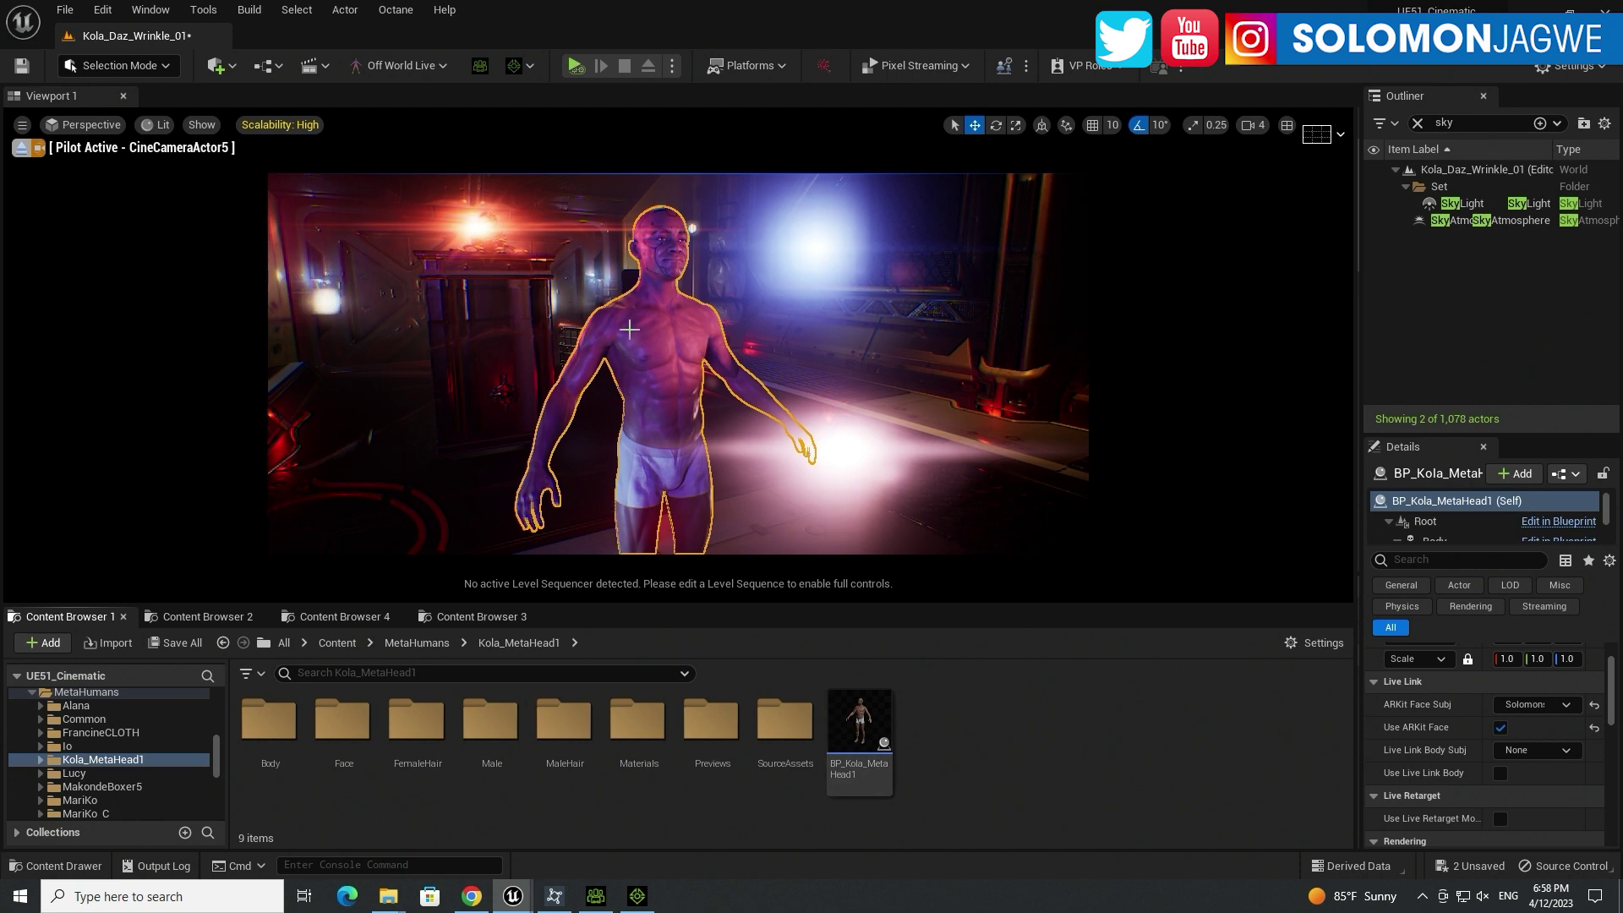
{"action": "left_click", "coordinate": [848, 702]}
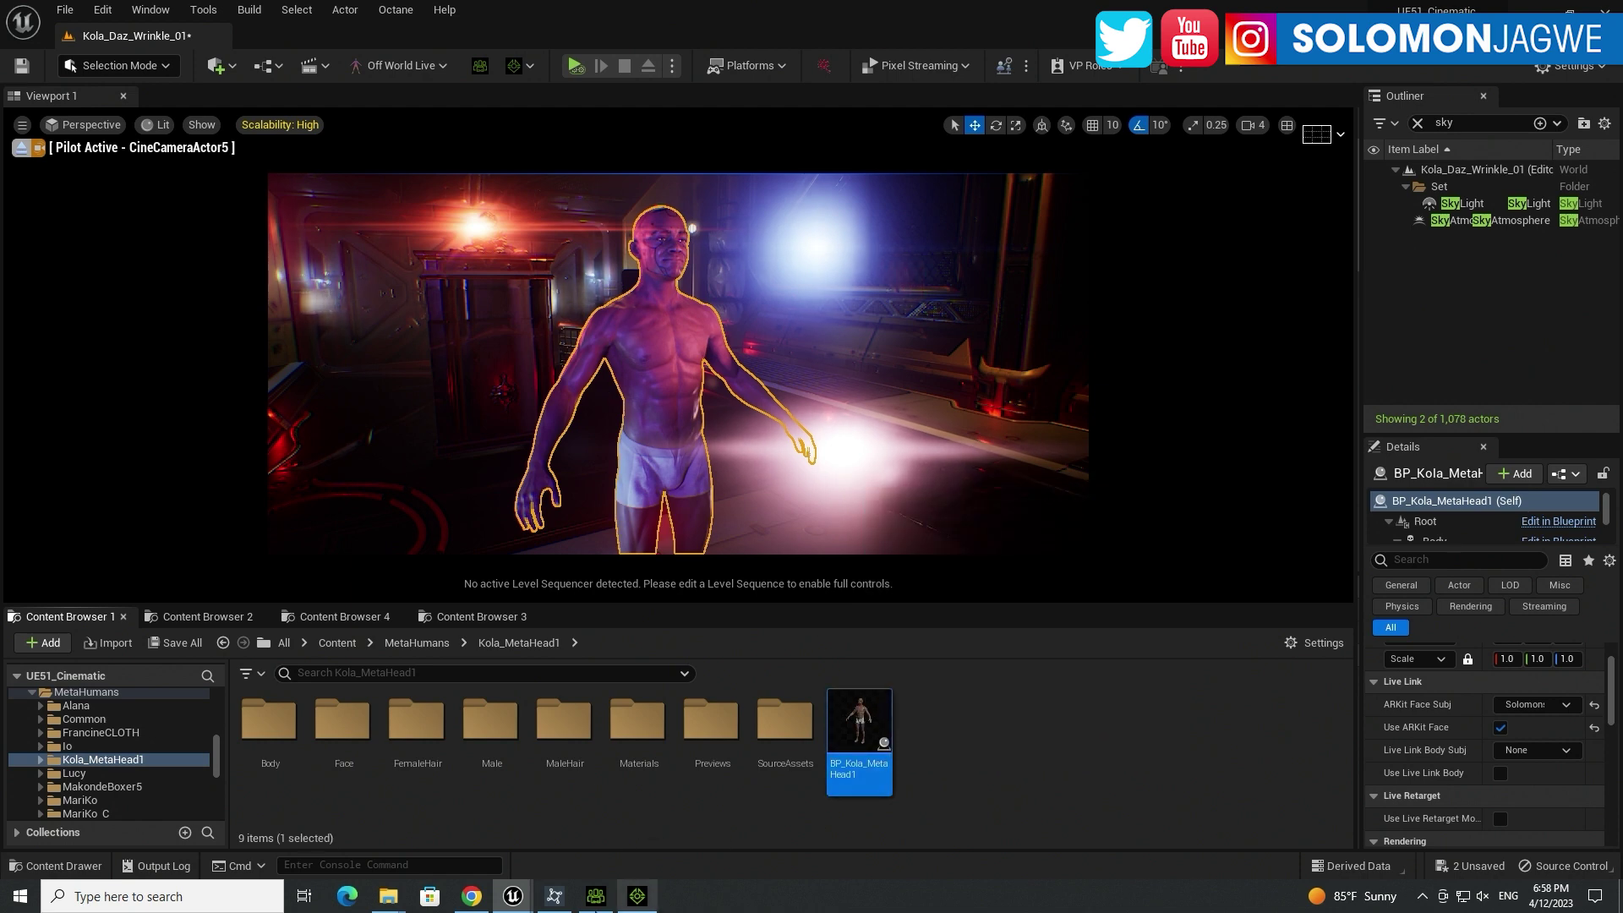
Step: Switch to Chrome to check whether MetaHuman Creator has loaded, and return to the UE51_Cinematic level in Unreal Editor
{"action": "left_click", "coordinate": [471, 896]}
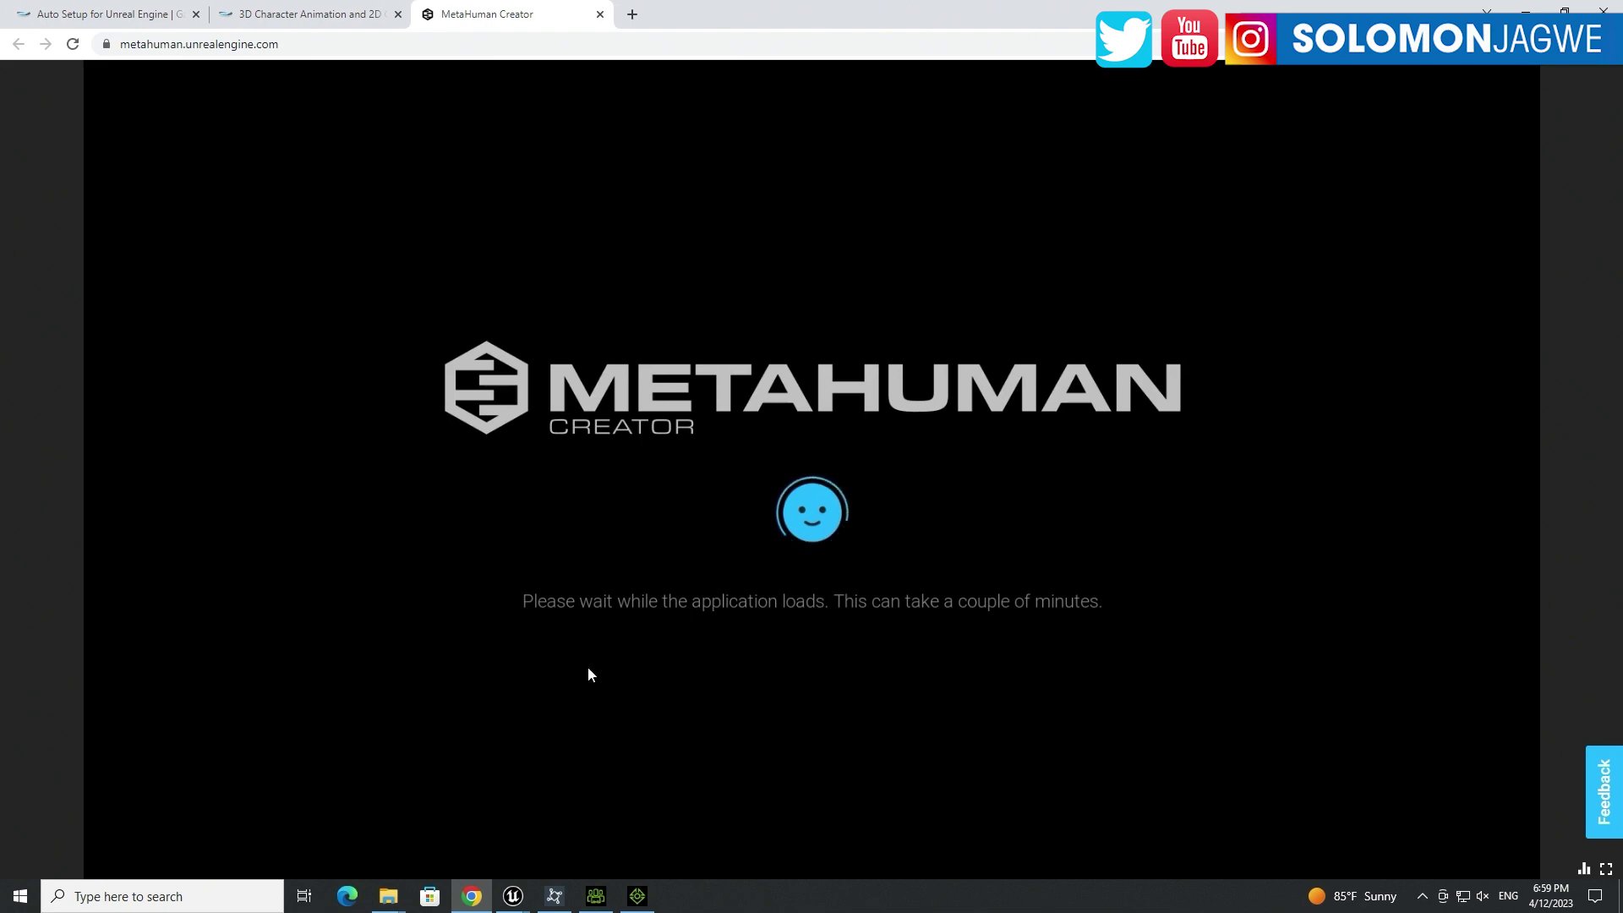
{"action": "mouse_move", "coordinate": [515, 901]}
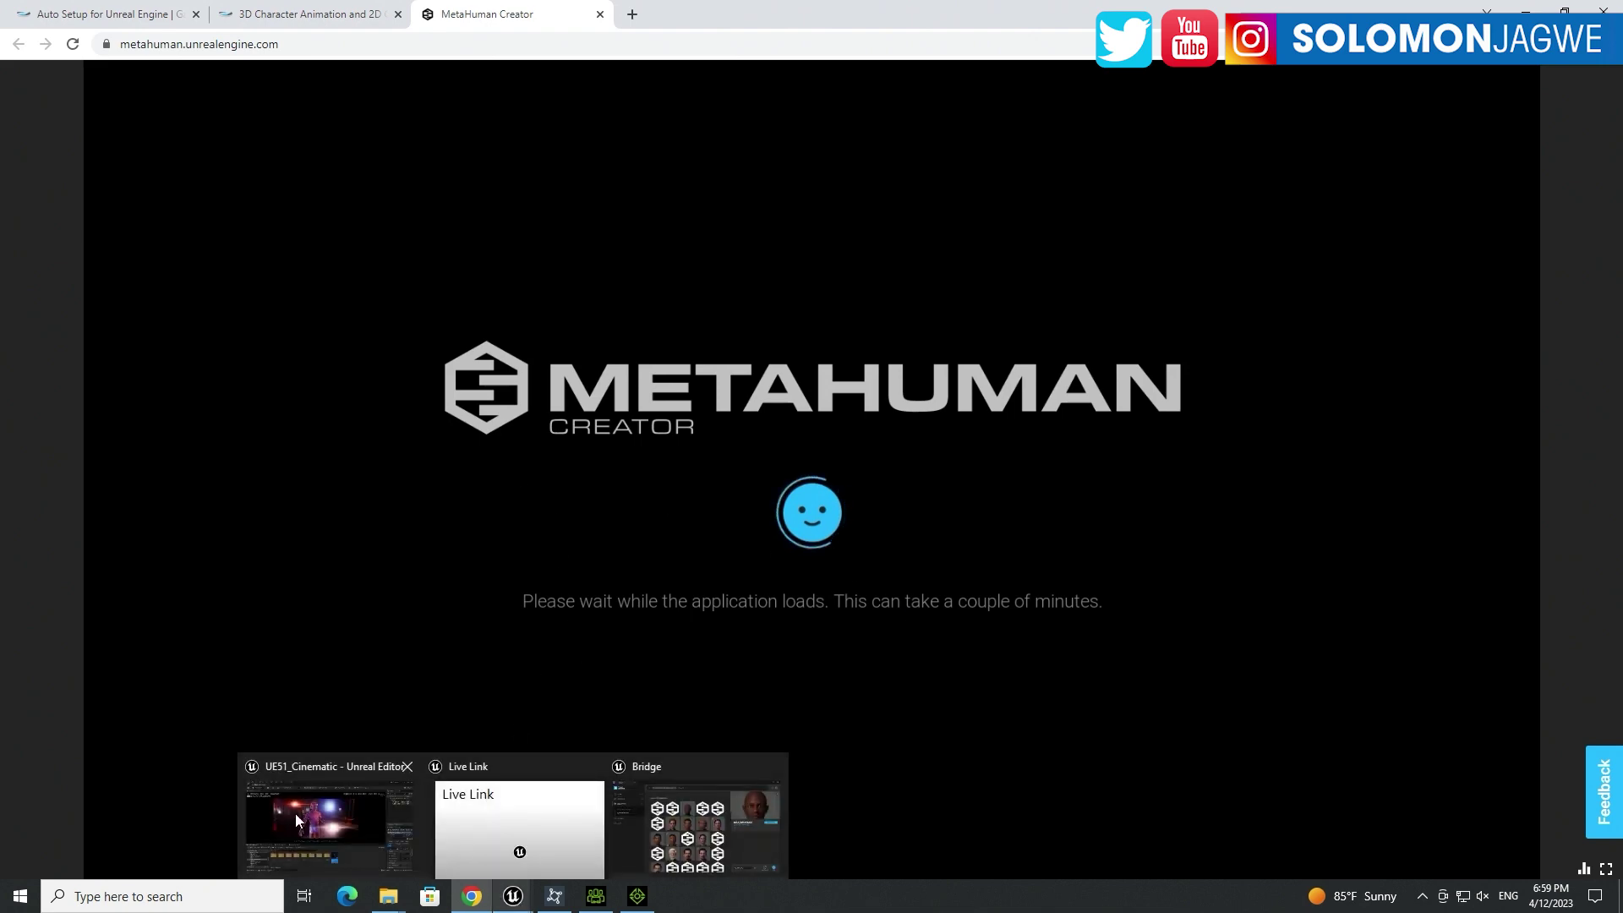
{"action": "left_click", "coordinate": [292, 770]}
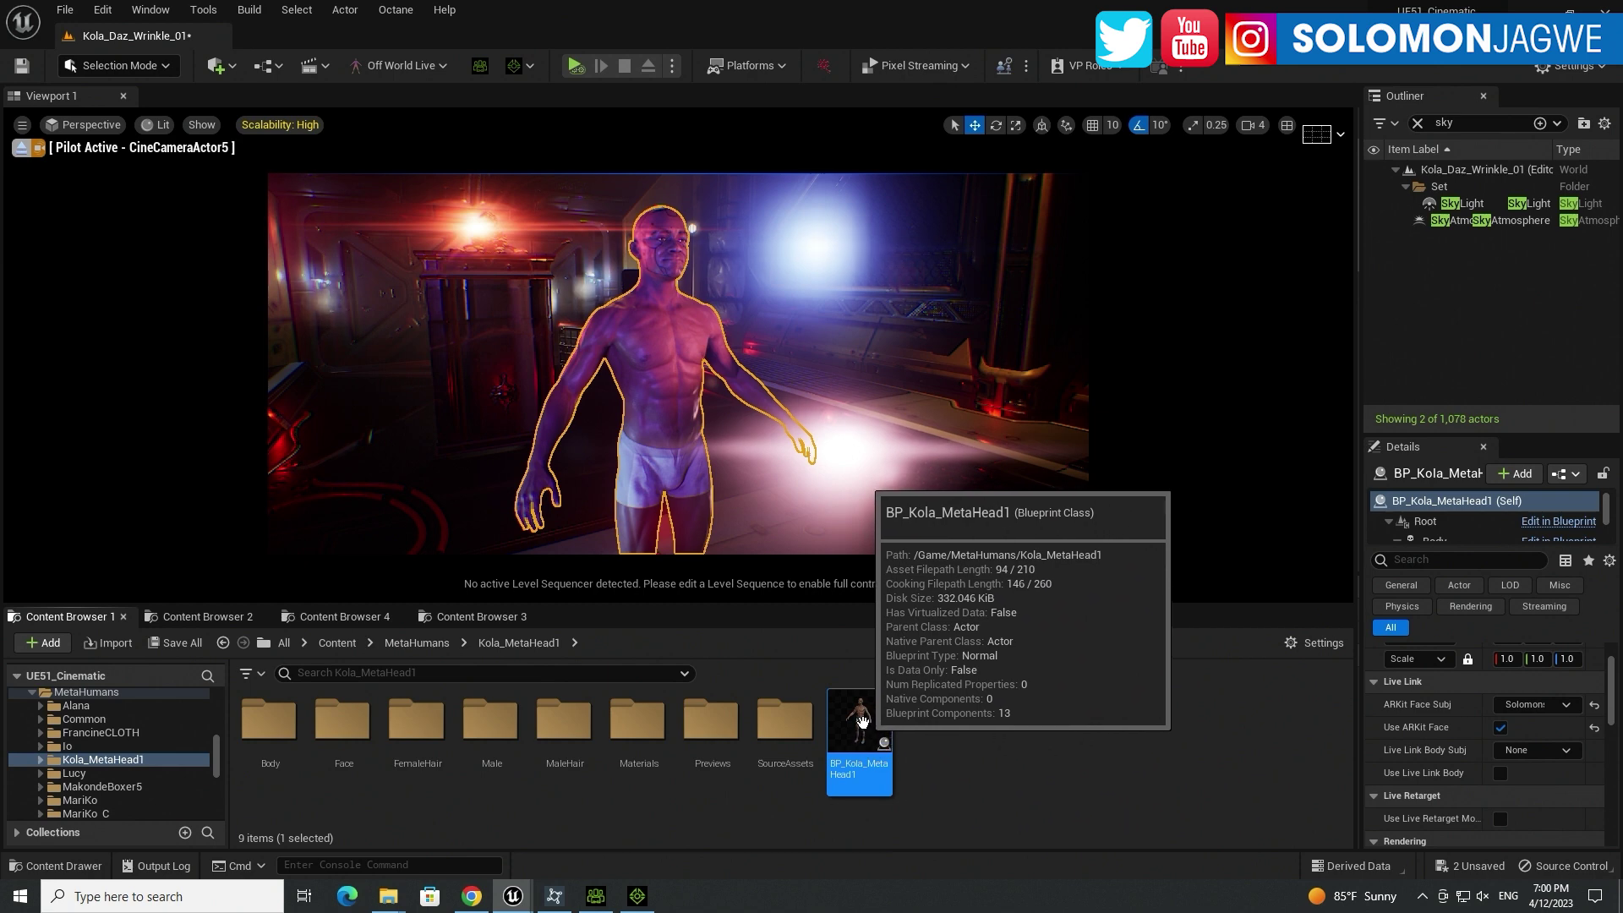
Step: Start Apply CC Textures on the BP_Kola_MetaHead1 blueprint, search the source avatars for kola, and close the dialog without applying
{"action": "right_click", "coordinate": [861, 719]}
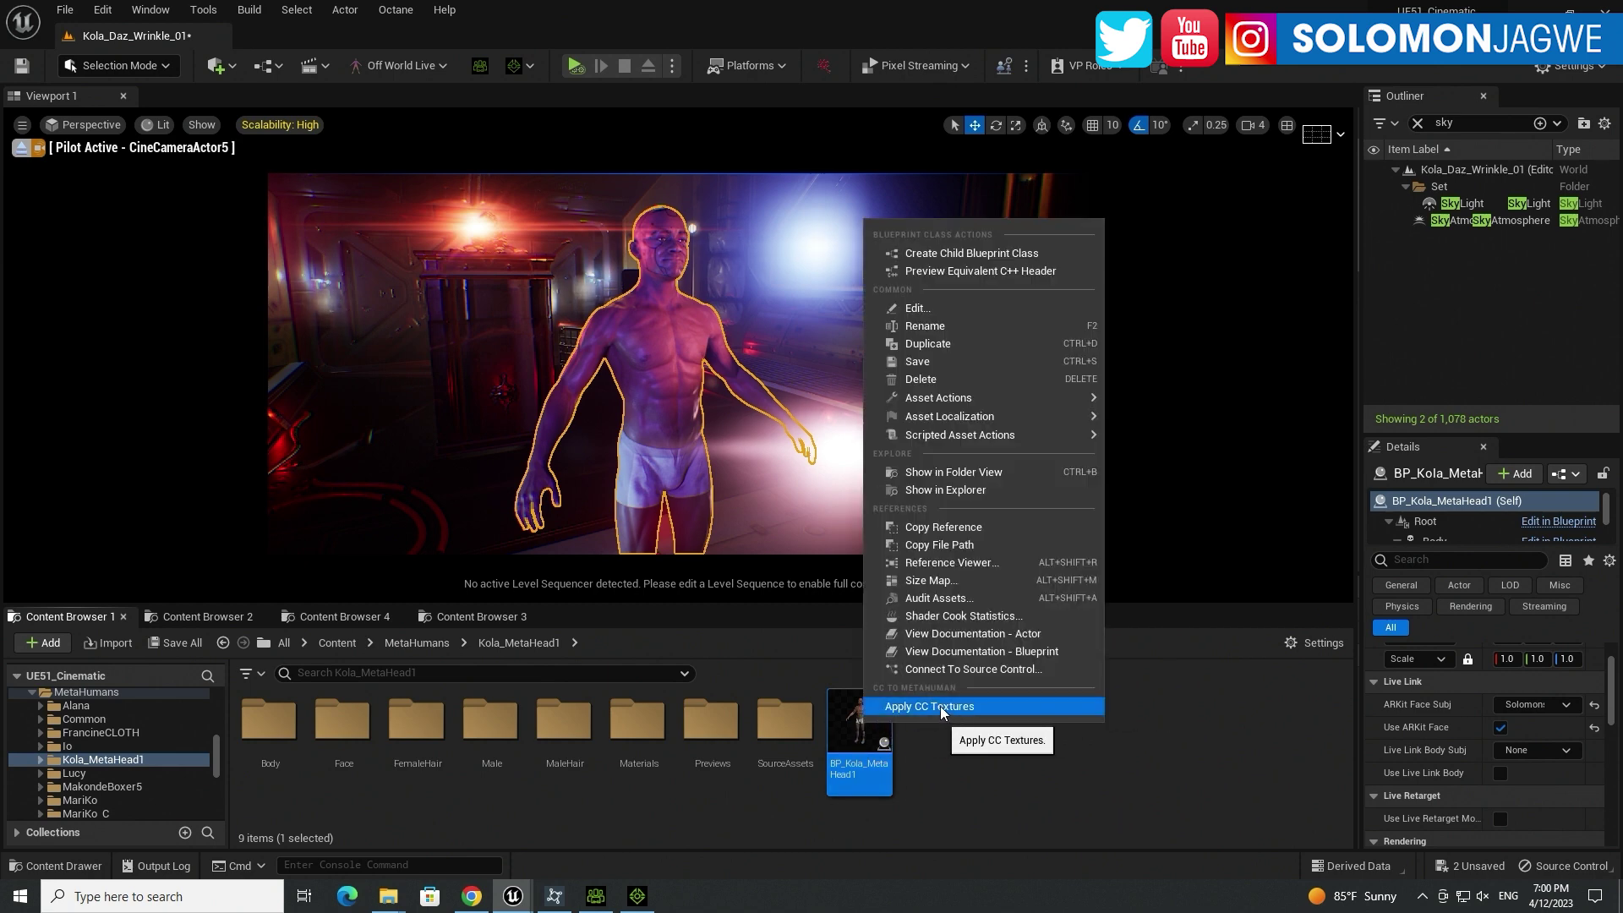
{"action": "left_click", "coordinate": [940, 708]}
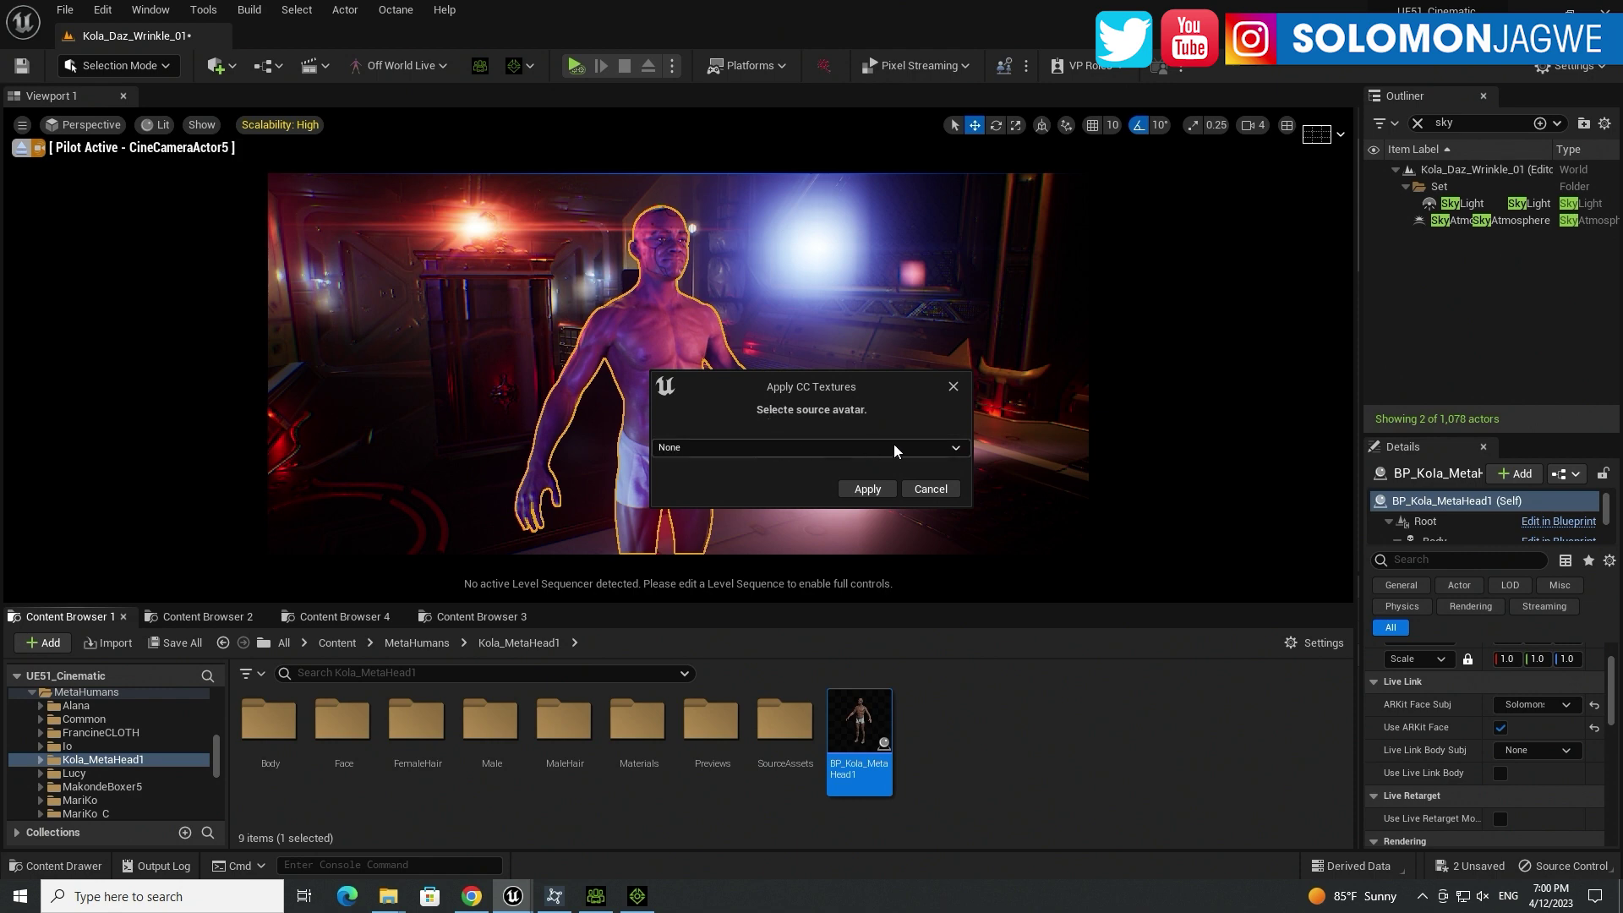
{"action": "left_click", "coordinate": [955, 449]}
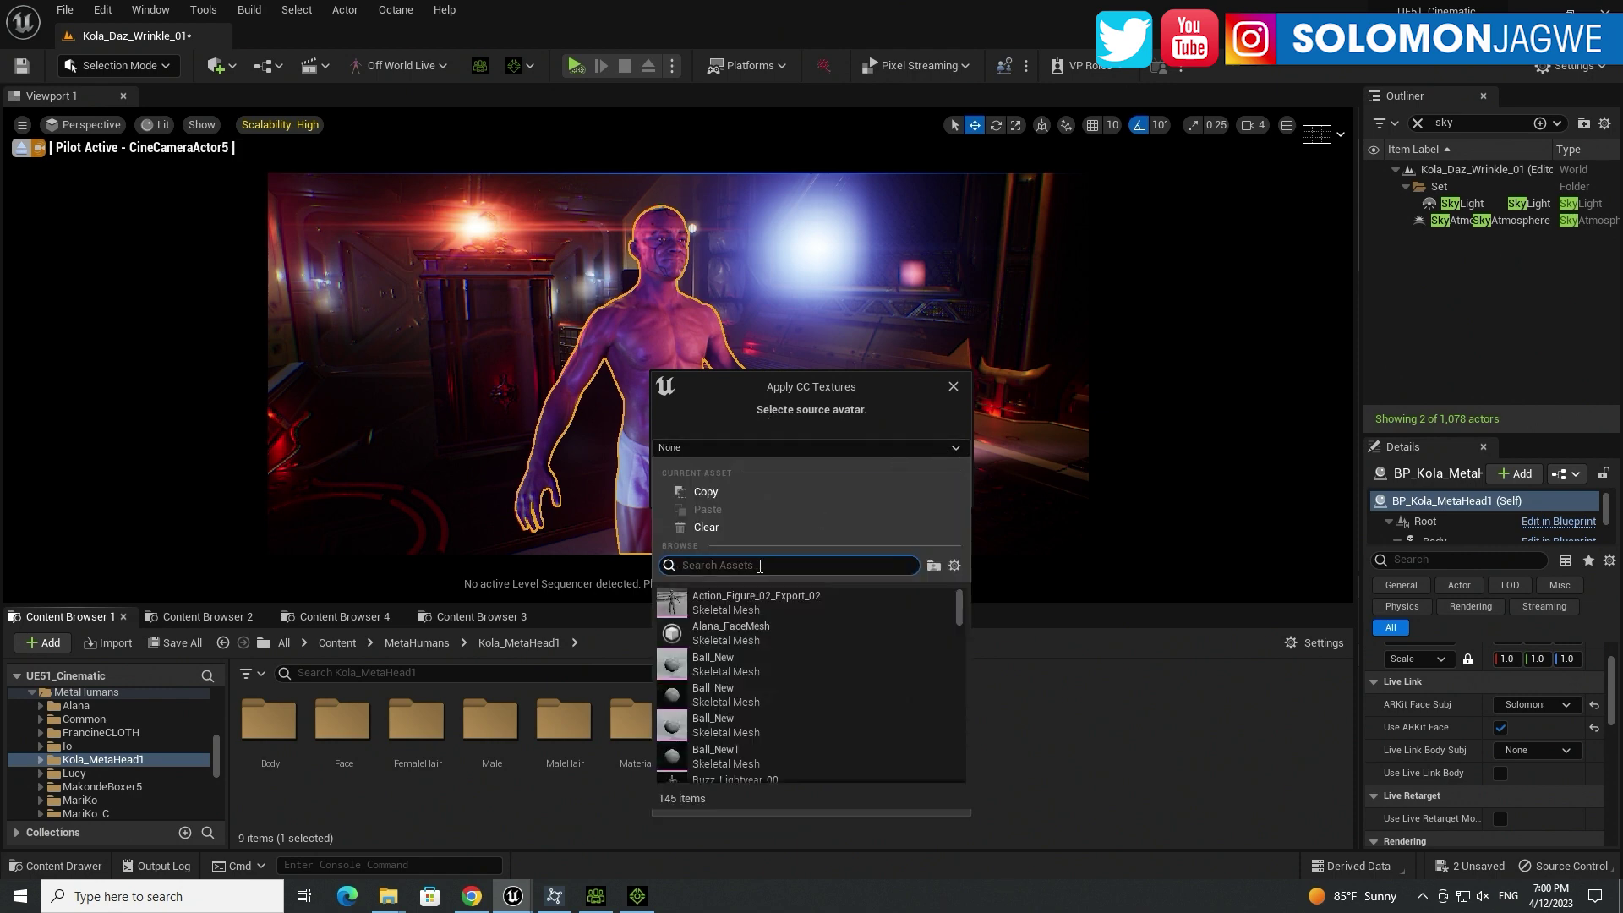
{"action": "type", "text": "kola"}
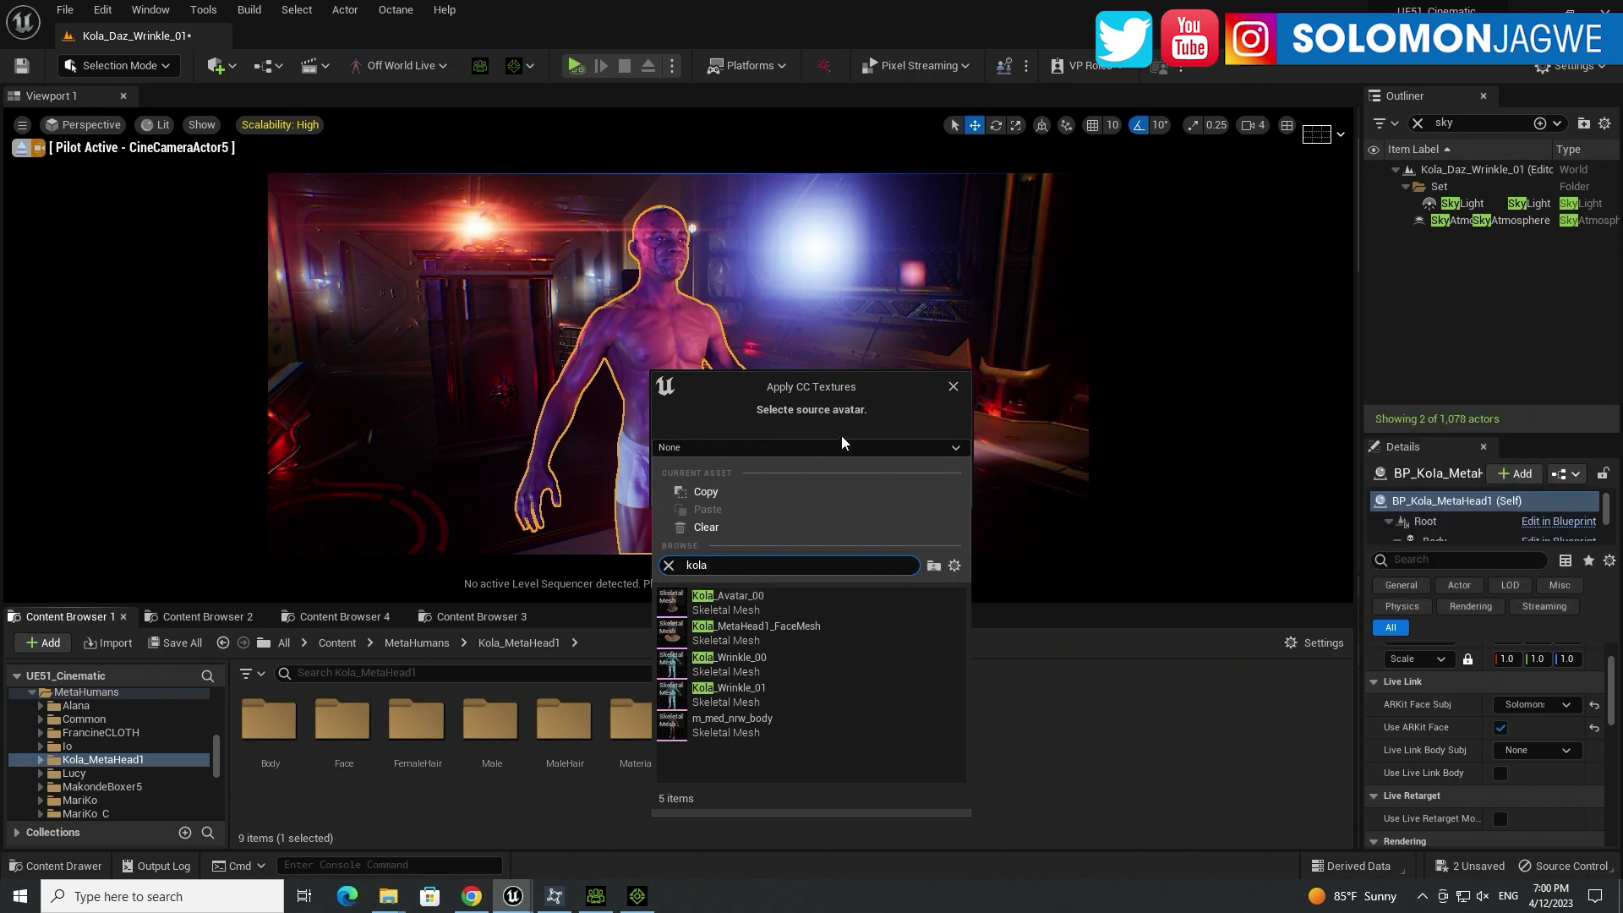
{"action": "left_click", "coordinate": [906, 389]}
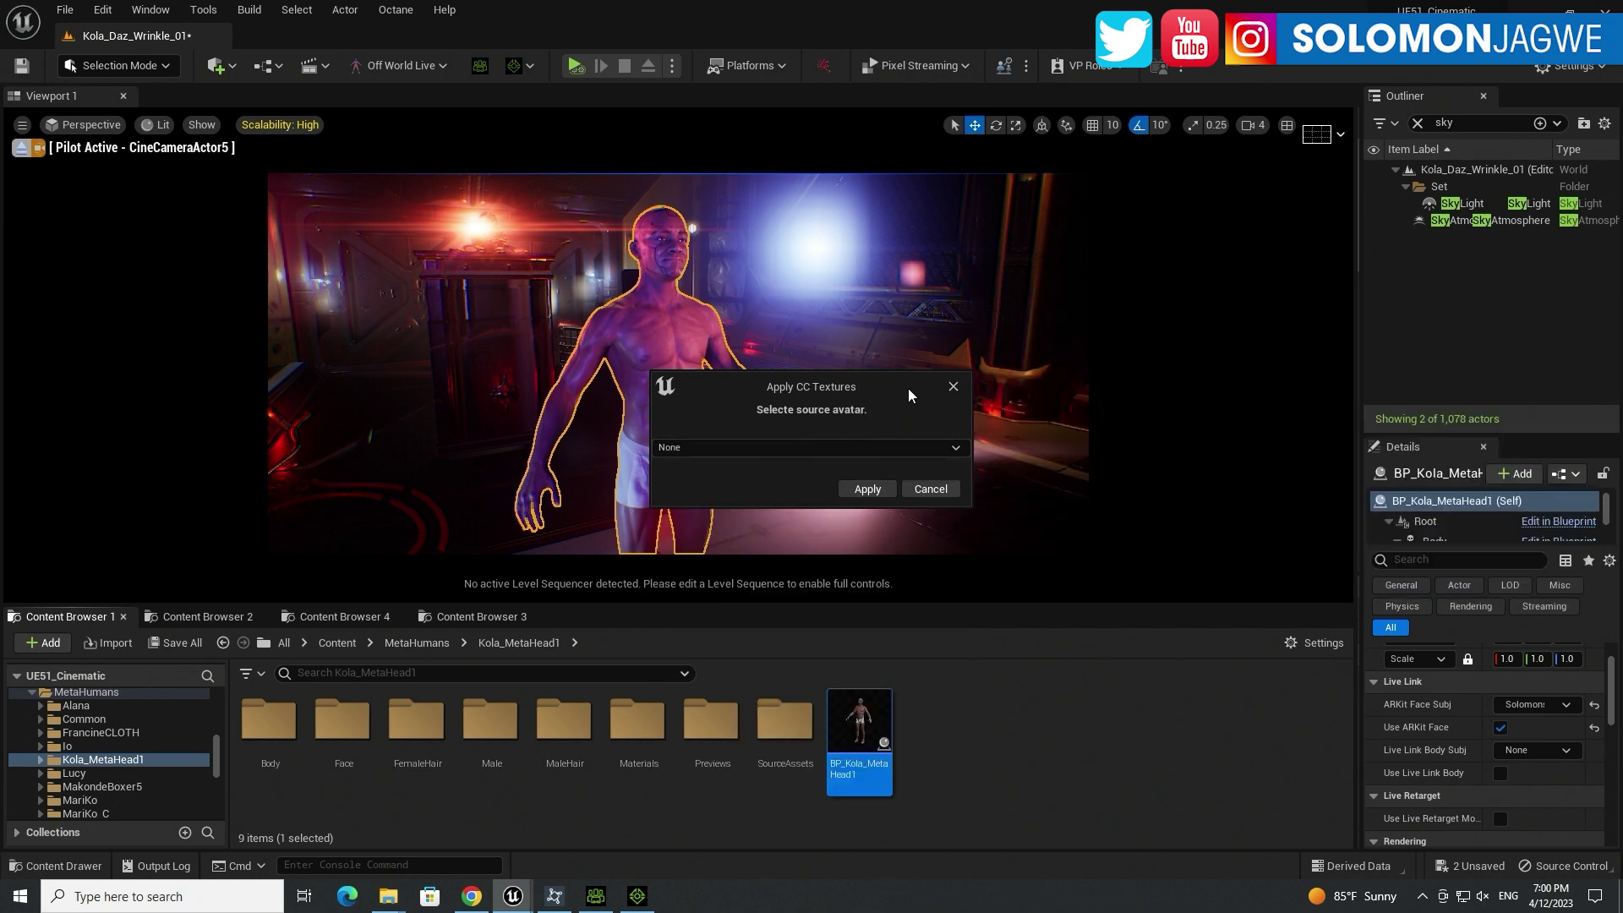
{"action": "left_click", "coordinate": [952, 386]}
{"action": "left_click", "coordinate": [980, 719]}
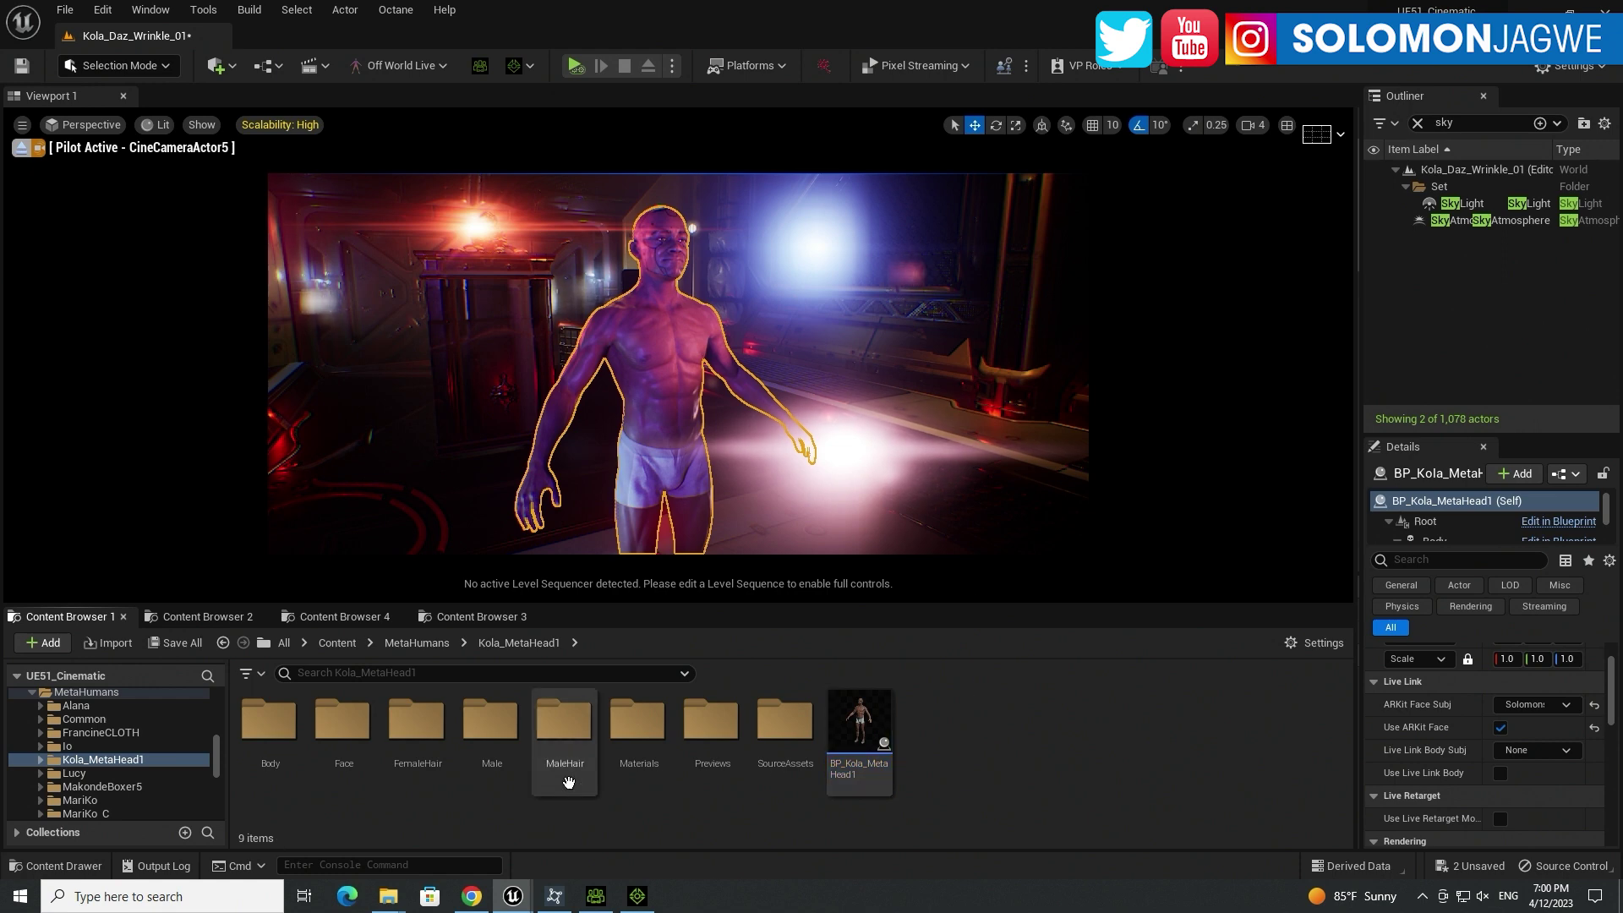
Step: Switch to Chrome to check whether MetaHuman Creator has loaded, and go back to the UE51_Cinematic editor window
{"action": "mouse_move", "coordinate": [510, 903]}
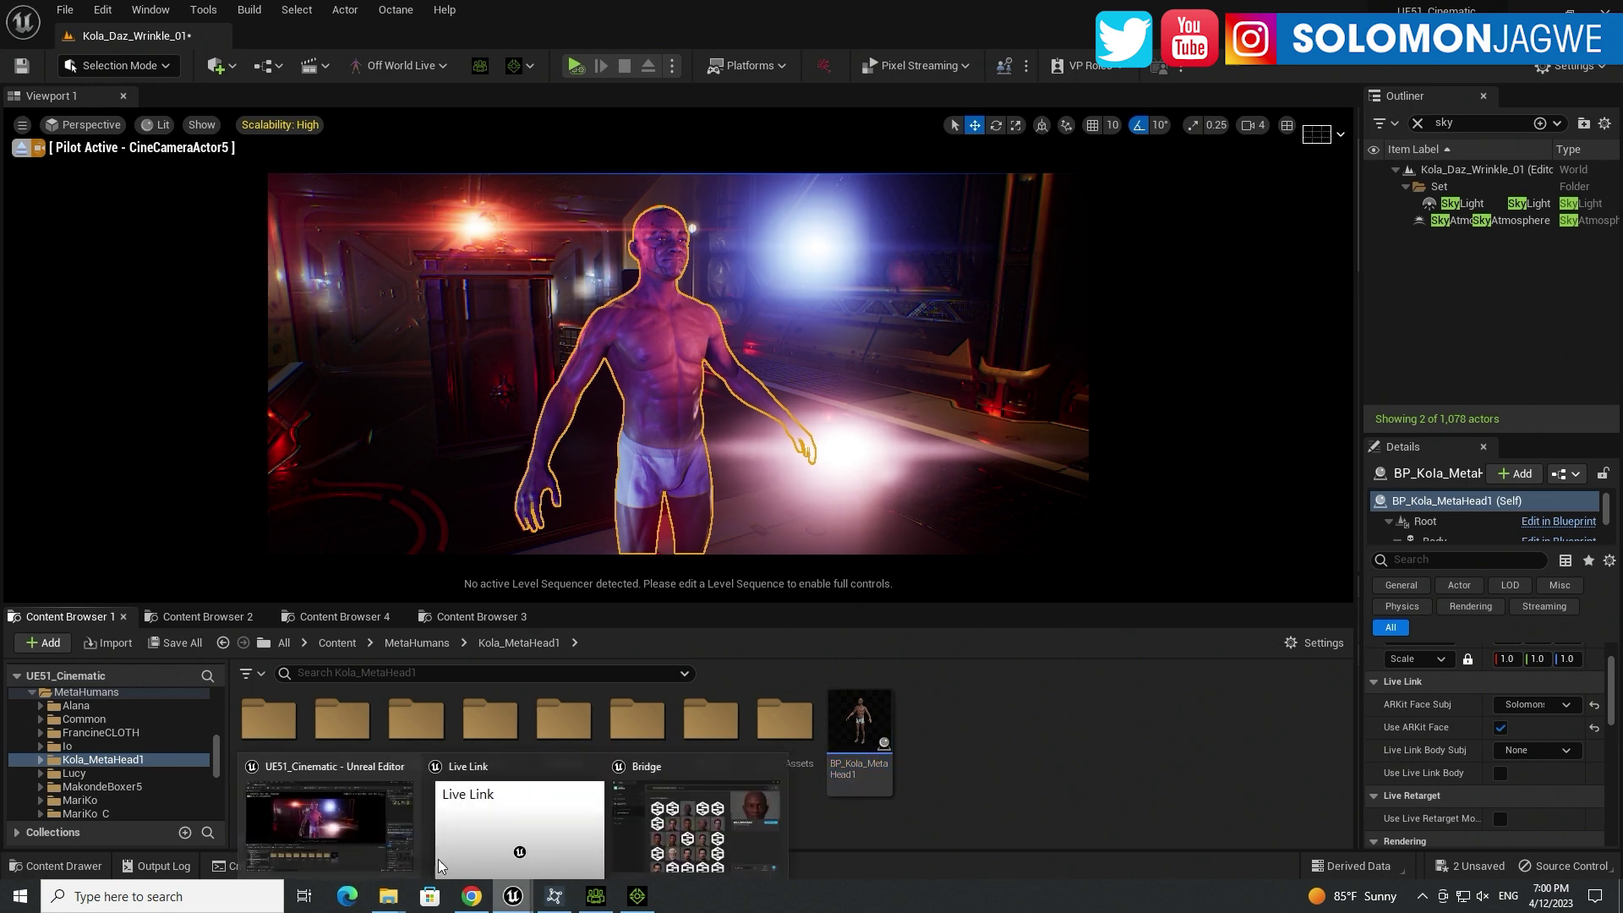
{"action": "mouse_move", "coordinate": [333, 778]}
{"action": "left_click", "coordinate": [471, 897]}
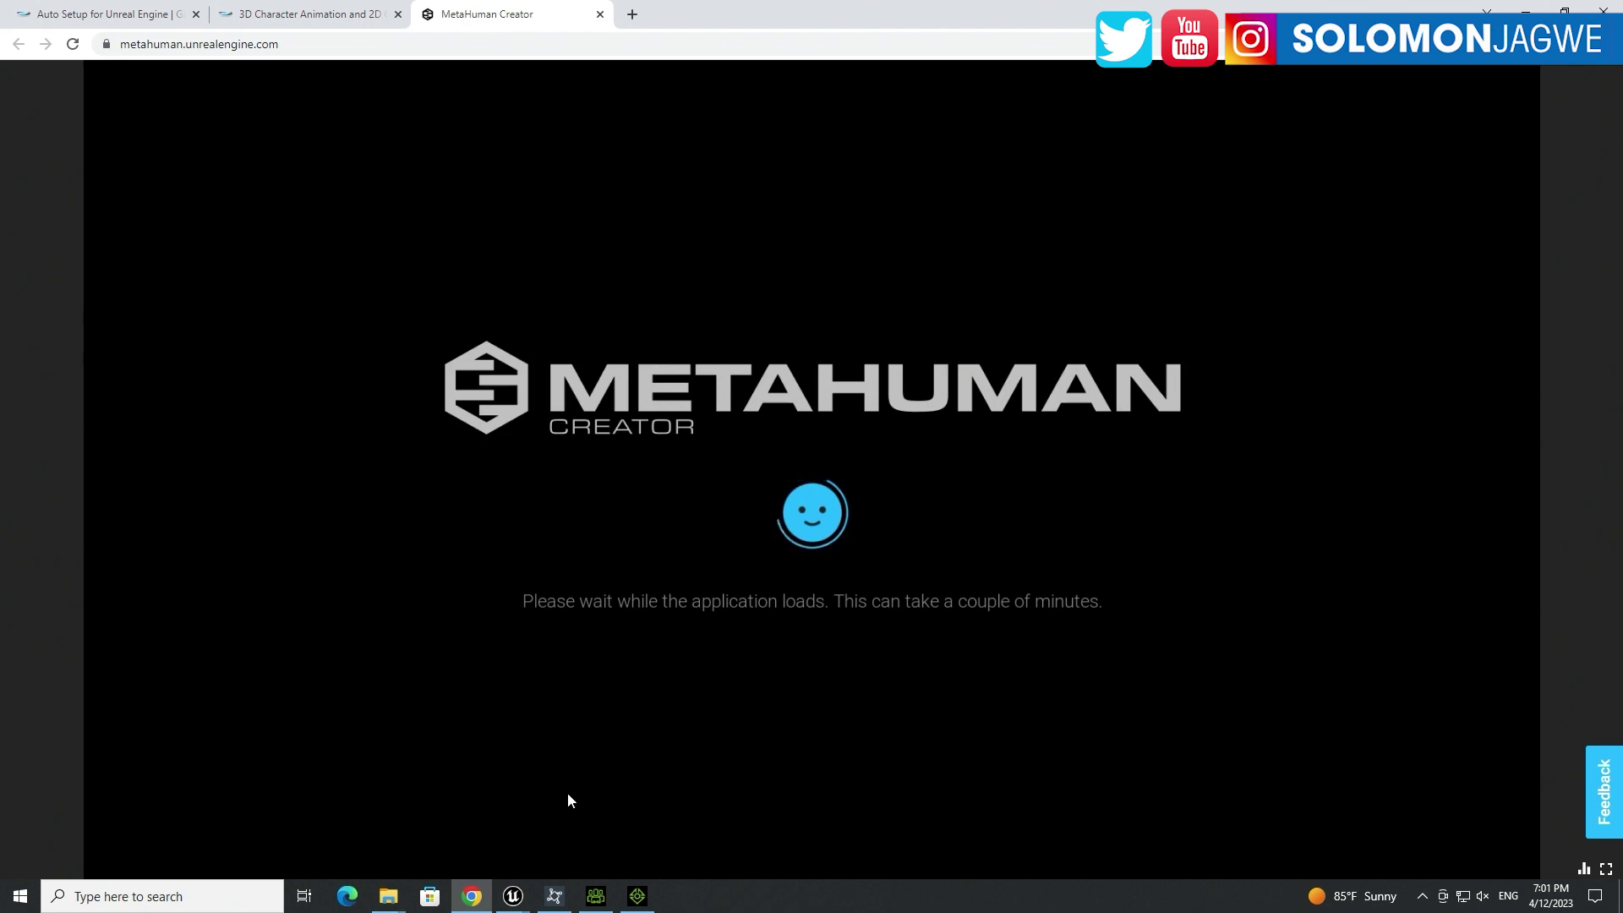
{"action": "mouse_move", "coordinate": [513, 894]}
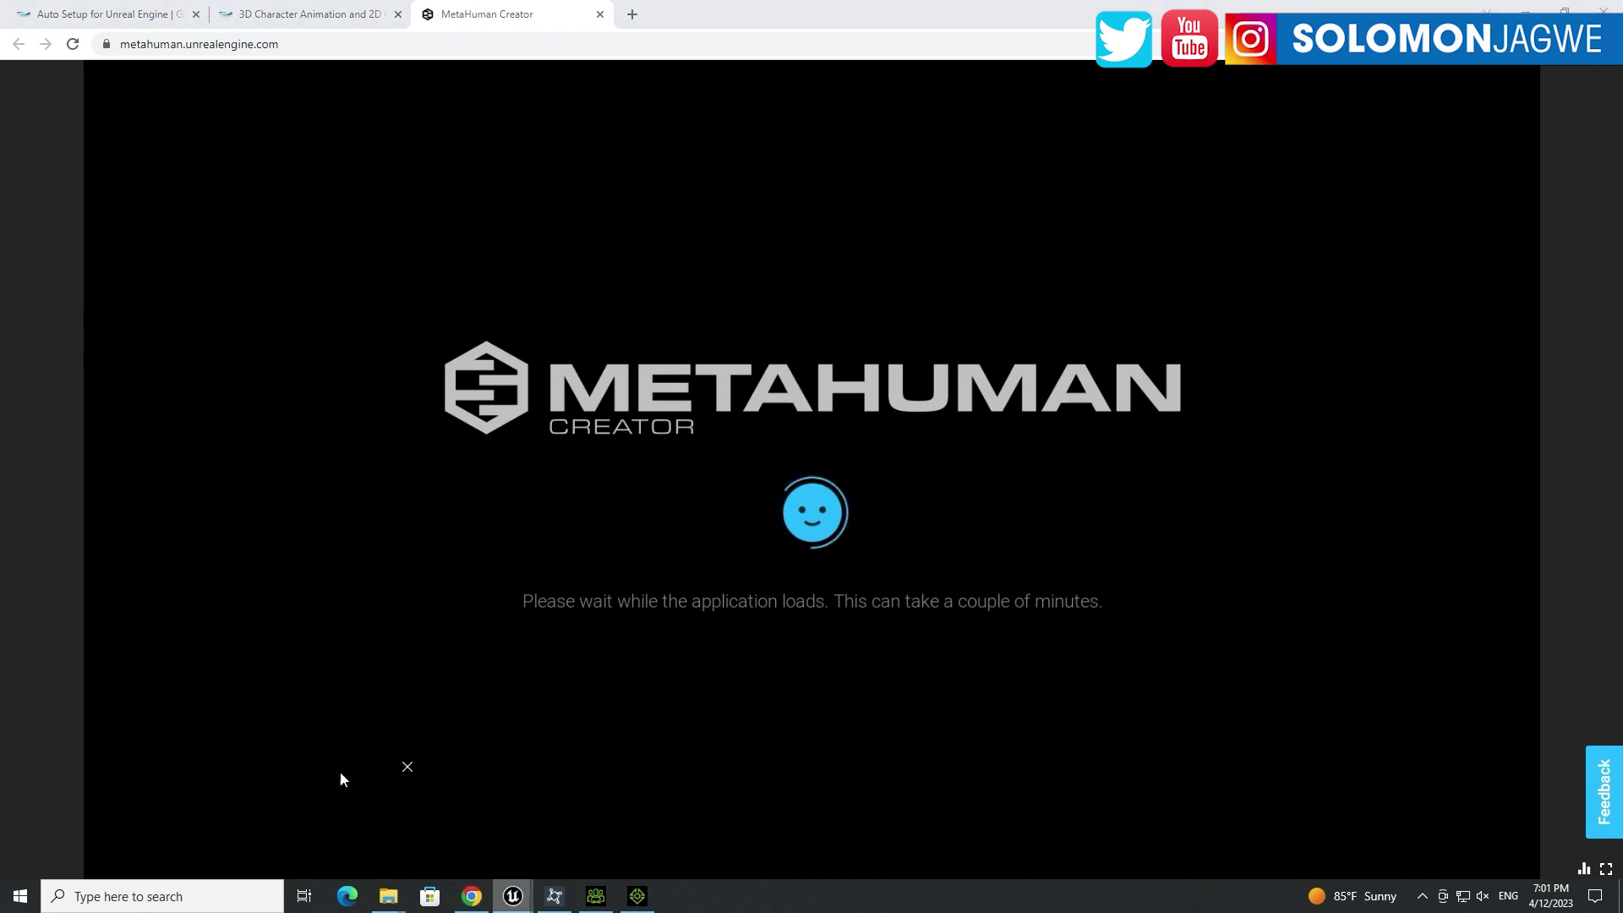
{"action": "left_click", "coordinate": [340, 772]}
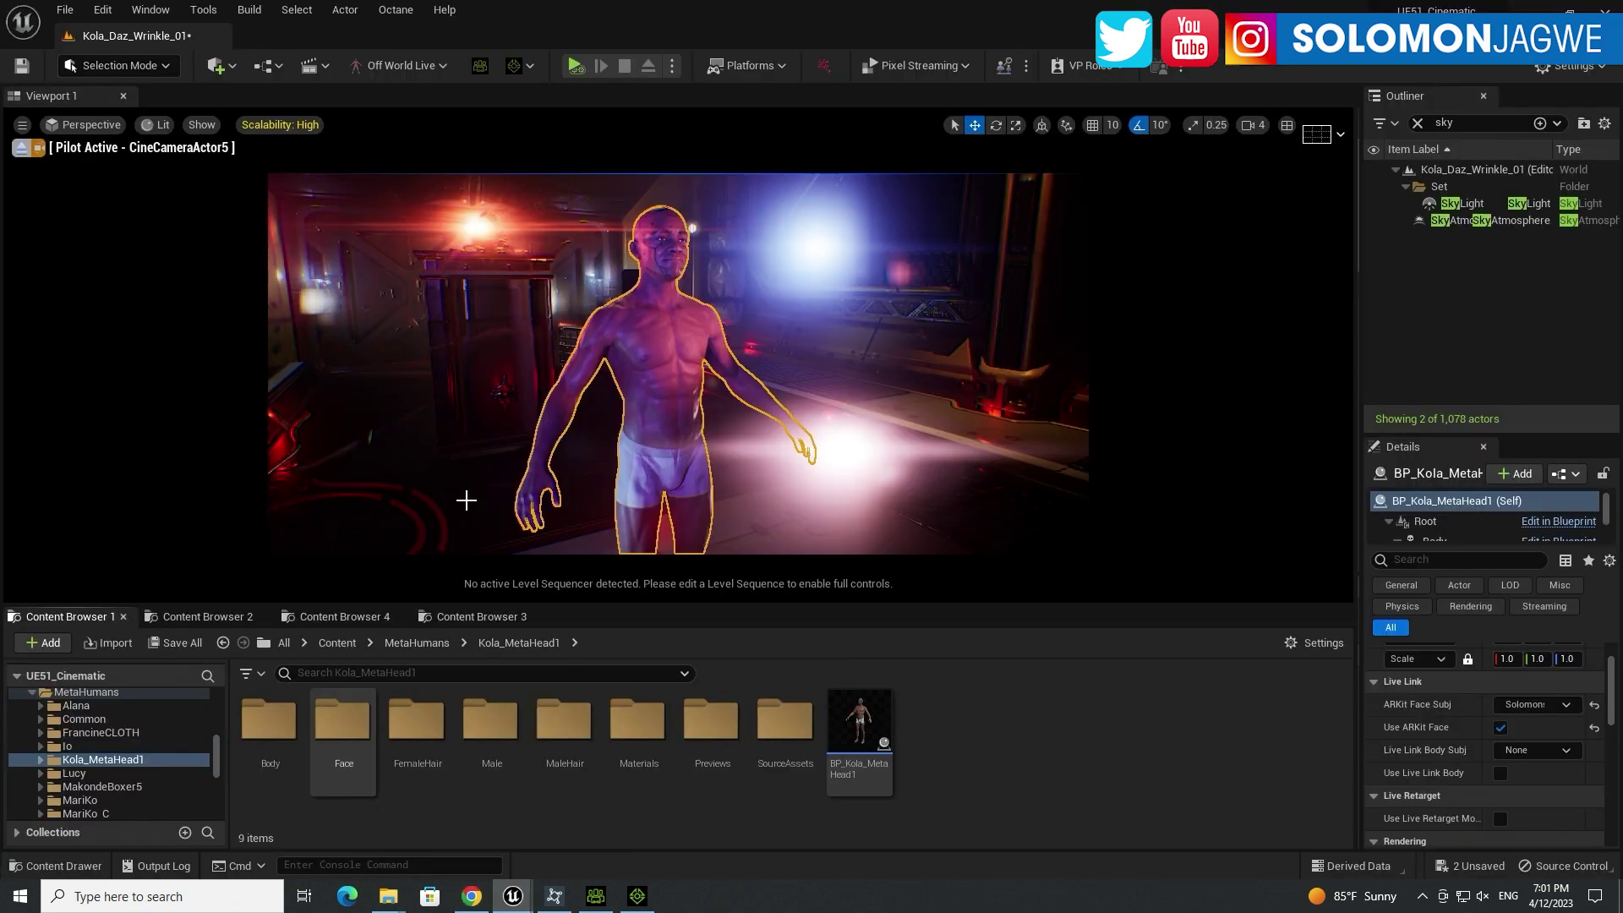
Step: Open Quixel Bridge to examine Kola_MetaHead1 among My MetaHumans, and minimize Bridge
{"action": "left_click", "coordinate": [217, 65]}
{"action": "left_click", "coordinate": [264, 132]}
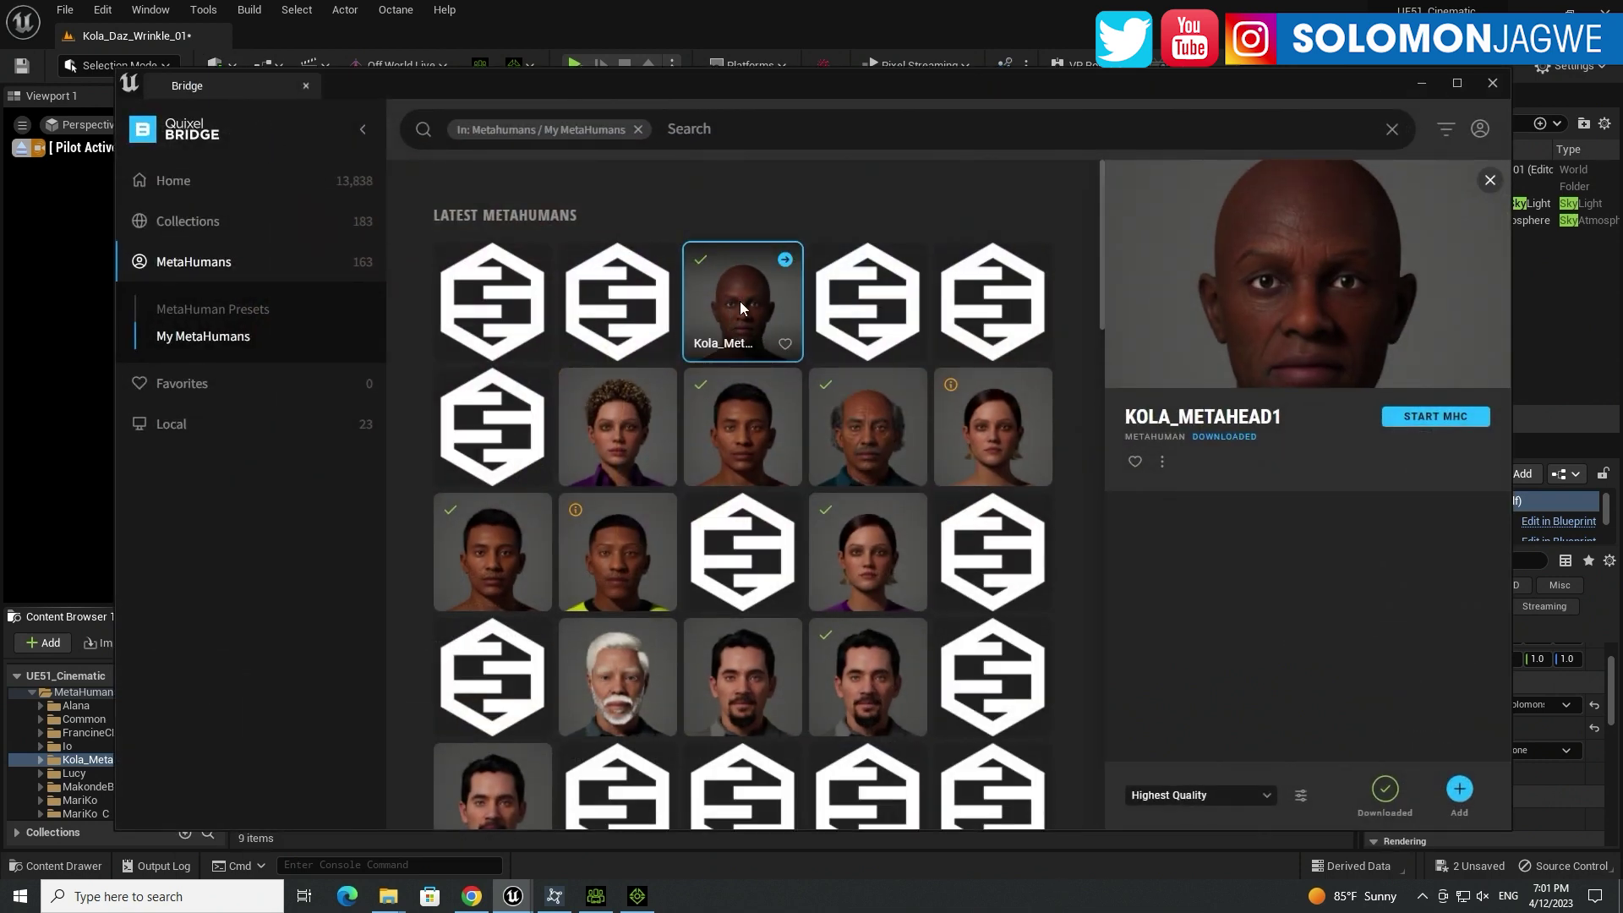
{"action": "mouse_move", "coordinate": [741, 280]}
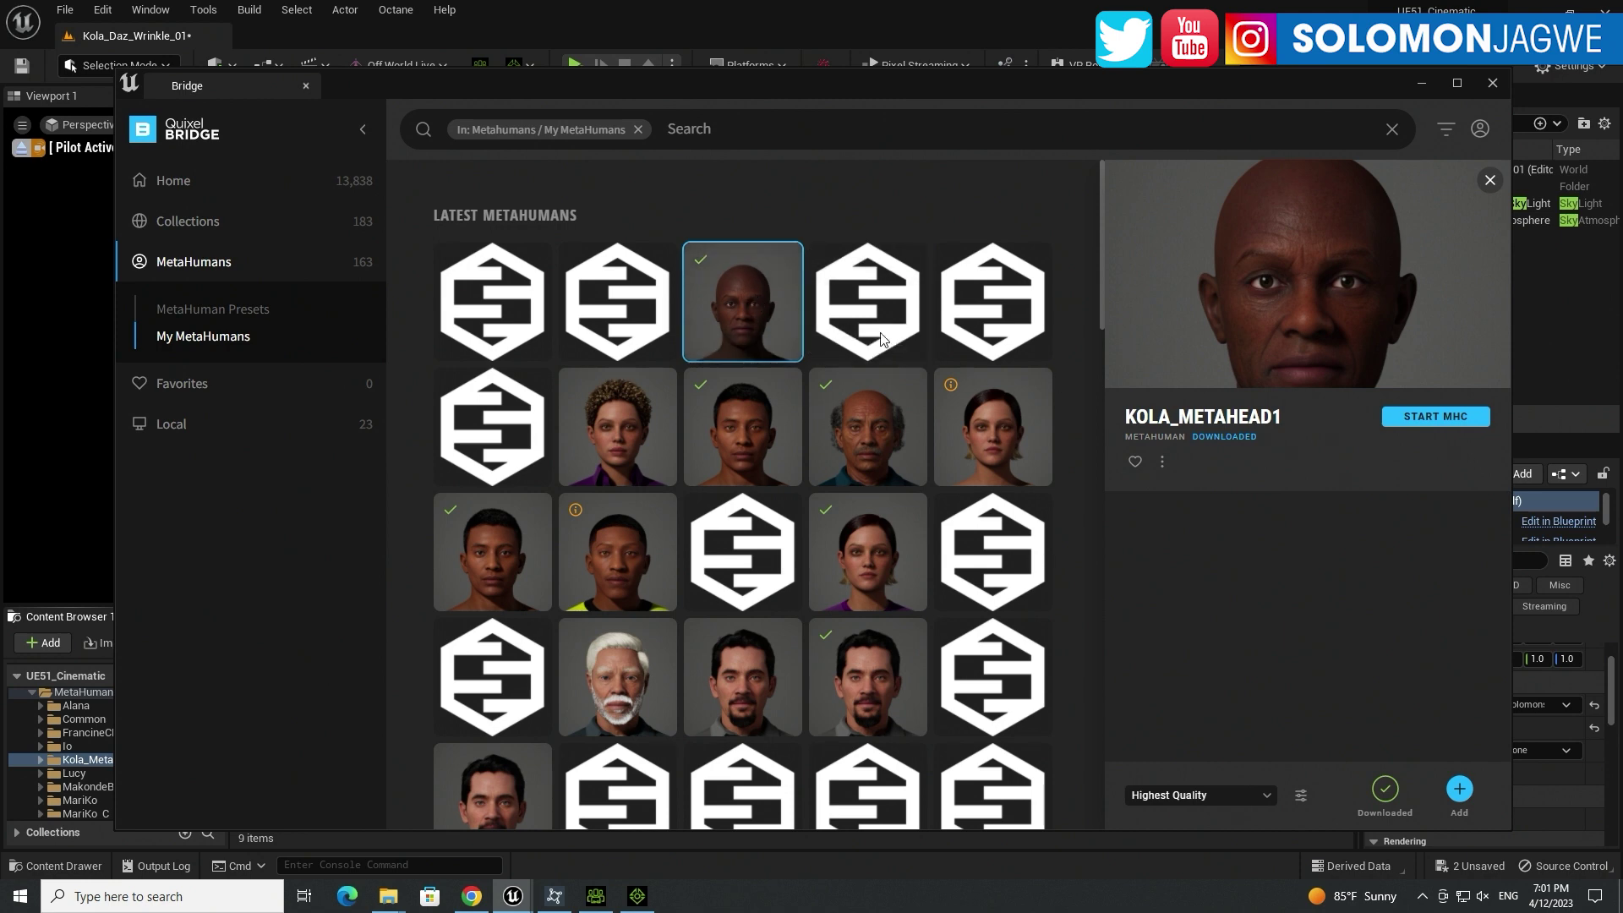
{"action": "mouse_move", "coordinate": [910, 263]}
{"action": "mouse_move", "coordinate": [725, 702]}
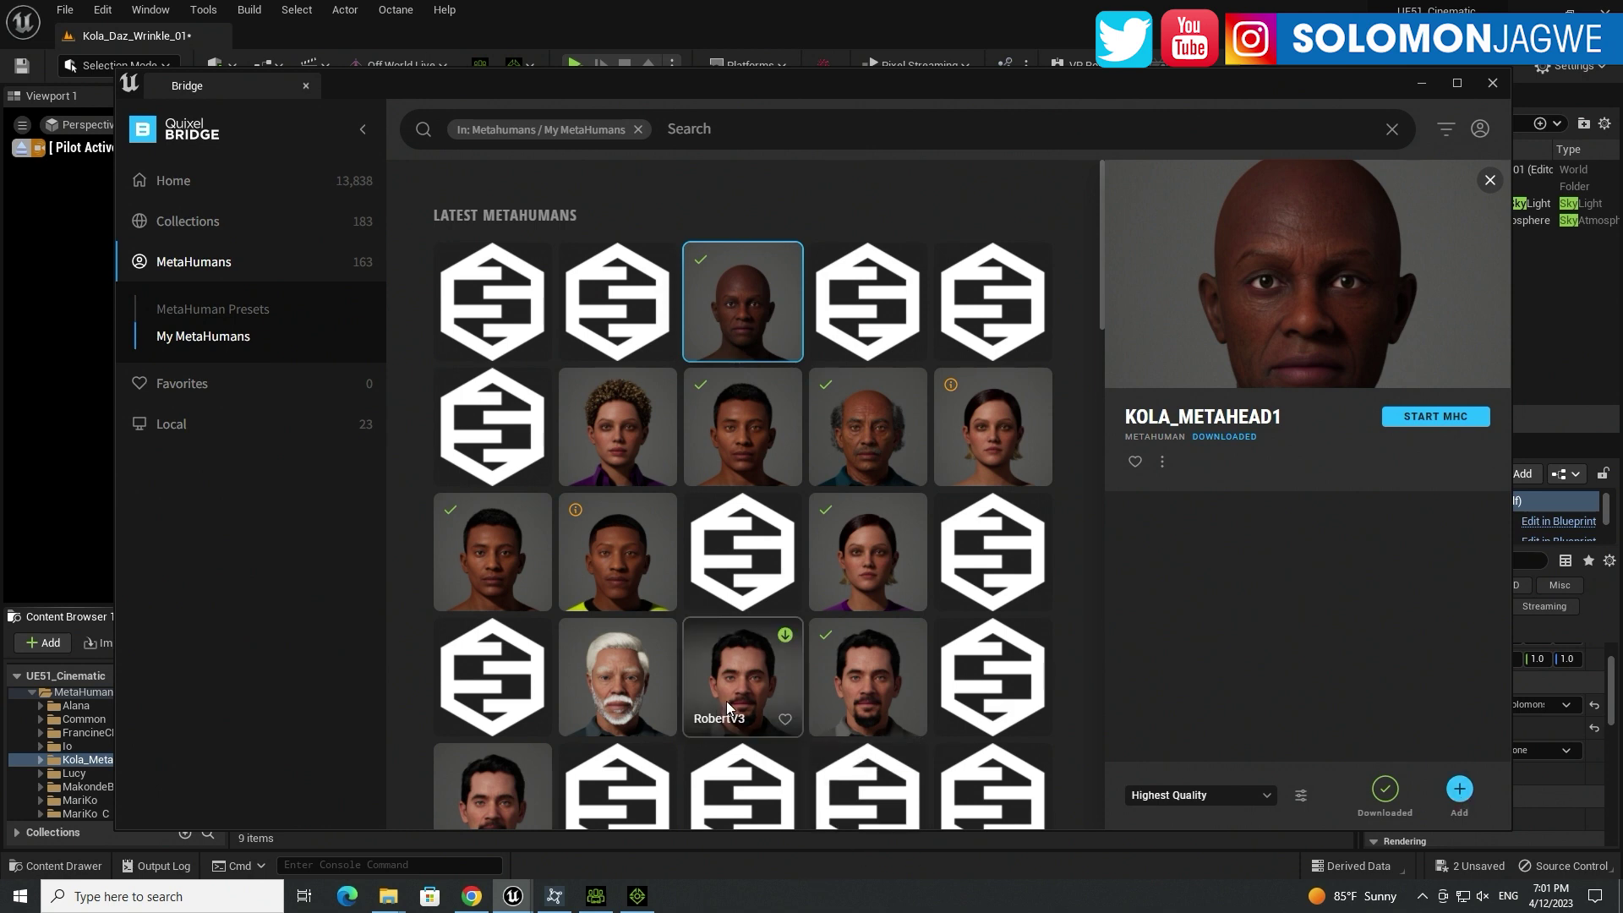
{"action": "left_click", "coordinate": [1422, 83]}
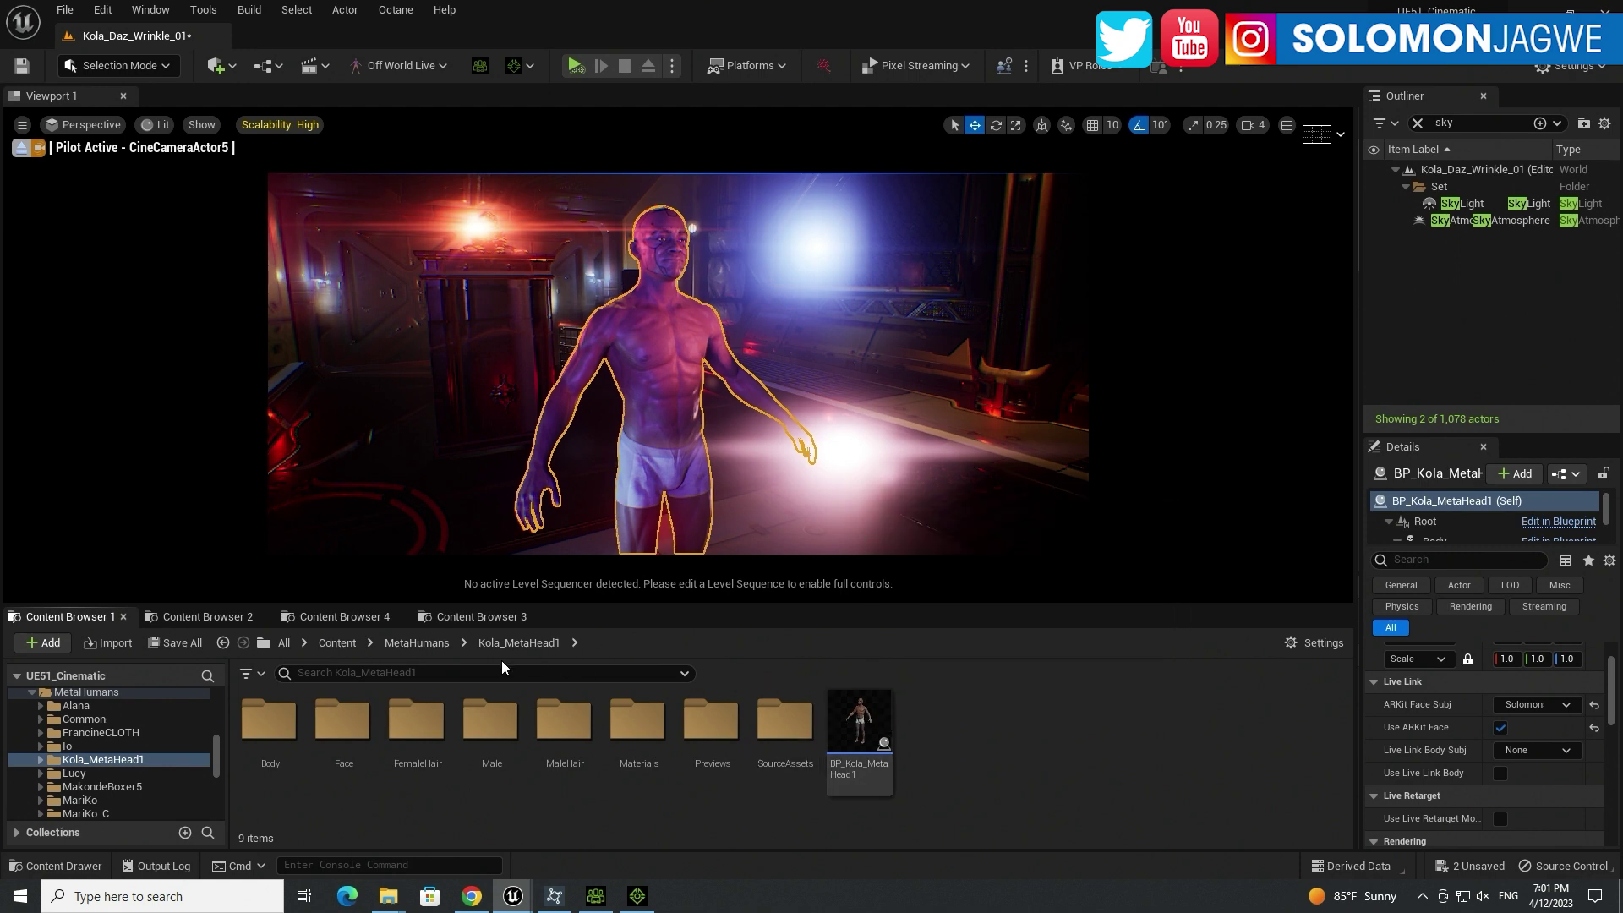
Step: Bring up Apply CC Textures for the BP_Kola_MetaHead1 blueprint again and dismiss it
{"action": "right_click", "coordinate": [859, 734]}
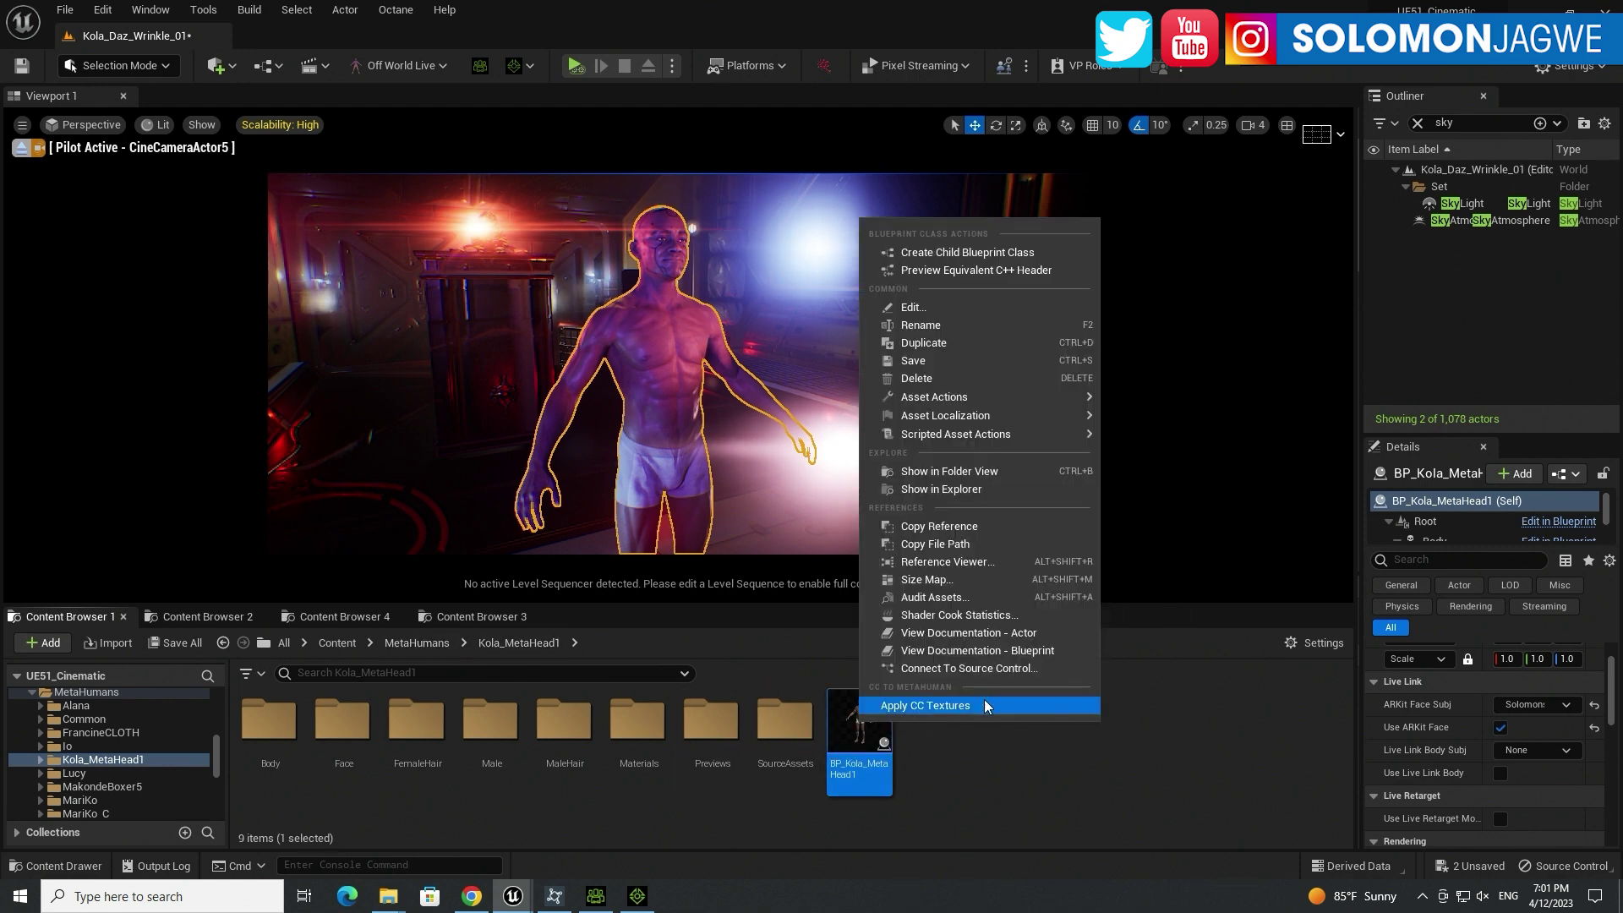
{"action": "left_click", "coordinate": [931, 707]}
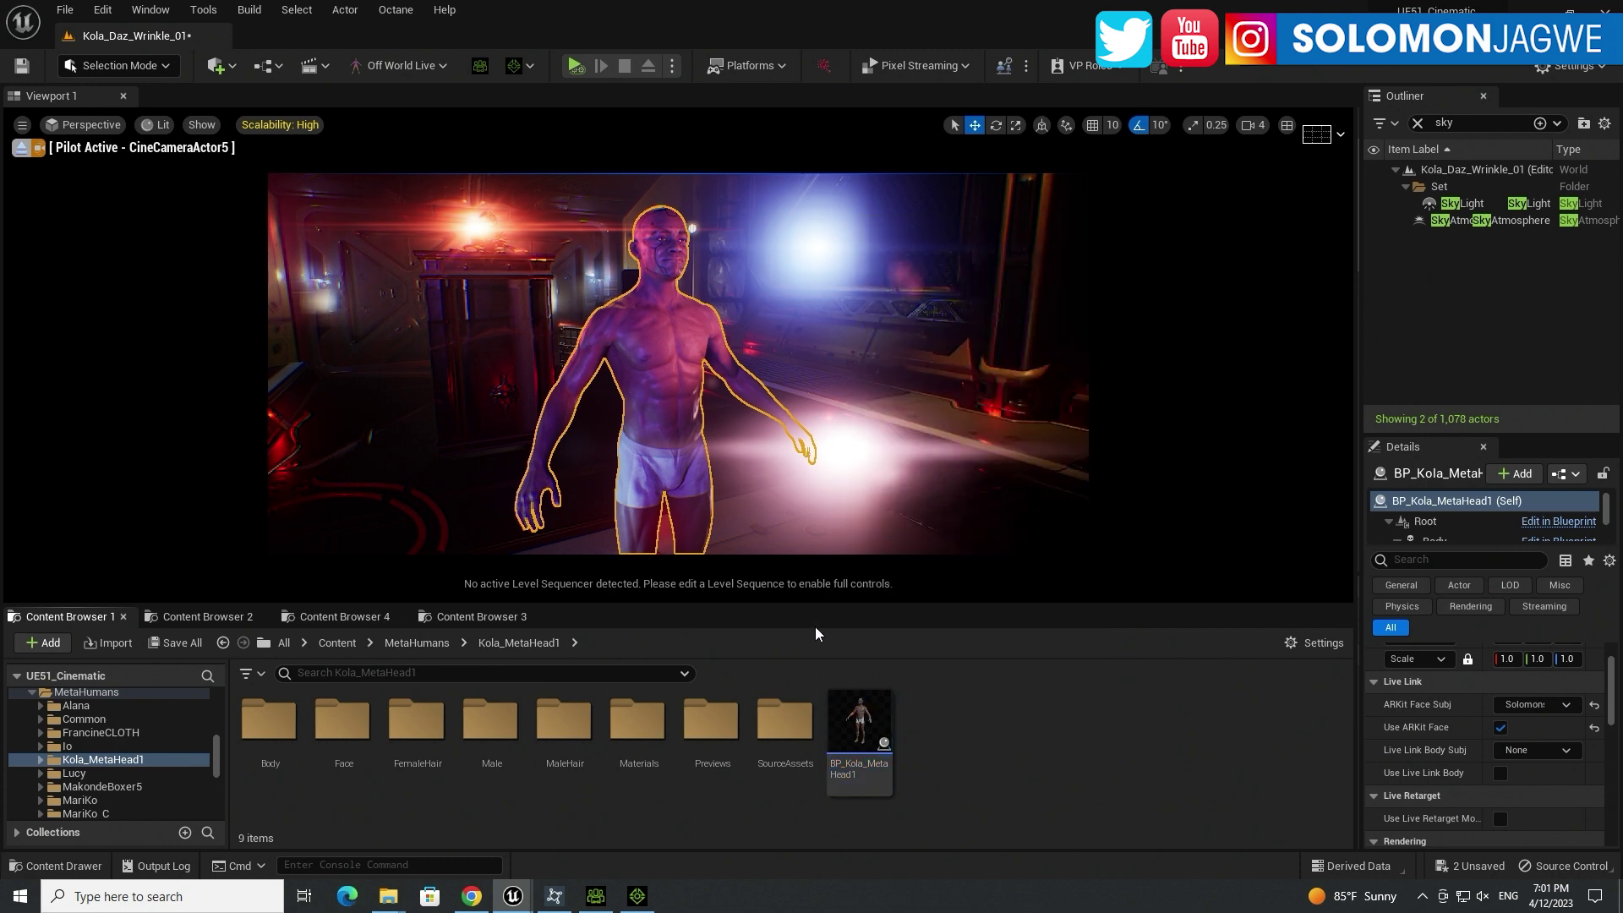
Step: Stop piloting CineCameraActor5 and view the MetaHuman's head and shoulders up close from behind
{"action": "left_click", "coordinate": [21, 147]}
{"action": "right_click_drag", "start_coordinate": [678, 364], "coordinate": [761, 423]}
{"action": "key", "text": "w"}
{"action": "right_click_drag", "start_coordinate": [591, 398], "coordinate": [676, 393]}
{"action": "left_click_drag", "start_coordinate": [583, 393], "coordinate": [533, 445], "text": "alt"}
{"action": "right_click_drag", "start_coordinate": [533, 446], "coordinate": [583, 439]}
{"action": "left_click_drag", "start_coordinate": [448, 454], "coordinate": [368, 460], "text": "alt"}
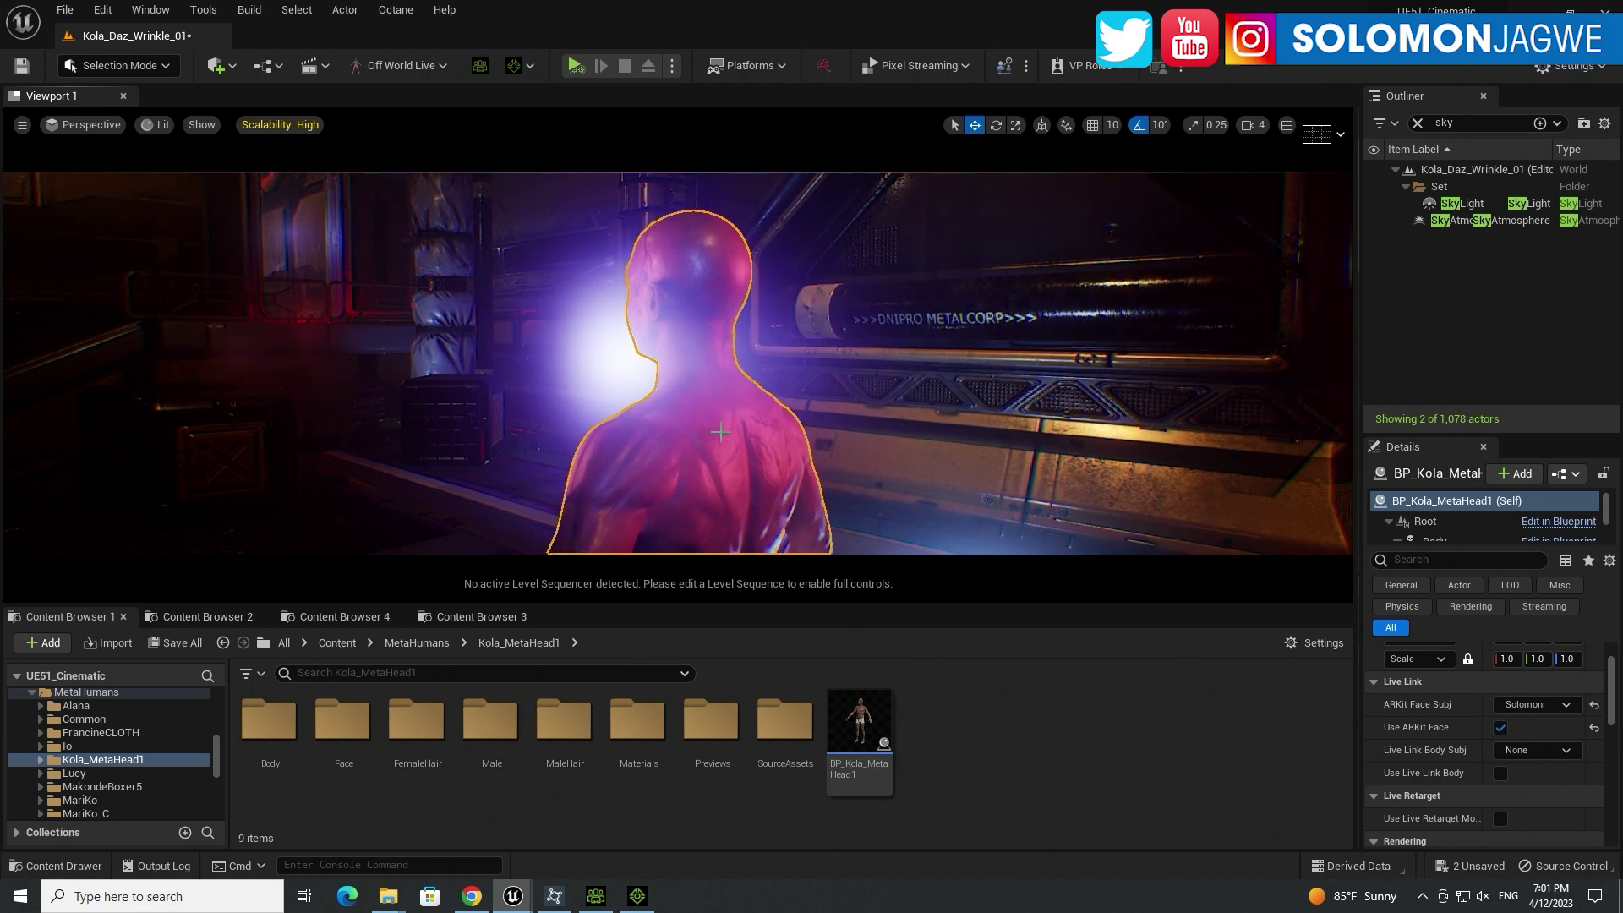
Step: Switch to Character Creator 4 to examine the source character's head and torso, and return to the UE51_Cinematic level in Unreal Editor
{"action": "left_click", "coordinate": [596, 896]}
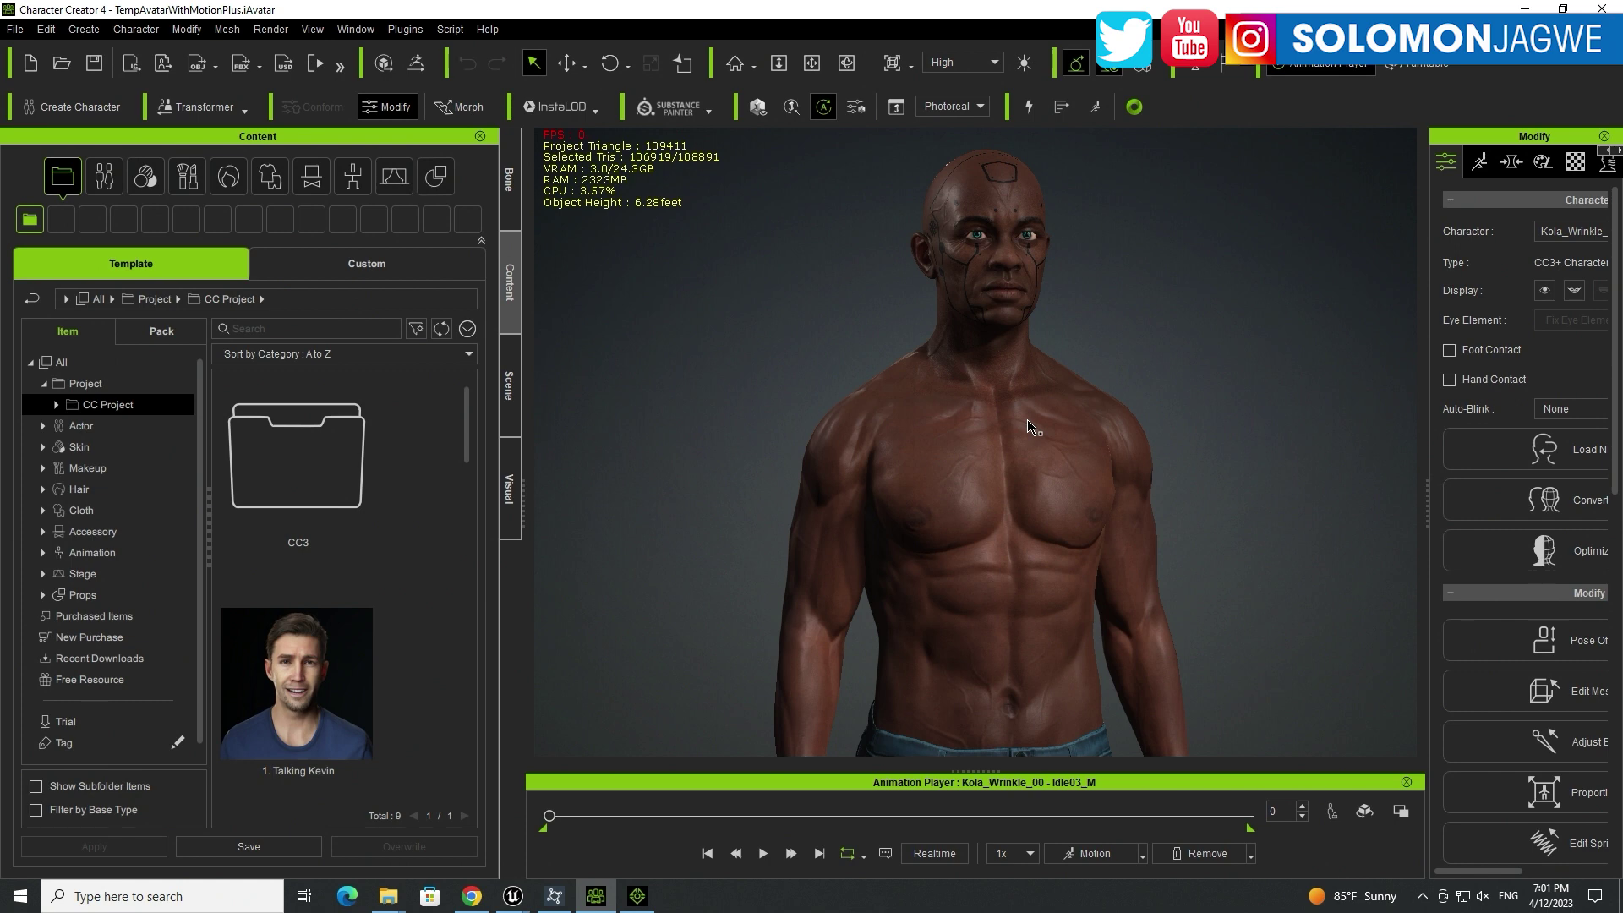
{"action": "scroll", "coordinate": [1081, 380], "scroll_direction": "up", "scroll_amount": 1}
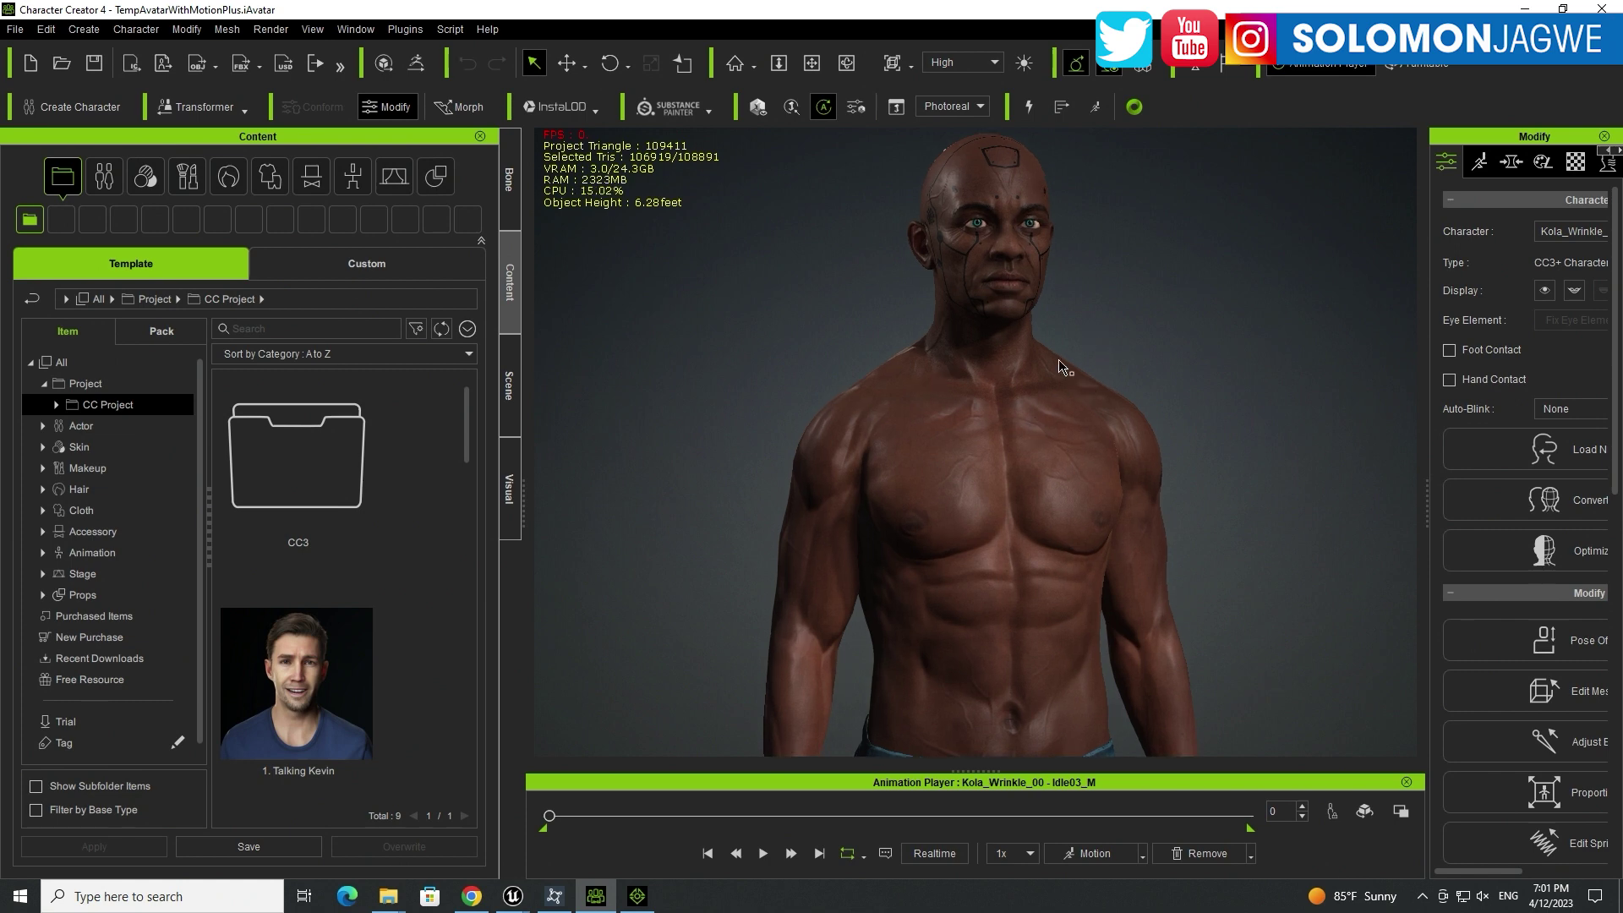
{"action": "right_click_drag", "start_coordinate": [1041, 464], "coordinate": [1044, 455], "text": "alt"}
{"action": "left_click", "coordinate": [513, 895]}
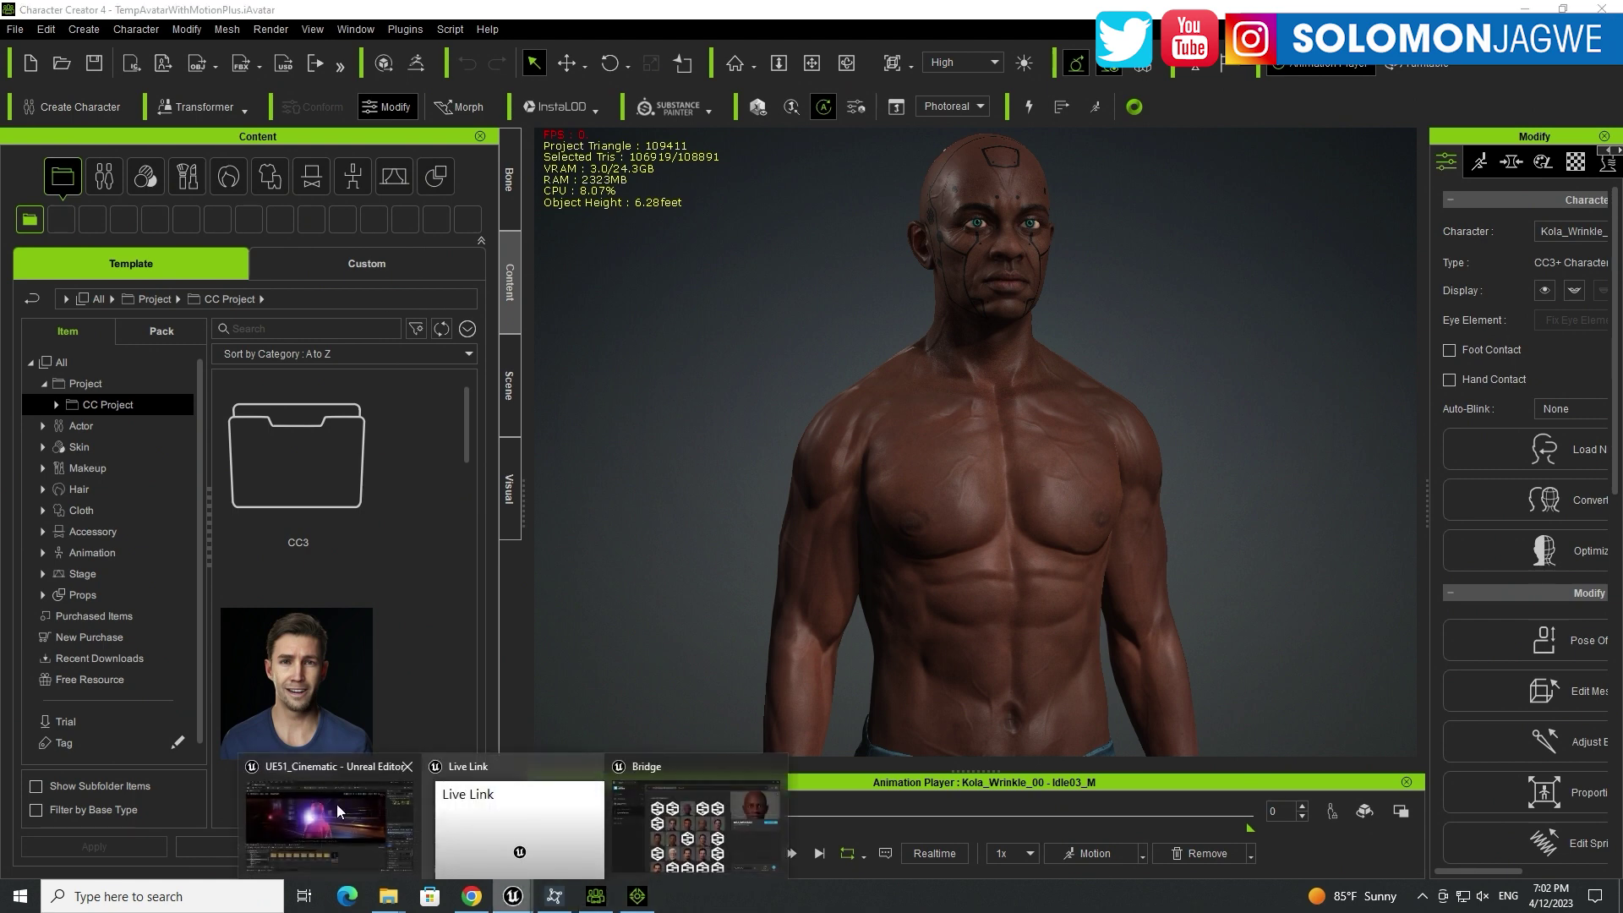
{"action": "left_click", "coordinate": [329, 769]}
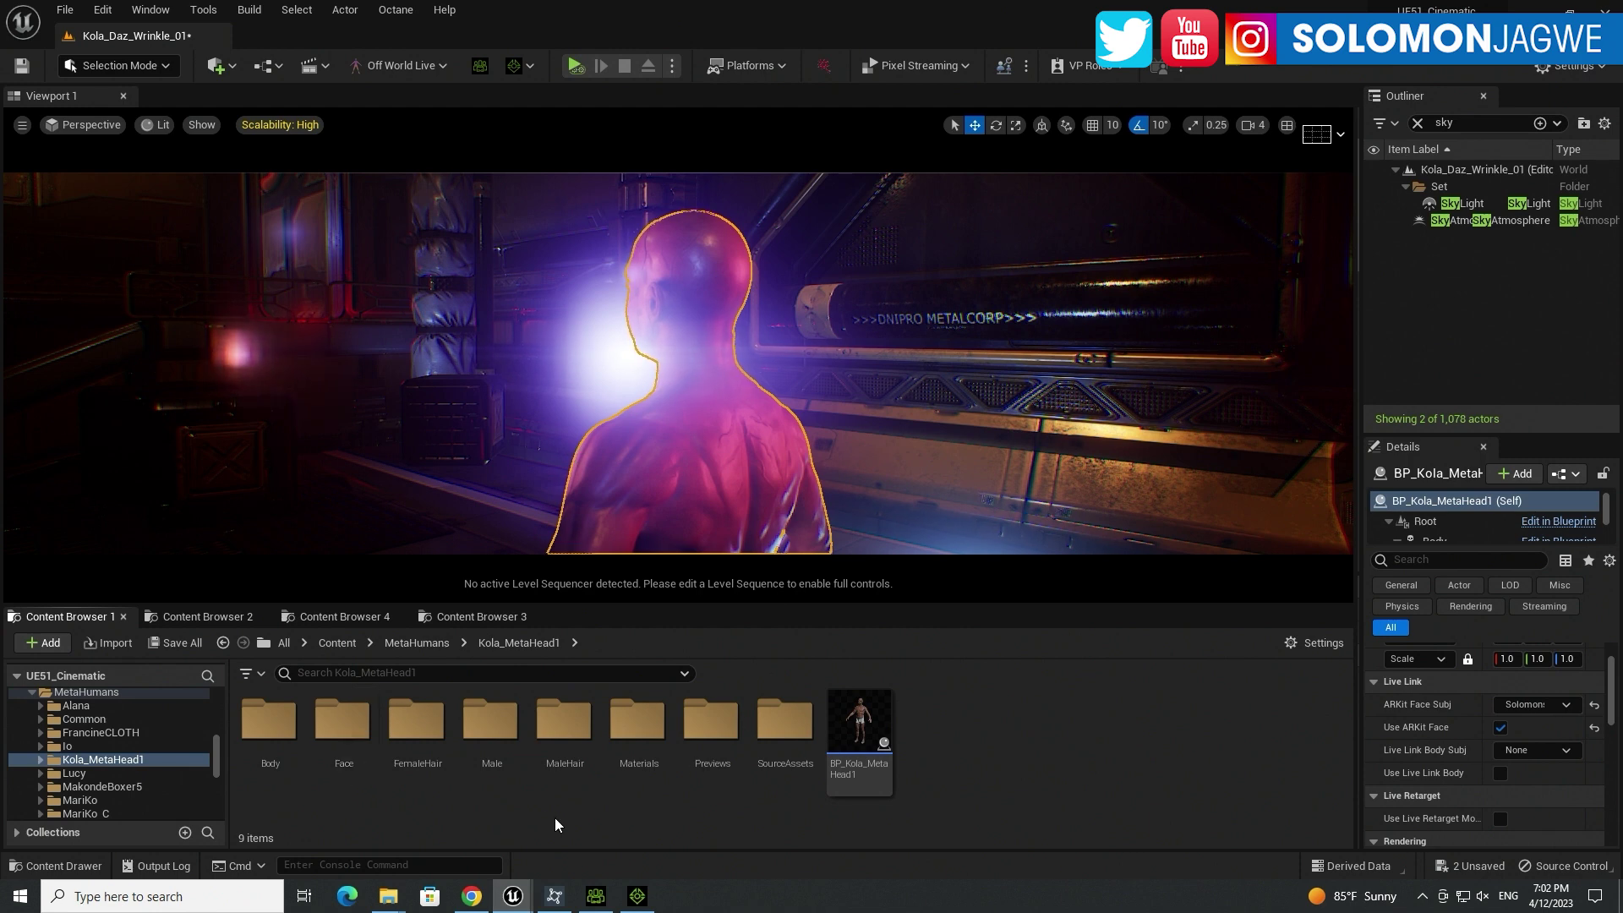
Step: In Chrome, check MetaHuman Creator and view Reallusion's Auto Setup for Unreal Engine page and home page, and return to Unreal Editor
{"action": "left_click", "coordinate": [475, 902]}
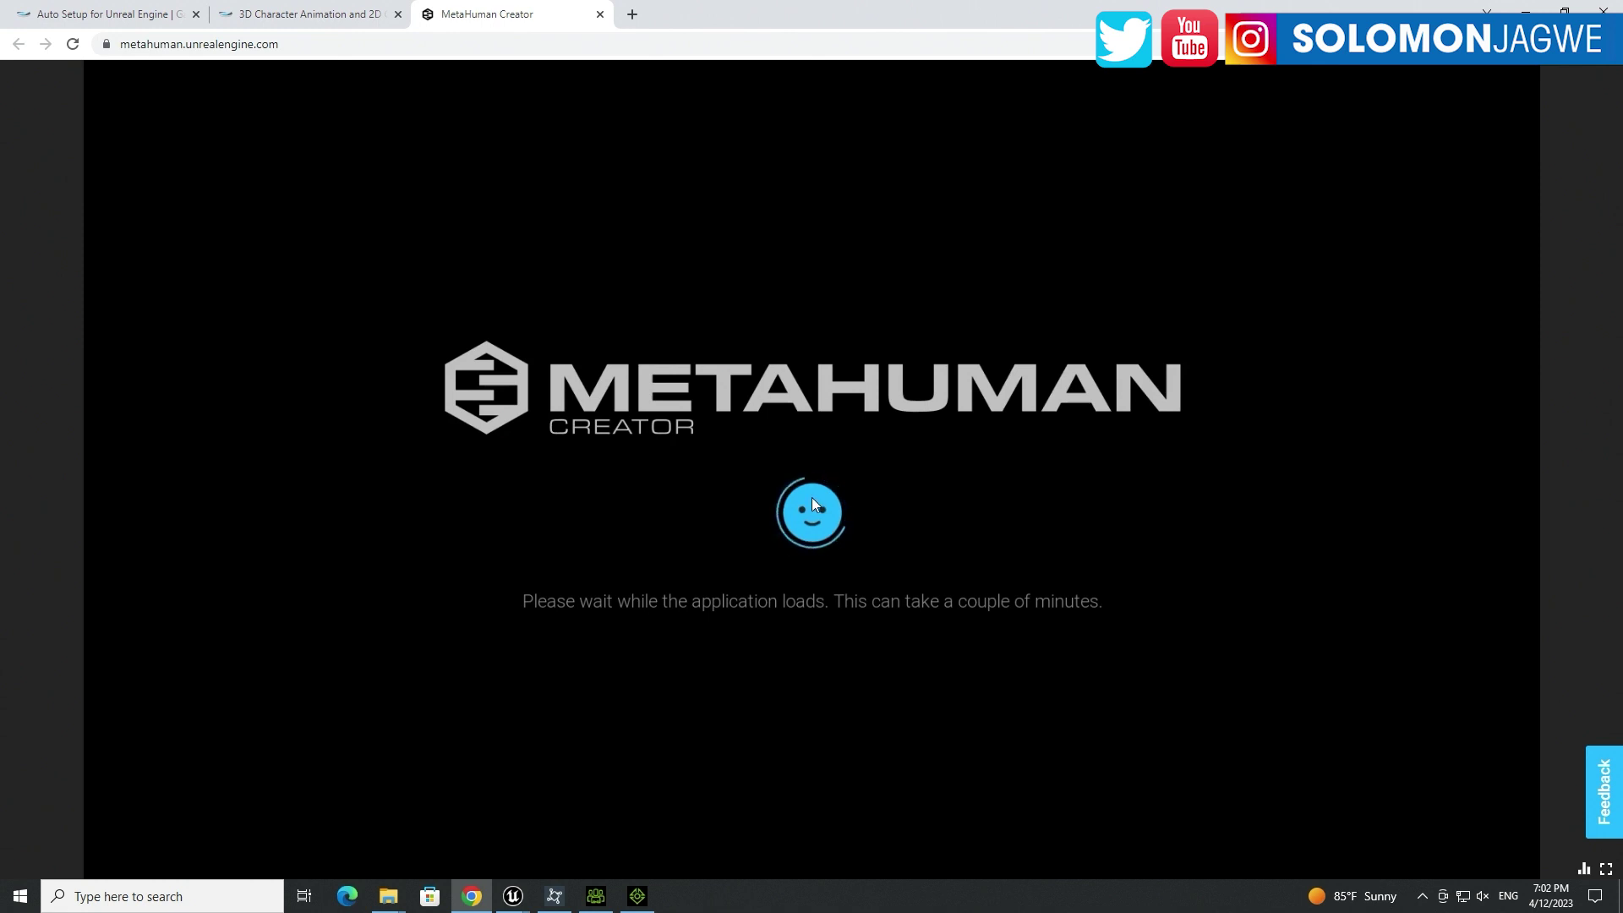
{"action": "left_click", "coordinate": [131, 23]}
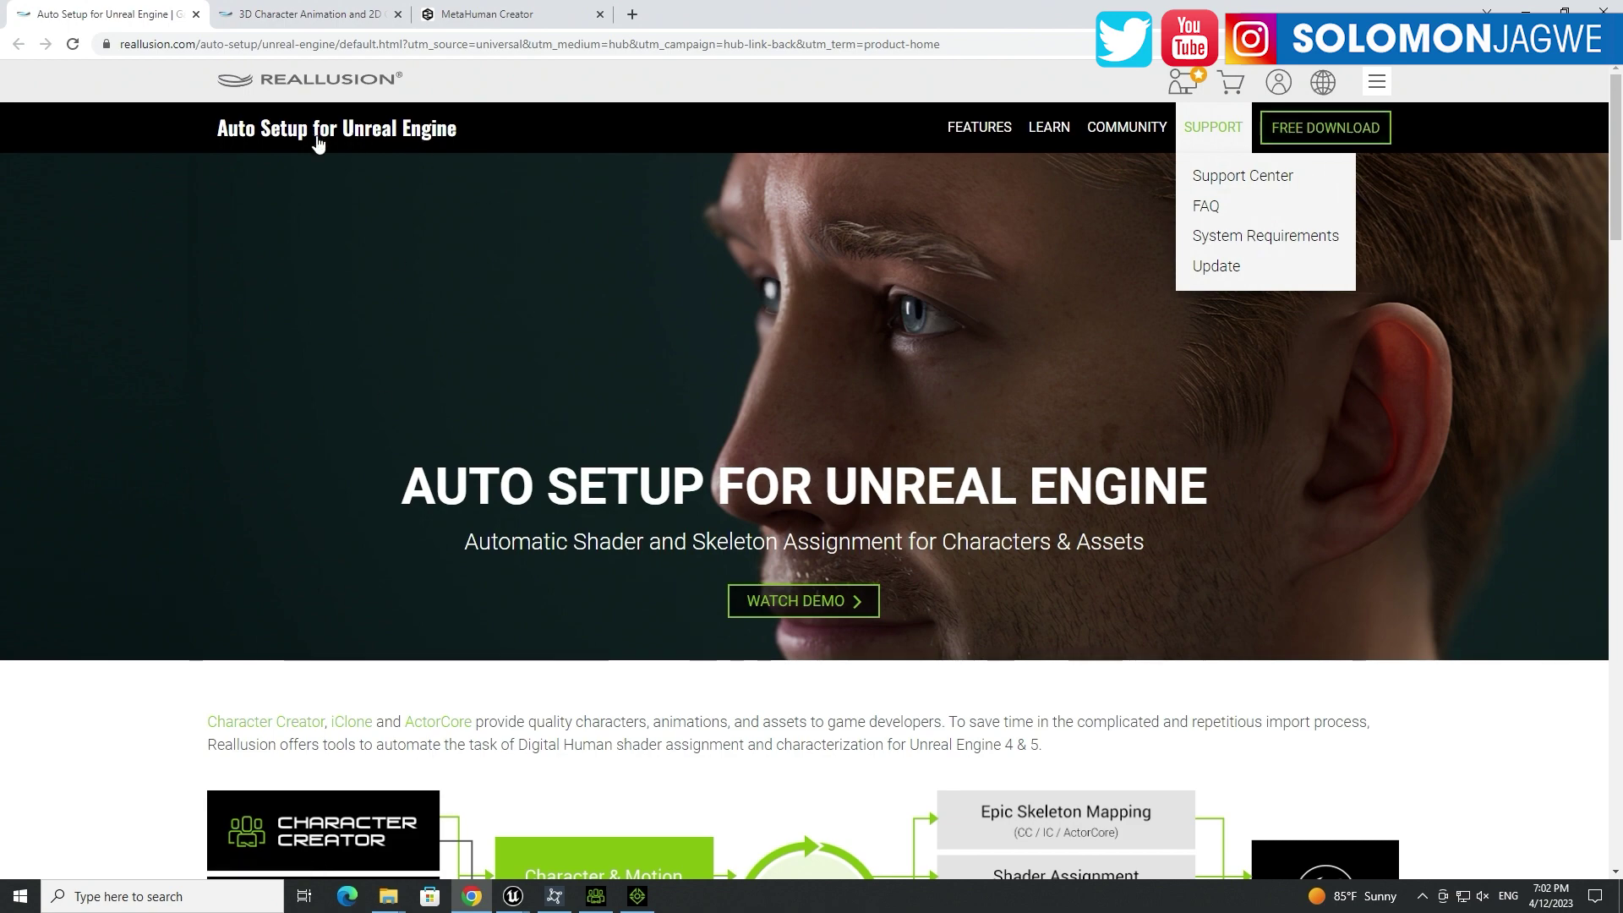
{"action": "left_click", "coordinate": [325, 21]}
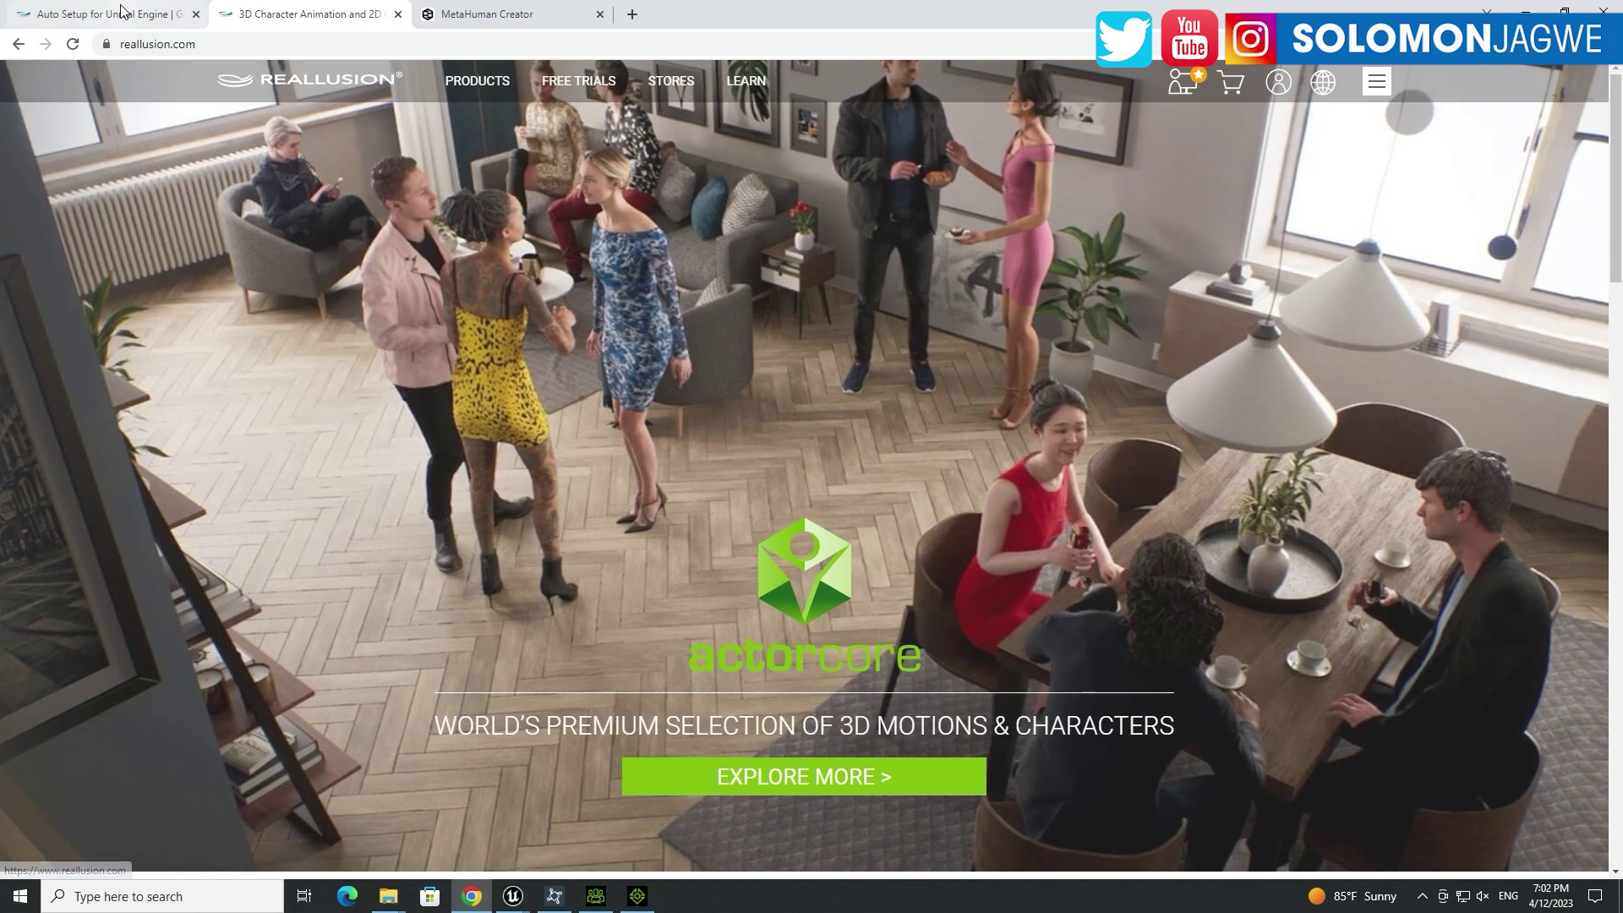
{"action": "left_click", "coordinate": [123, 12]}
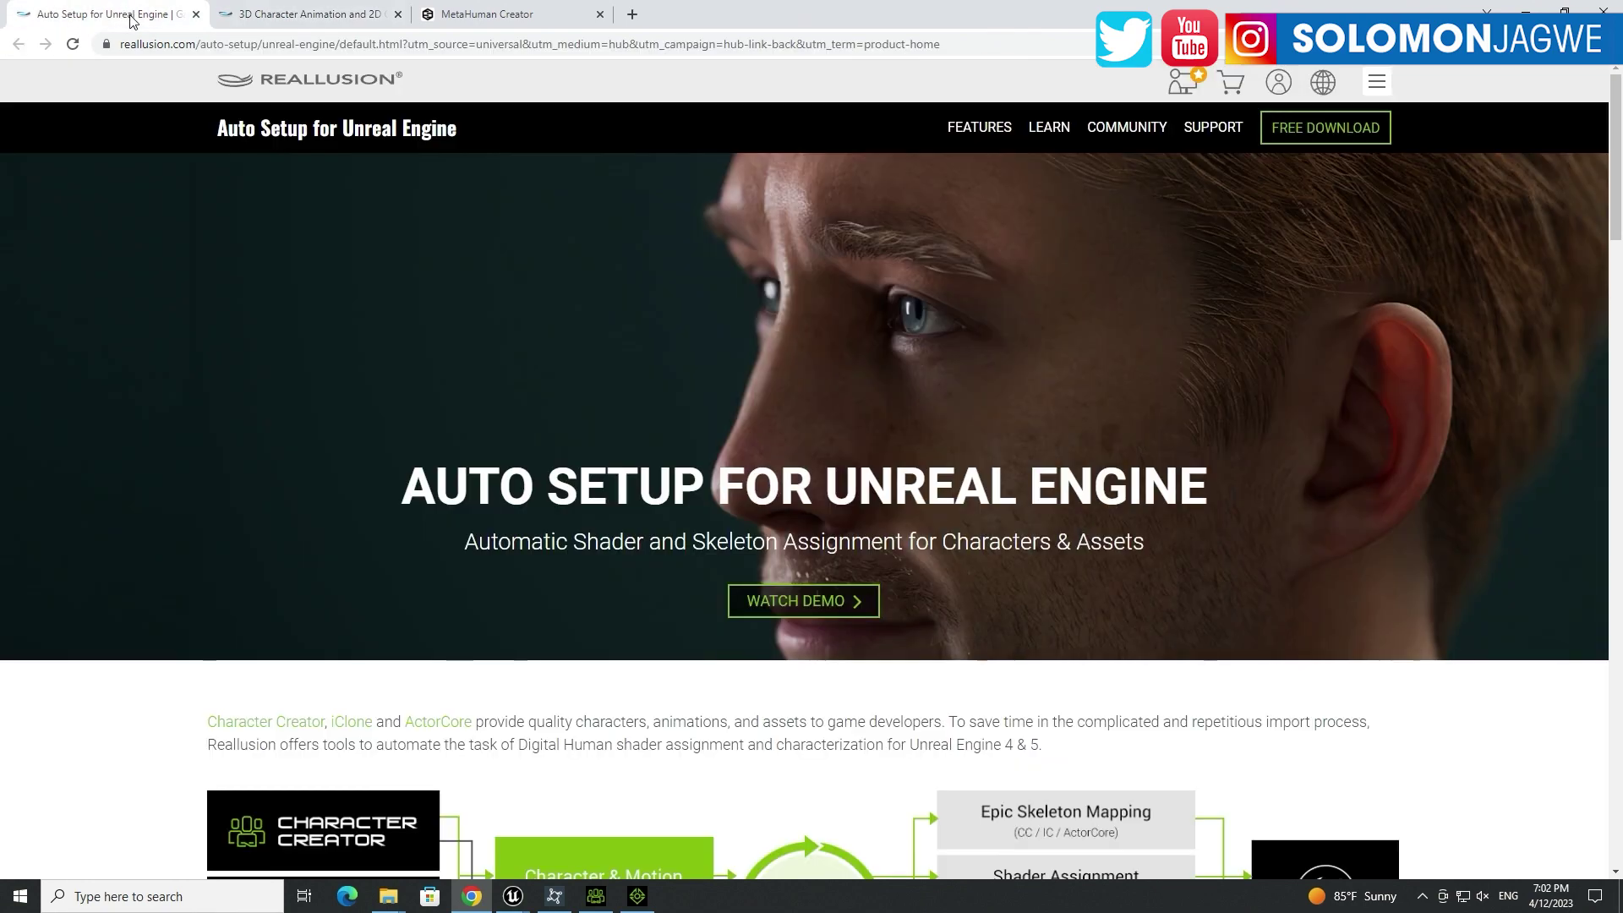
{"action": "left_click", "coordinate": [513, 896]}
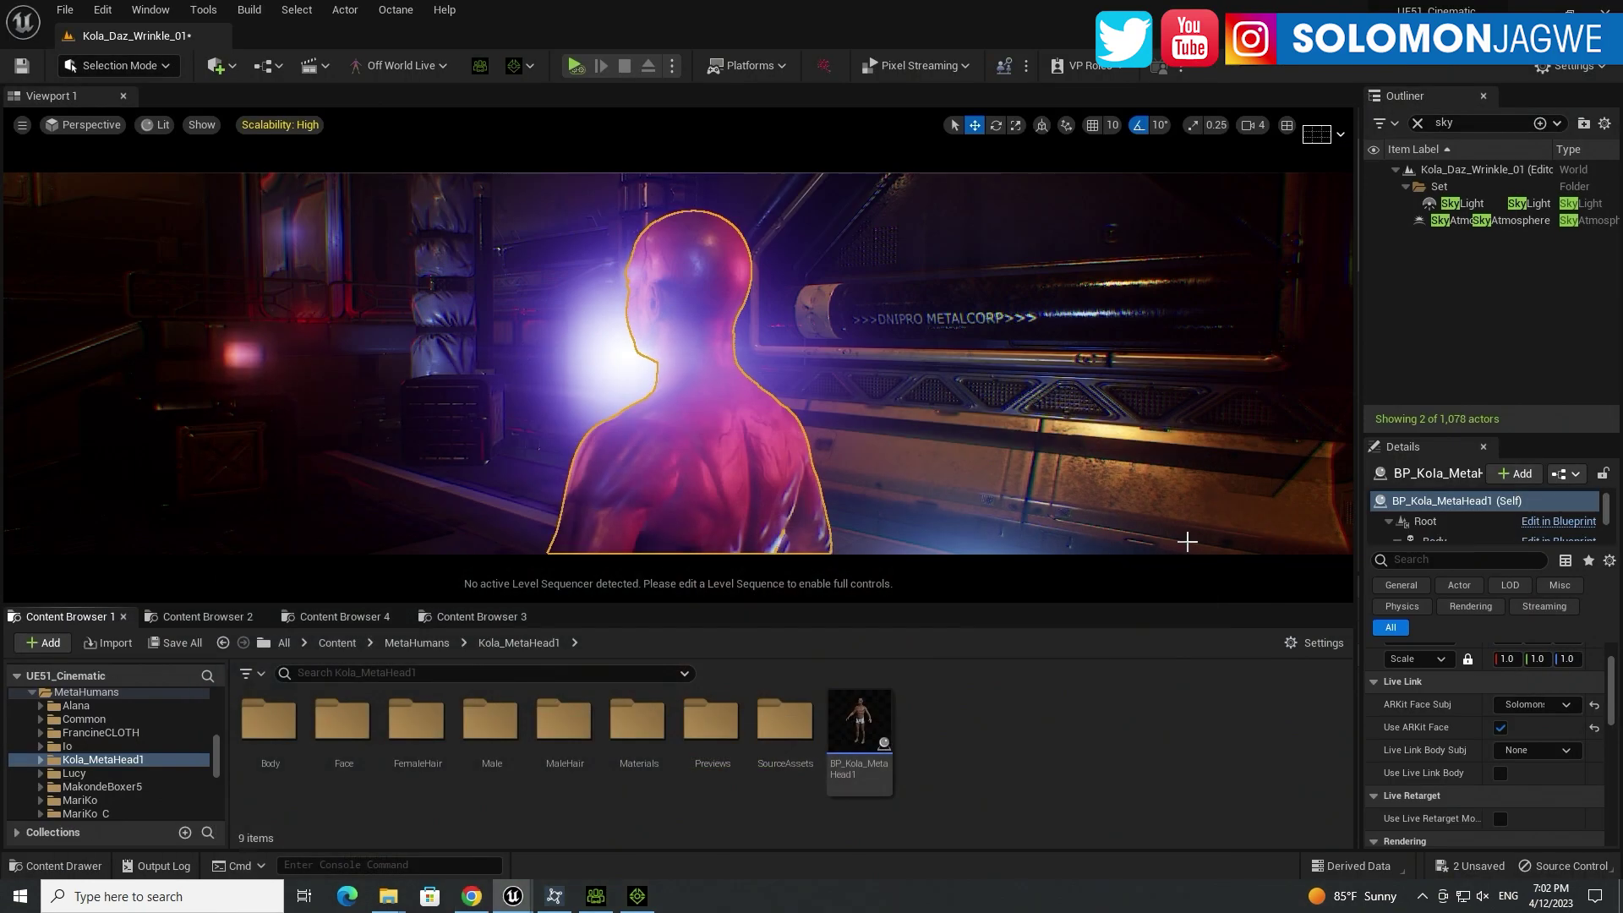
Step: Switch to Character Creator 4 and browse the Makeup and Skin content, looking through the Realistic Human Skin folder under Full Skin
{"action": "left_click", "coordinate": [602, 902]}
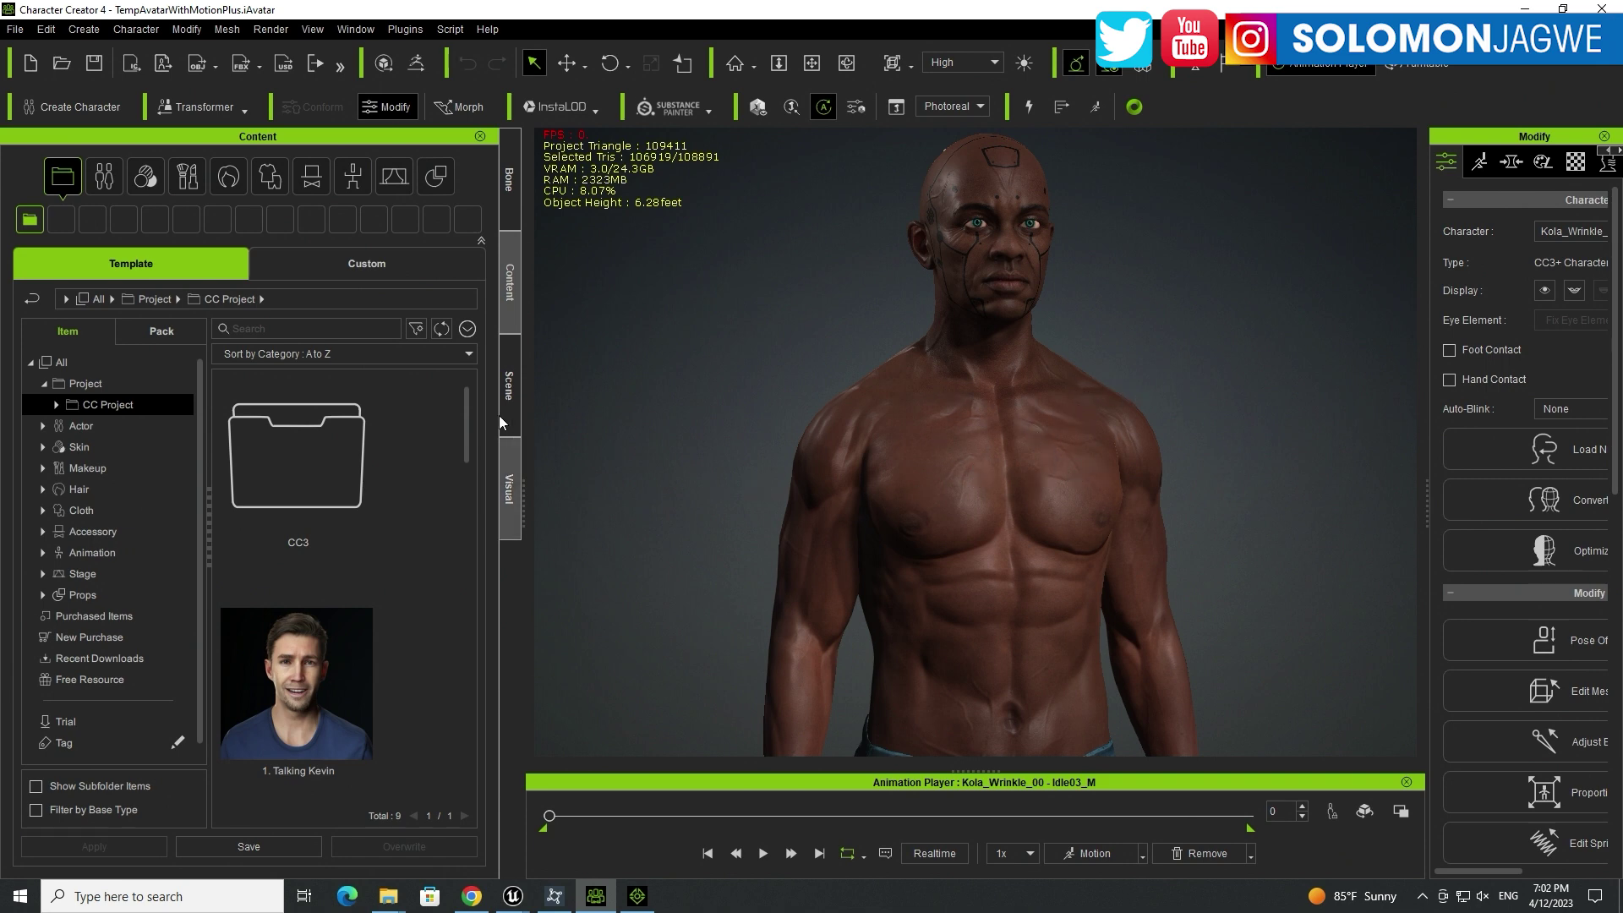
{"action": "left_click", "coordinate": [188, 177]}
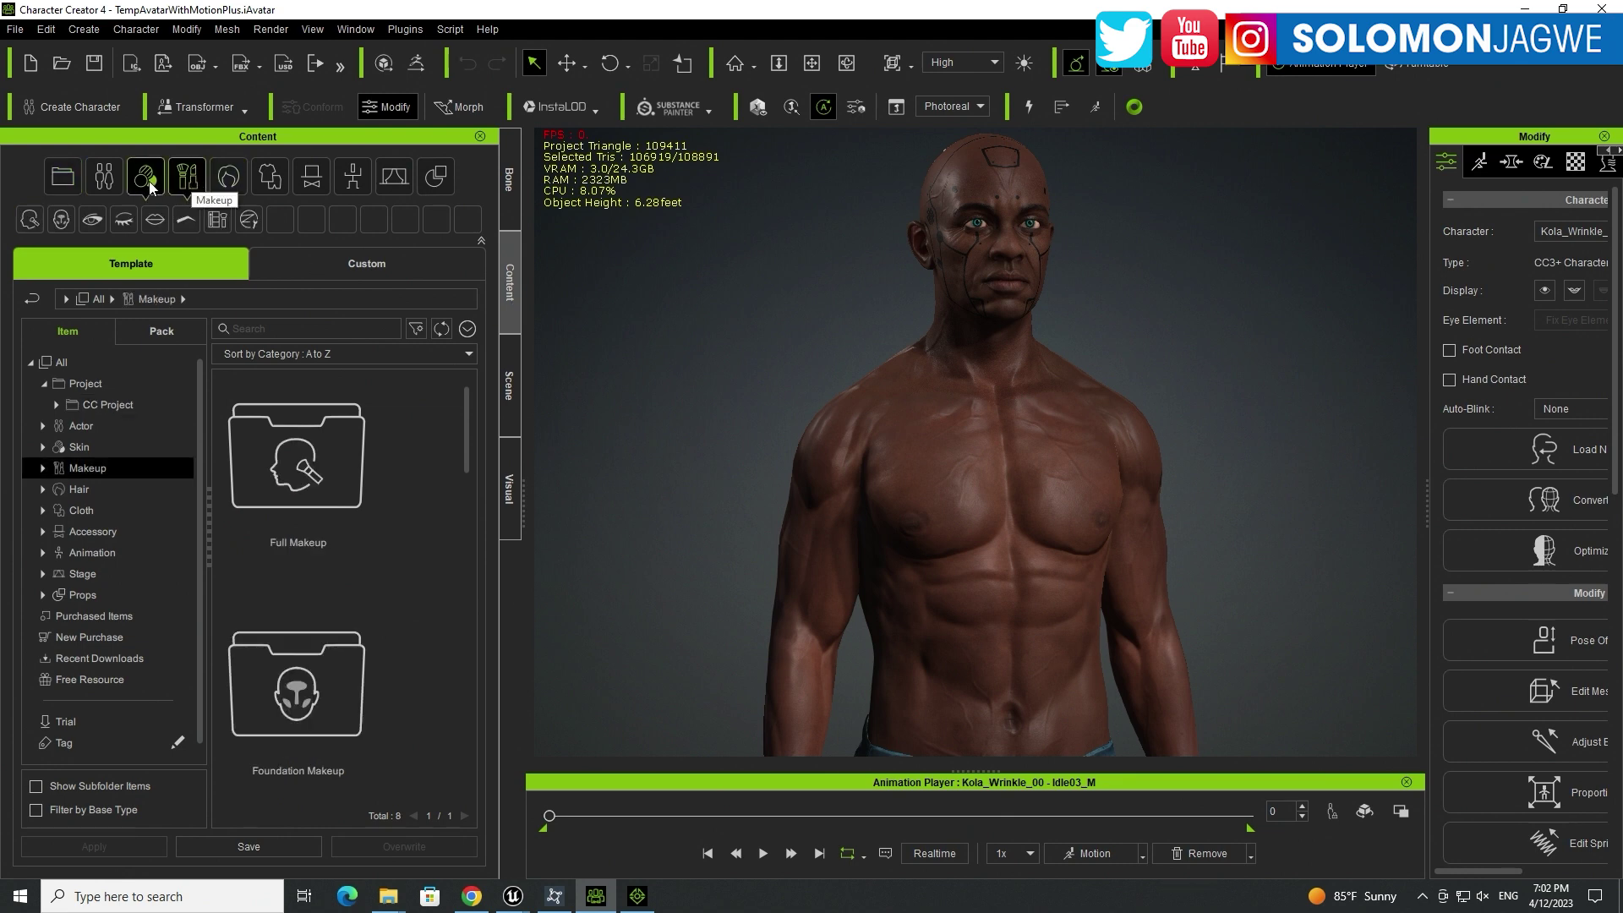
{"action": "left_click", "coordinate": [148, 180]}
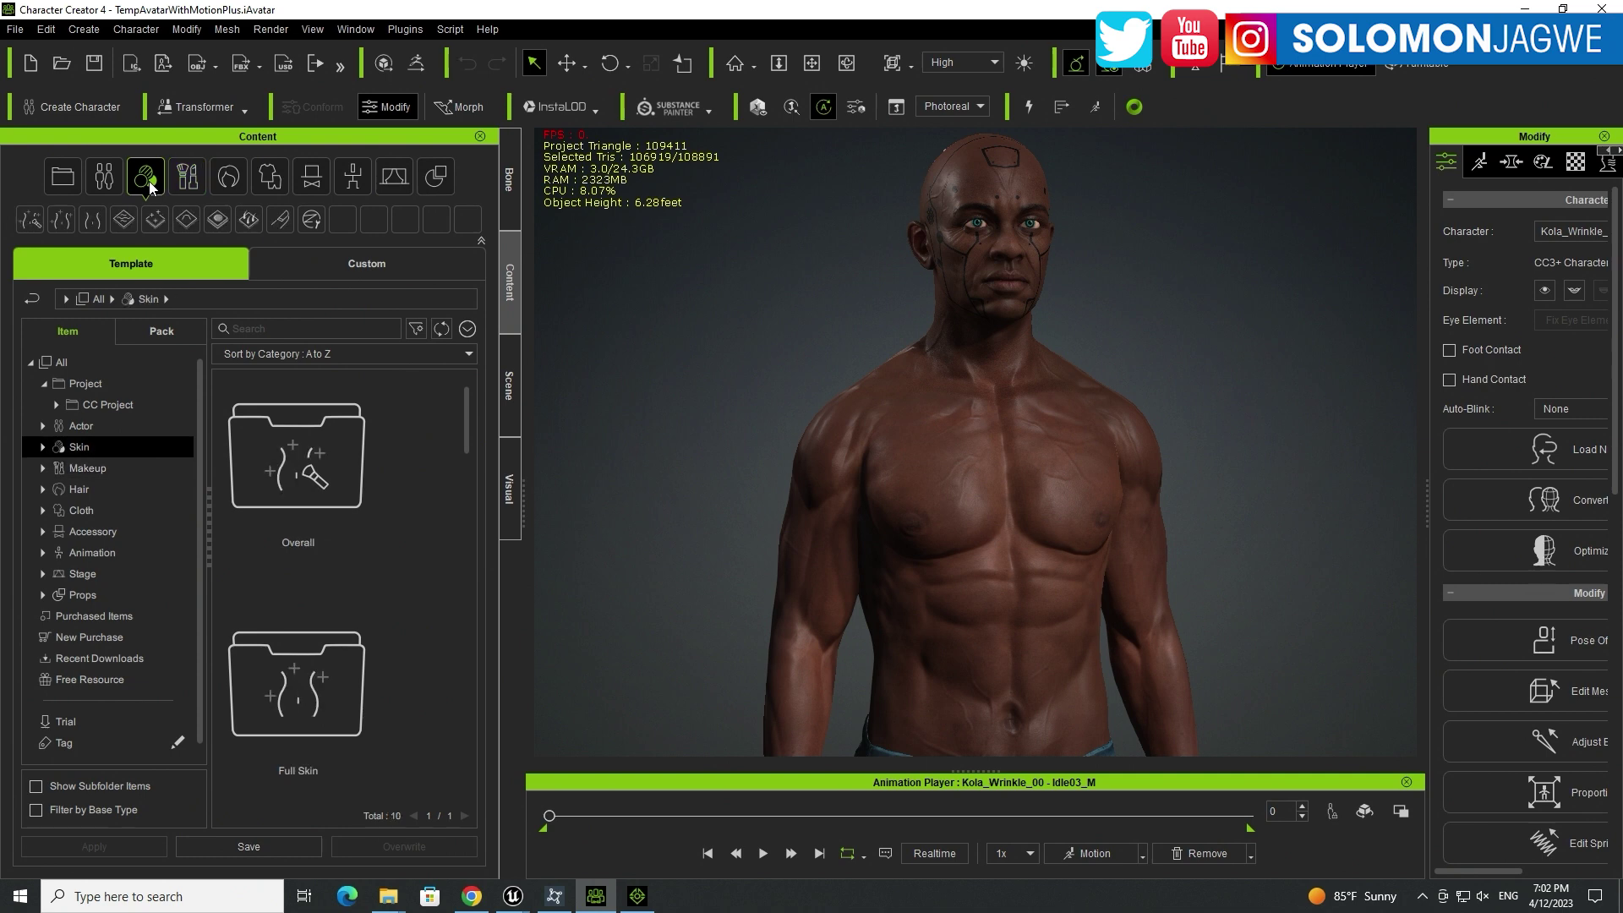
{"action": "double_click", "coordinate": [322, 676]}
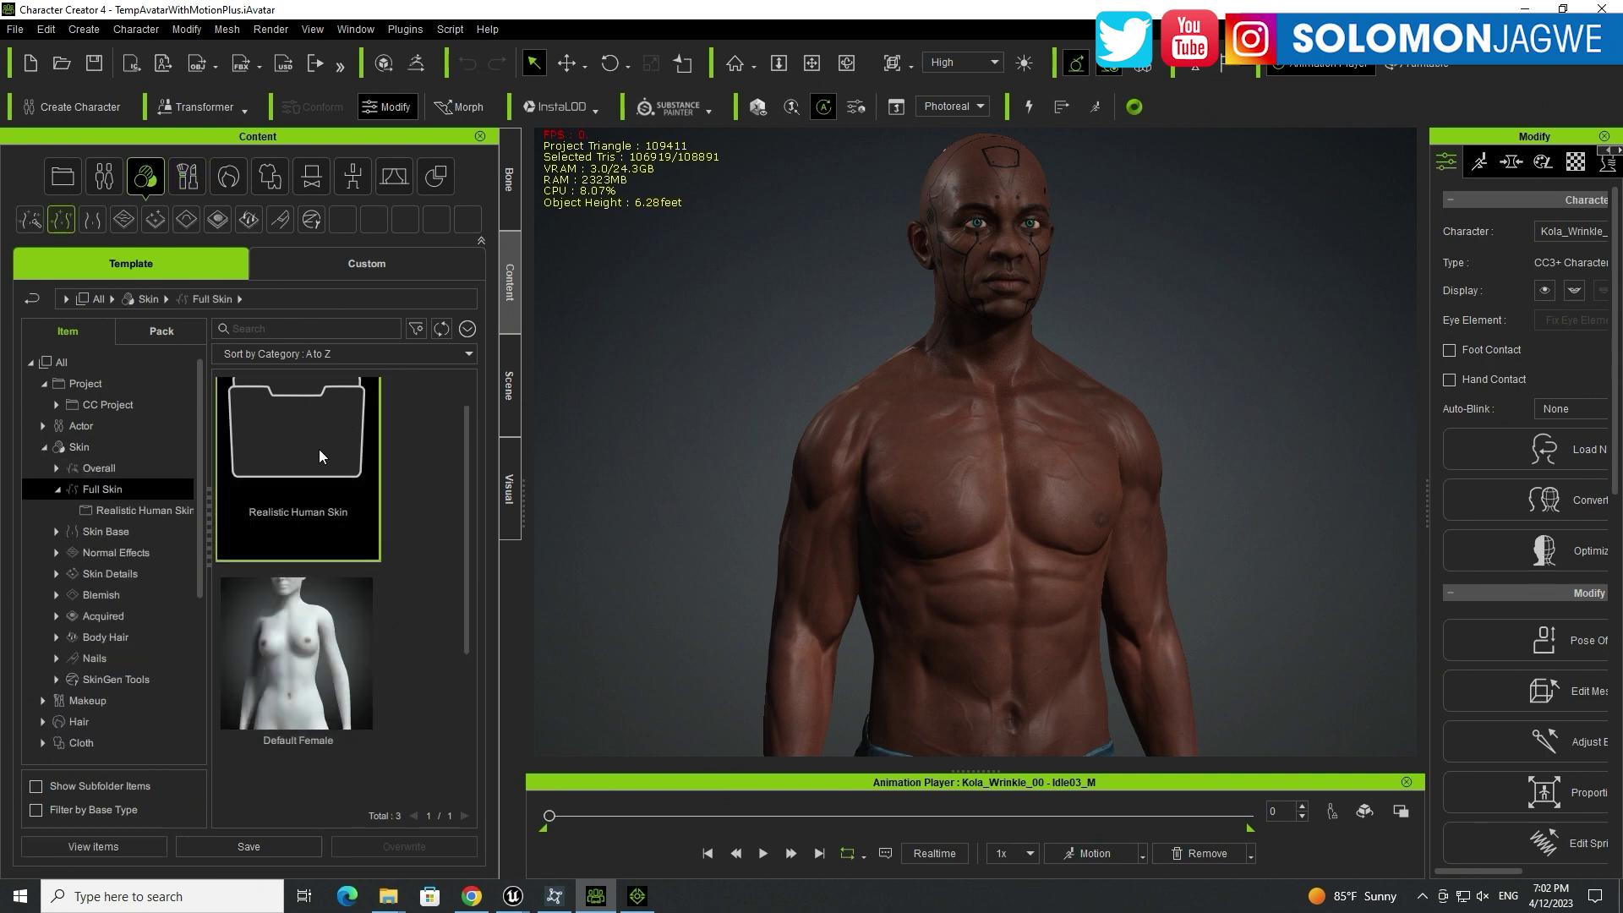
{"action": "double_click", "coordinate": [320, 456]}
{"action": "left_click_drag", "start_coordinate": [463, 445], "coordinate": [440, 560]}
Step: Browse Skin Details > 1_Skin Decal > Face > Realistic Human Skin and look through the face decals
{"action": "left_click", "coordinate": [118, 578]}
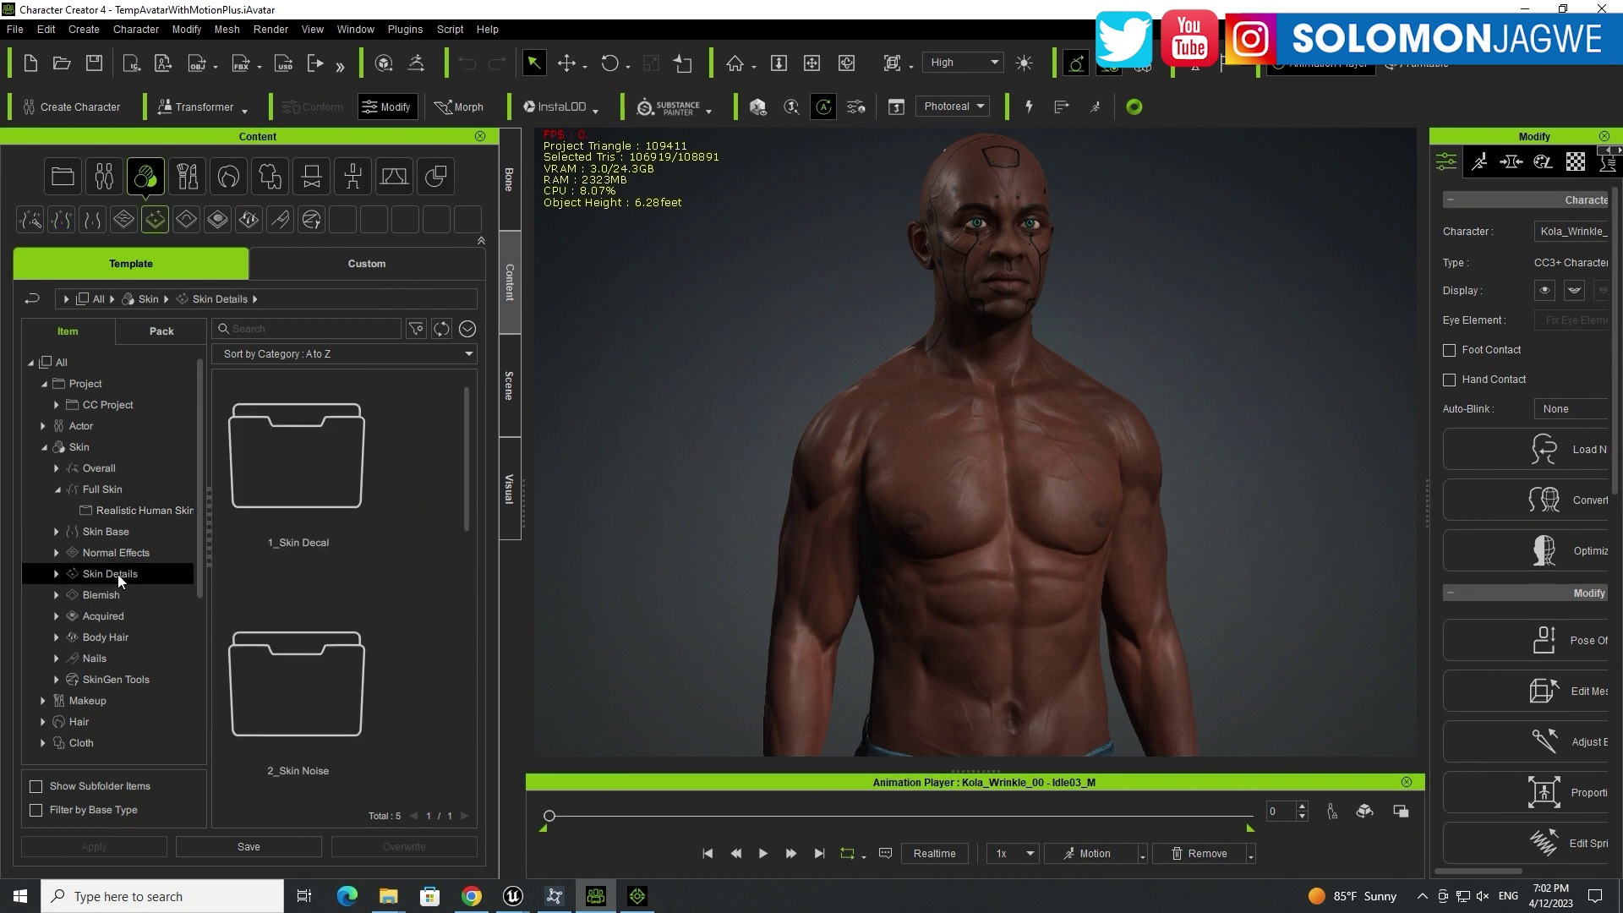
{"action": "left_click", "coordinate": [52, 573]}
{"action": "left_click", "coordinate": [130, 592]}
{"action": "left_click", "coordinate": [69, 595]}
{"action": "left_click", "coordinate": [121, 617]}
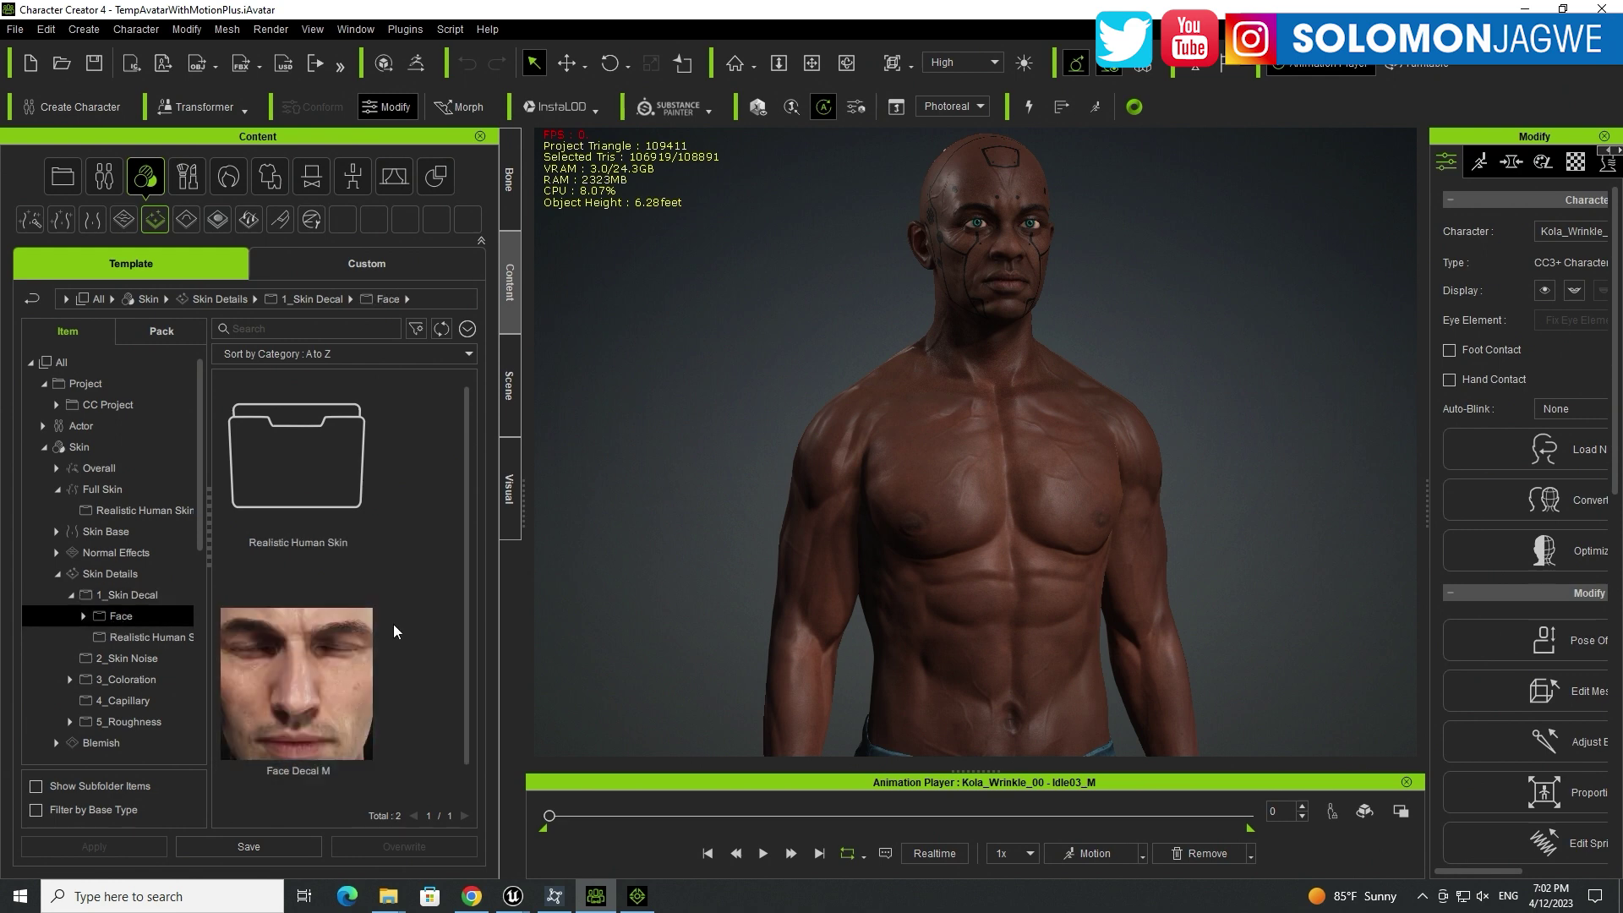
{"action": "scroll", "coordinate": [393, 624], "scroll_direction": "down", "scroll_amount": 1}
{"action": "left_click", "coordinate": [83, 618]}
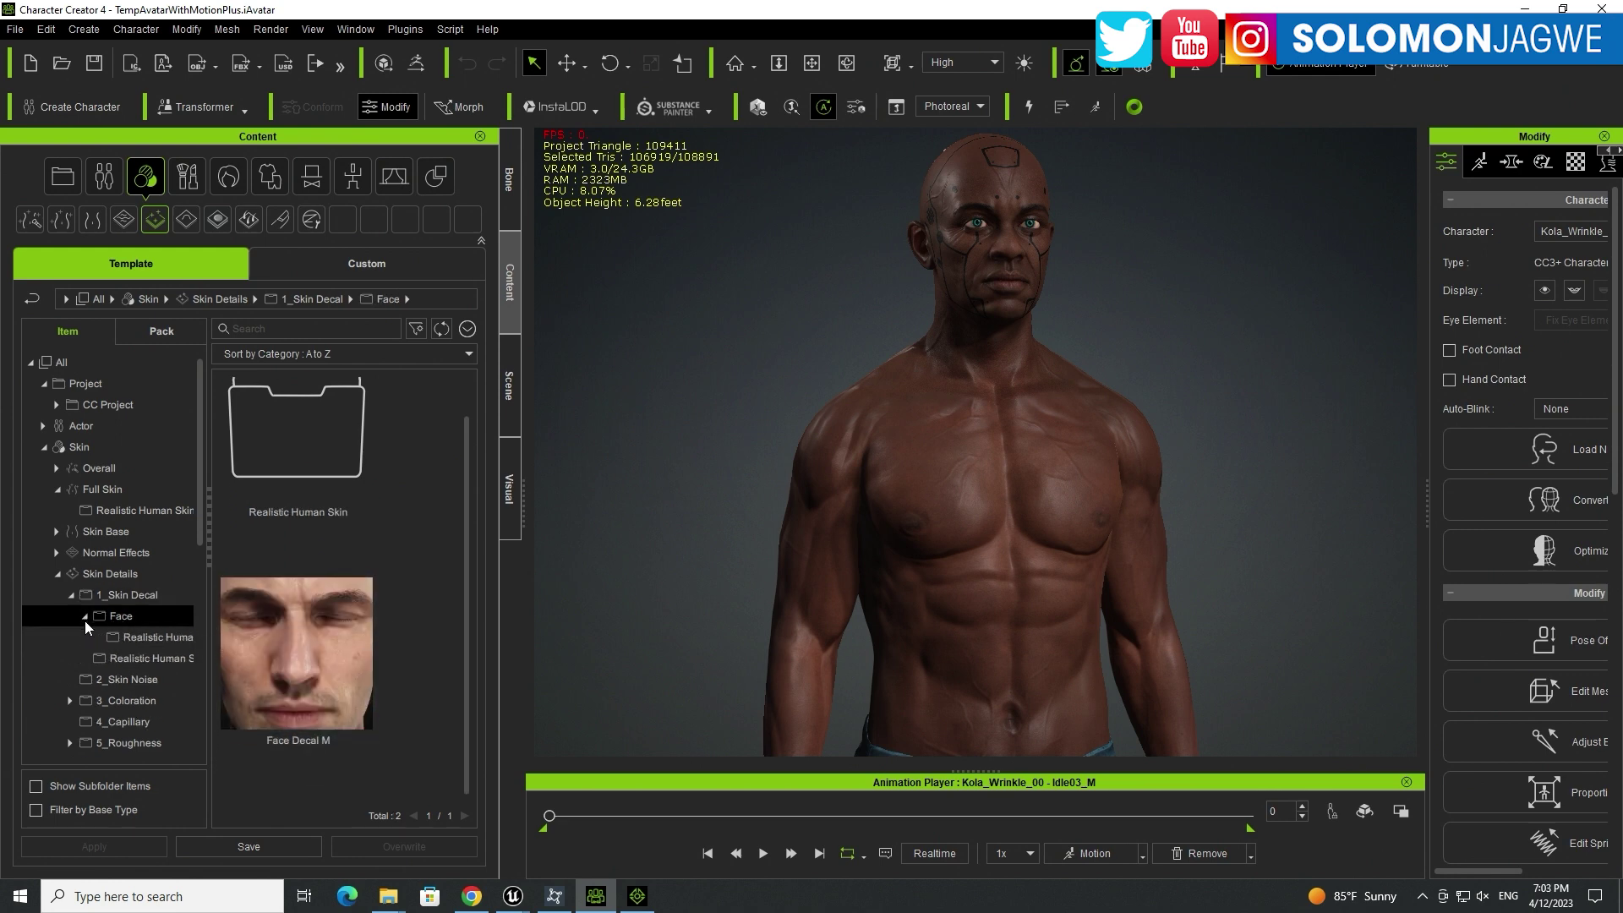
{"action": "left_click", "coordinate": [144, 636]}
{"action": "left_click_drag", "start_coordinate": [470, 413], "coordinate": [468, 727]}
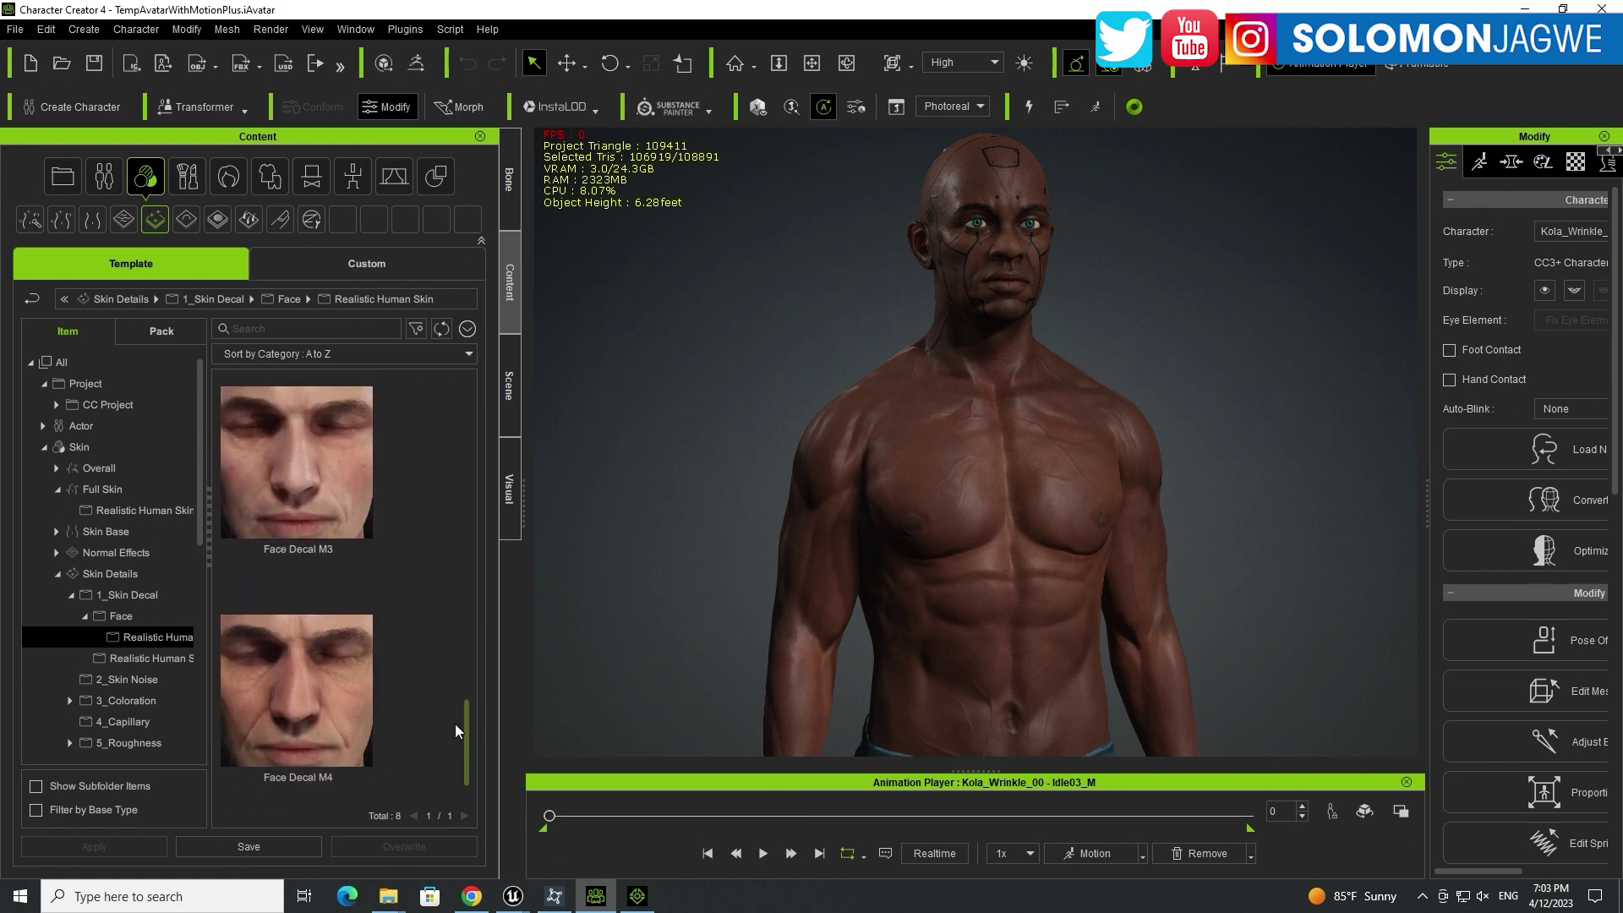
{"action": "left_click_drag", "start_coordinate": [200, 499], "coordinate": [201, 607]}
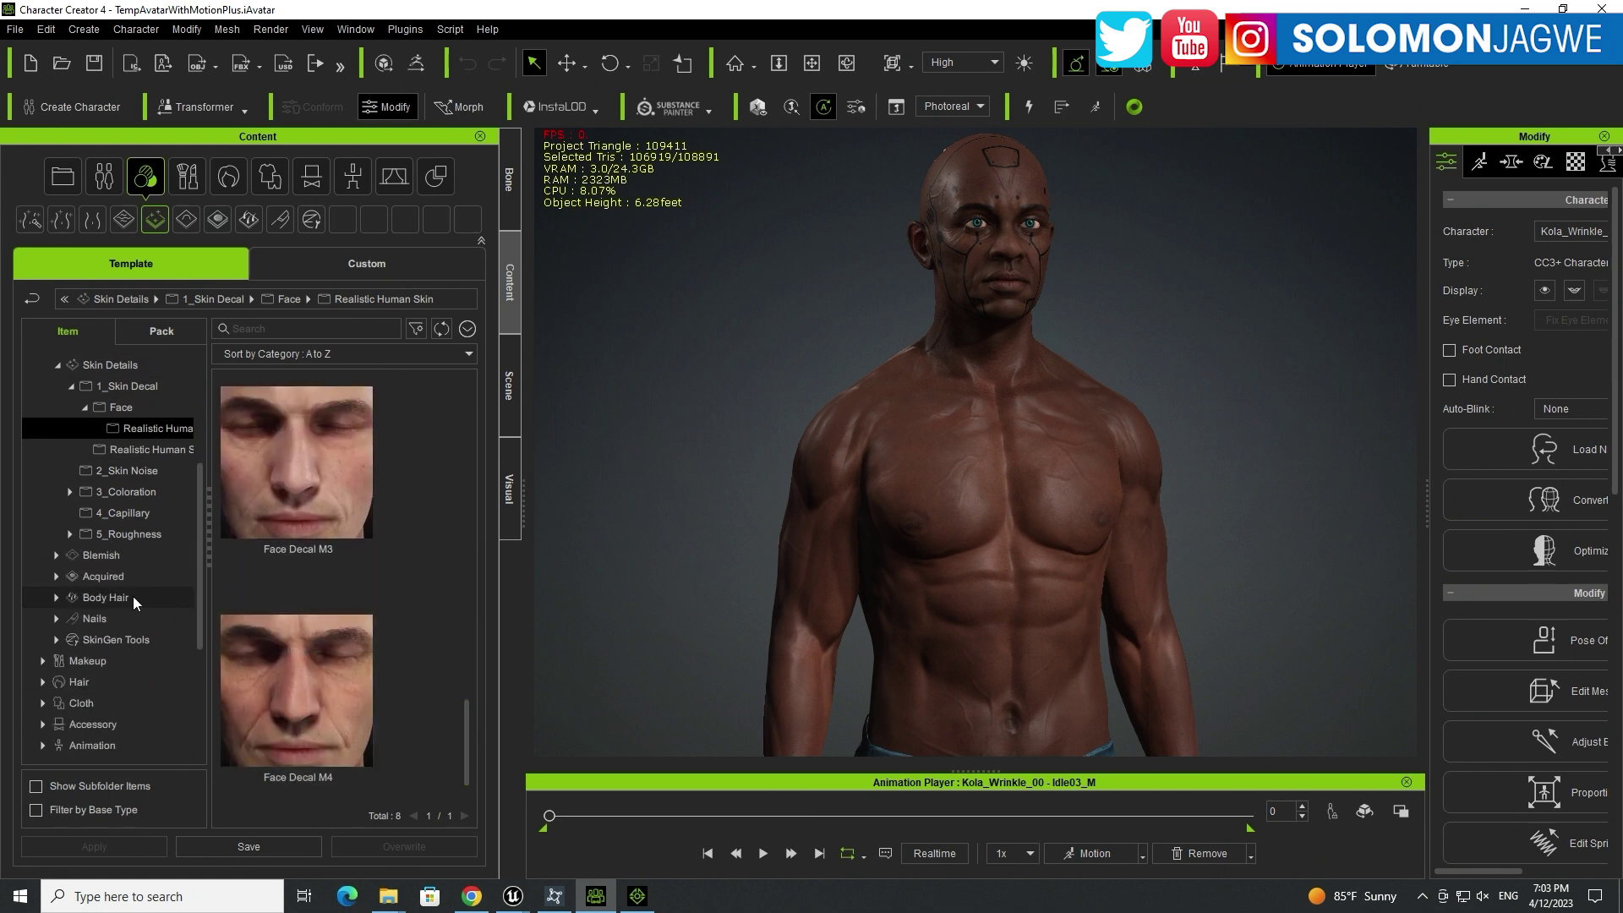
Step: Browse the 4_Capillary and 5_Roughness folders under Skin Details and look through the capillary skins
{"action": "left_click", "coordinate": [130, 512]}
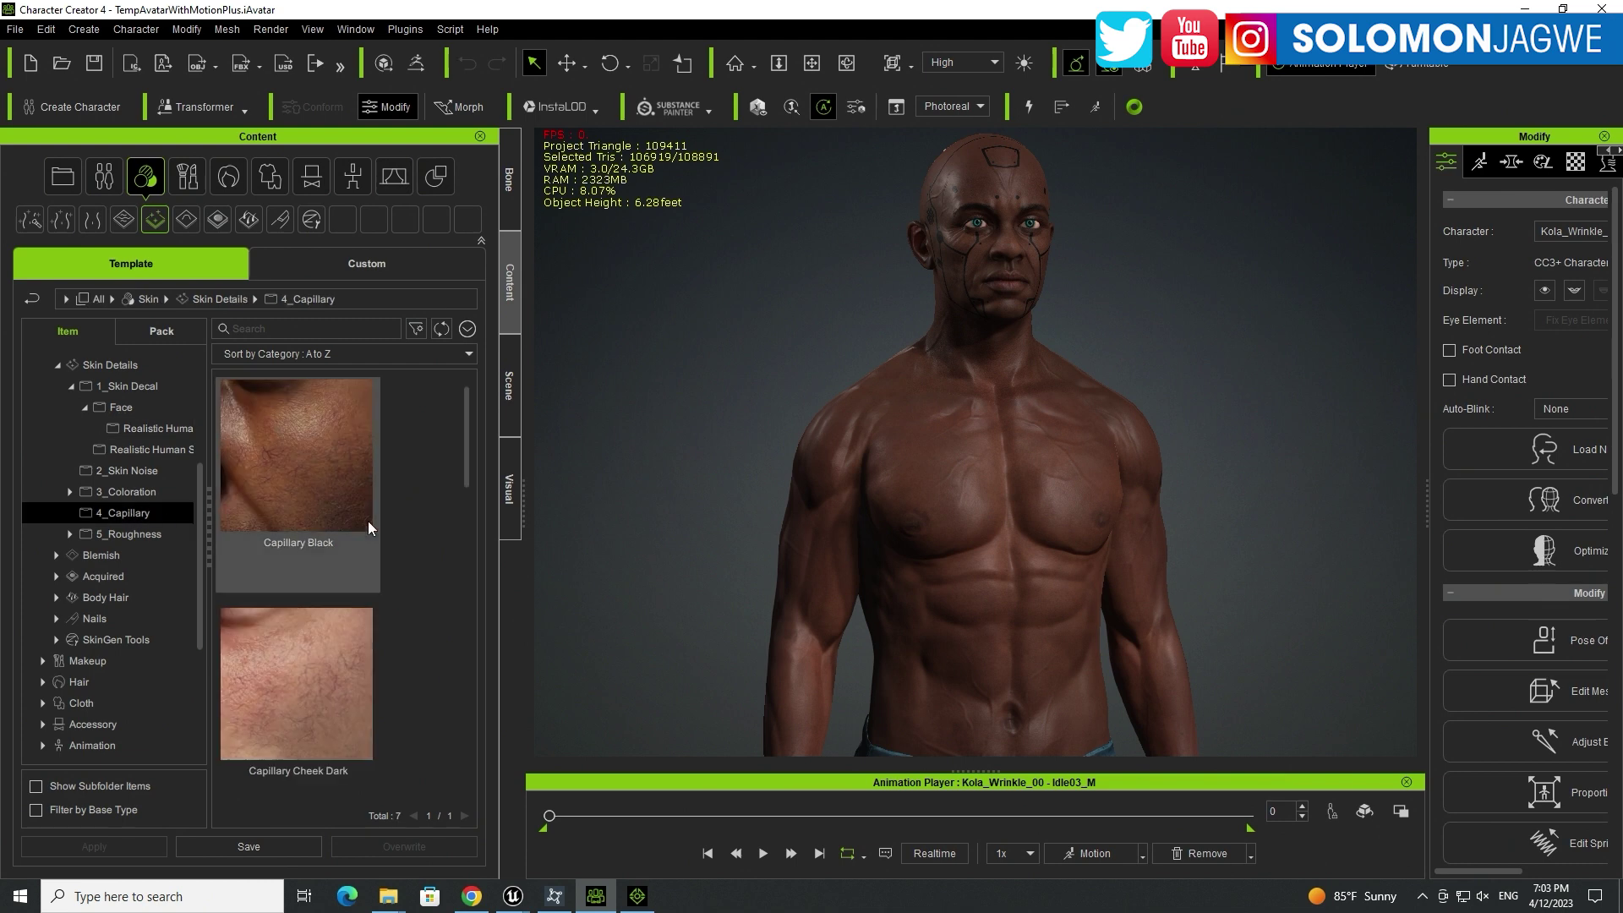
{"action": "left_click_drag", "start_coordinate": [468, 441], "coordinate": [474, 510]}
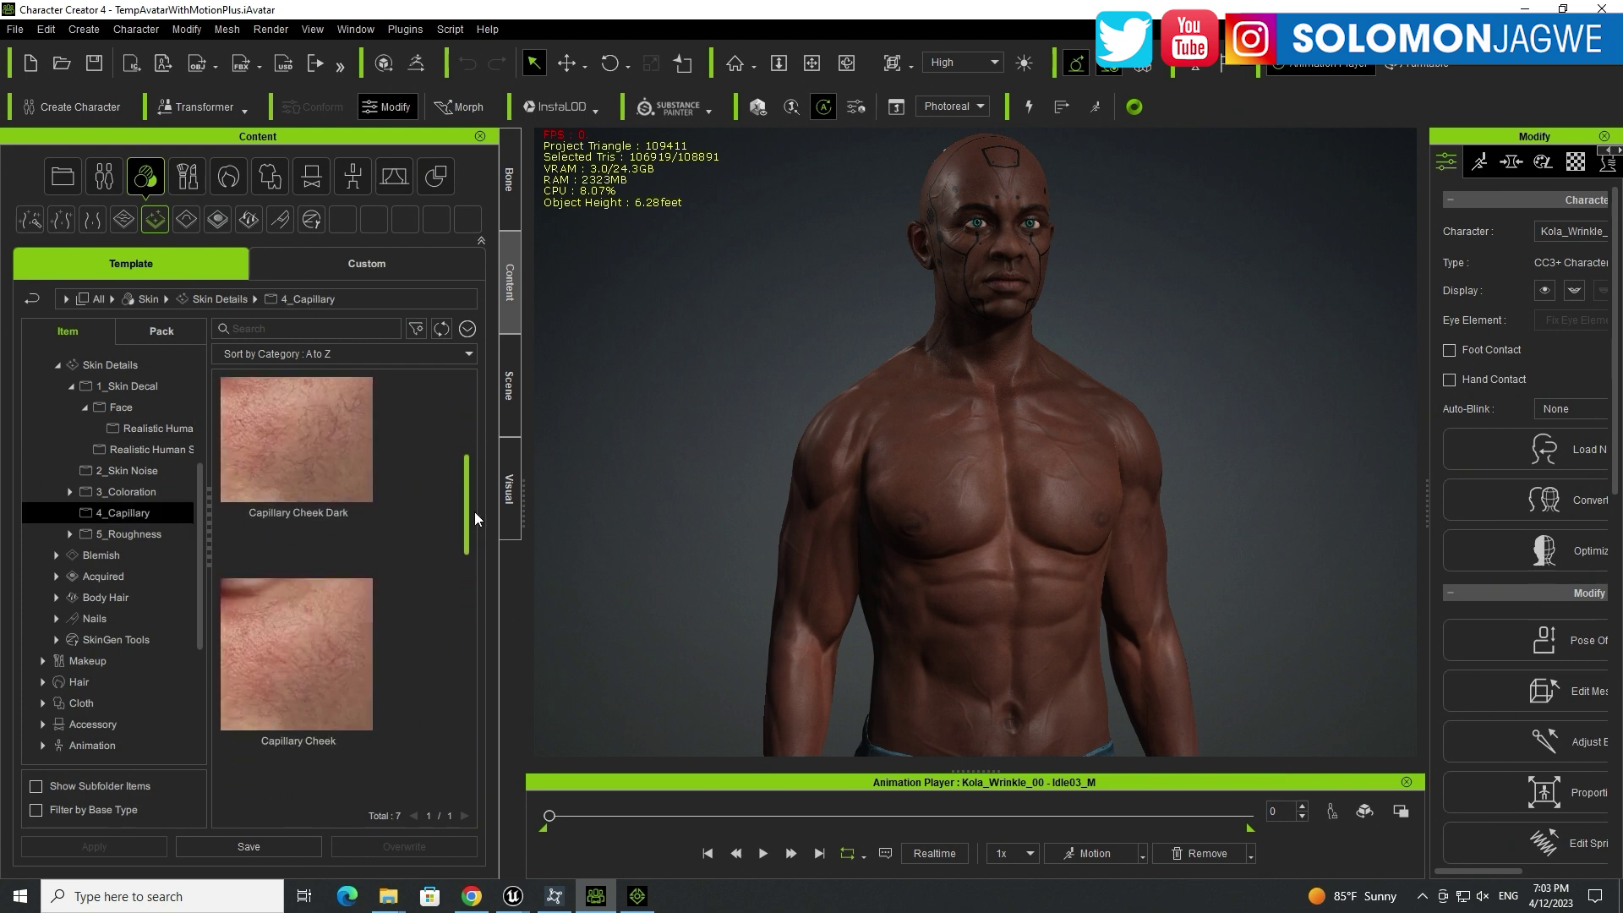
{"action": "left_click", "coordinate": [125, 536]}
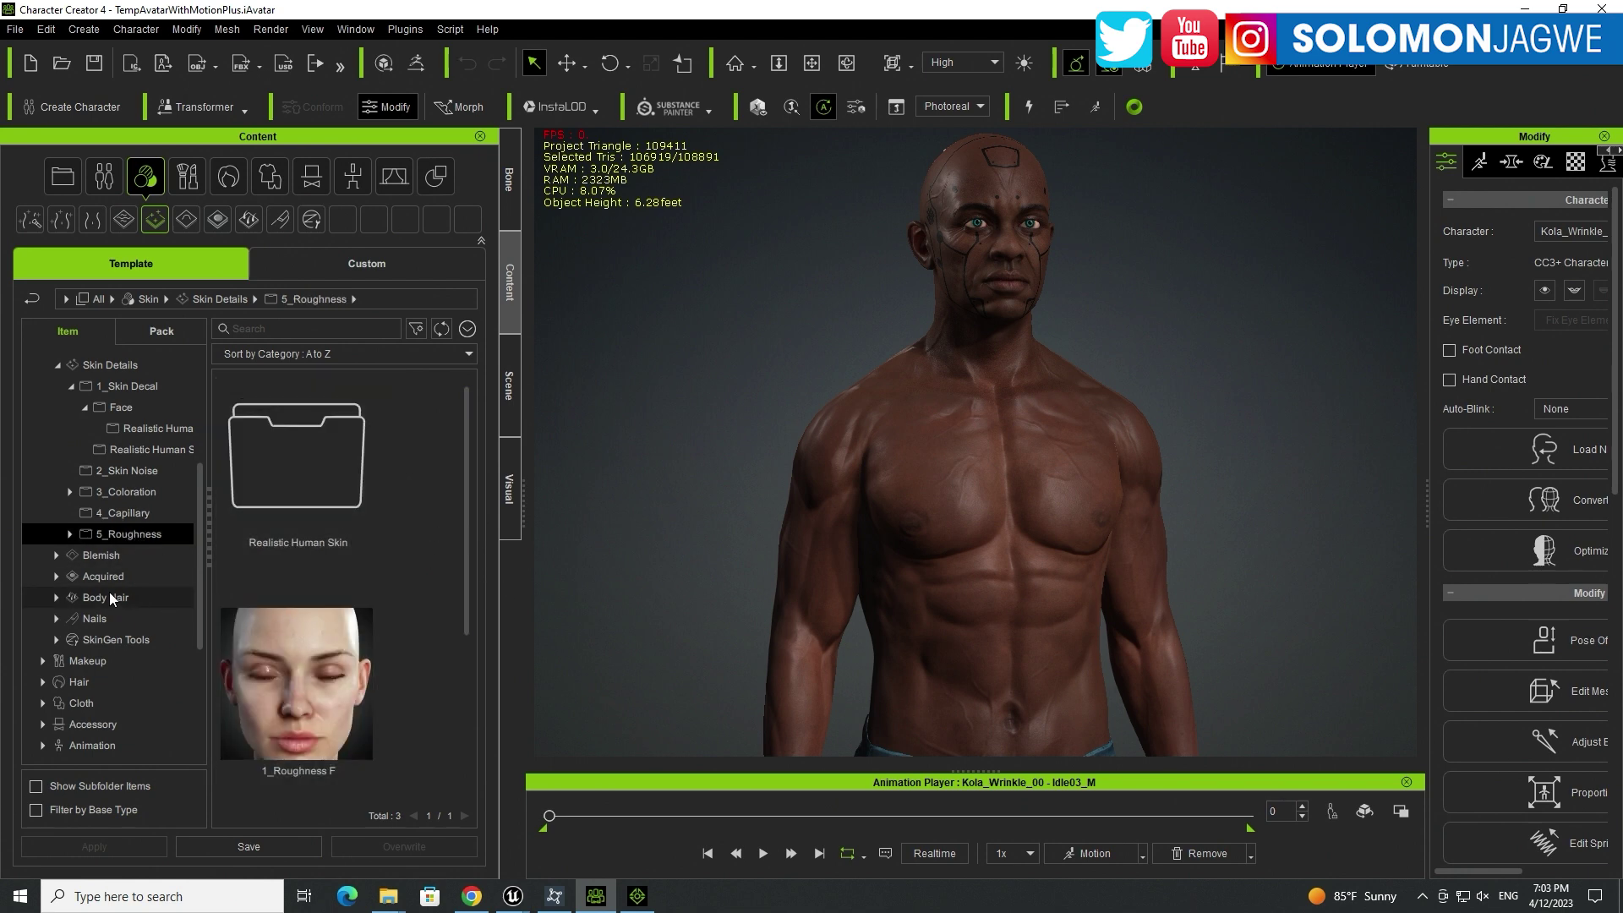
Step: Browse Blemish > 3_Acne > Realistic Human Skin and look through the acne presets
{"action": "left_click", "coordinate": [56, 555]}
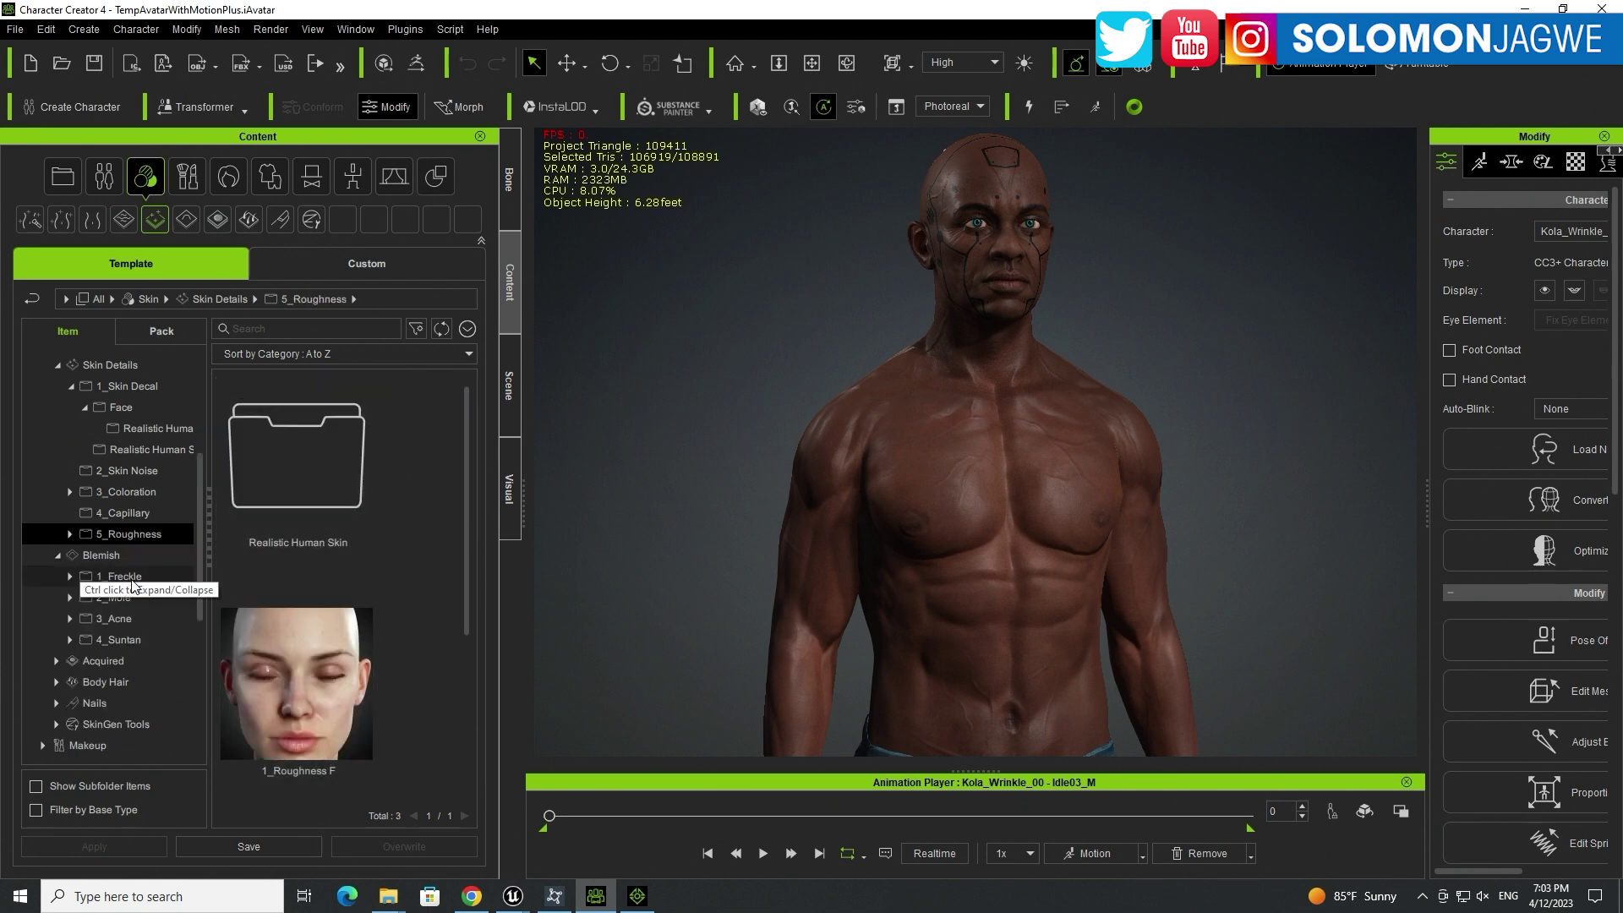
{"action": "left_click", "coordinate": [113, 618]}
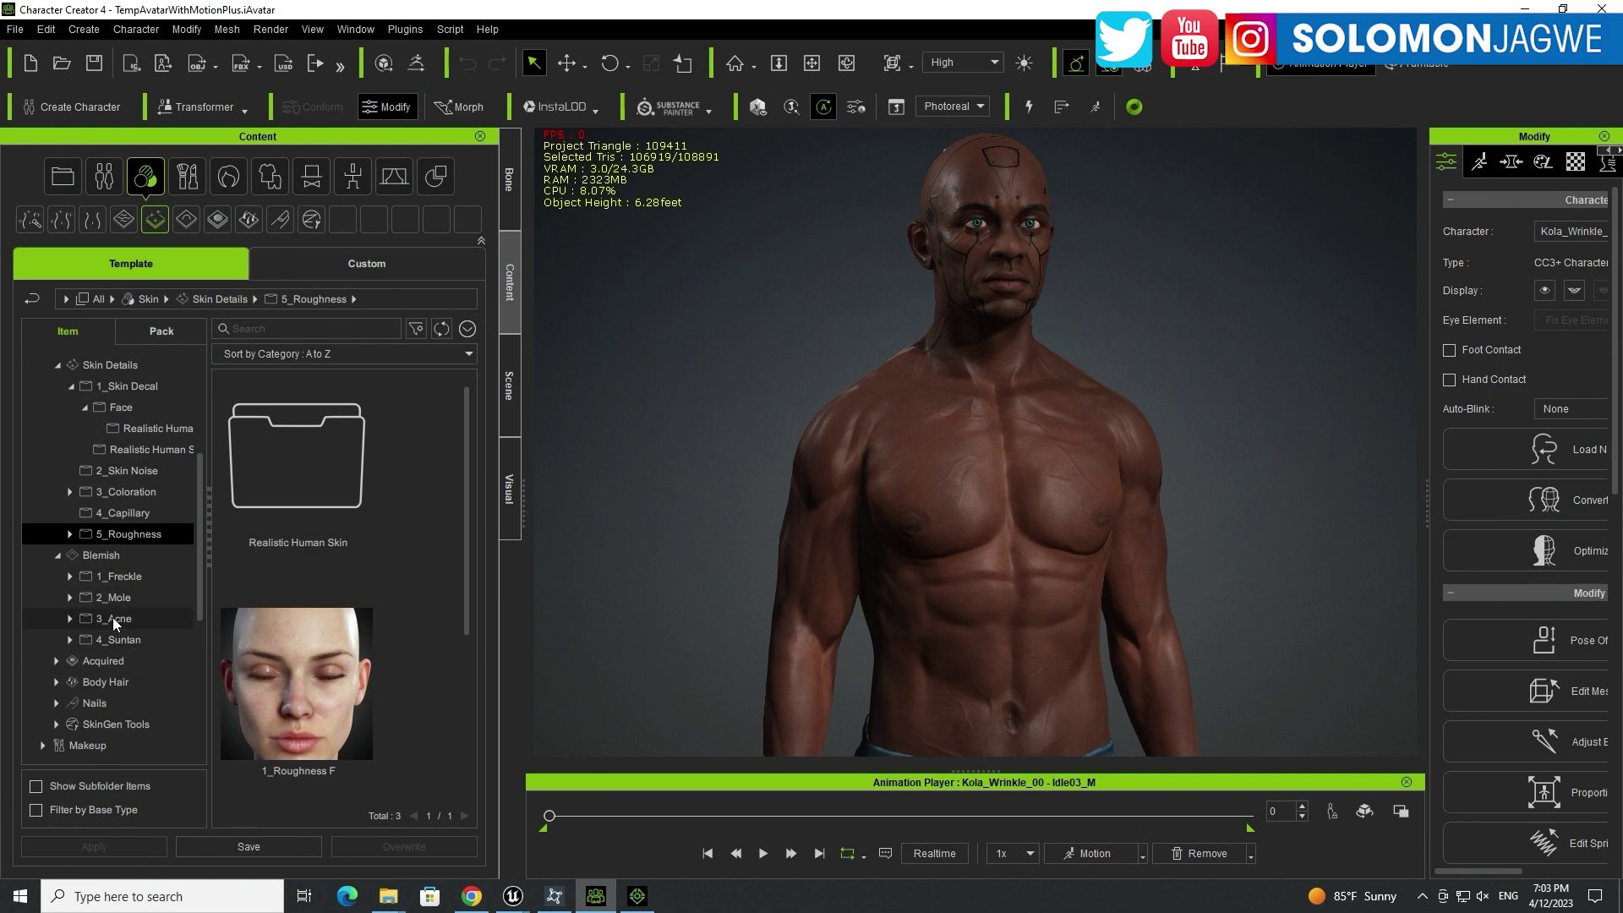
{"action": "left_click", "coordinate": [71, 618]}
{"action": "left_click", "coordinate": [126, 639]}
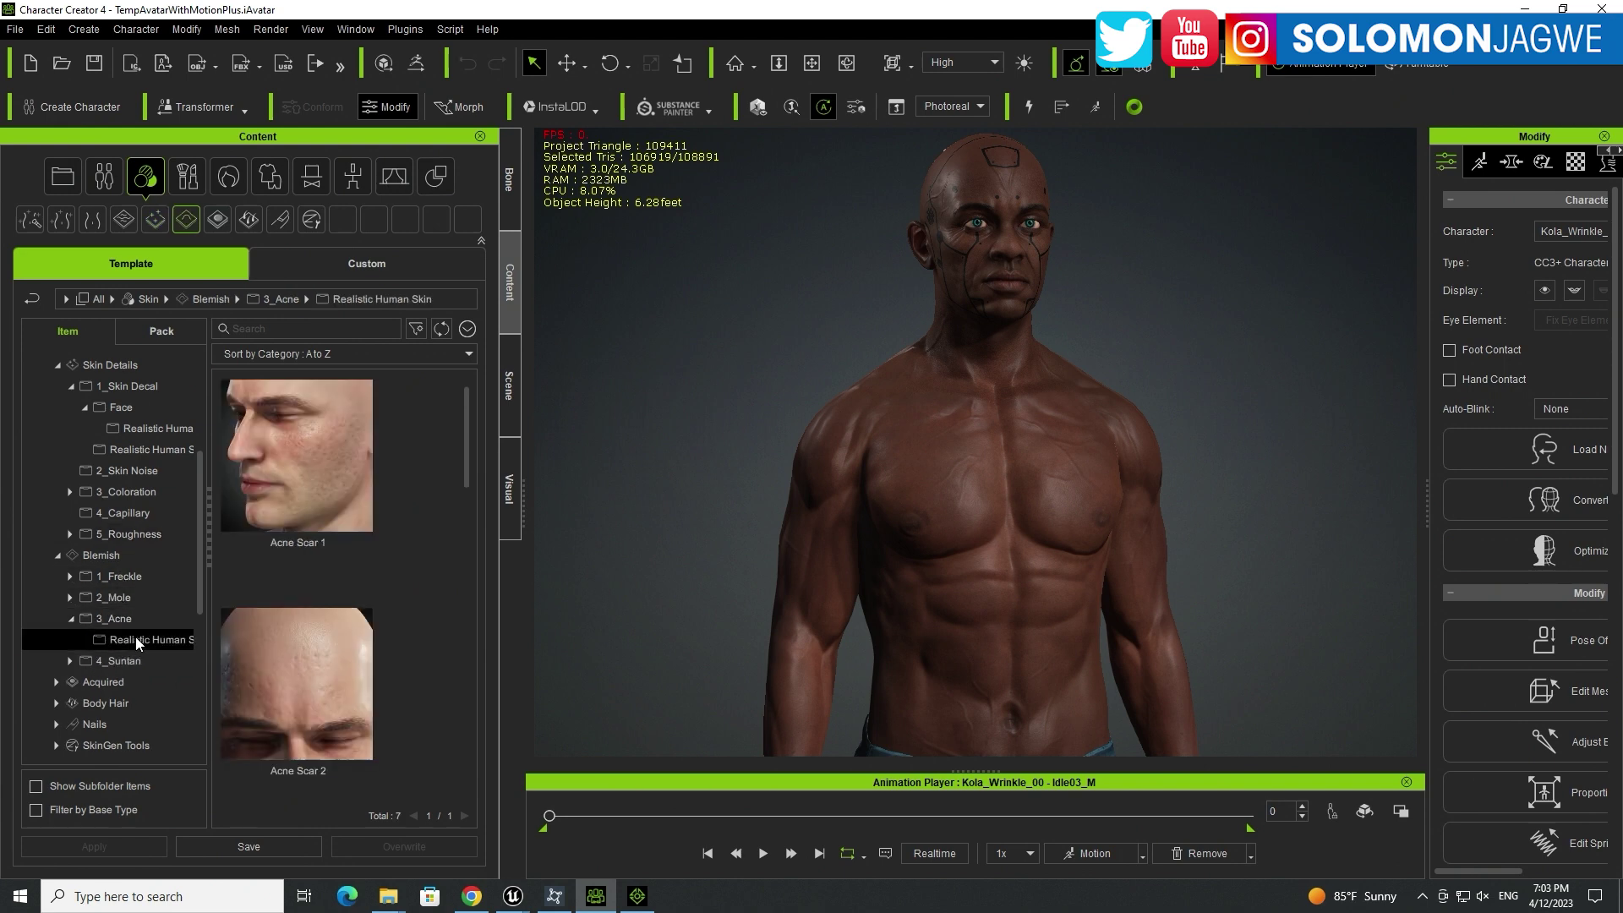
{"action": "scroll", "coordinate": [464, 464], "scroll_direction": "down", "scroll_amount": 1}
{"action": "left_click_drag", "start_coordinate": [464, 463], "coordinate": [464, 747]}
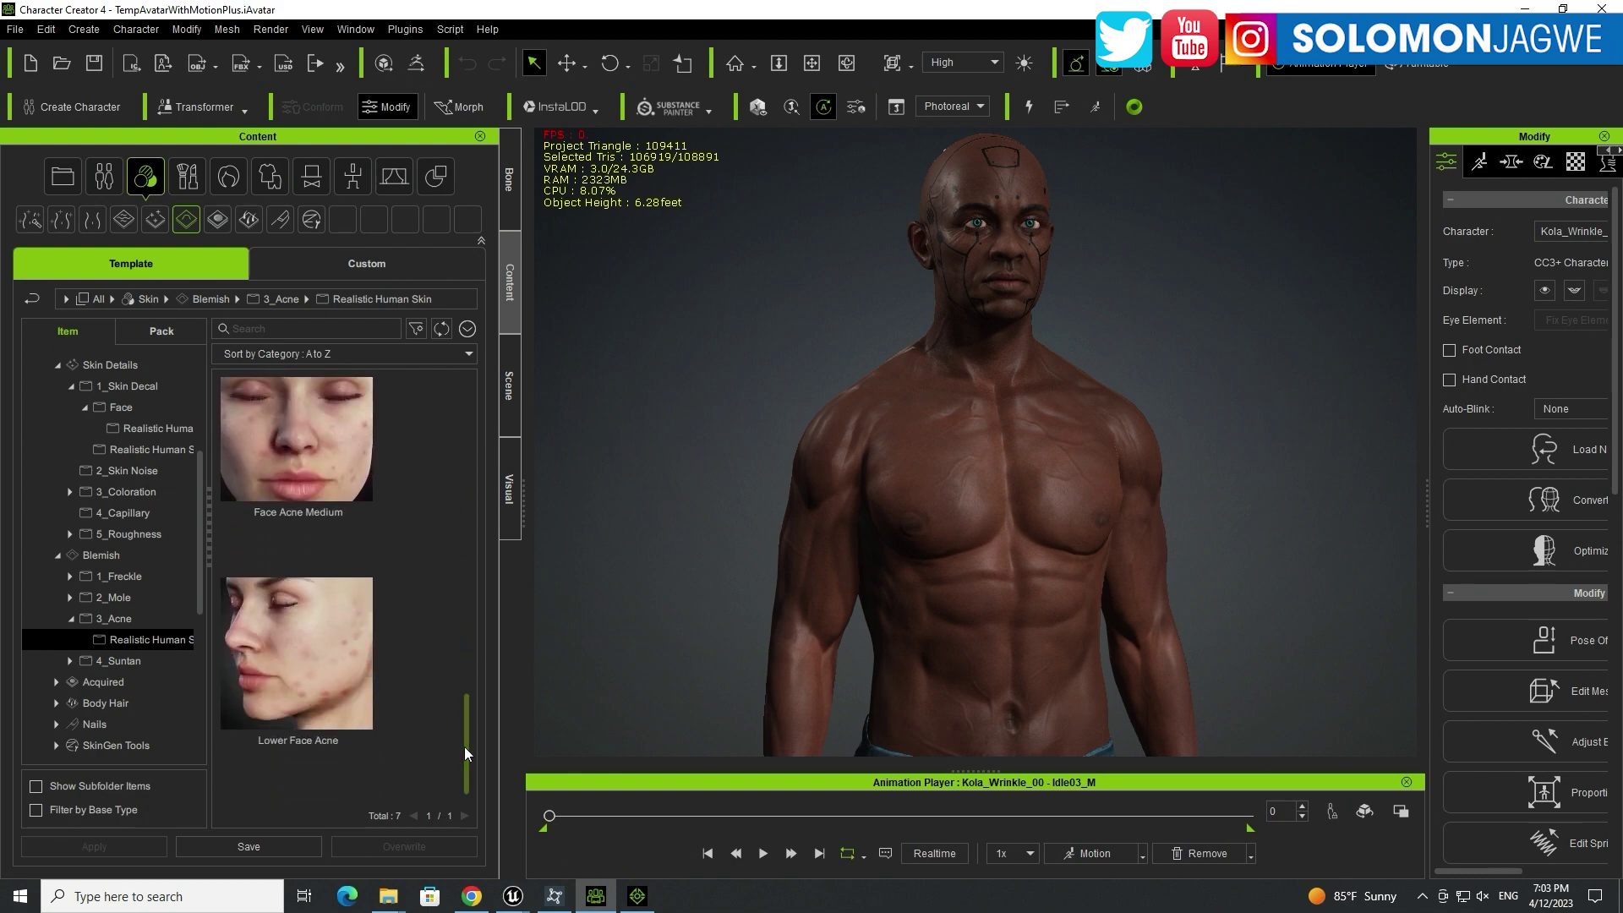
Step: Return to Unreal Editor to examine the MetaHuman's face, and check the source character in iClone 8
{"action": "left_click", "coordinate": [1526, 9]}
{"action": "left_click_drag", "start_coordinate": [558, 393], "coordinate": [901, 393], "text": "alt"}
{"action": "right_click_drag", "start_coordinate": [559, 393], "coordinate": [622, 393], "text": "alt"}
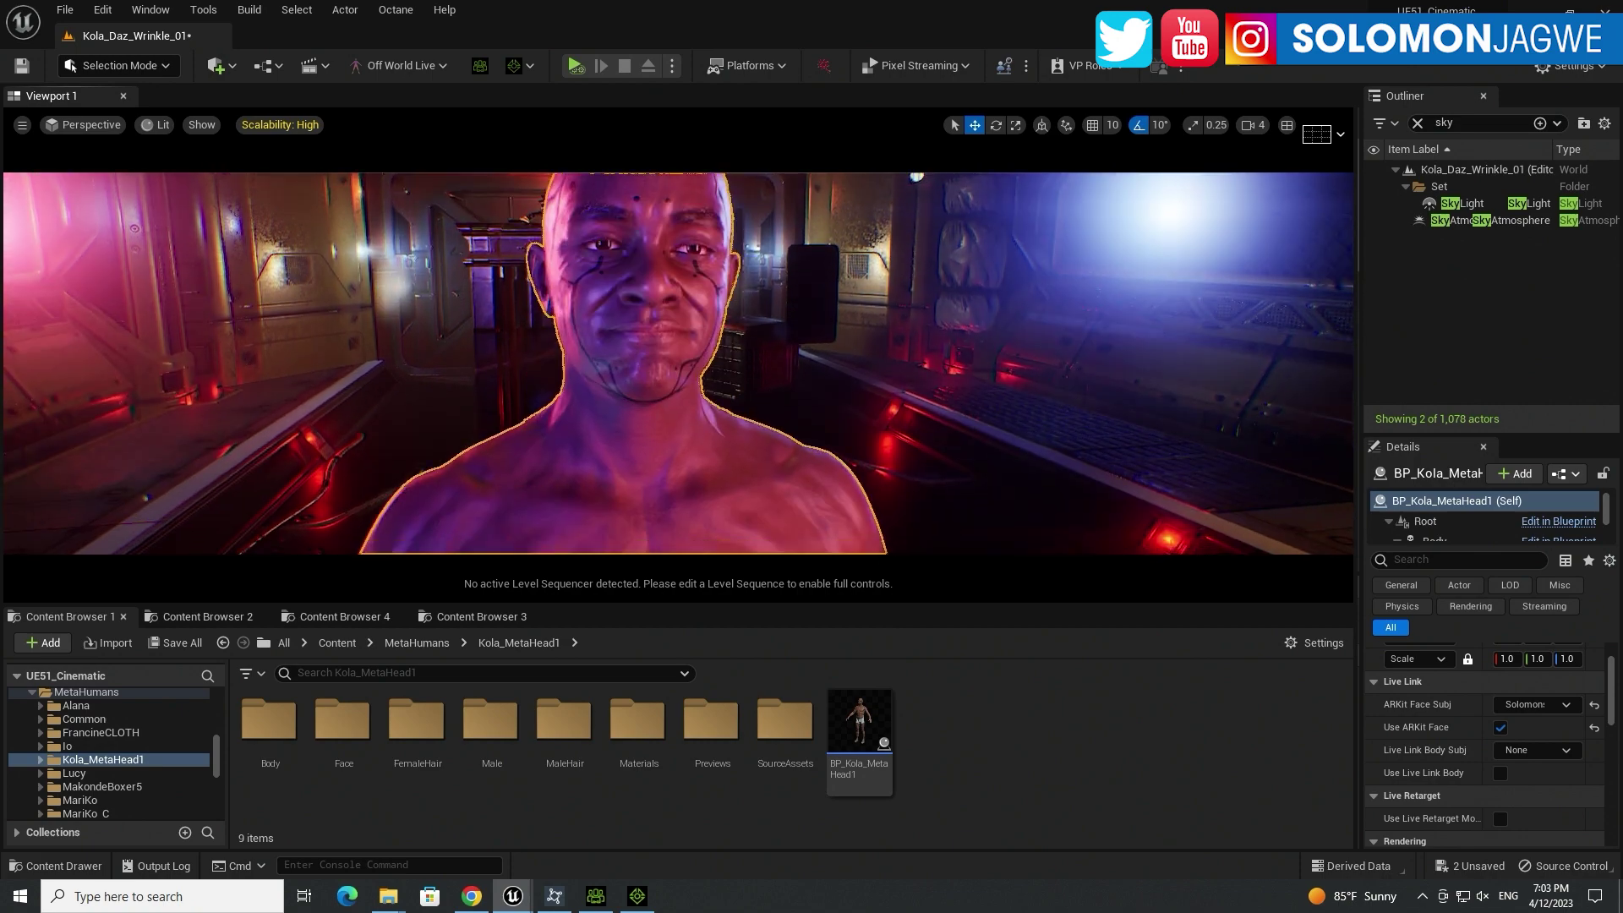
{"action": "mouse_move", "coordinate": [559, 393]}
{"action": "left_mouse_down", "text": "alt"}
{"action": "mouse_move", "coordinate": [795, 393]}
{"action": "mouse_move", "coordinate": [462, 388]}
{"action": "mouse_move", "coordinate": [448, 422]}
{"action": "mouse_move", "coordinate": [559, 392]}
{"action": "left_mouse_up", "text": "alt"}
{"action": "left_click_drag", "start_coordinate": [608, 448], "coordinate": [608, 448], "text": "alt"}
{"action": "left_click", "coordinate": [633, 897]}
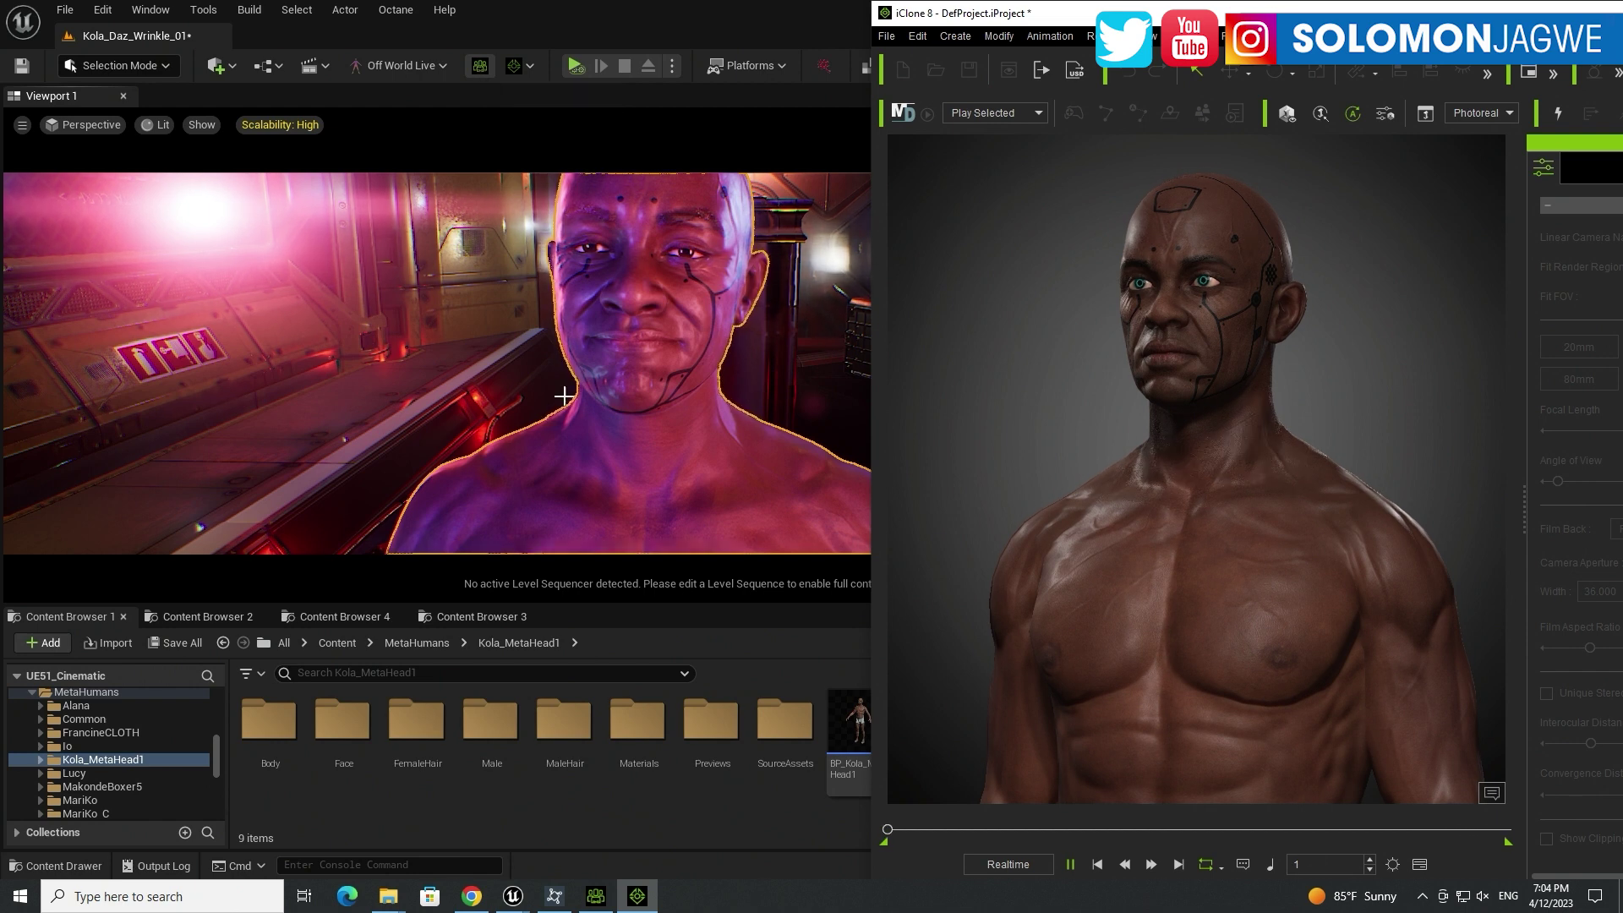
{"action": "left_click", "coordinate": [757, 576]}
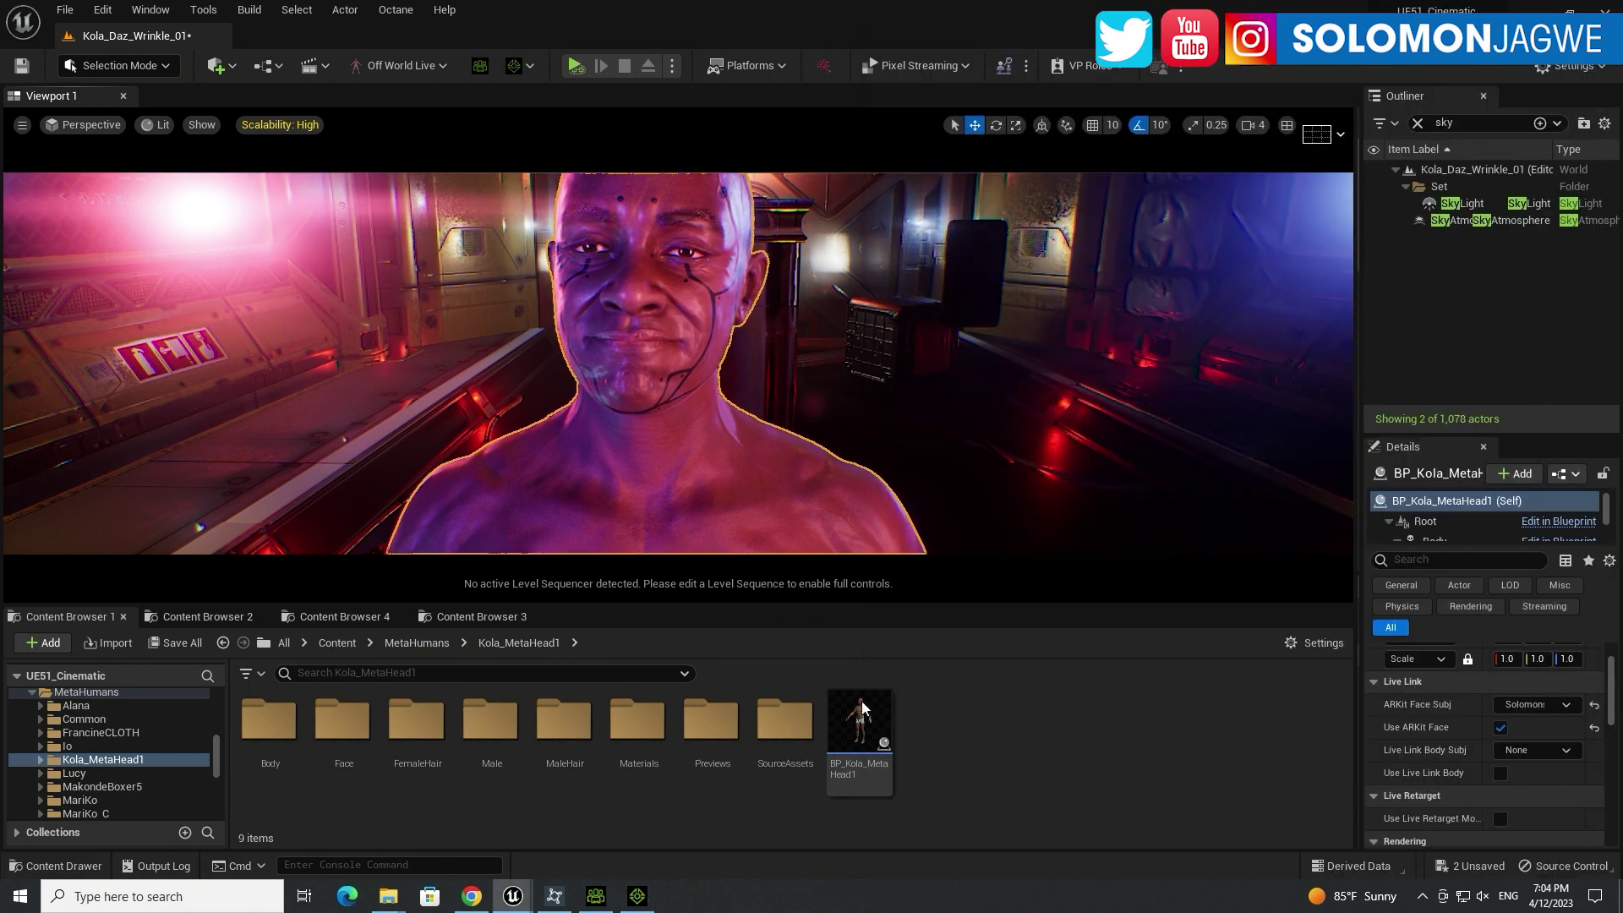
Step: Switch to Character Creator 4, activate the SkinGen editor for the character's skin, and set the Head material's texture size to 4096 x 4096
{"action": "left_click", "coordinate": [596, 898]}
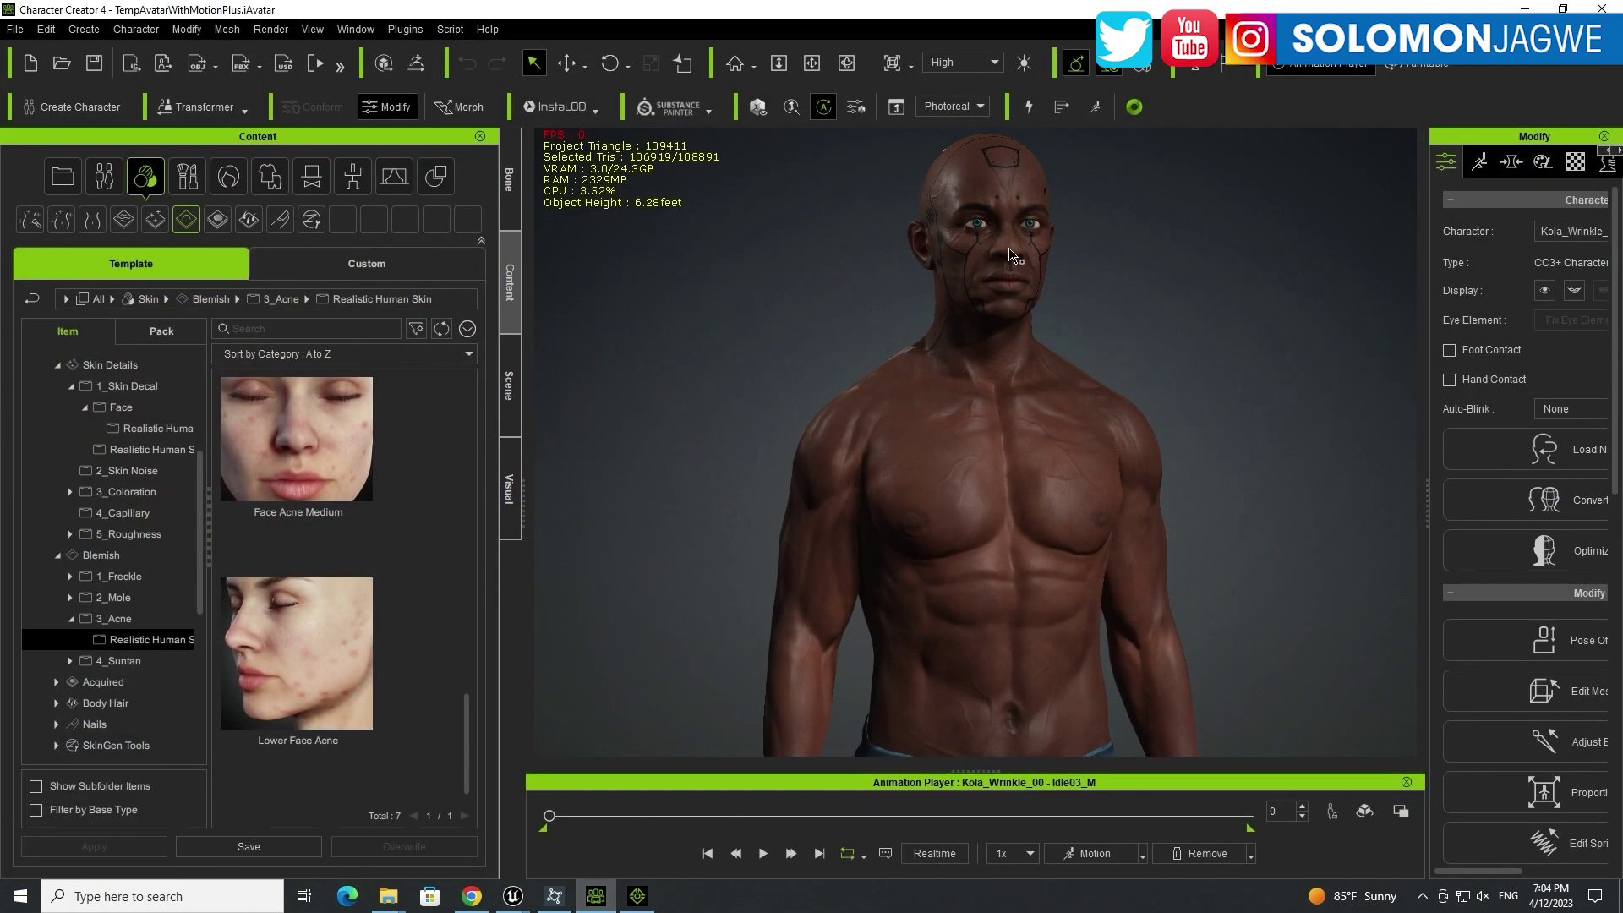
{"action": "left_click_drag", "start_coordinate": [1425, 453], "coordinate": [1245, 448]}
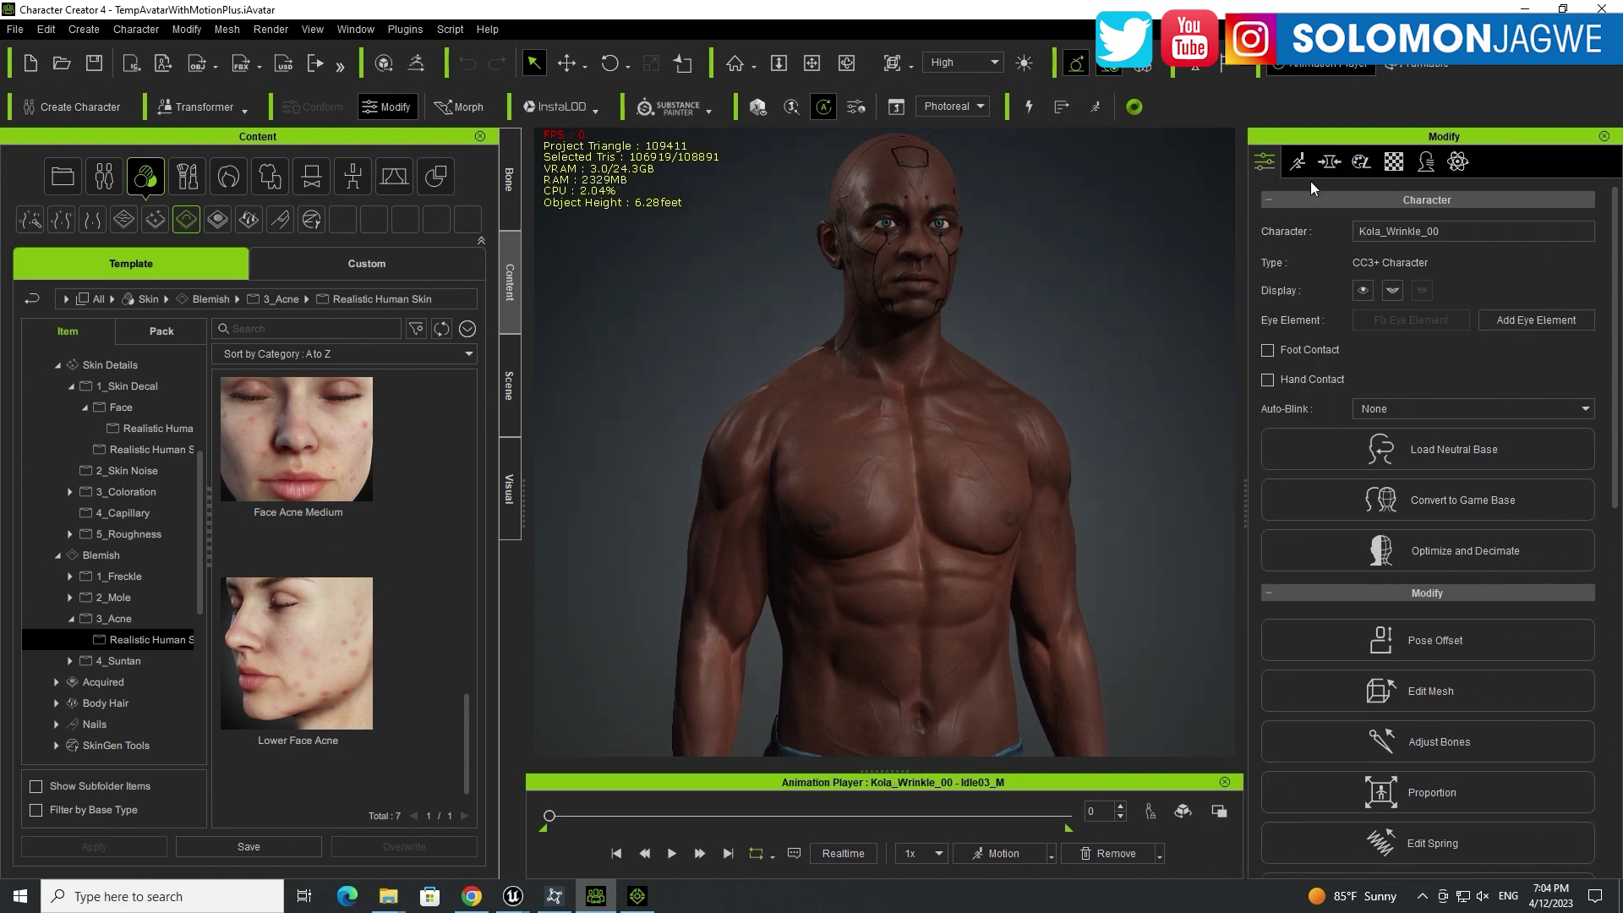
{"action": "left_click", "coordinate": [1362, 163]}
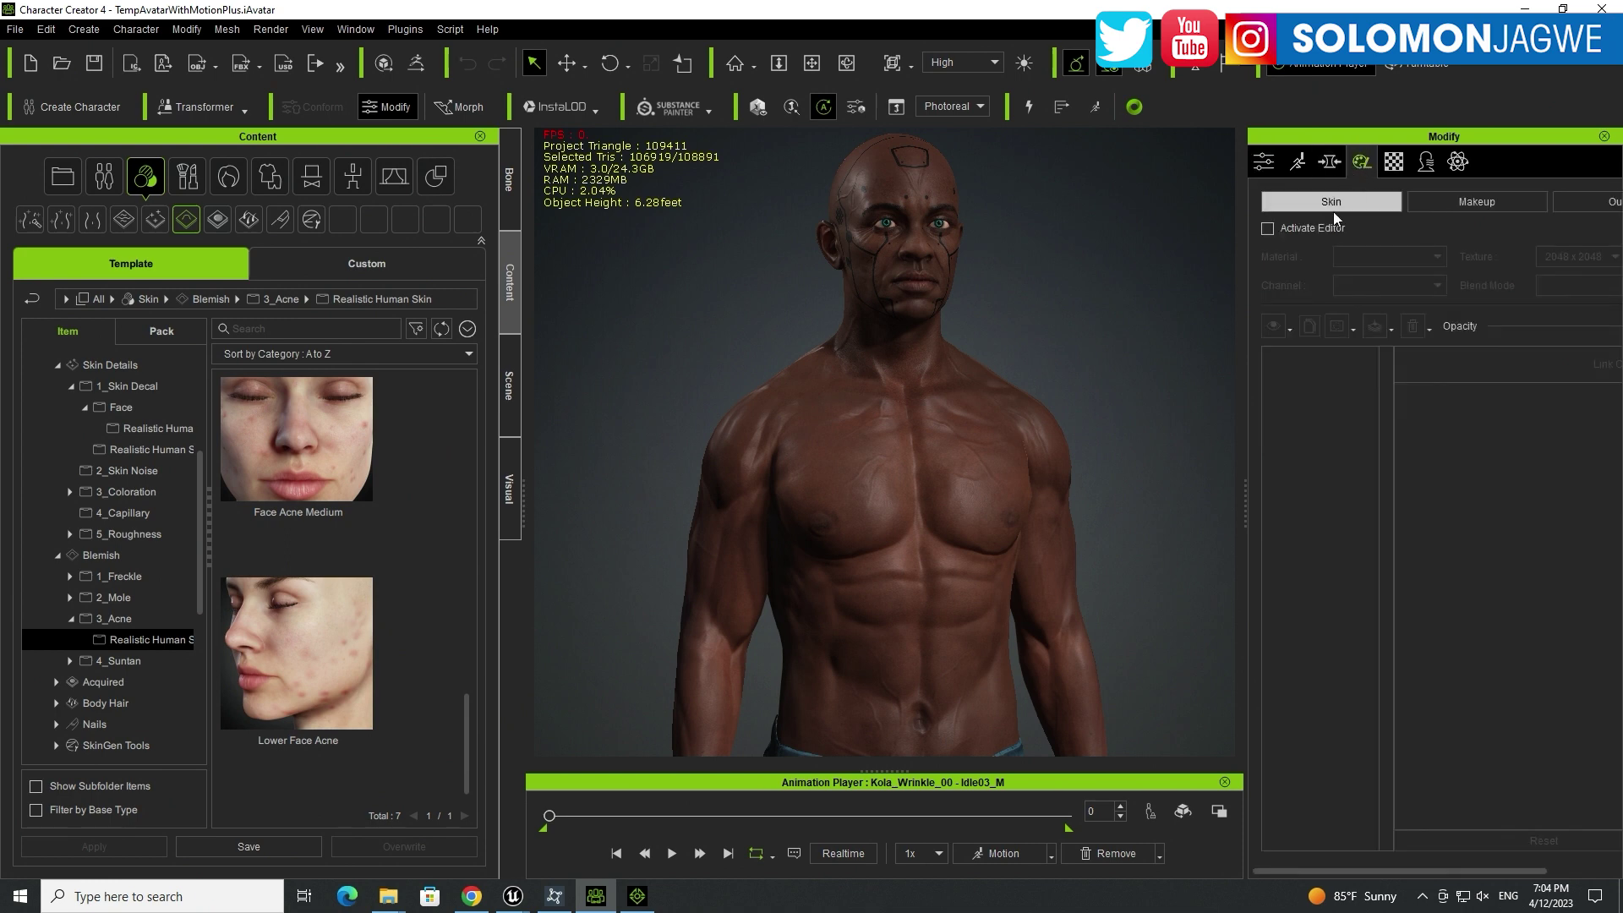
{"action": "left_click", "coordinate": [1267, 229]}
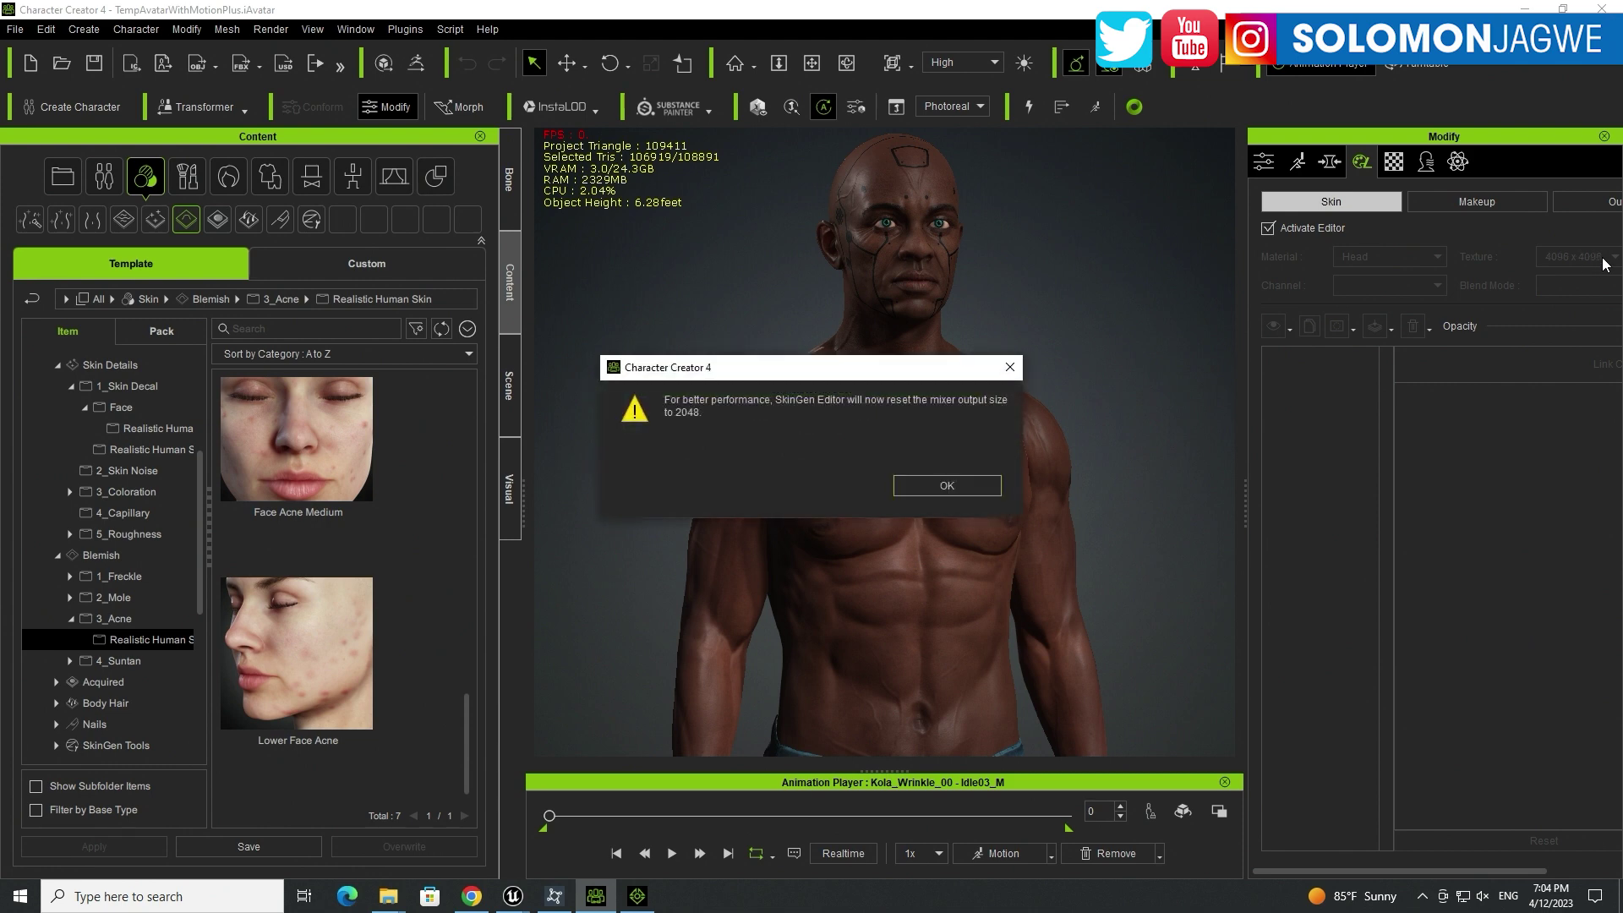
{"action": "left_click", "coordinate": [968, 490]}
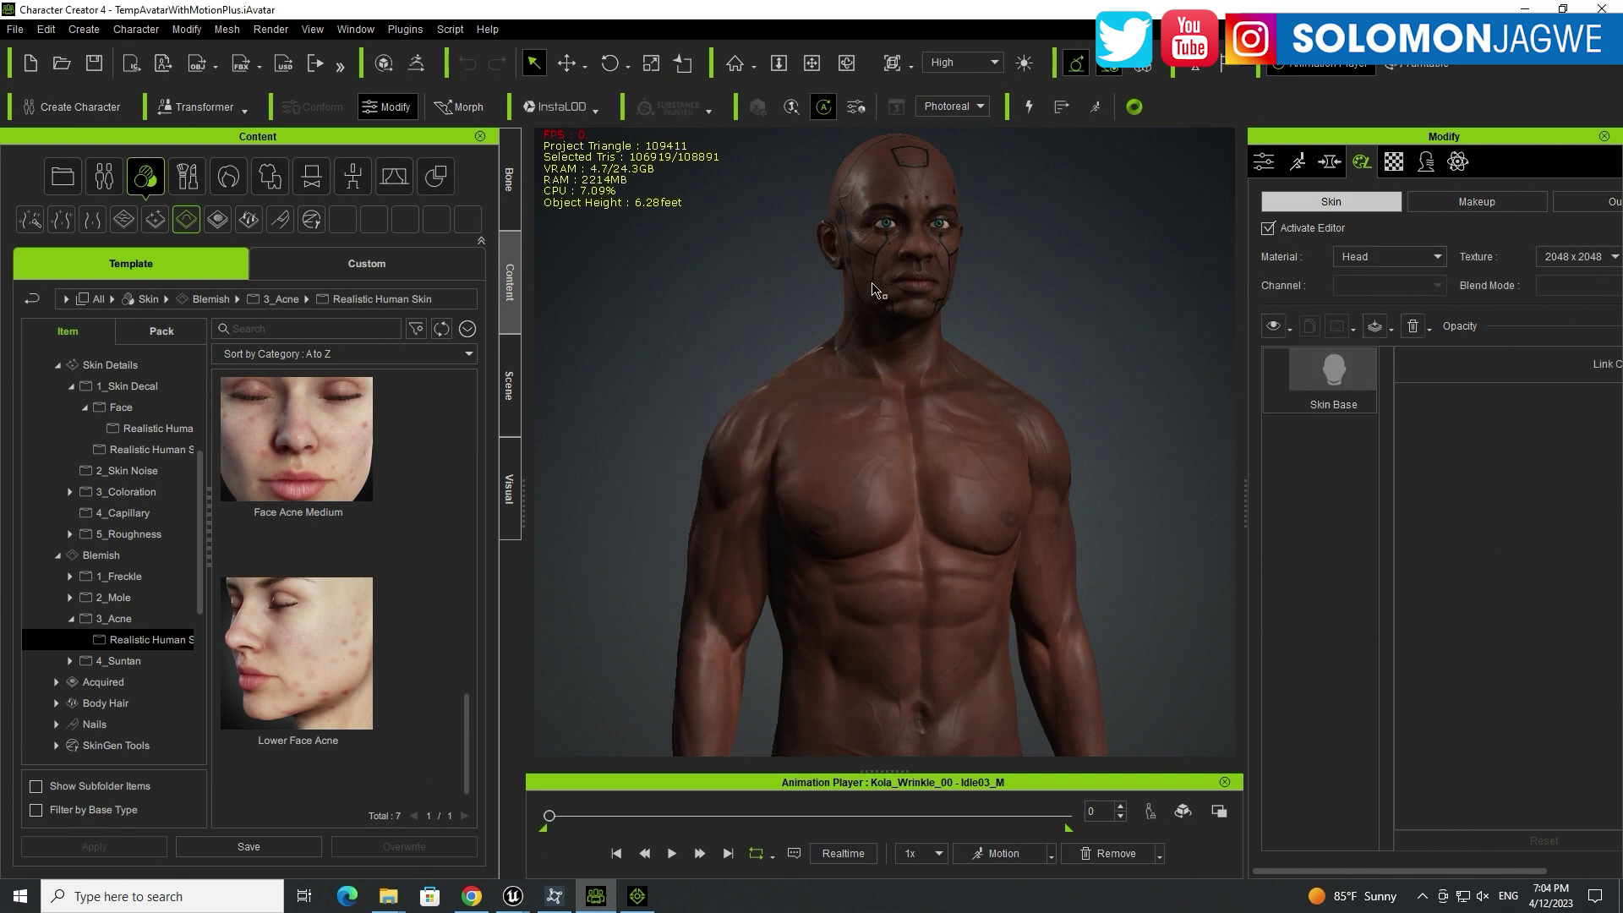
{"action": "left_click", "coordinate": [1589, 264]}
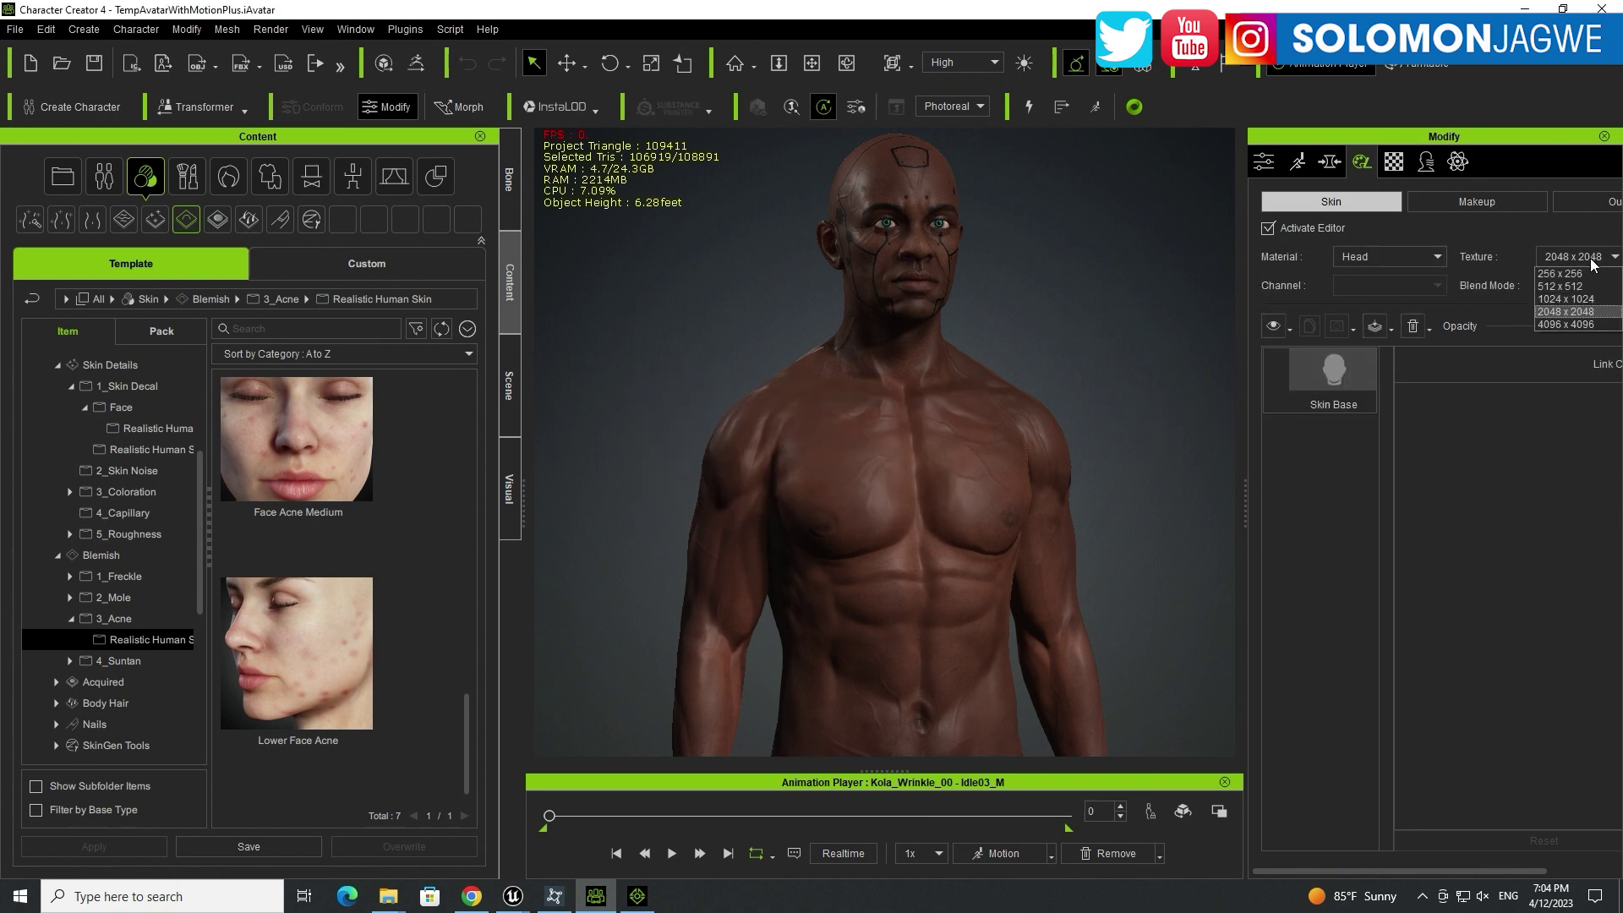
{"action": "left_click", "coordinate": [1564, 324]}
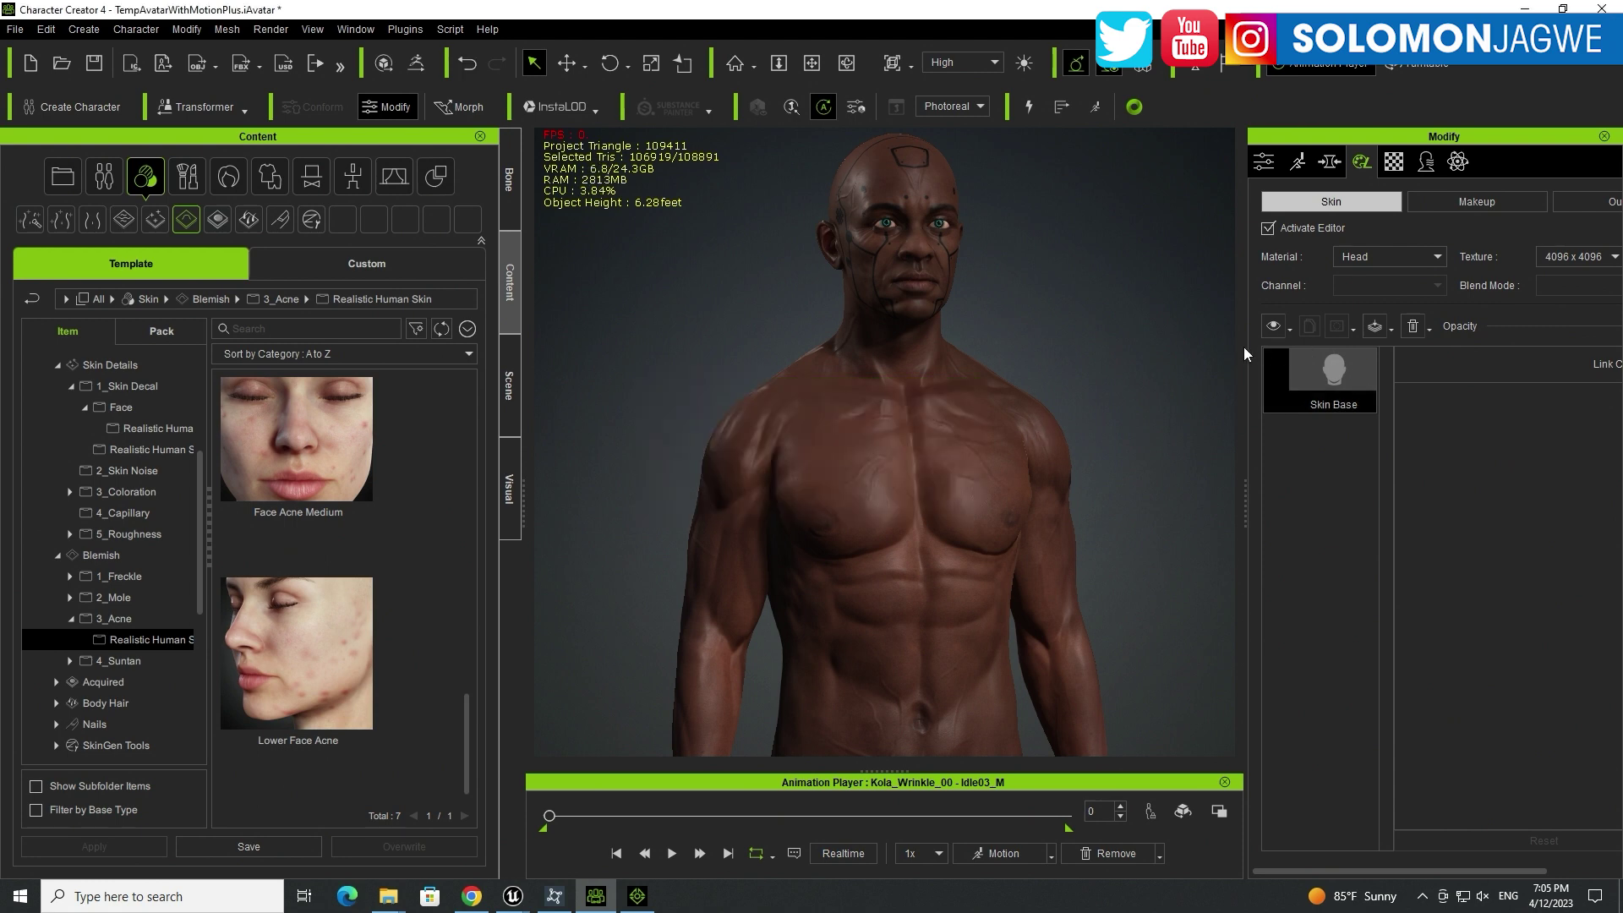
Step: Start Export Head for the character, agreeing to leave SkinGen mode
{"action": "left_click_drag", "start_coordinate": [1245, 495], "coordinate": [1115, 499]}
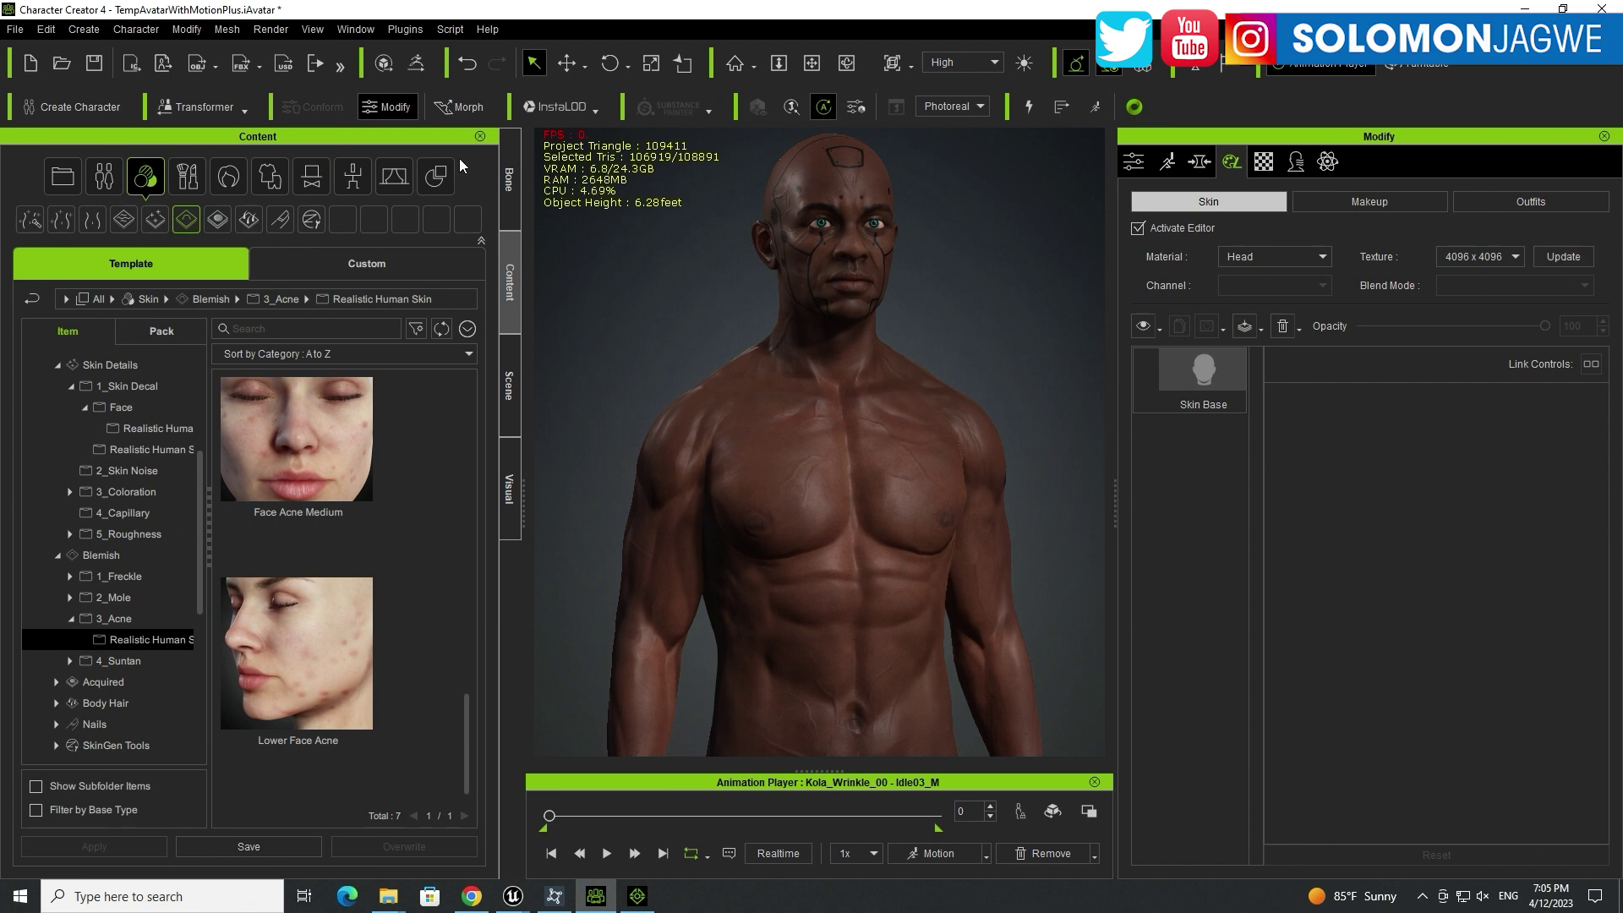
{"action": "left_click", "coordinate": [17, 29]}
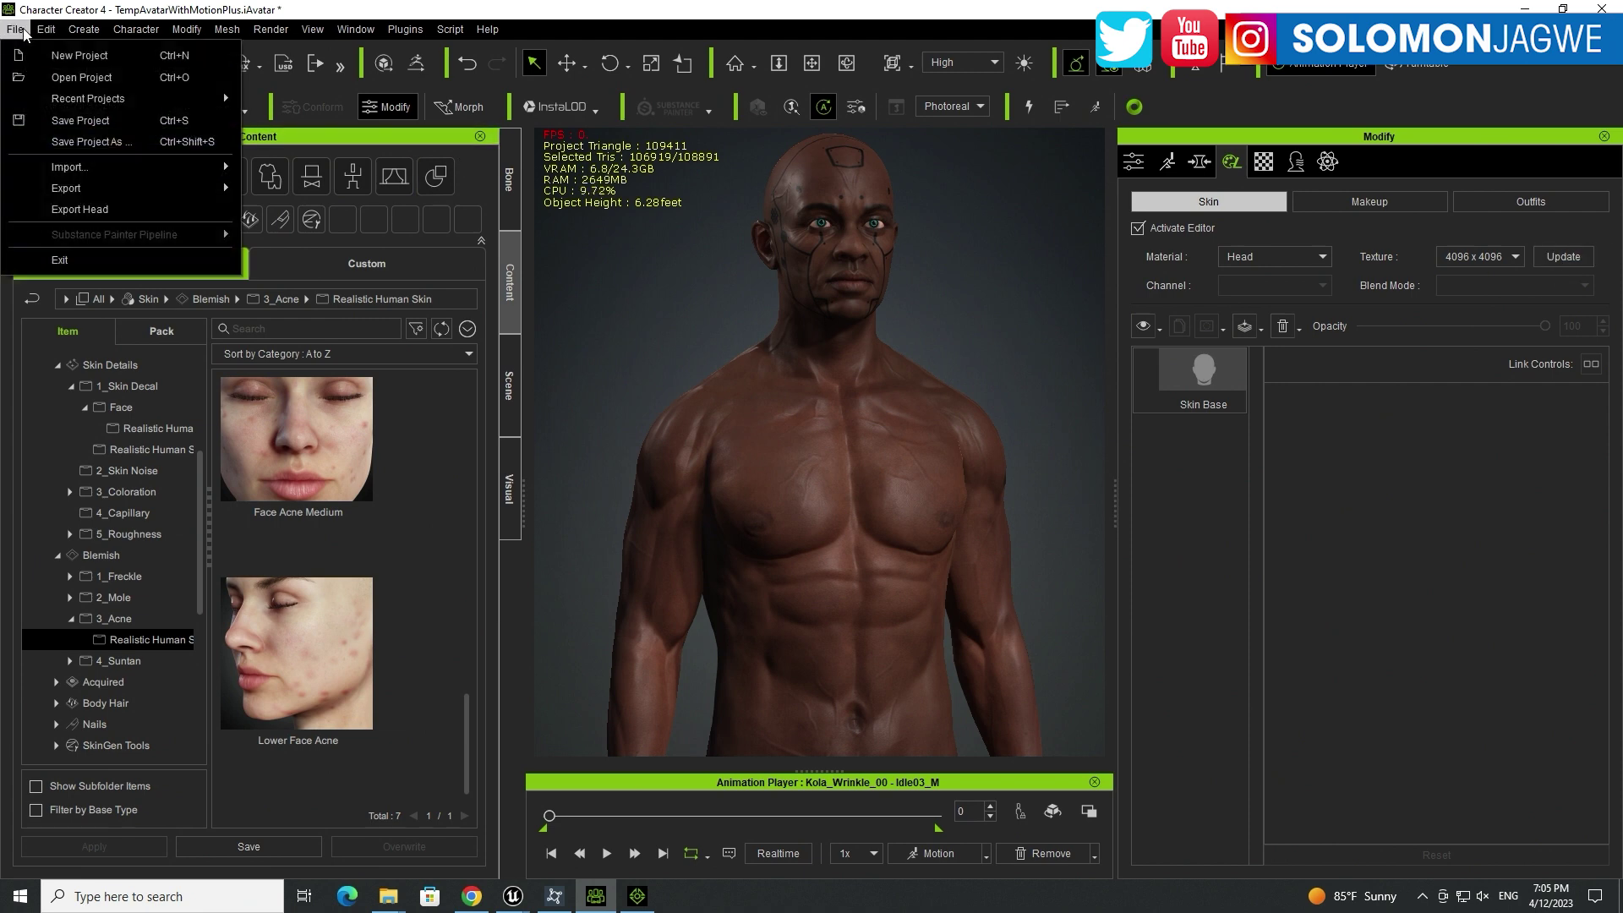
{"action": "left_click", "coordinate": [88, 210]}
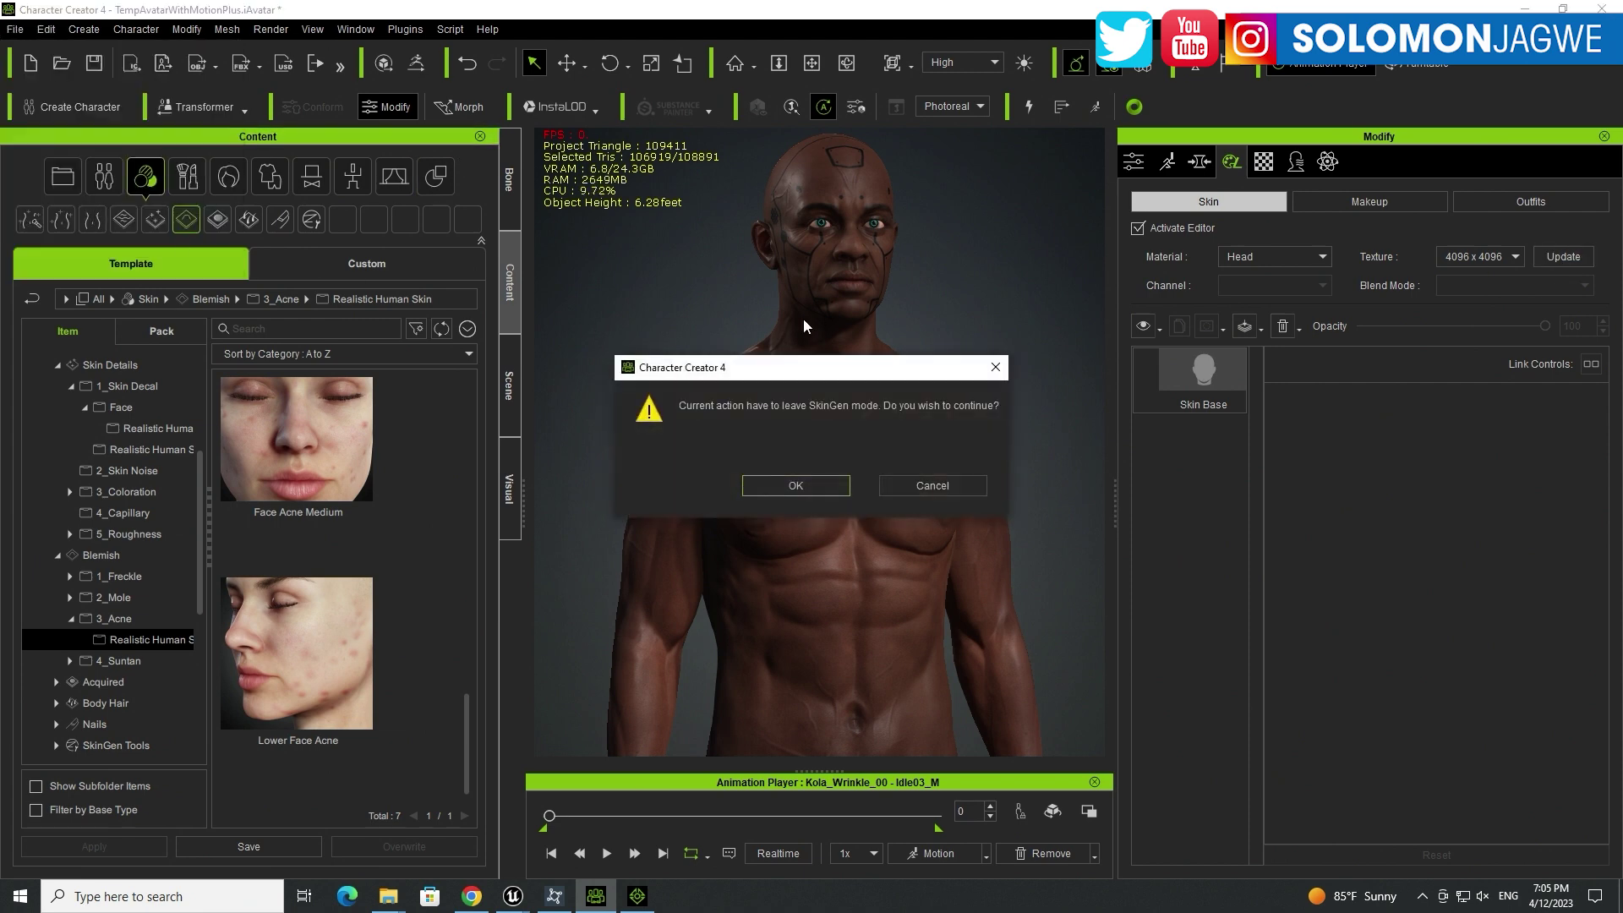
{"action": "left_click", "coordinate": [797, 484]}
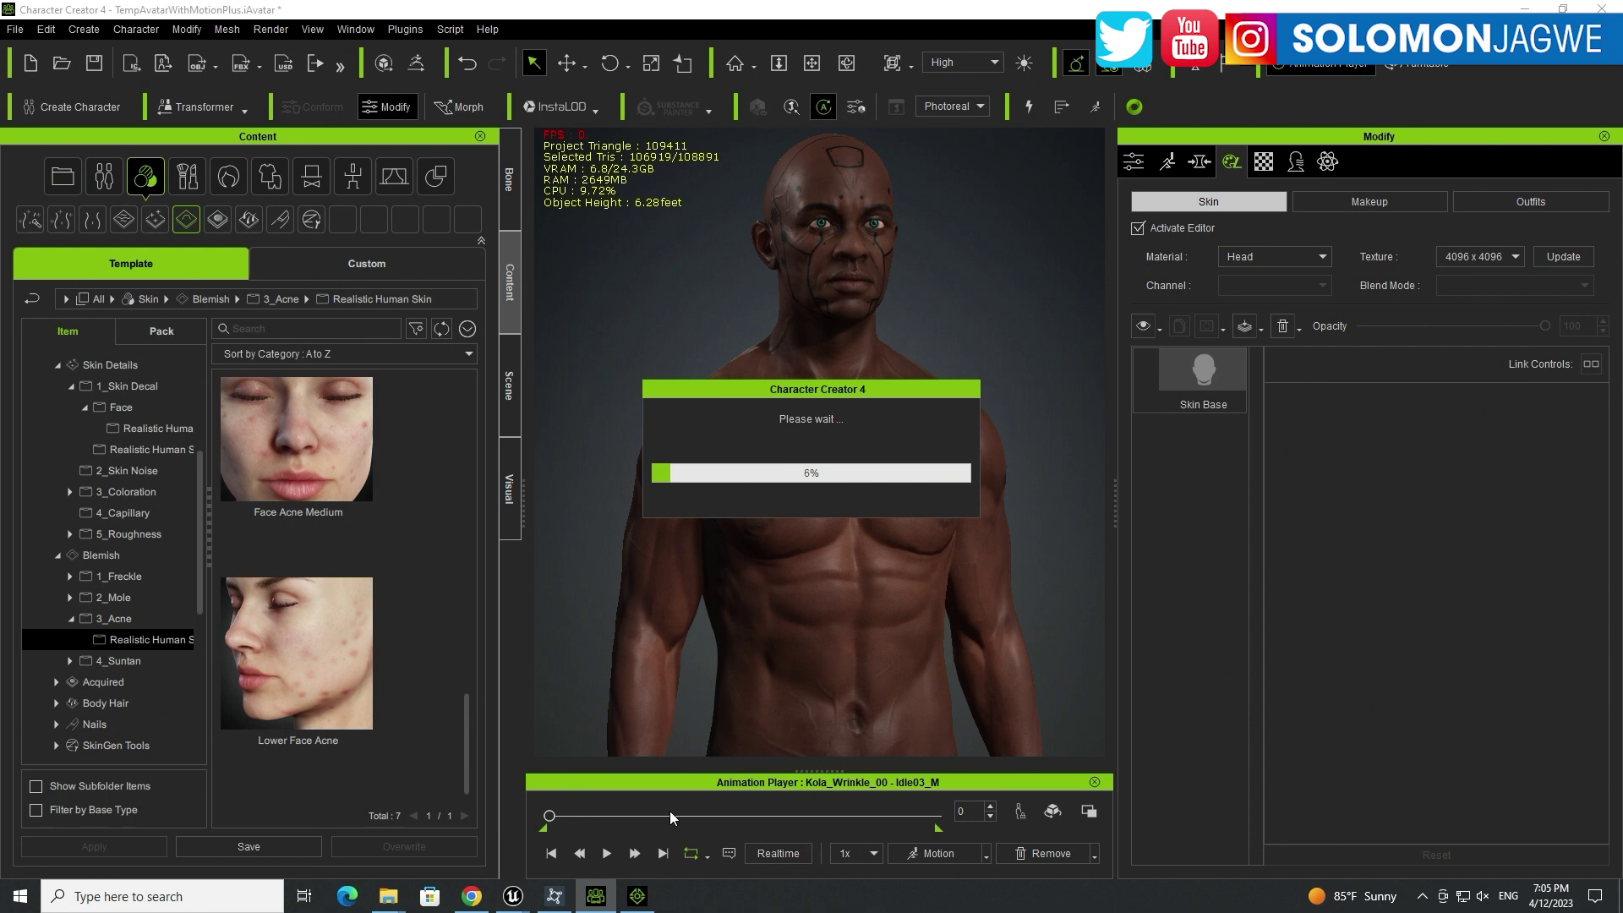
Step: Switch to Unreal Editor, show the Characters > Kola folder, and look up the MetaHuman Identity asset type without creating one
{"action": "mouse_move", "coordinate": [514, 898]}
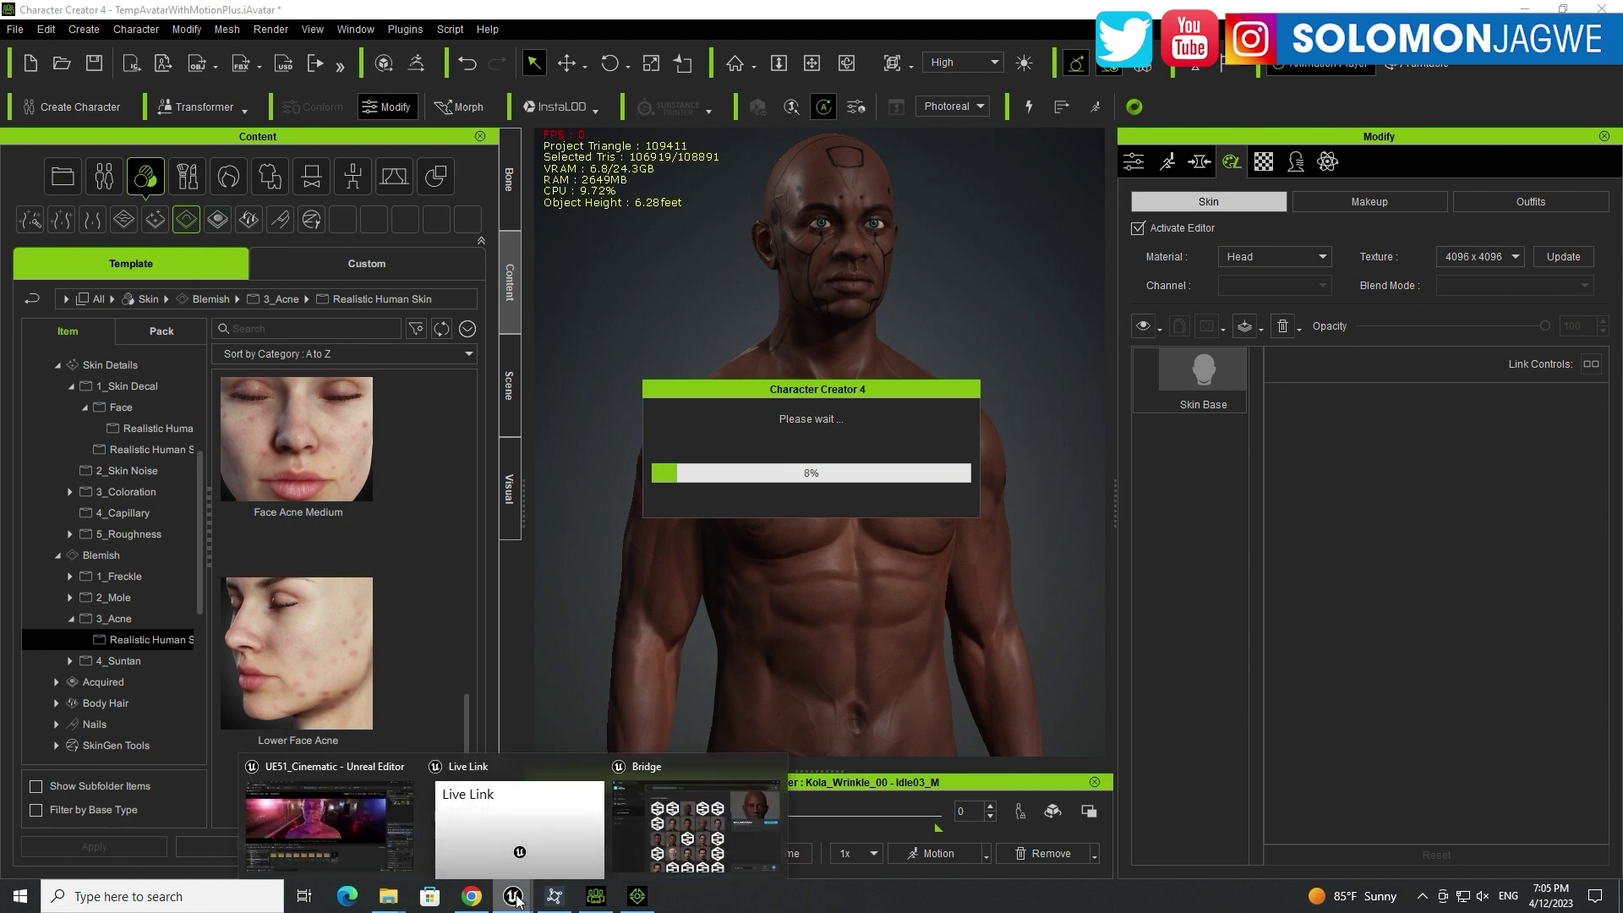
{"action": "left_click", "coordinate": [344, 775]}
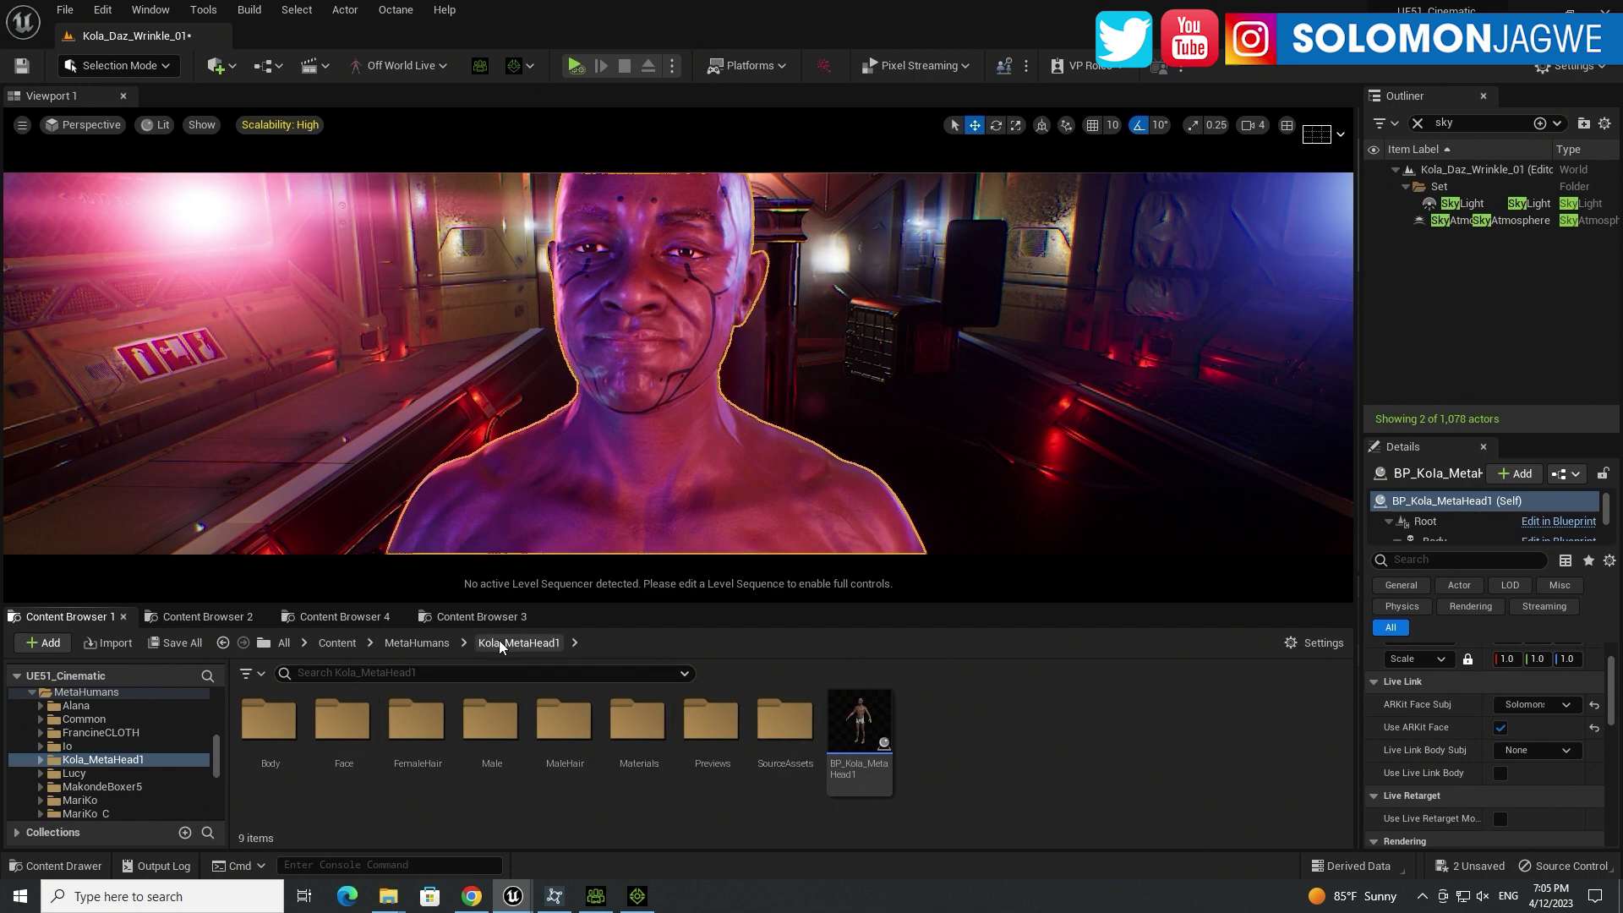
{"action": "left_click", "coordinate": [482, 618]}
{"action": "left_click", "coordinate": [357, 617]}
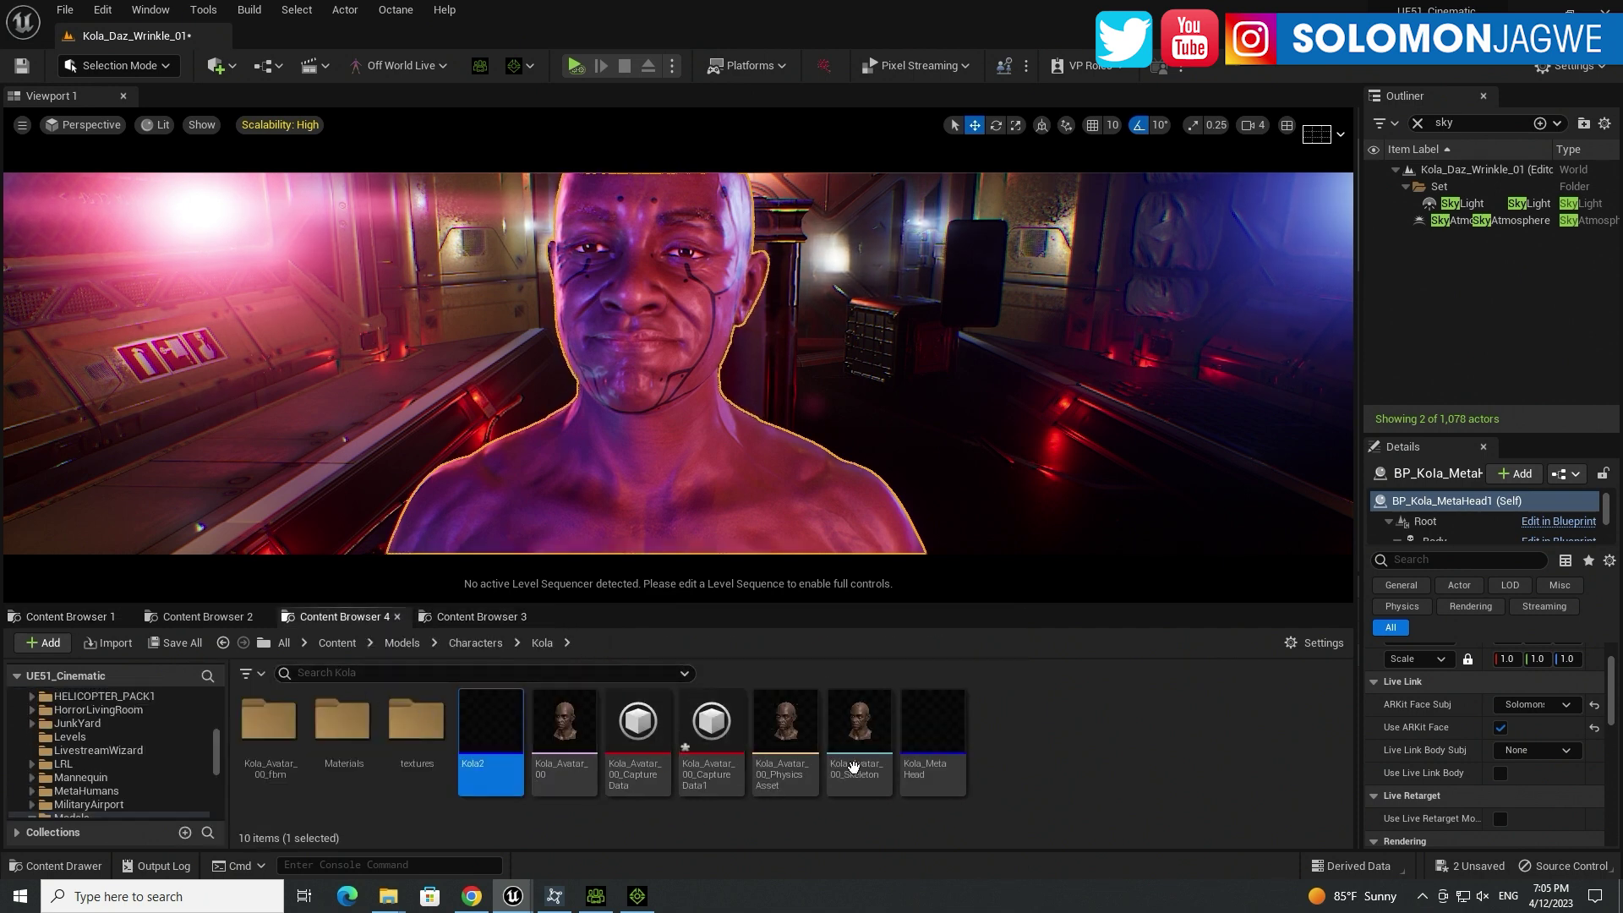
{"action": "left_click", "coordinate": [1058, 761]}
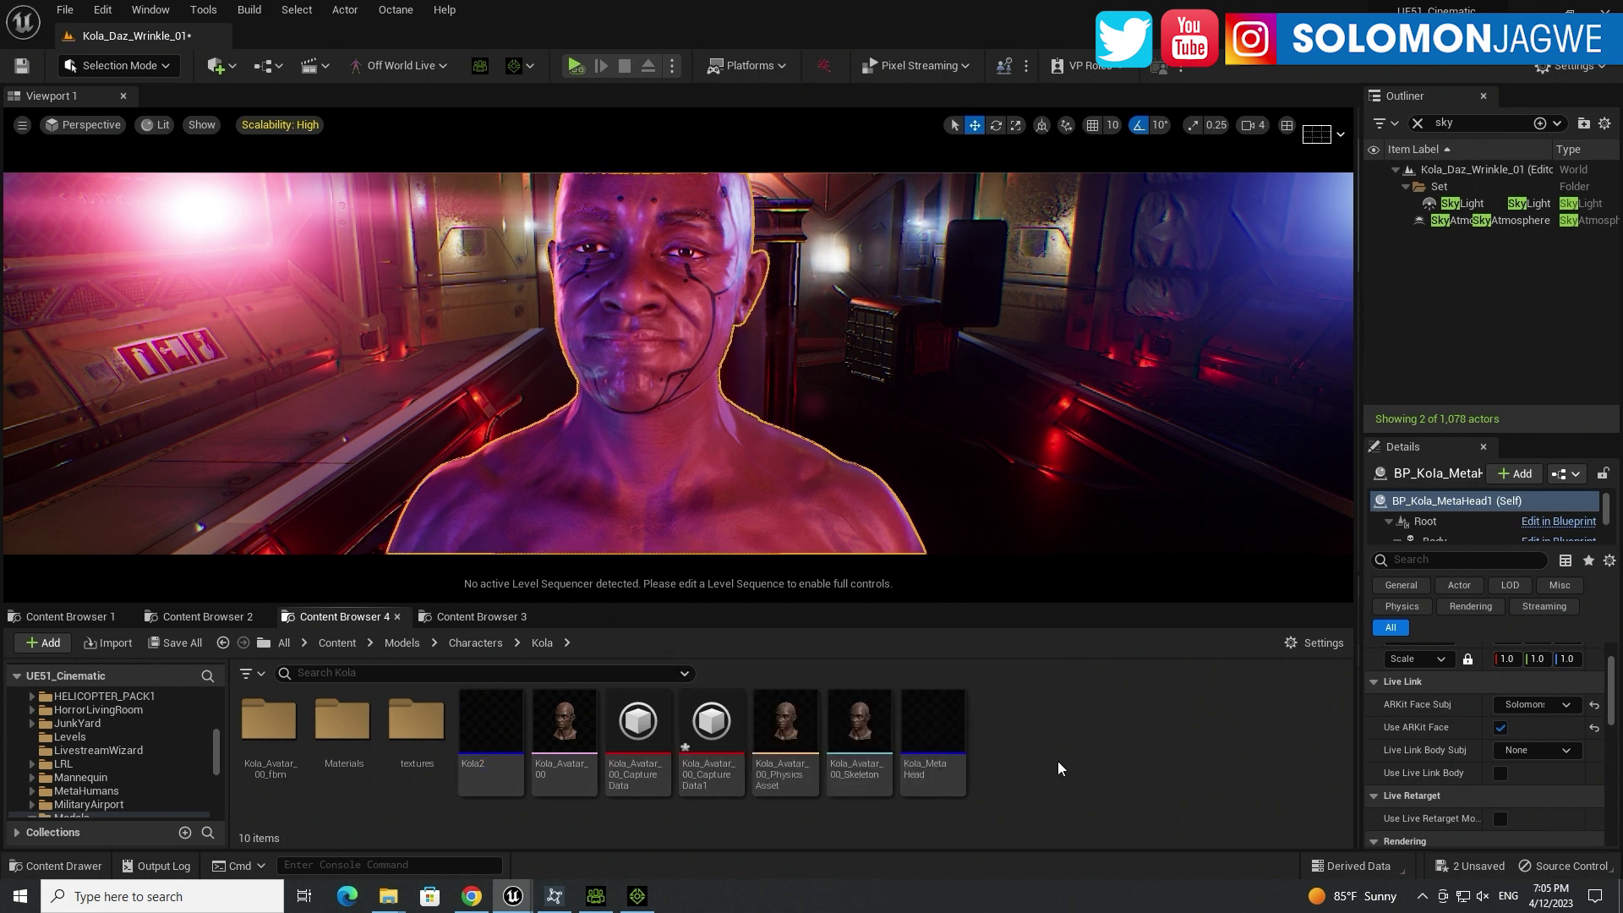
{"action": "right_click", "coordinate": [1014, 751]}
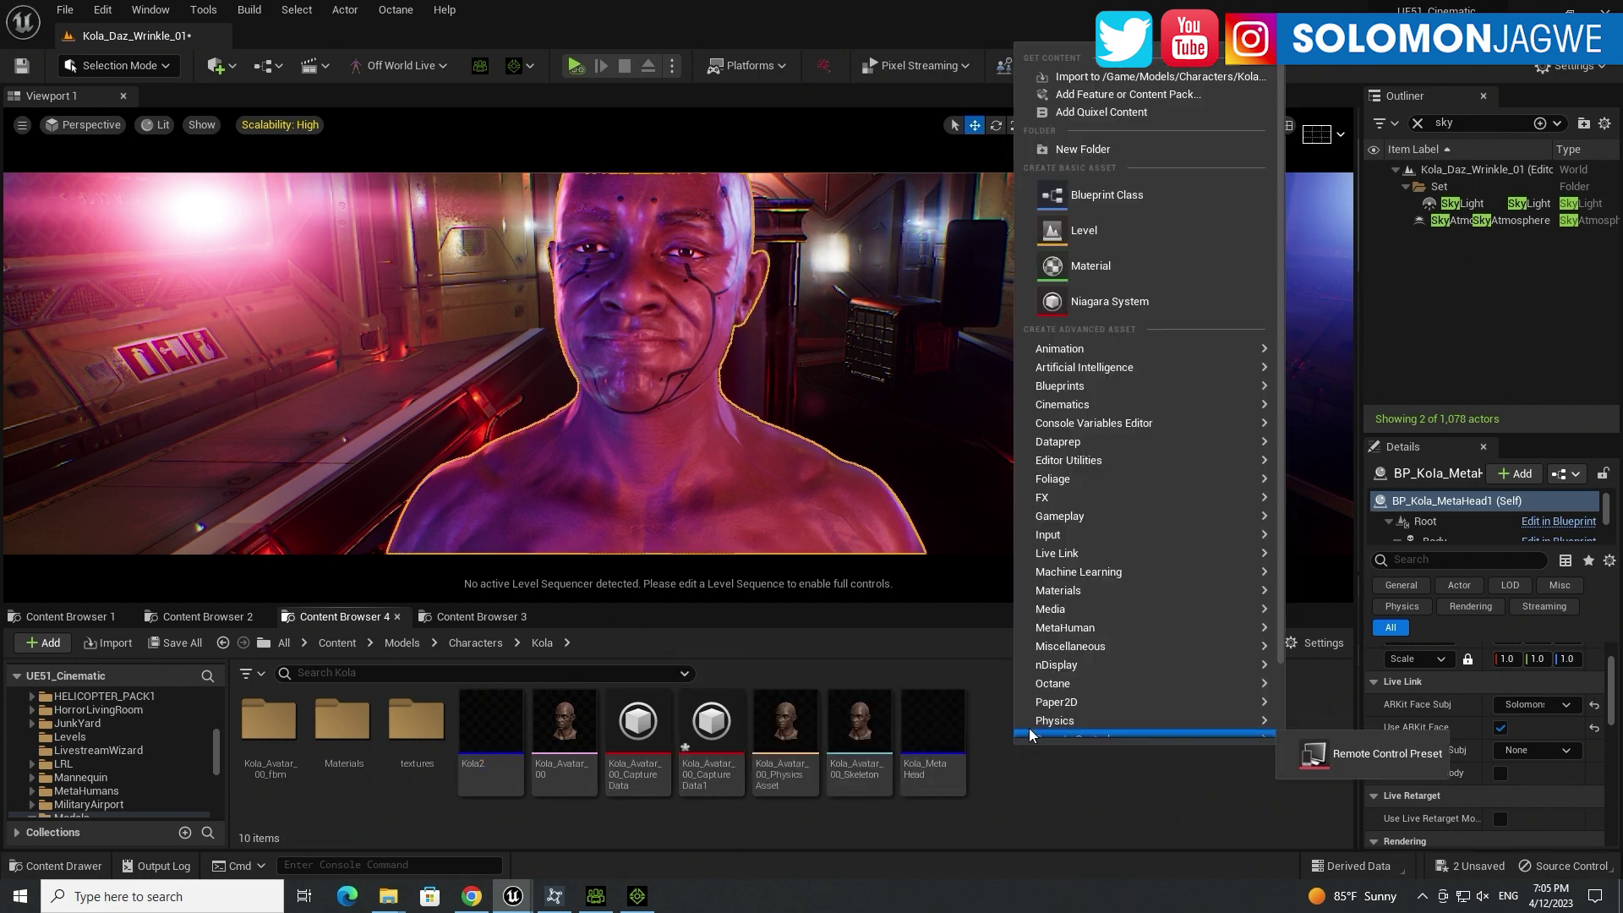
{"action": "mouse_move", "coordinate": [1090, 628]}
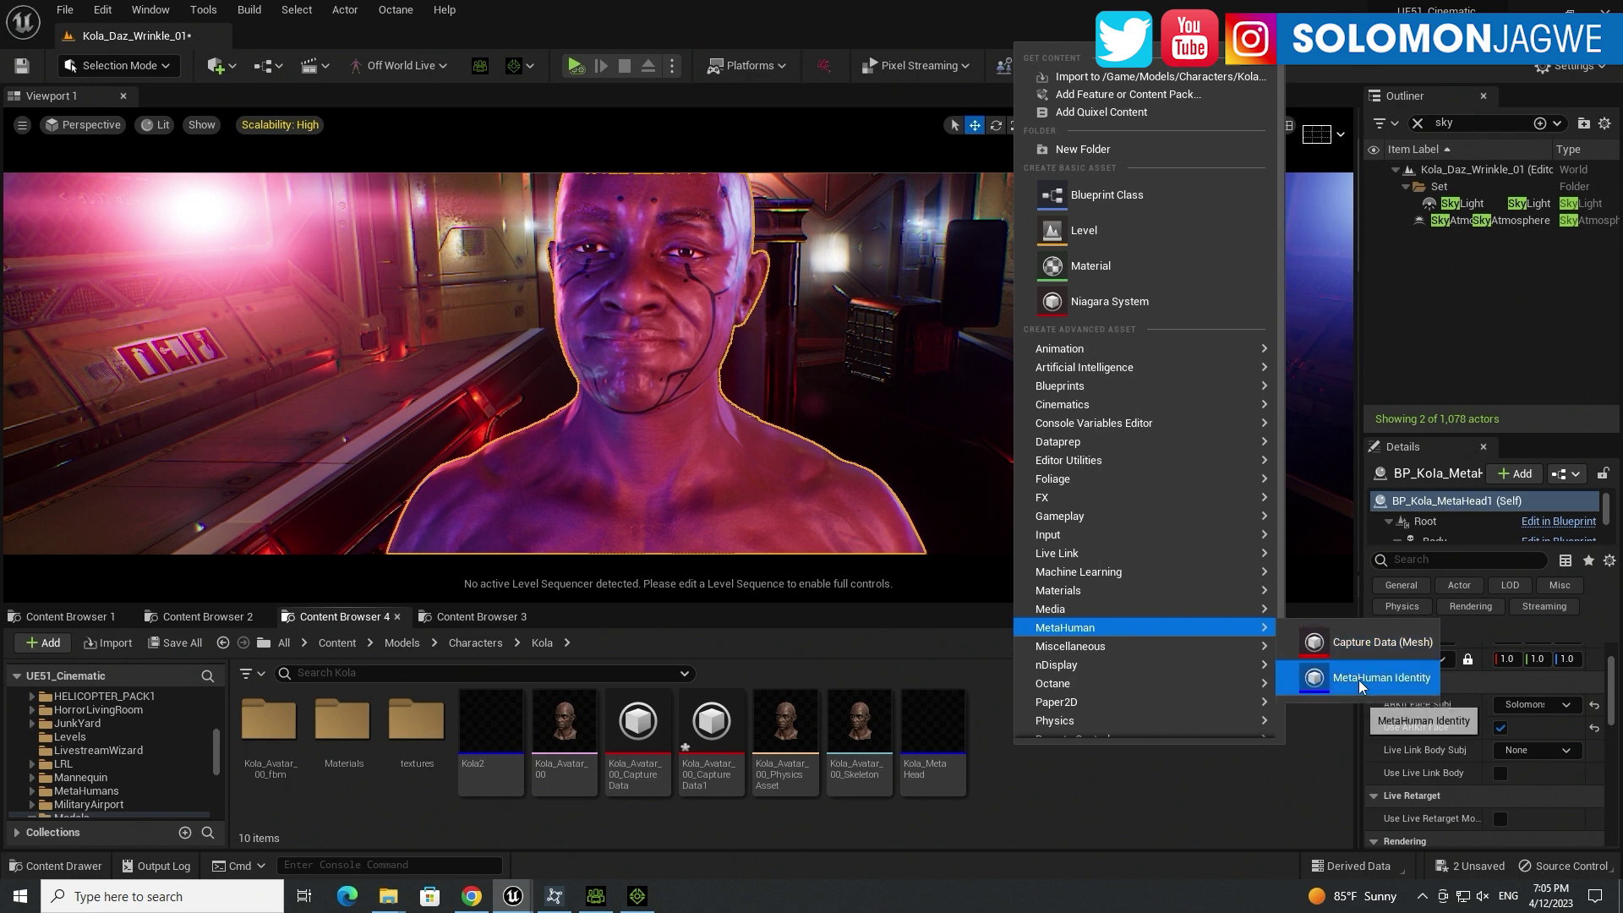
{"action": "left_click", "coordinate": [1004, 730]}
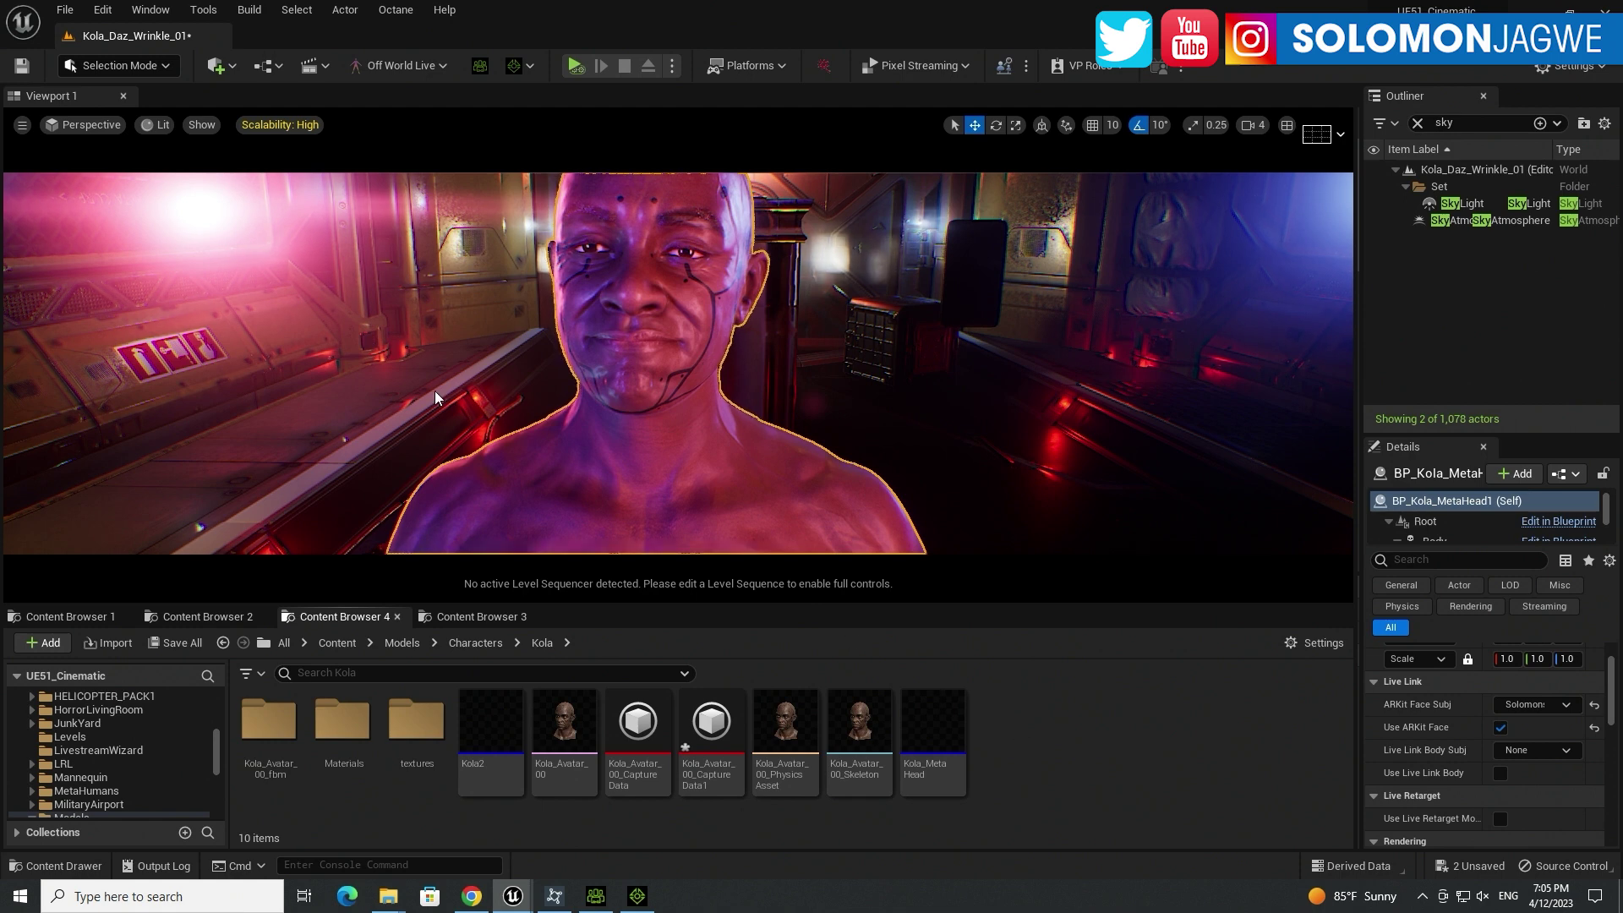
Step: View Kola_MetaHead1 among My MetaHumans in Quixel Bridge, check MetaHuman Creator in Chrome, and return to the Unreal level
{"action": "left_click", "coordinate": [233, 68]}
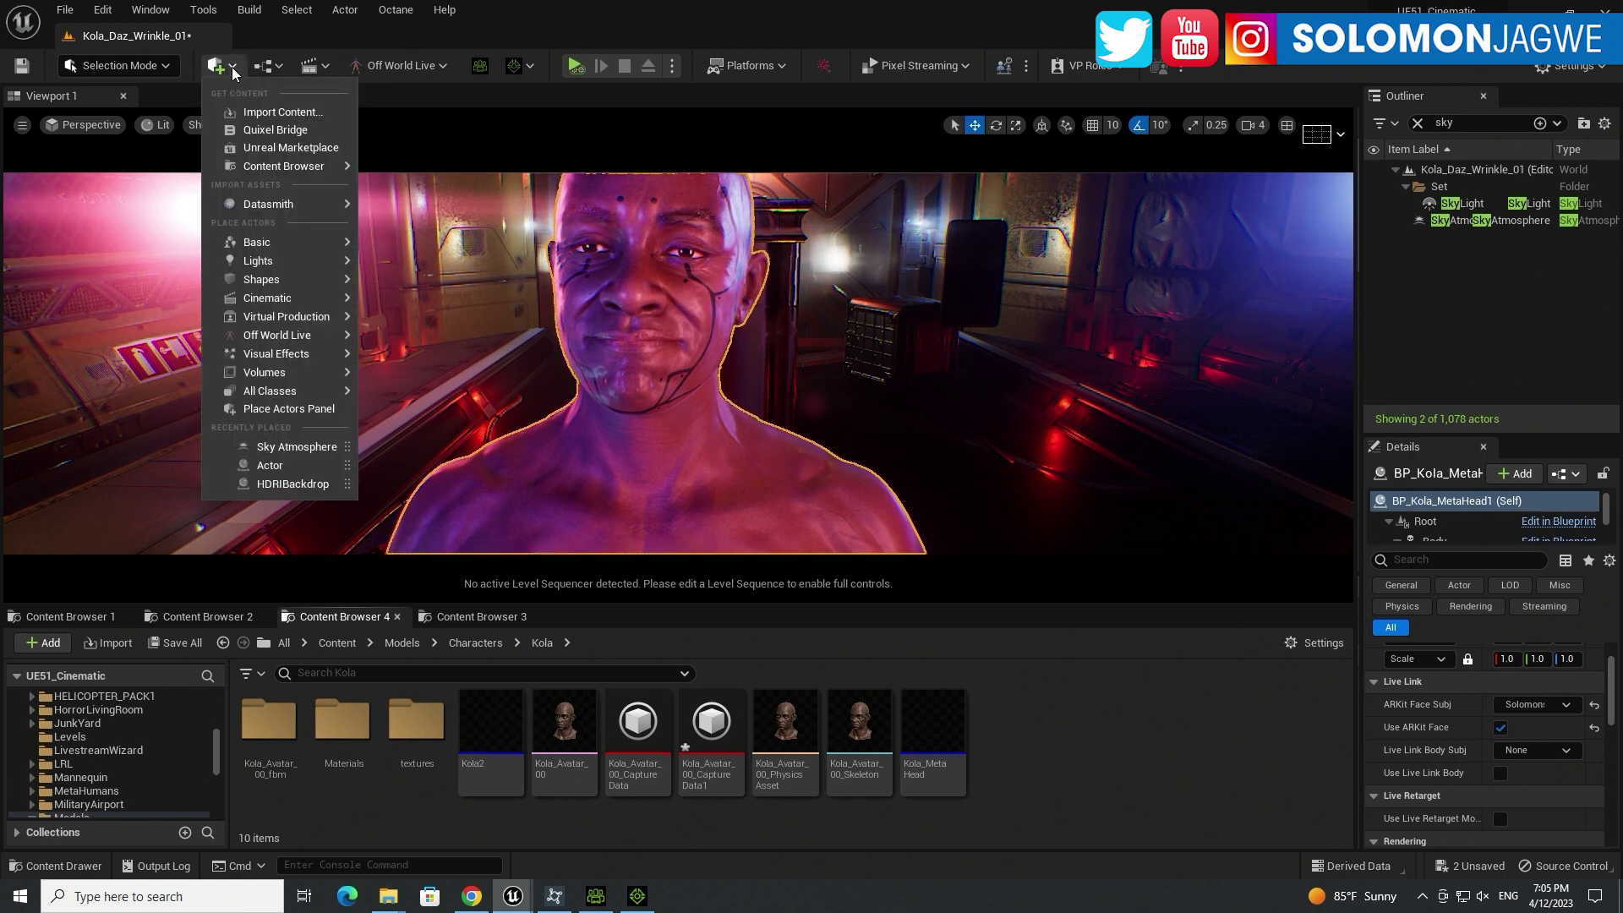
{"action": "left_click", "coordinate": [253, 130]}
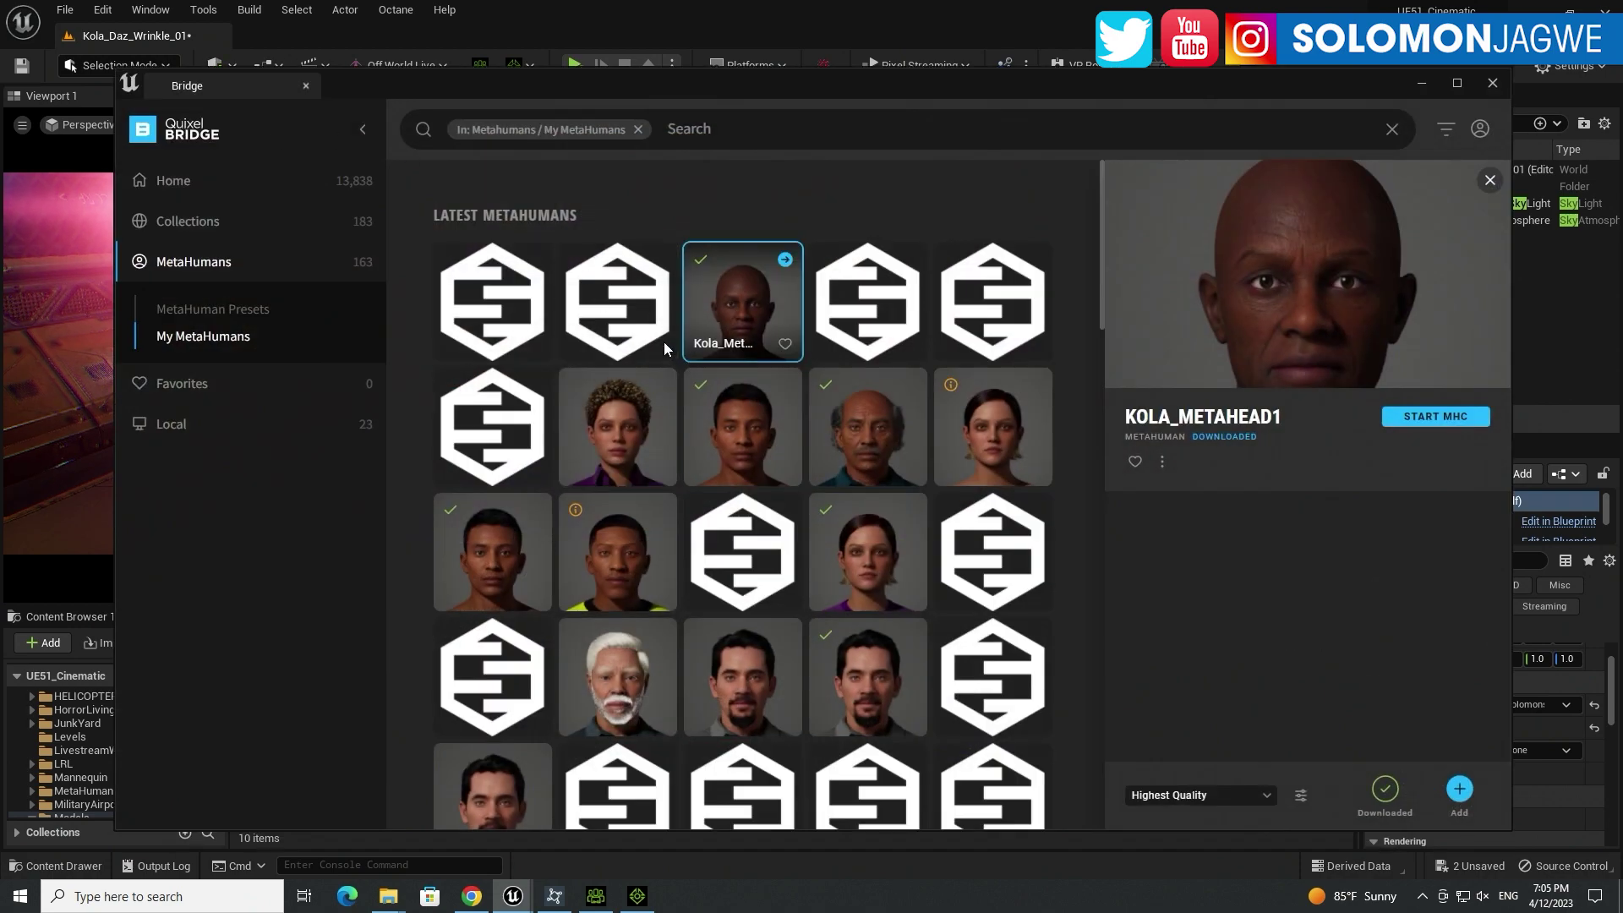
{"action": "left_click", "coordinate": [471, 896]}
{"action": "left_click", "coordinate": [471, 898]}
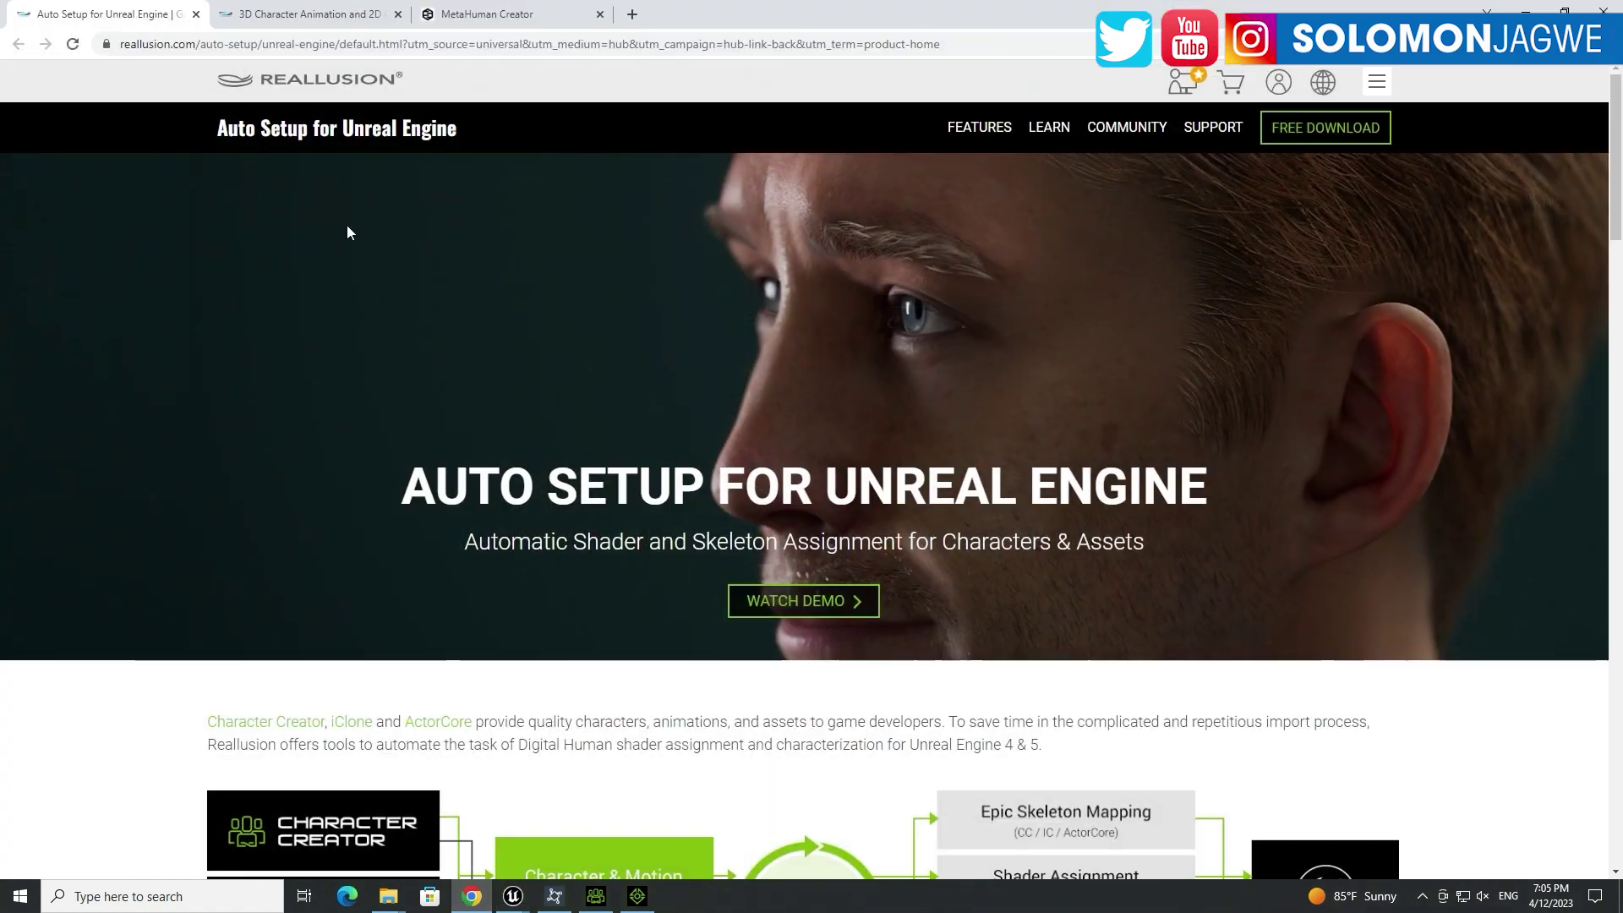
{"action": "left_click", "coordinate": [456, 21]}
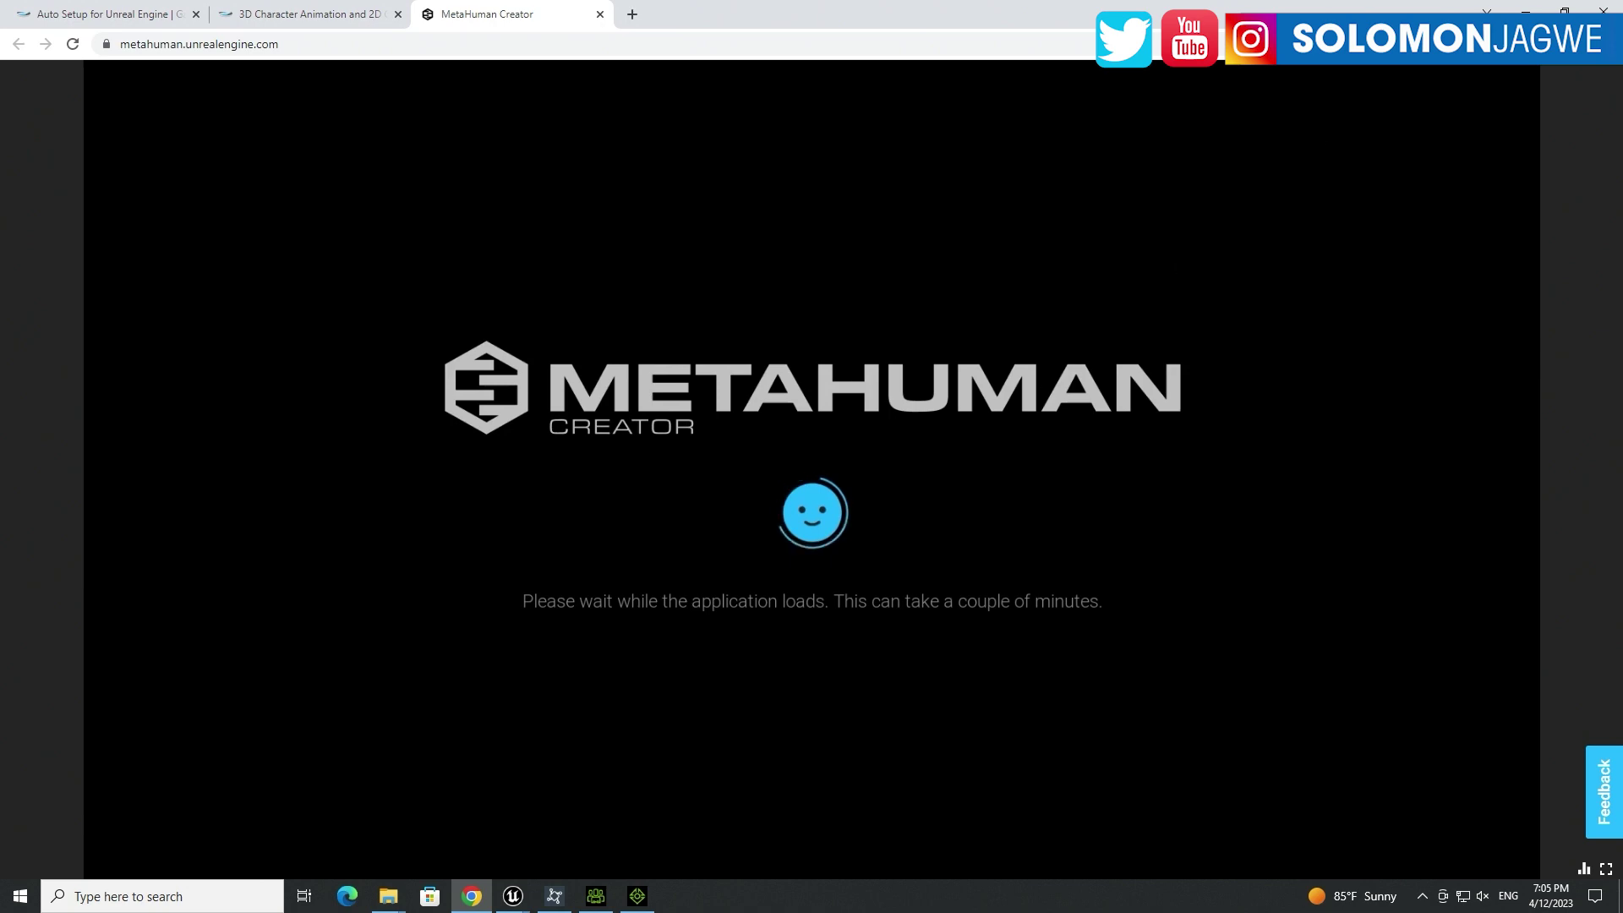
{"action": "left_click", "coordinate": [1526, 12]}
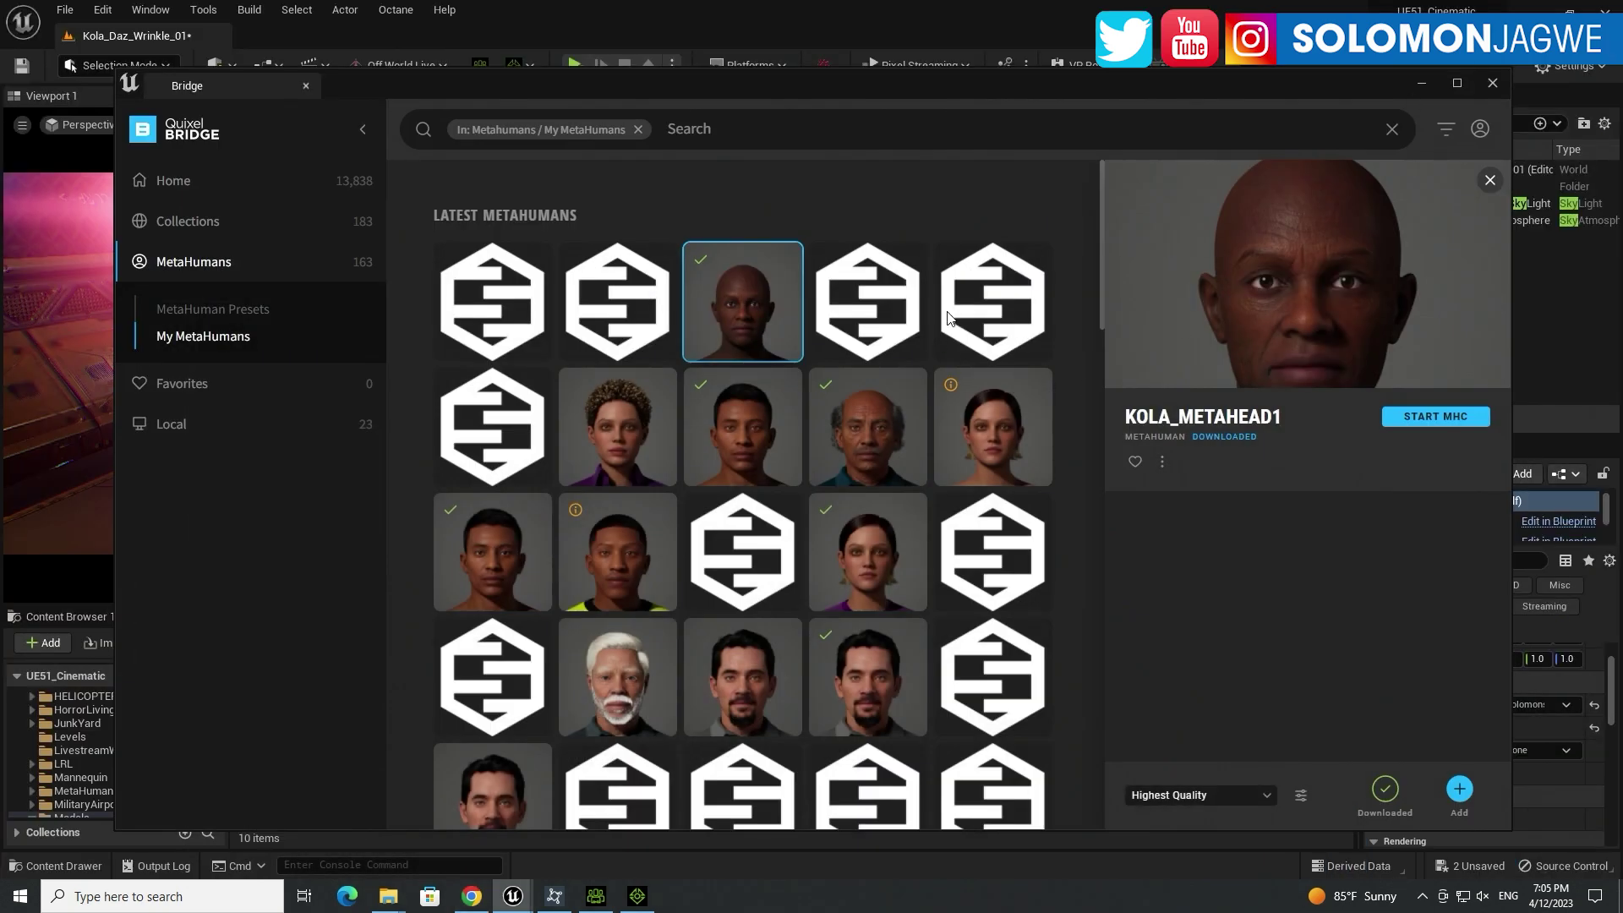
{"action": "left_click", "coordinate": [1420, 83]}
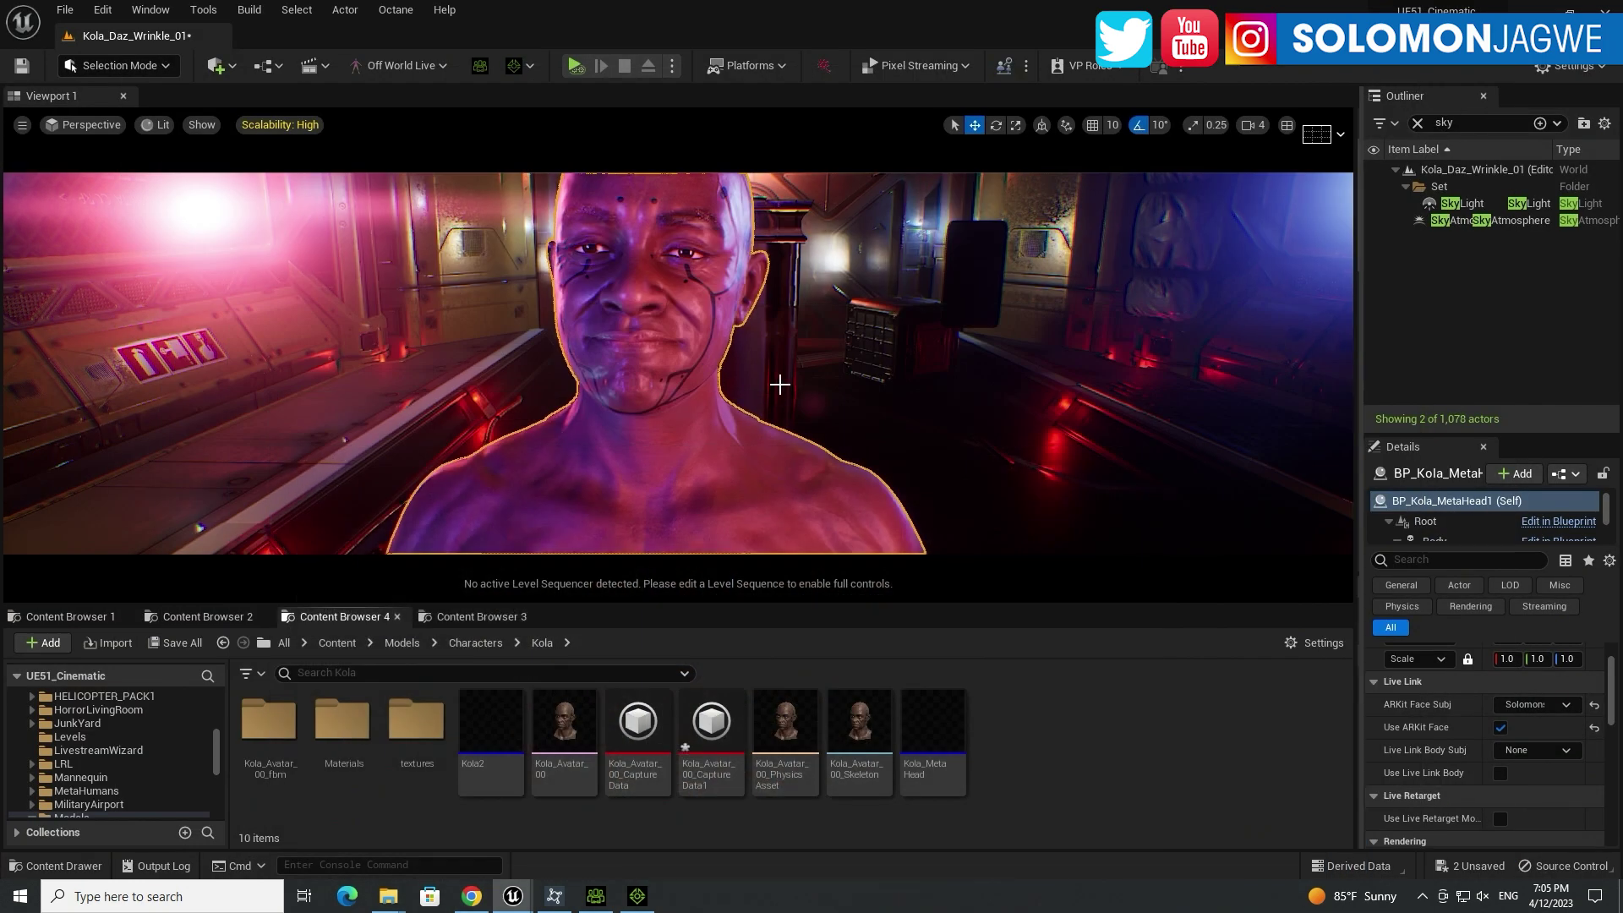
Step: Examine the MetaHuman's head and torso in the level from the front and the side
{"action": "mouse_move", "coordinate": [623, 498]}
{"action": "left_mouse_down", "text": "alt"}
{"action": "mouse_move", "coordinate": [588, 498]}
{"action": "mouse_move", "coordinate": [753, 498]}
{"action": "mouse_move", "coordinate": [647, 498]}
{"action": "left_mouse_up", "text": "alt"}
{"action": "right_click_drag", "start_coordinate": [647, 498], "coordinate": [583, 498], "text": "alt"}
{"action": "left_click_drag", "start_coordinate": [583, 497], "coordinate": [596, 498], "text": "alt"}
{"action": "middle_click_drag", "start_coordinate": [596, 497], "coordinate": [517, 499], "text": "alt"}
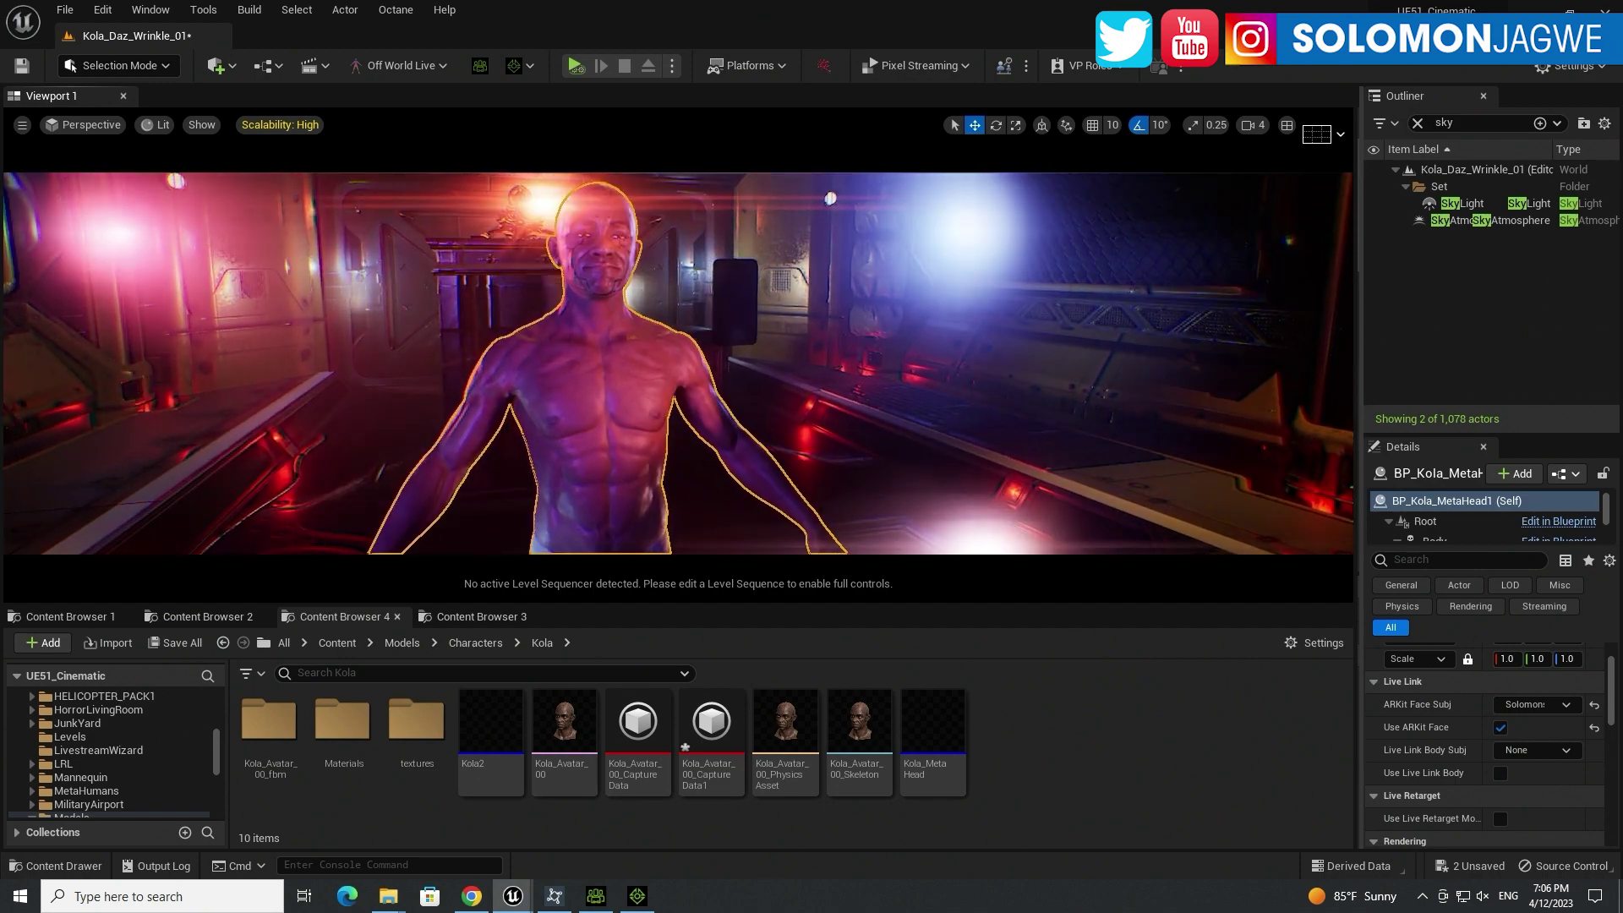
{"action": "left_click_drag", "start_coordinate": [517, 498], "coordinate": [245, 497], "text": "alt"}
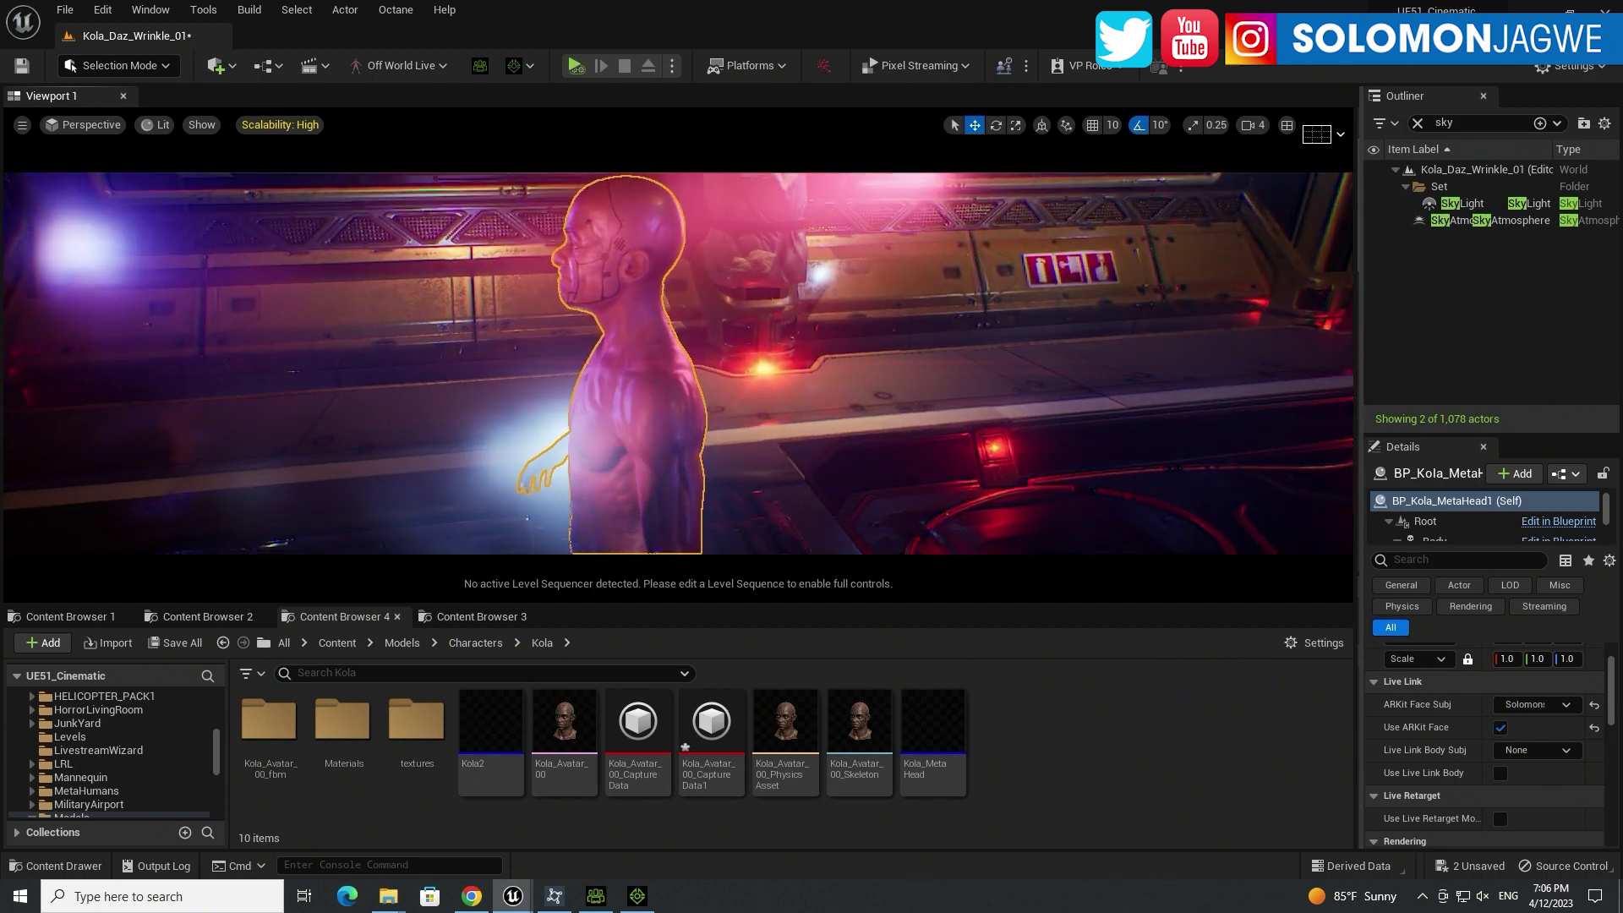
{"action": "mouse_move", "coordinate": [245, 497]}
{"action": "right_mouse_down", "text": "alt"}
{"action": "mouse_move", "coordinate": [313, 497]}
{"action": "mouse_move", "coordinate": [264, 497]}
{"action": "right_mouse_up", "text": "alt"}
{"action": "left_click_drag", "start_coordinate": [264, 497], "coordinate": [478, 466], "text": "alt"}
{"action": "left_click_drag", "start_coordinate": [51, 488], "coordinate": [744, 561], "text": "alt"}
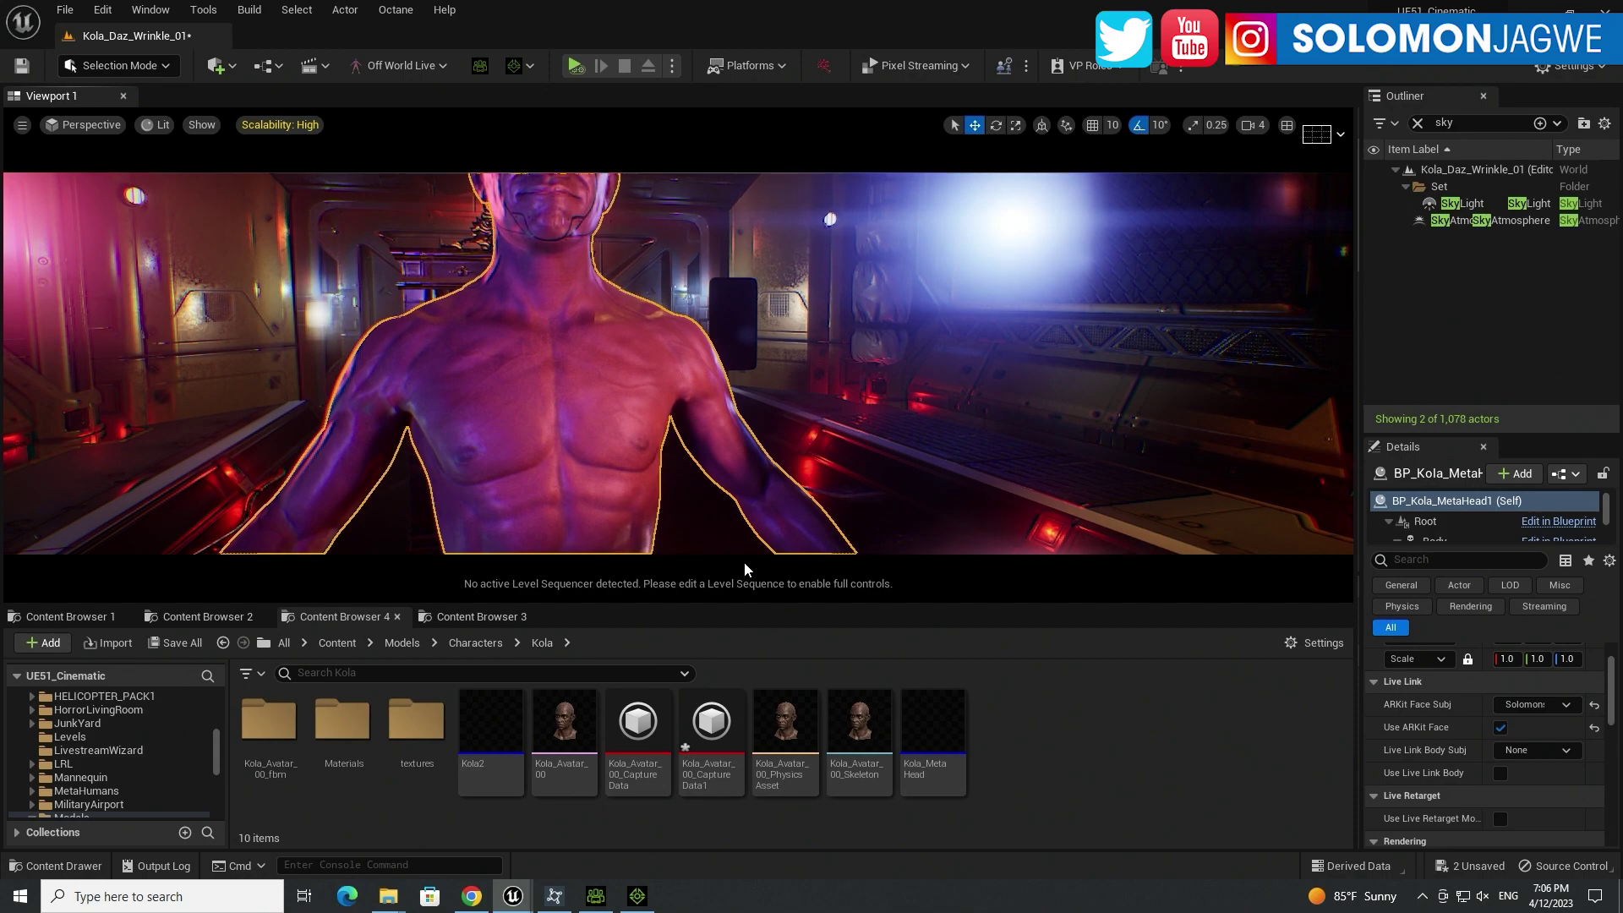
Step: Show the viewport full screen and examine the finished MetaHuman from several angles
{"action": "key", "text": "F11"}
{"action": "left_click_drag", "start_coordinate": [760, 473], "coordinate": [495, 508], "text": "alt"}
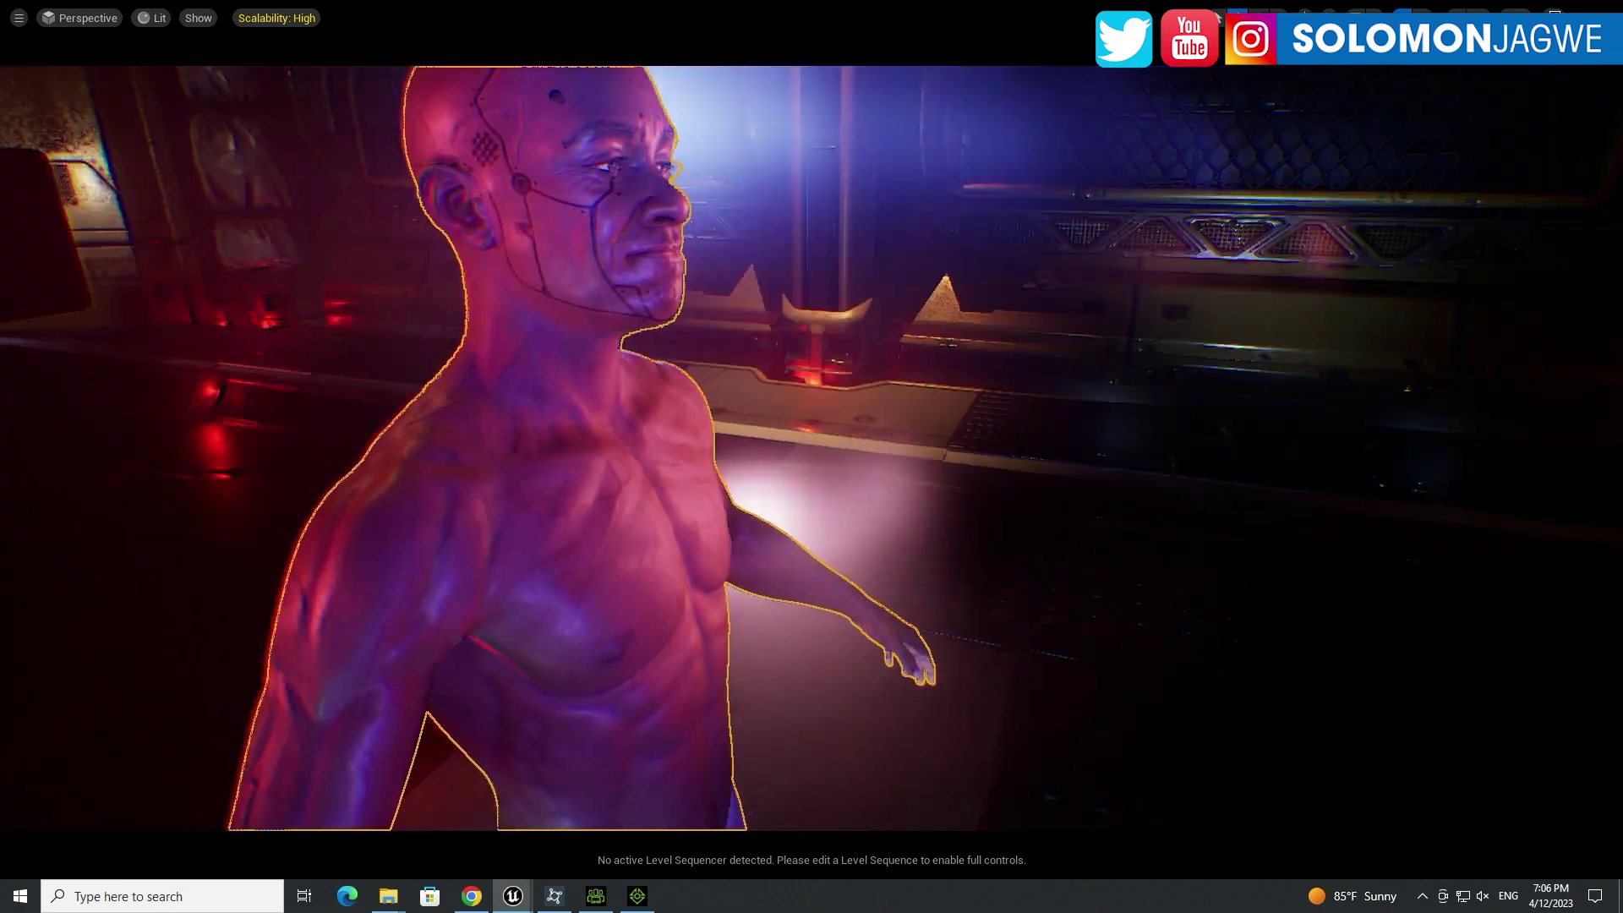
{"action": "left_click_drag", "start_coordinate": [4, 561], "coordinate": [5, 561], "text": "alt"}
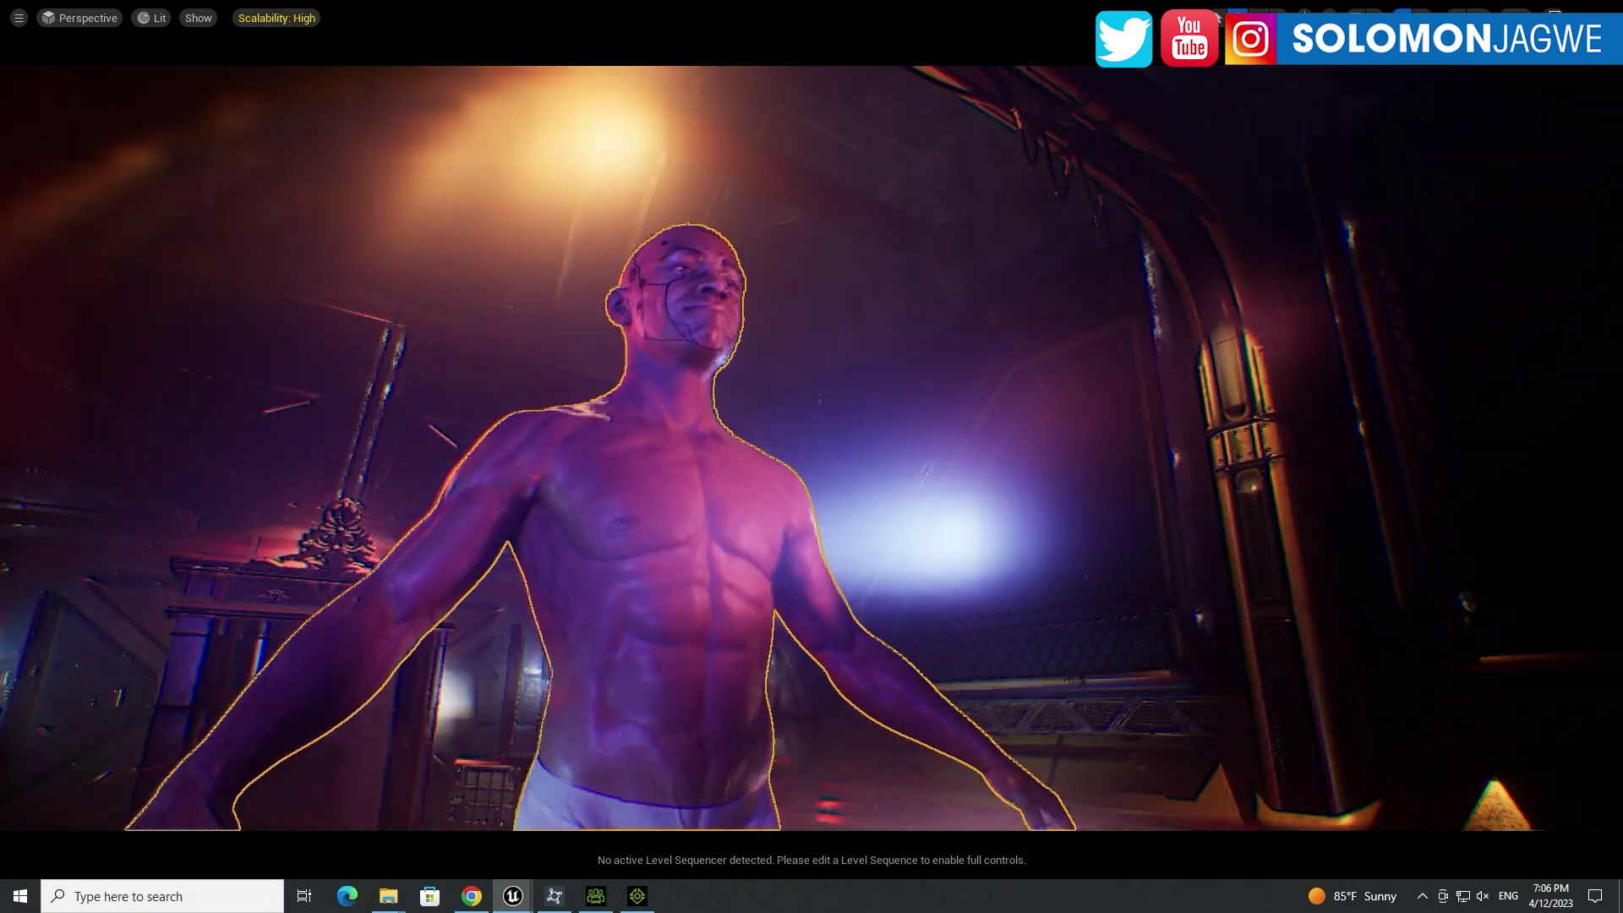
{"action": "left_click_drag", "start_coordinate": [812, 448], "coordinate": [773, 579], "text": "alt"}
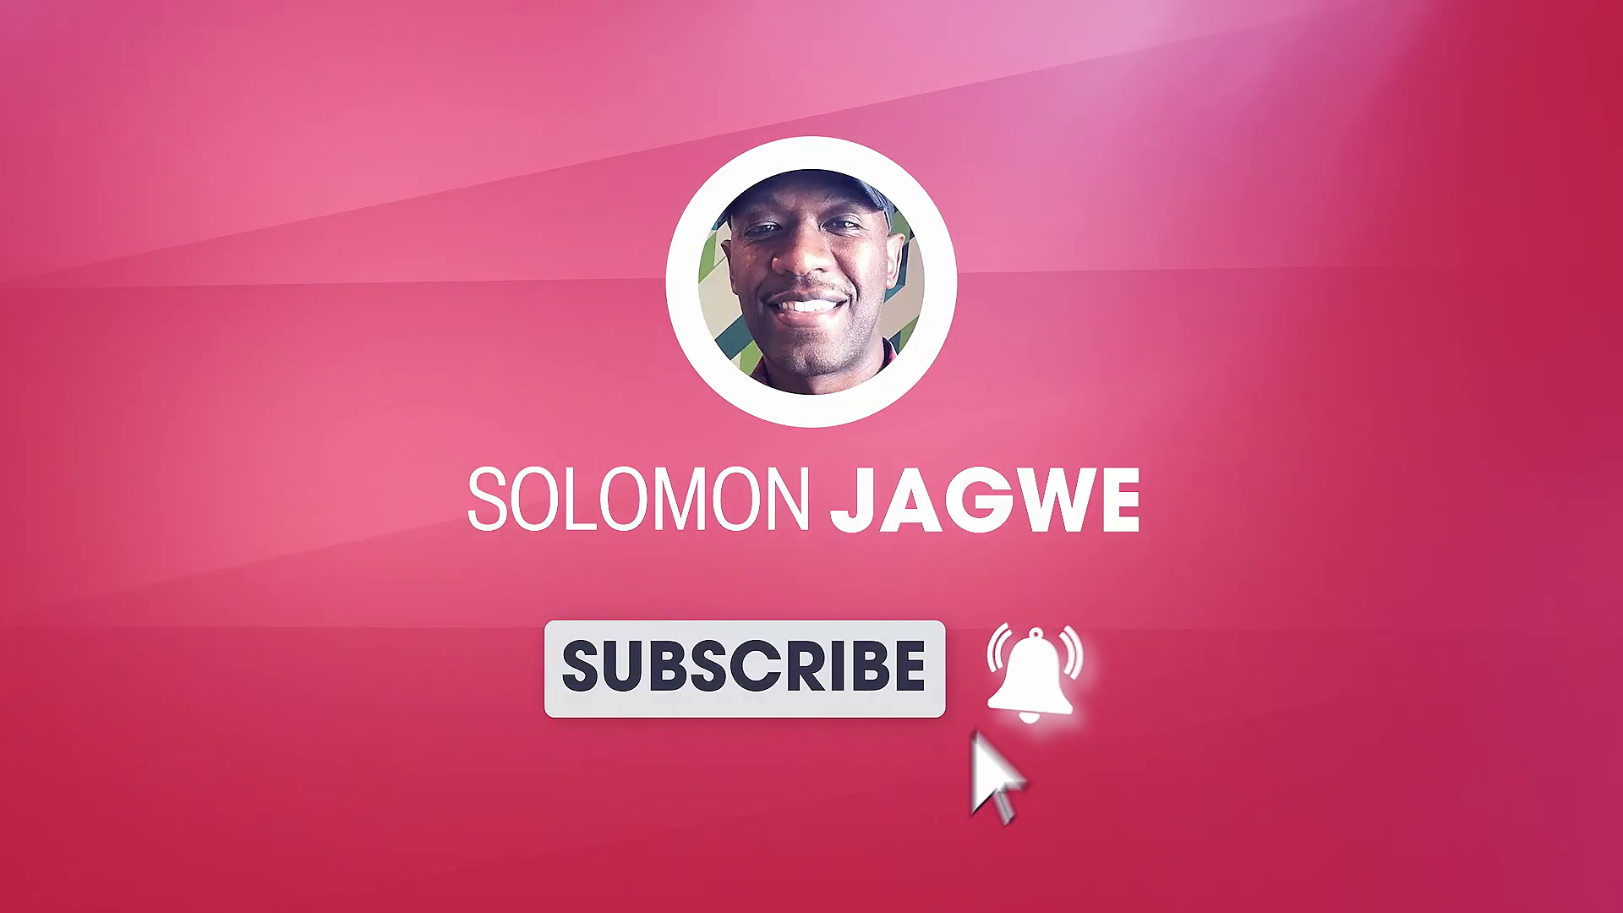